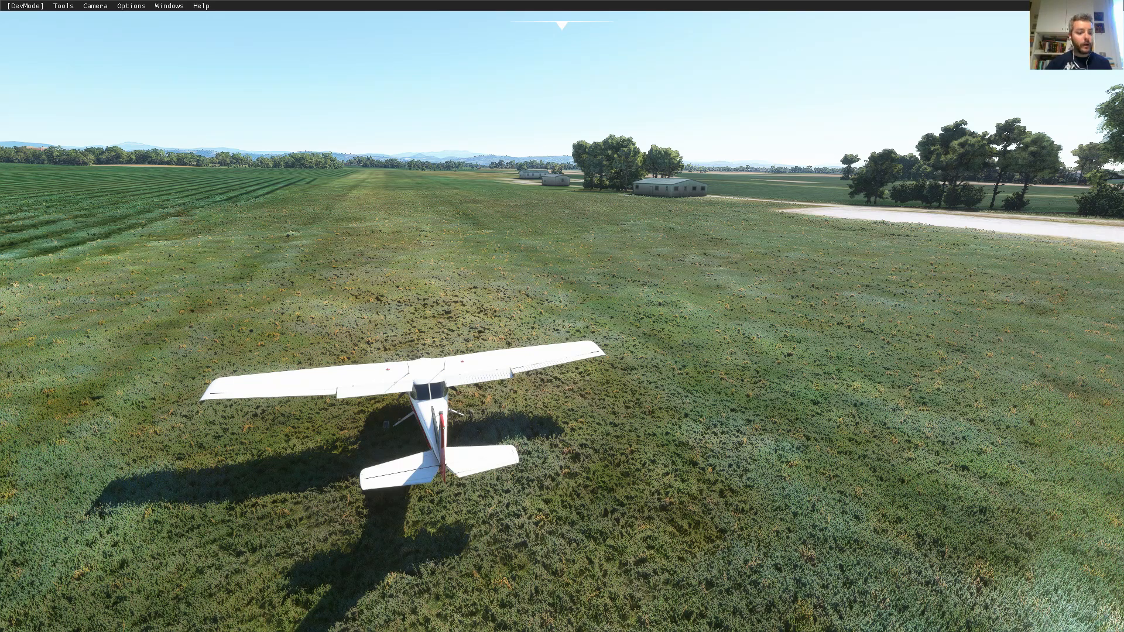
Switch to File Explorer and create a folder named mamu-test inside the MSFS-tests folder in Documents.
key(alt+Tab)
key(alt+Tab)
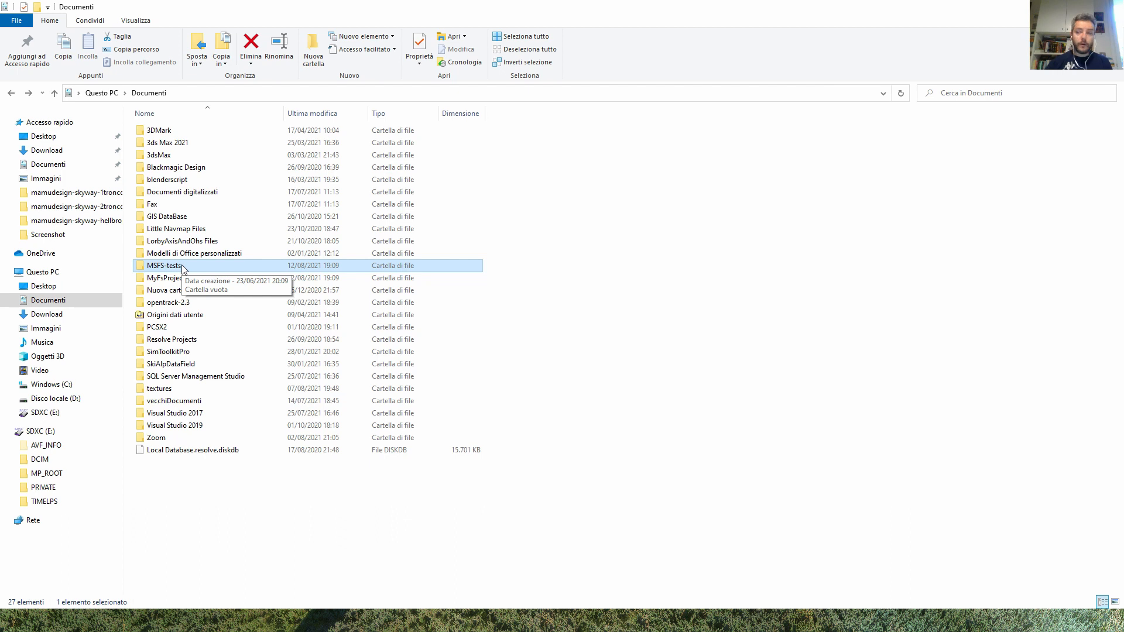
double_click(183, 269)
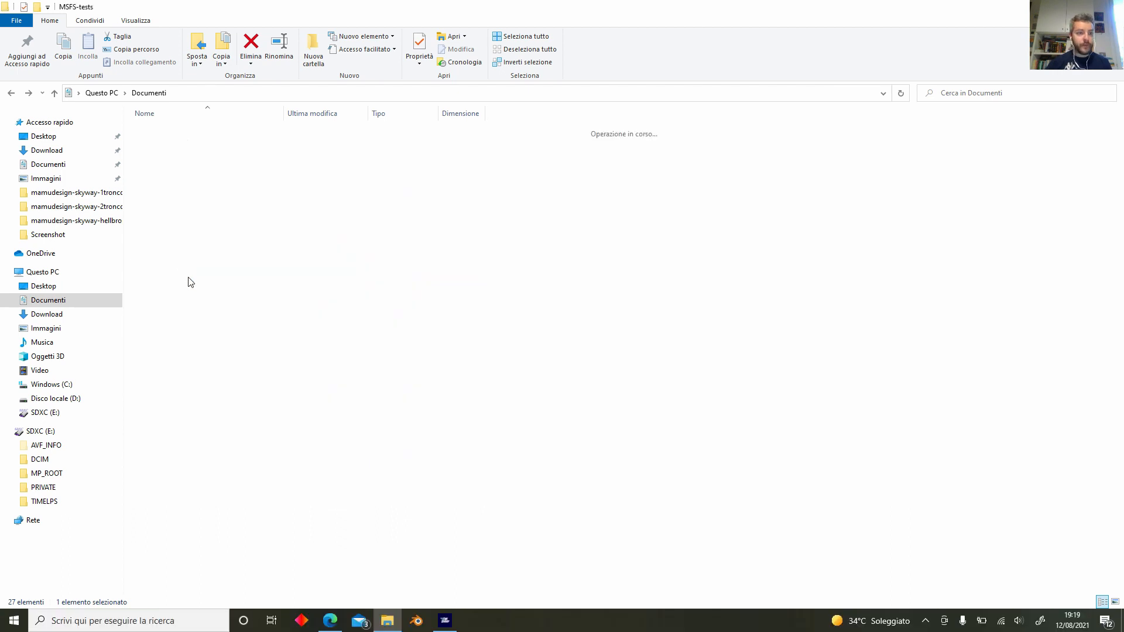
right_click(225, 211)
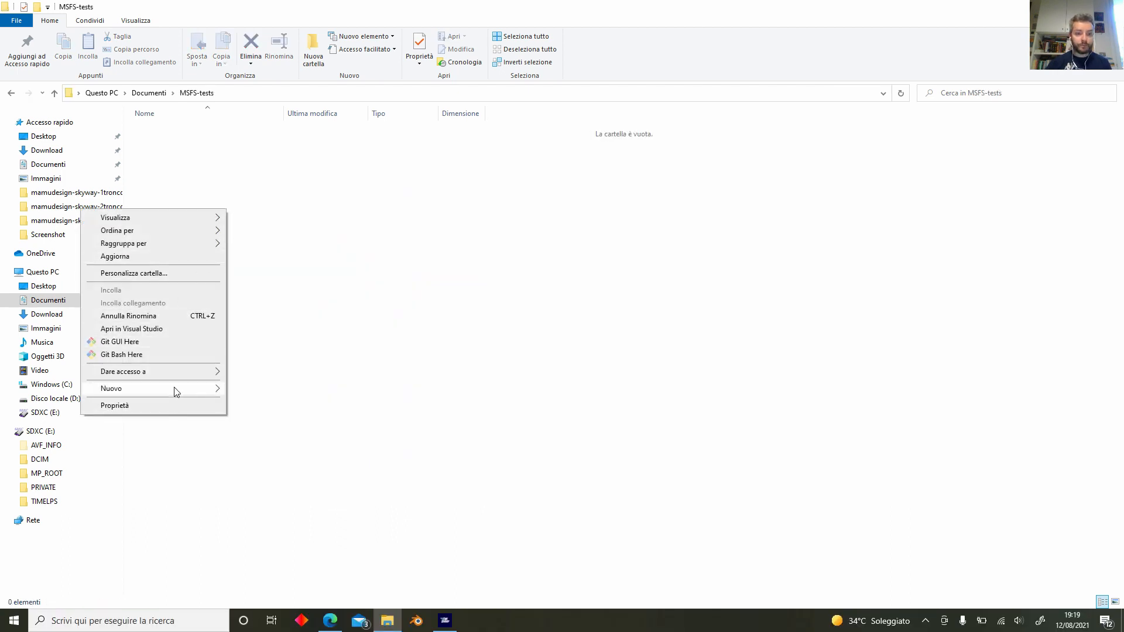
mouse_move(174, 387)
click(262, 390)
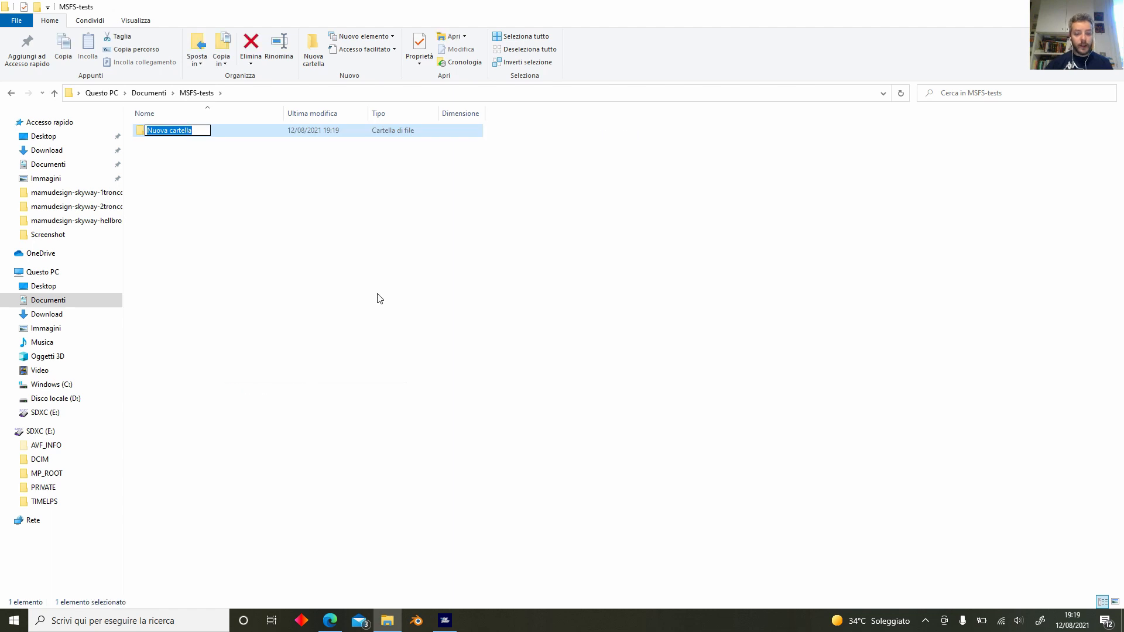
text(mamu-test)
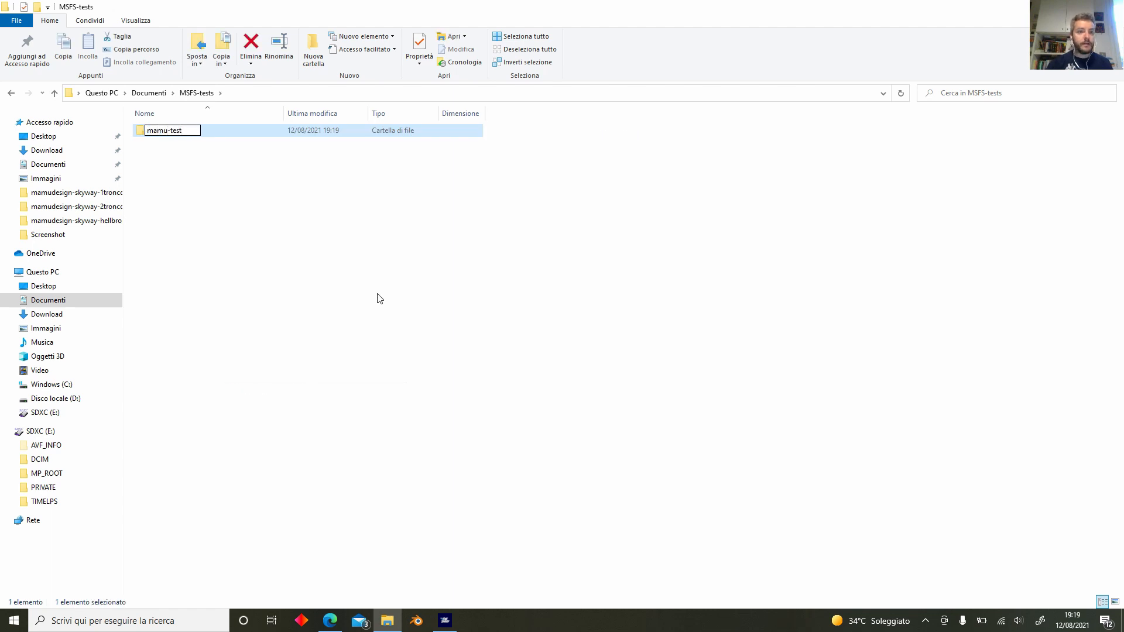
key(Return)
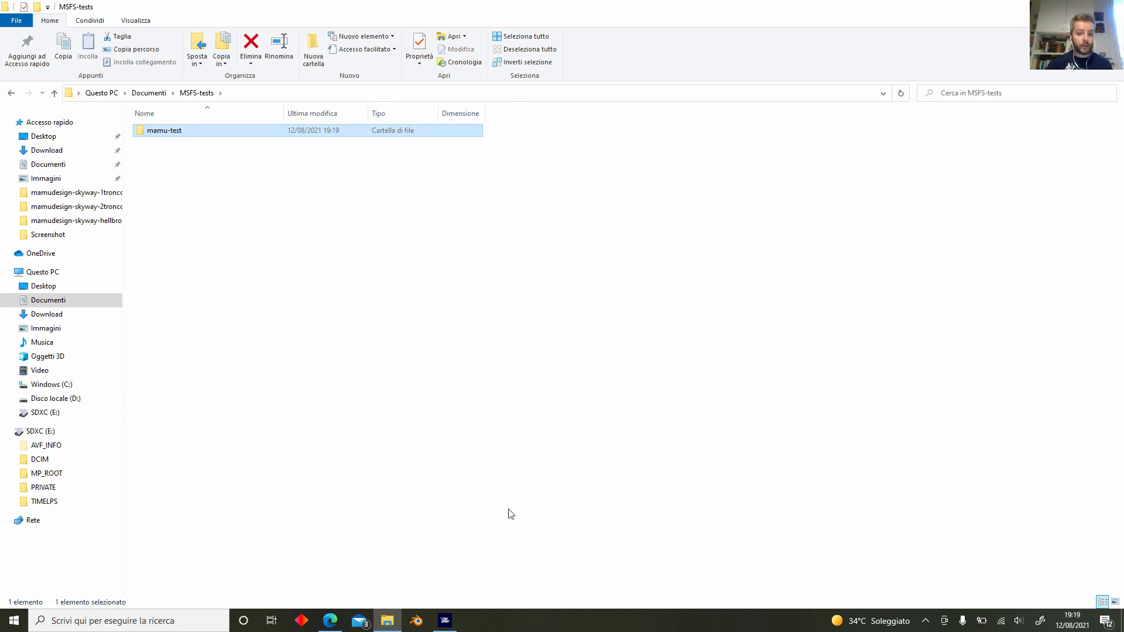
Switch back to Microsoft Flight Simulator and start a new project in the Project Editor.
click(451, 627)
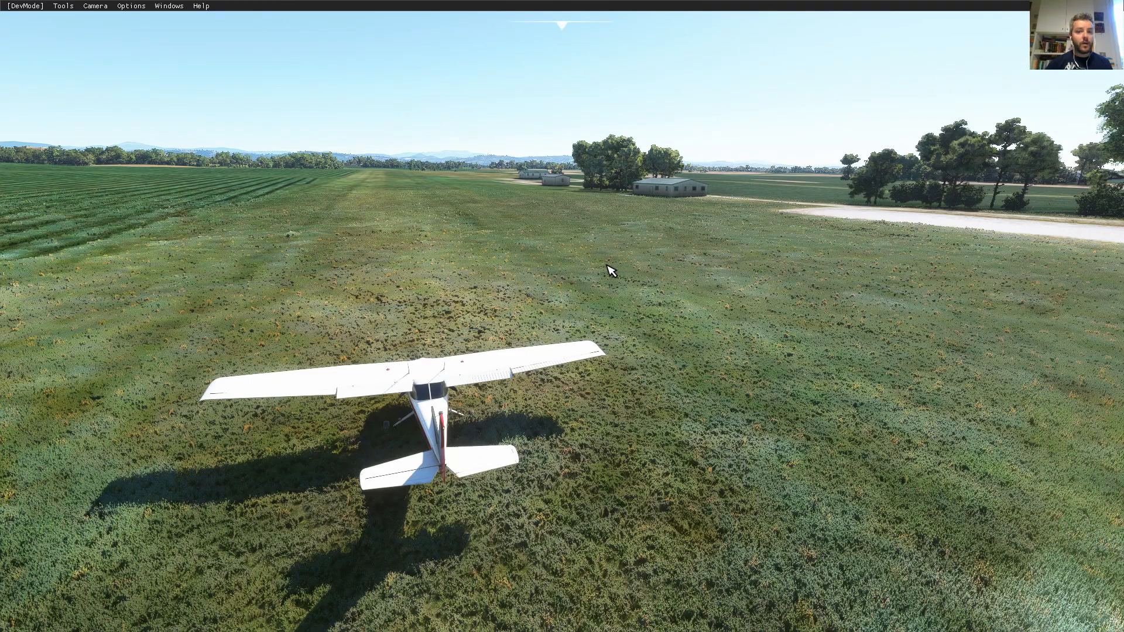
click(60, 7)
click(67, 21)
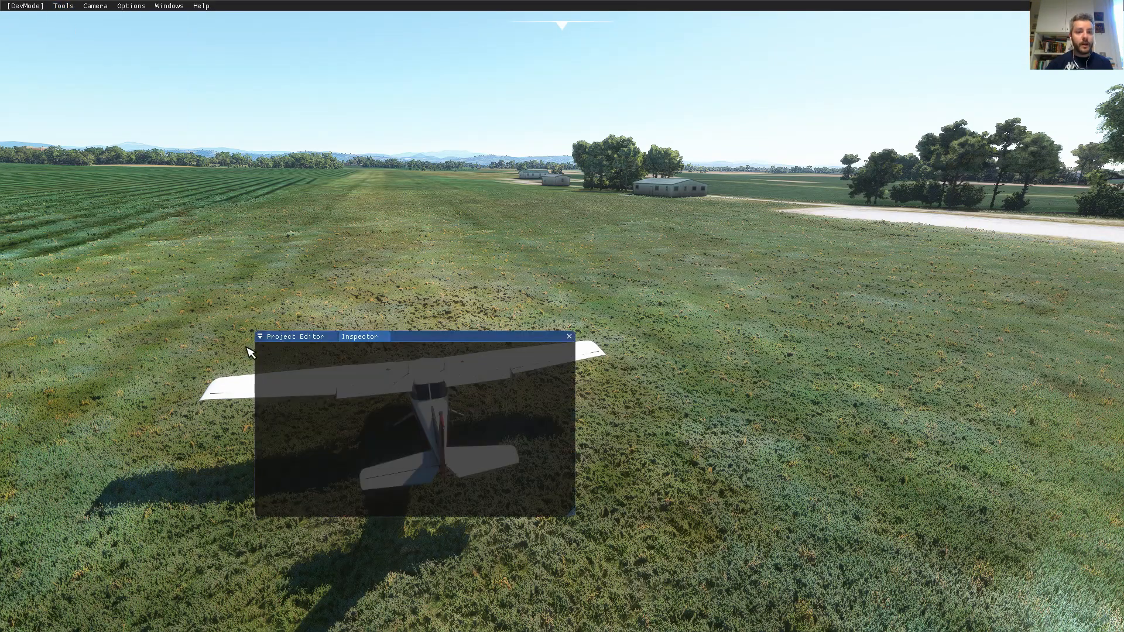
click(279, 348)
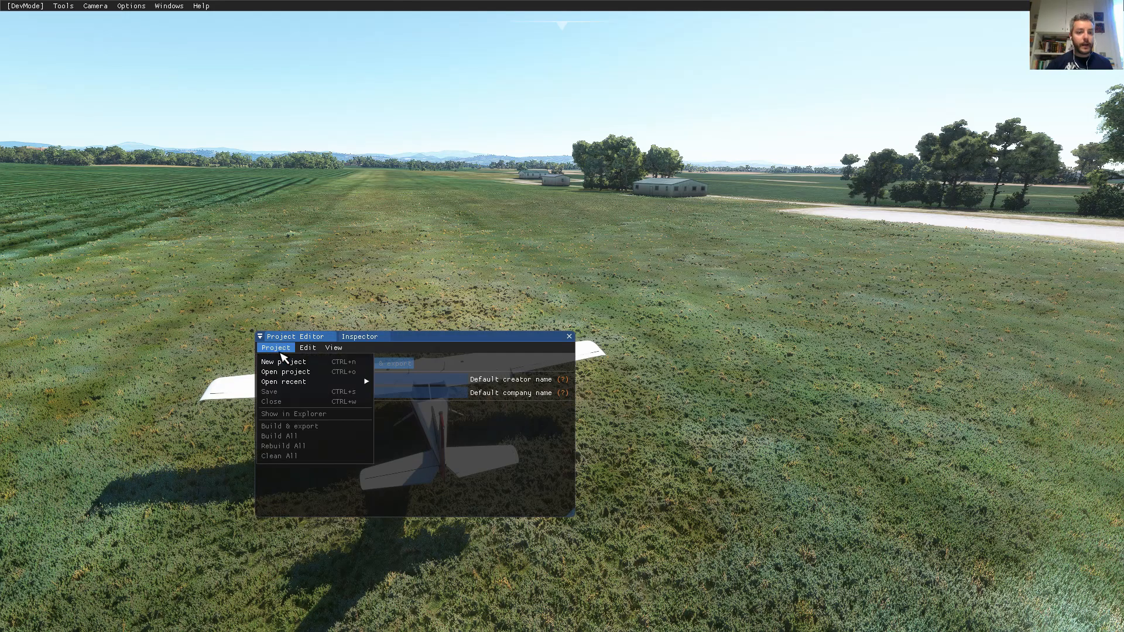
click(283, 362)
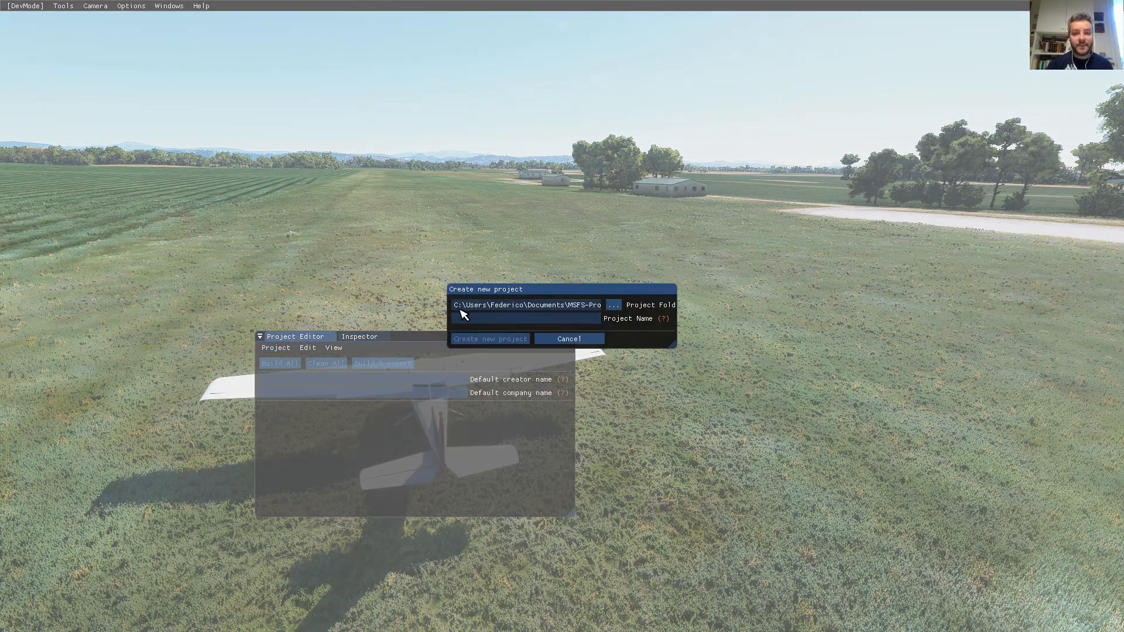
Set the new project's folder to Documents\MSFS-tests\mamu-test.
click(615, 307)
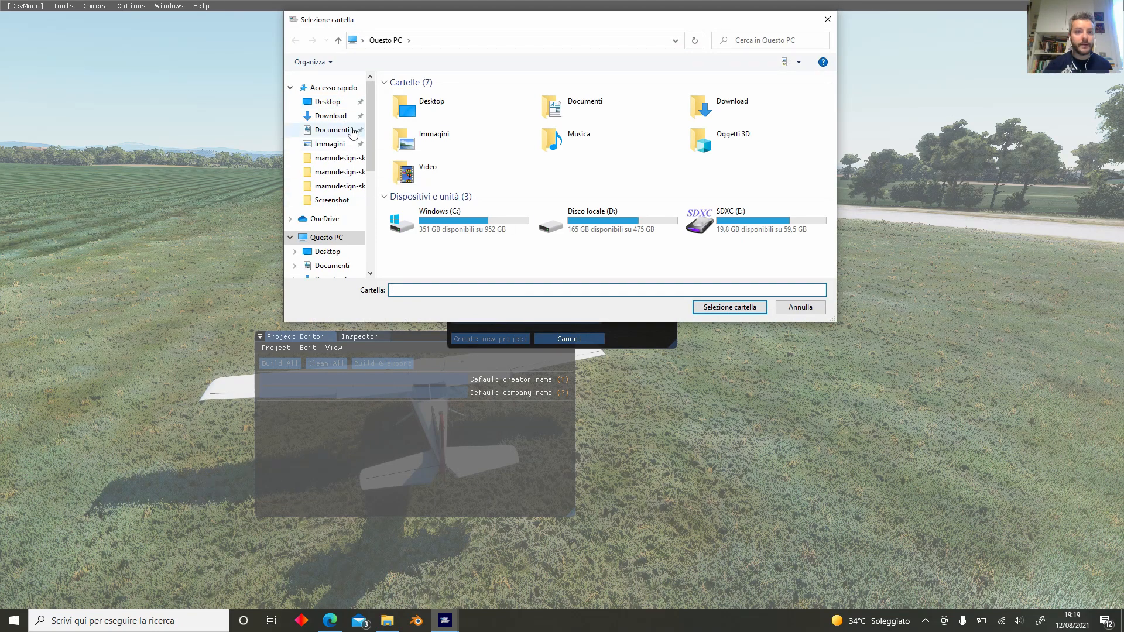
click(332, 130)
scroll(468, 239, down, 5)
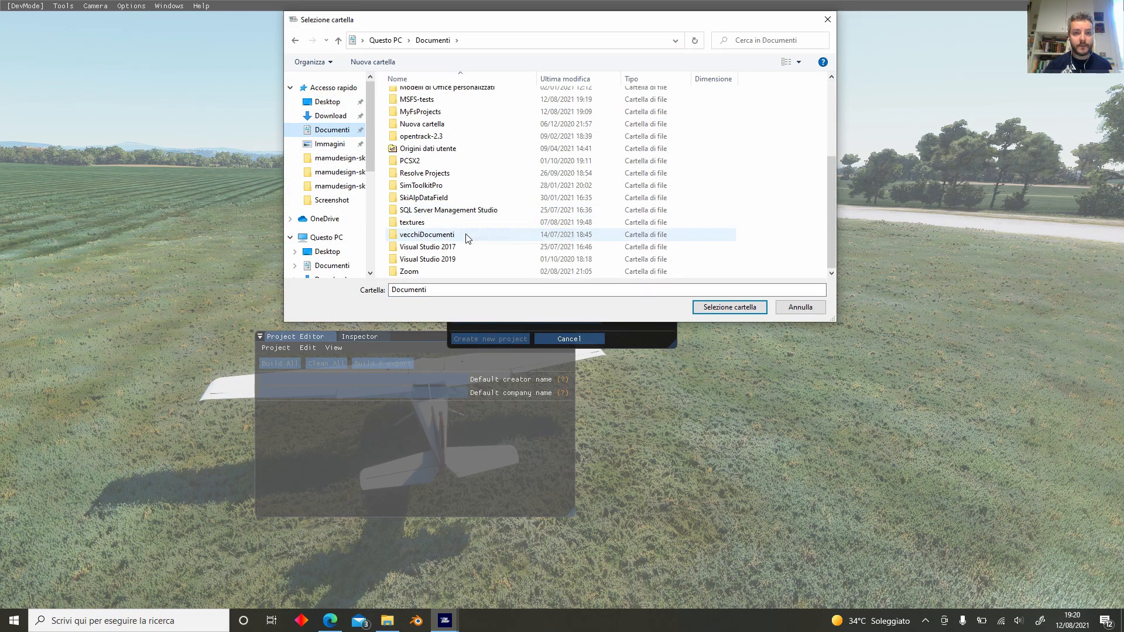
double_click(445, 99)
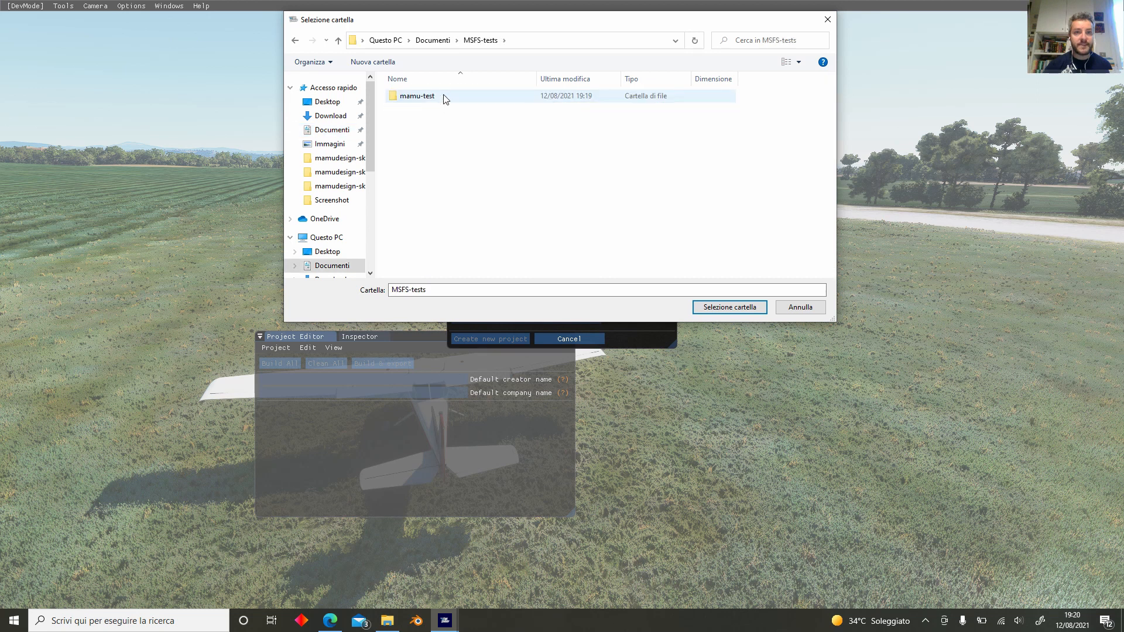
click(445, 97)
click(728, 307)
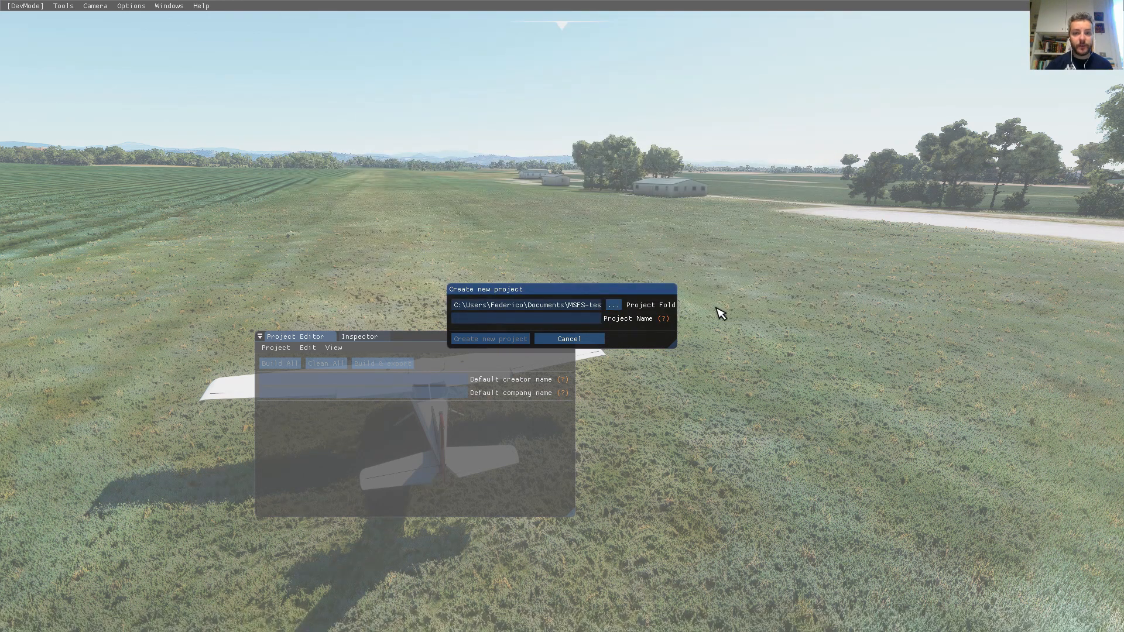
Name the project mamu-test and create it.
click(560, 321)
text(mamu-test)
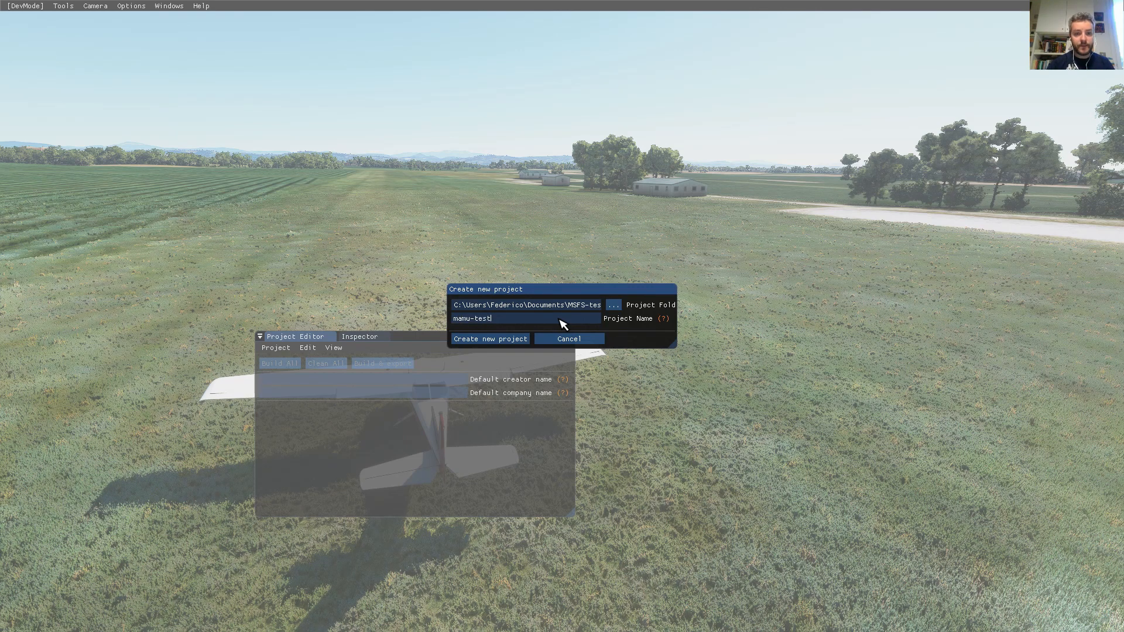
click(514, 340)
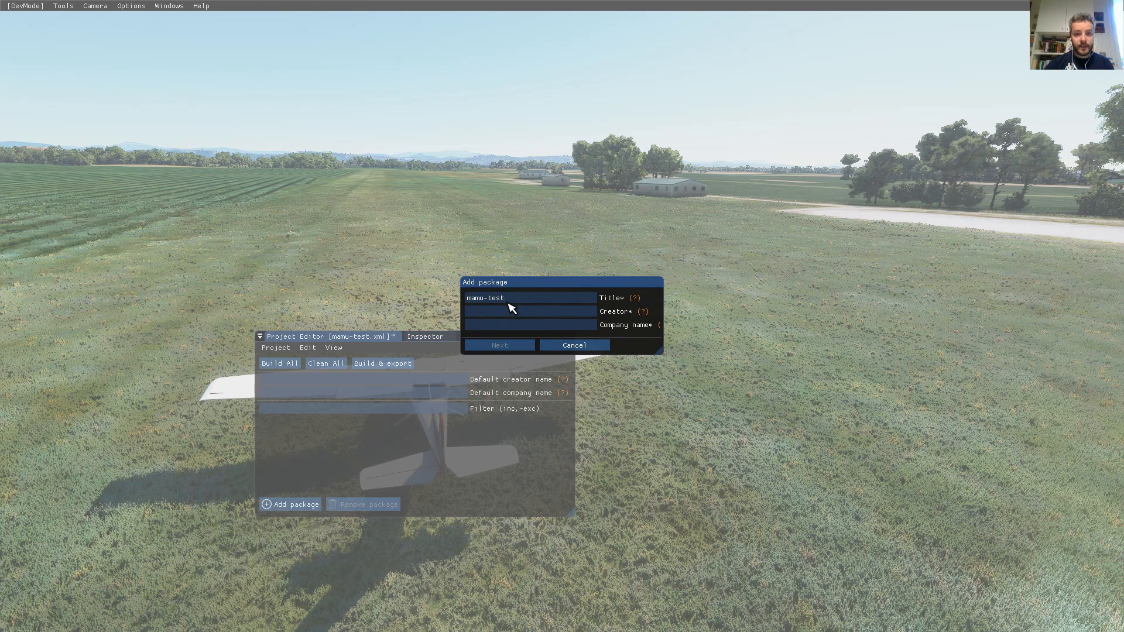
Set both the creator and the company name of the mamu-test package to mamu and proceed to package type selection.
click(515, 312)
click(543, 326)
text(mamu)
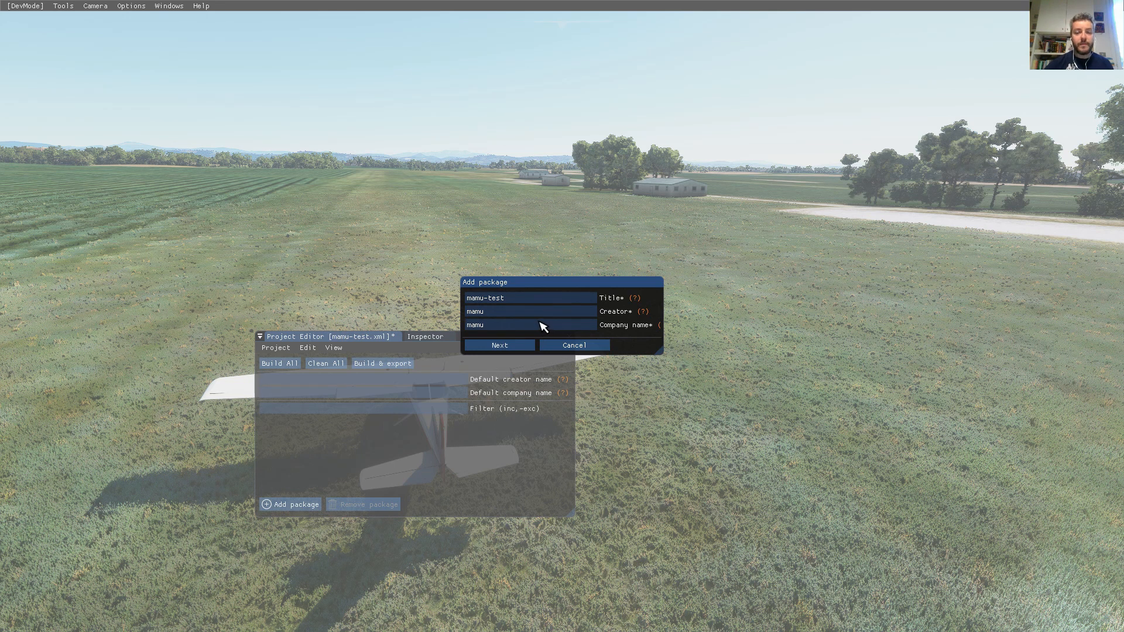
click(515, 345)
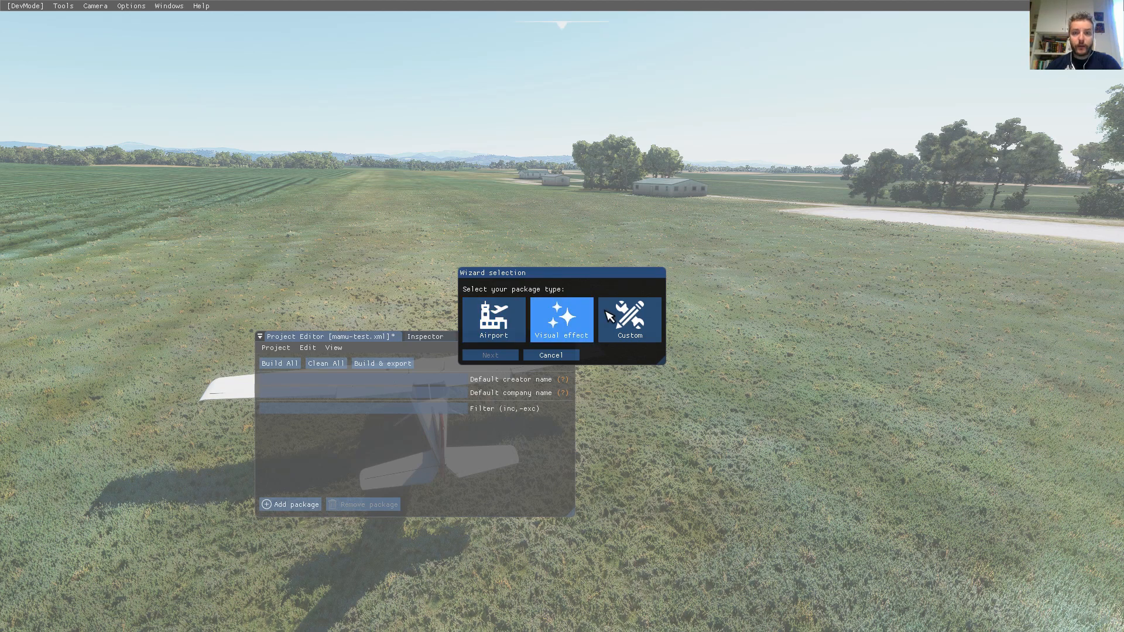
Choose the Custom package type, name the package mamu-test, and widen the wizard dialog.
click(642, 324)
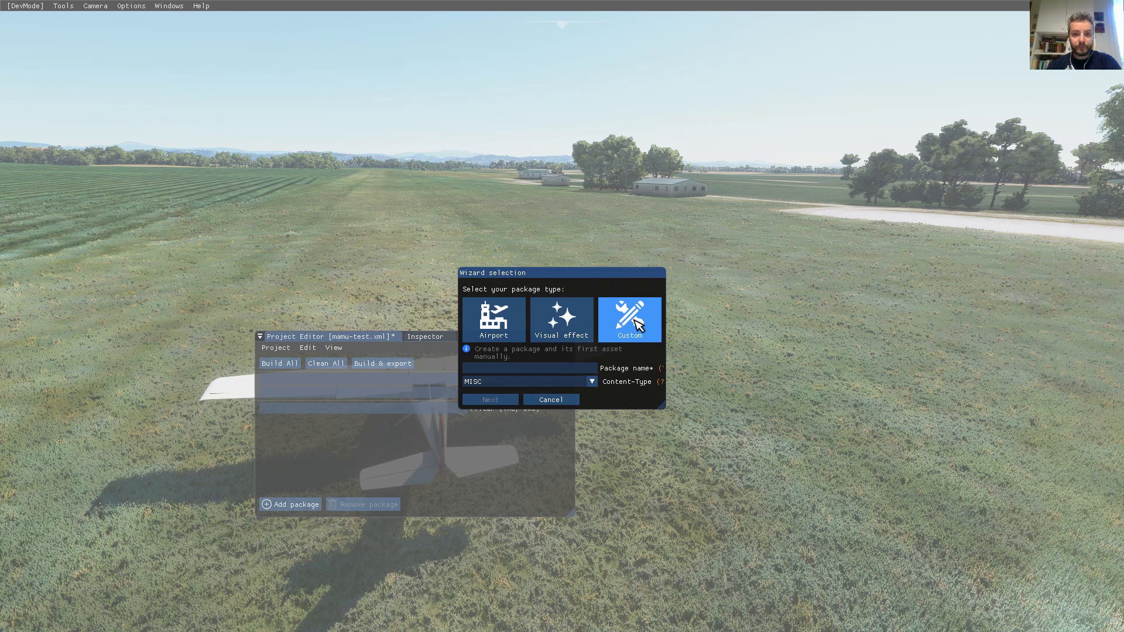
click(513, 370)
text(mamu-test)
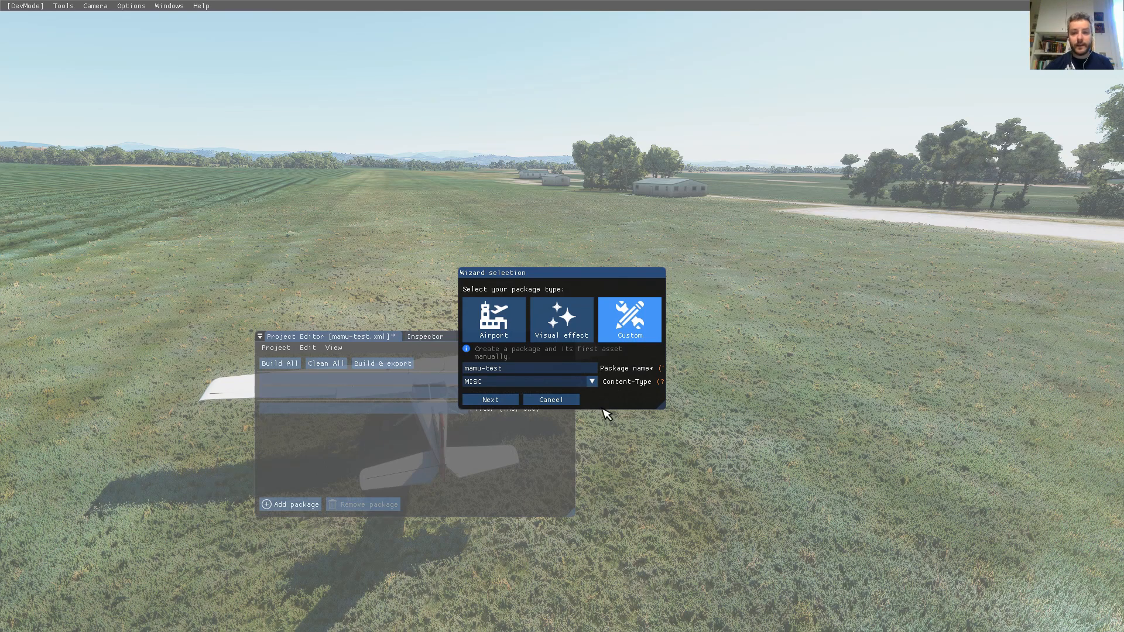
drag(665, 408, 765, 417)
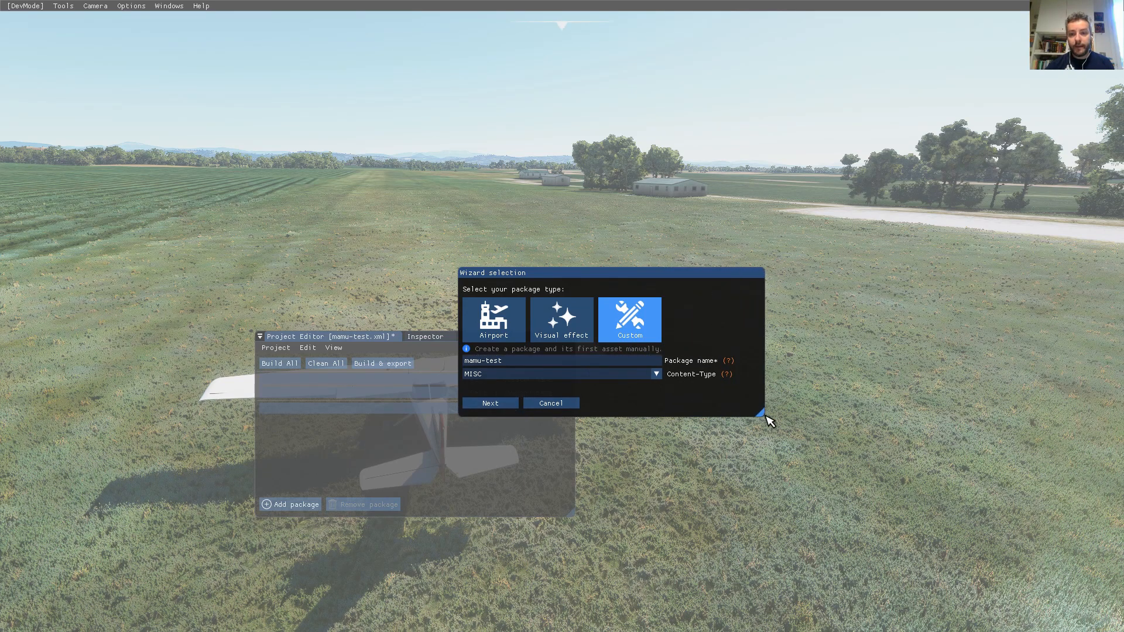
Rename the package scenery-mamu-test, set its content type to SCENERY, and proceed to the asset group settings.
mouse_move(733, 366)
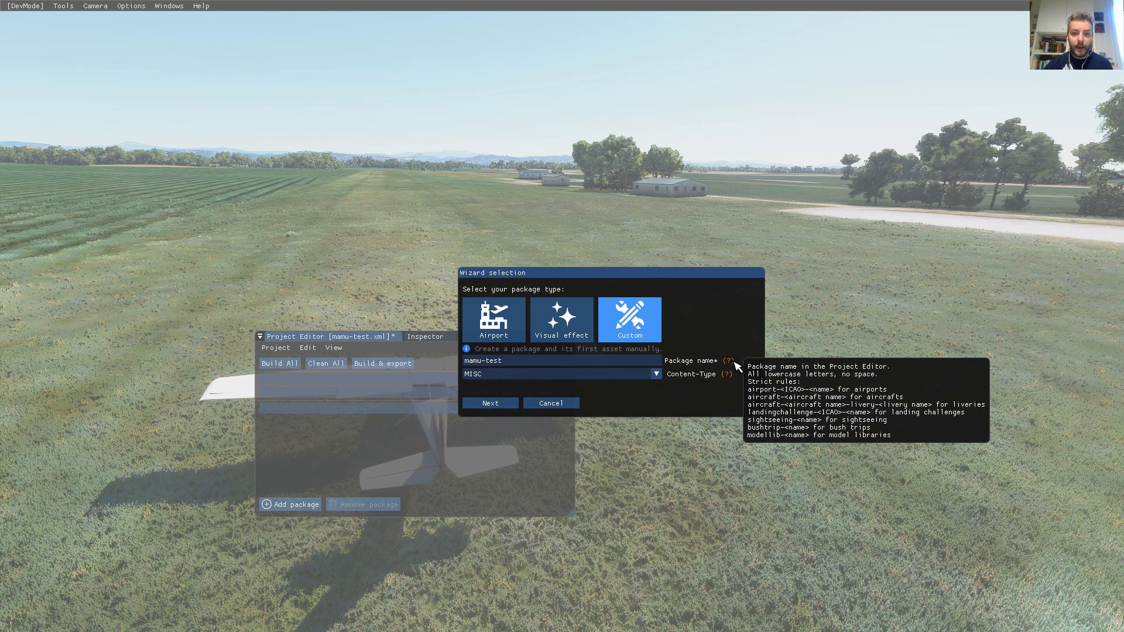
click(466, 361)
text(scen)
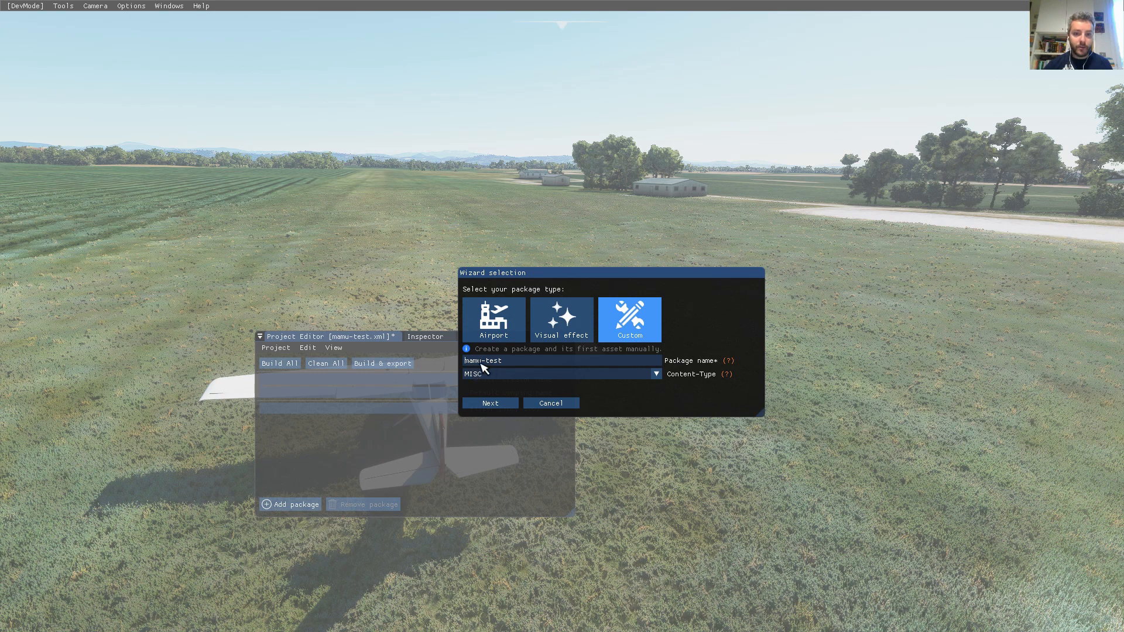
text(ery-)
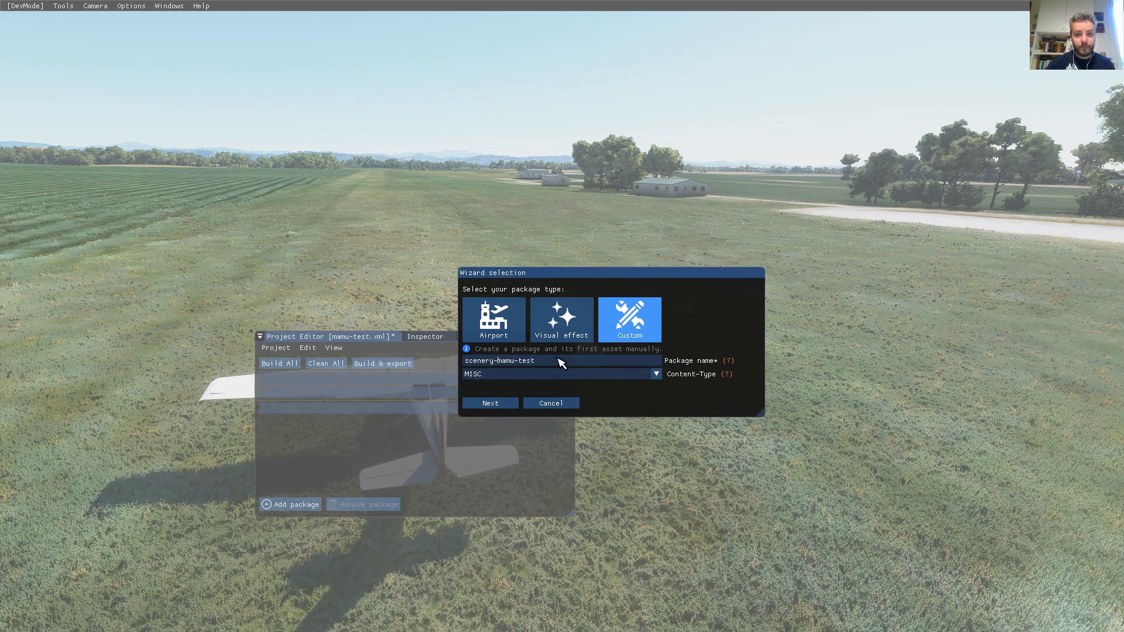
click(656, 375)
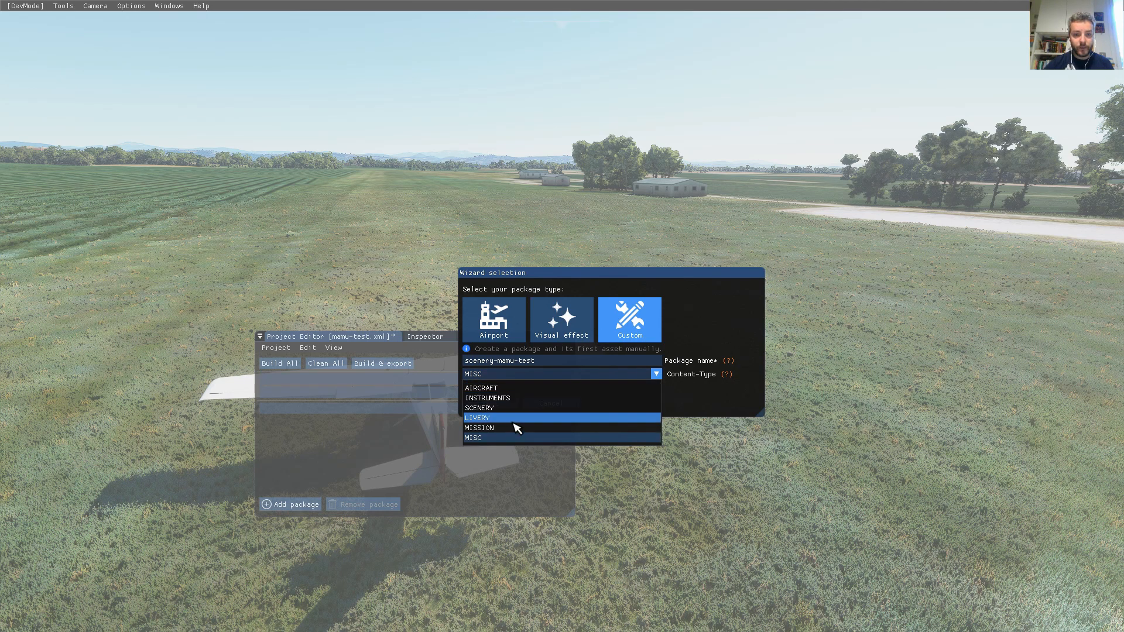
click(497, 409)
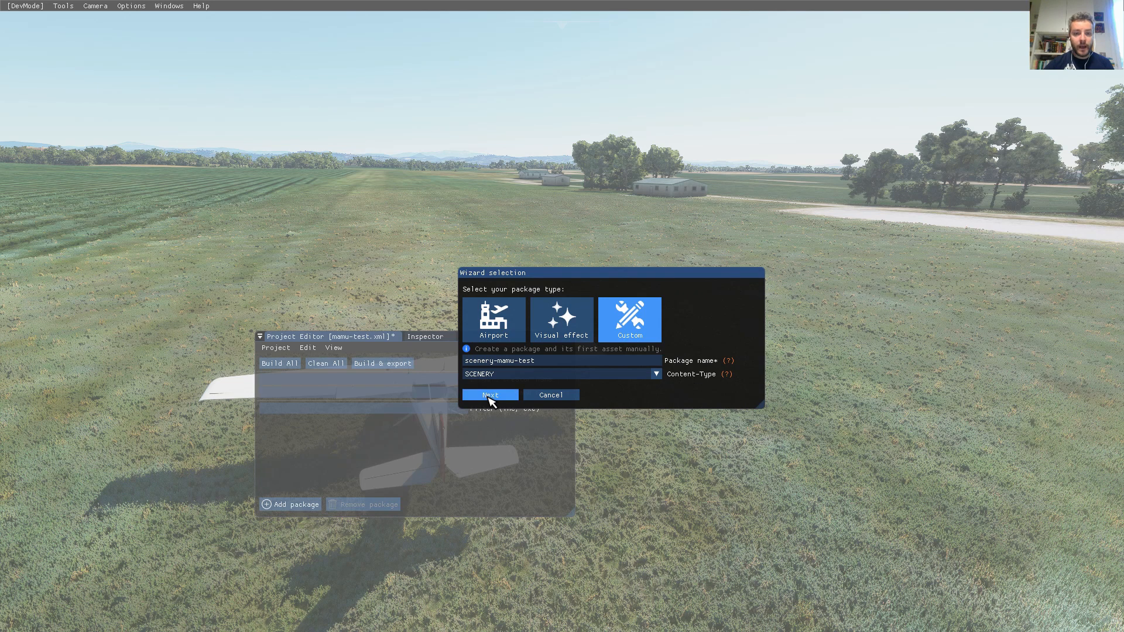
click(491, 396)
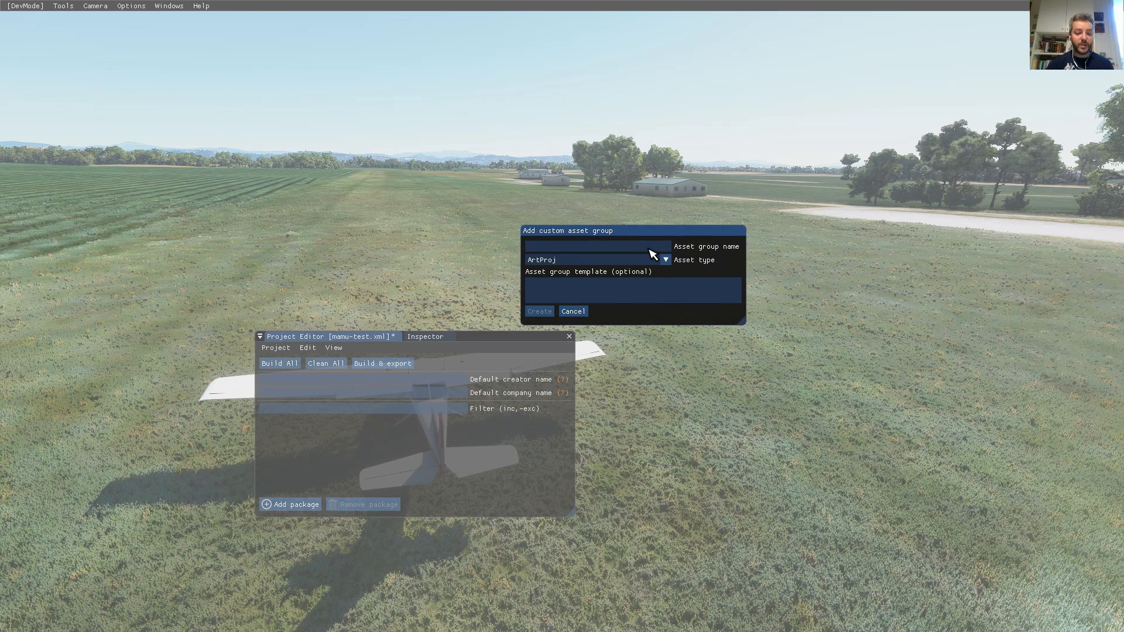
Look at the mamu-test project folder in File Explorer and return to Microsoft Flight Simulator.
key(alt+Tab)
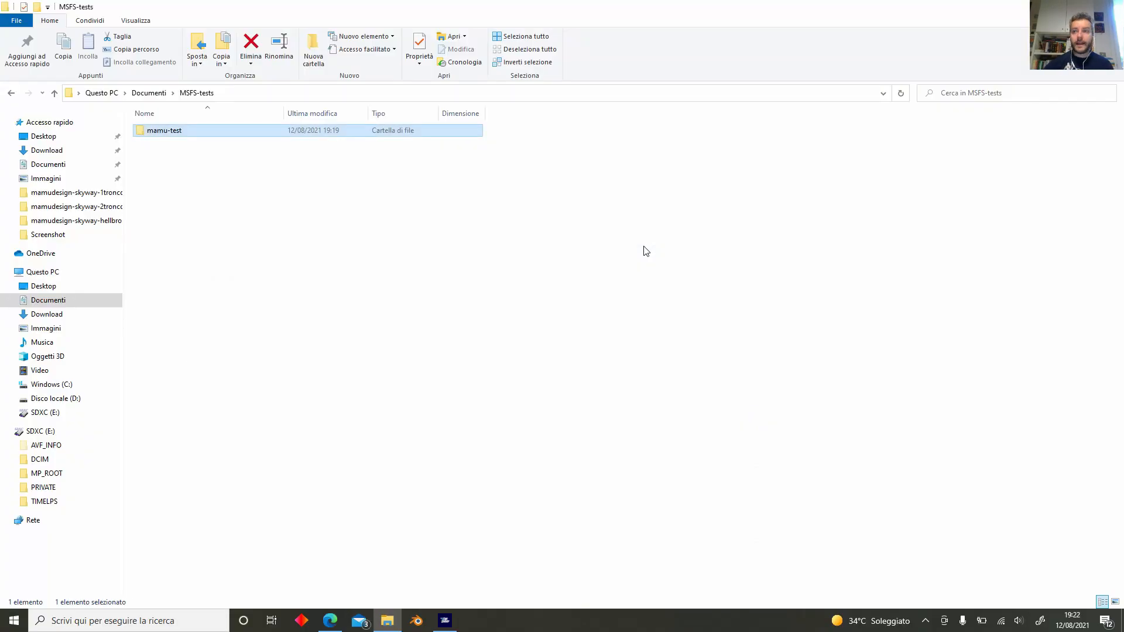
click(646, 251)
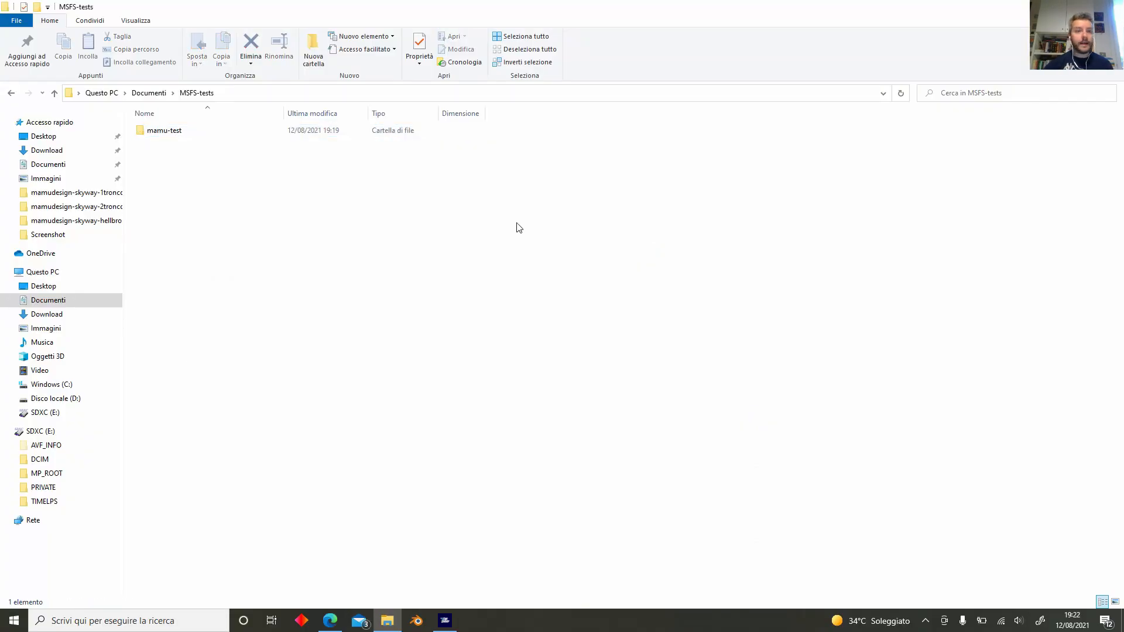
double_click(271, 132)
click(199, 93)
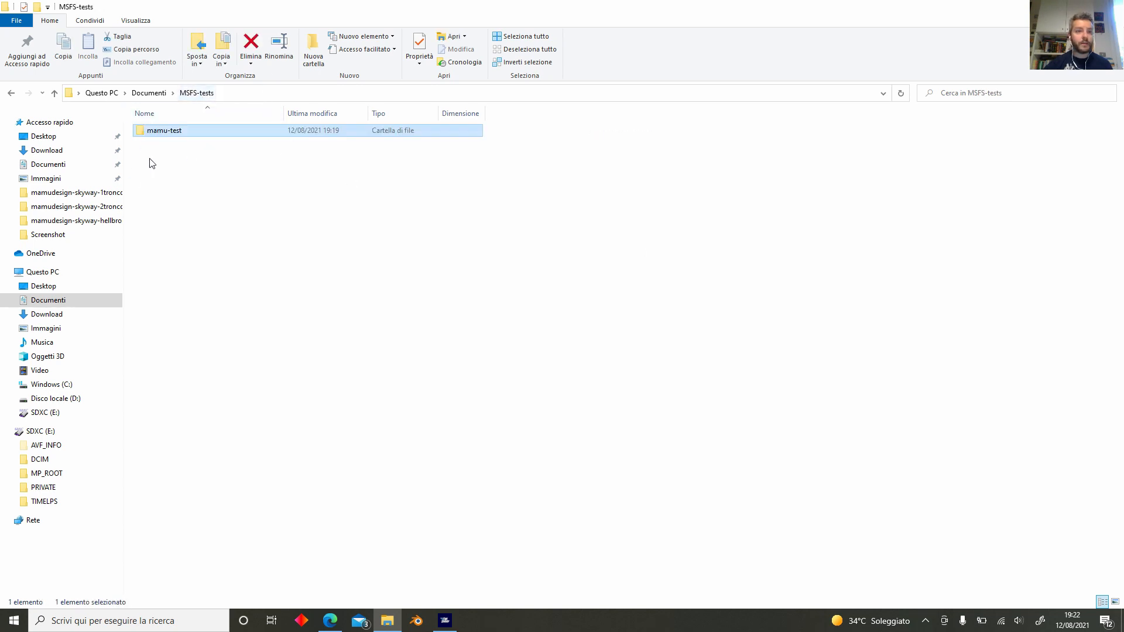
key(alt+Tab)
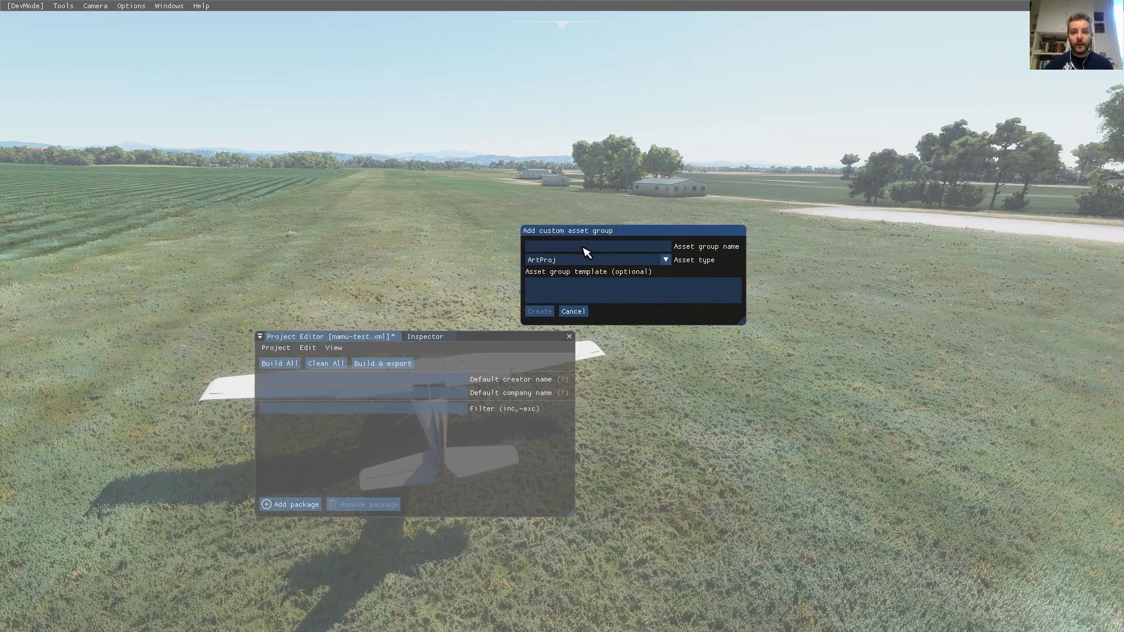
Set the new asset group's type to BGL and name it mamu-test-scene.
click(666, 259)
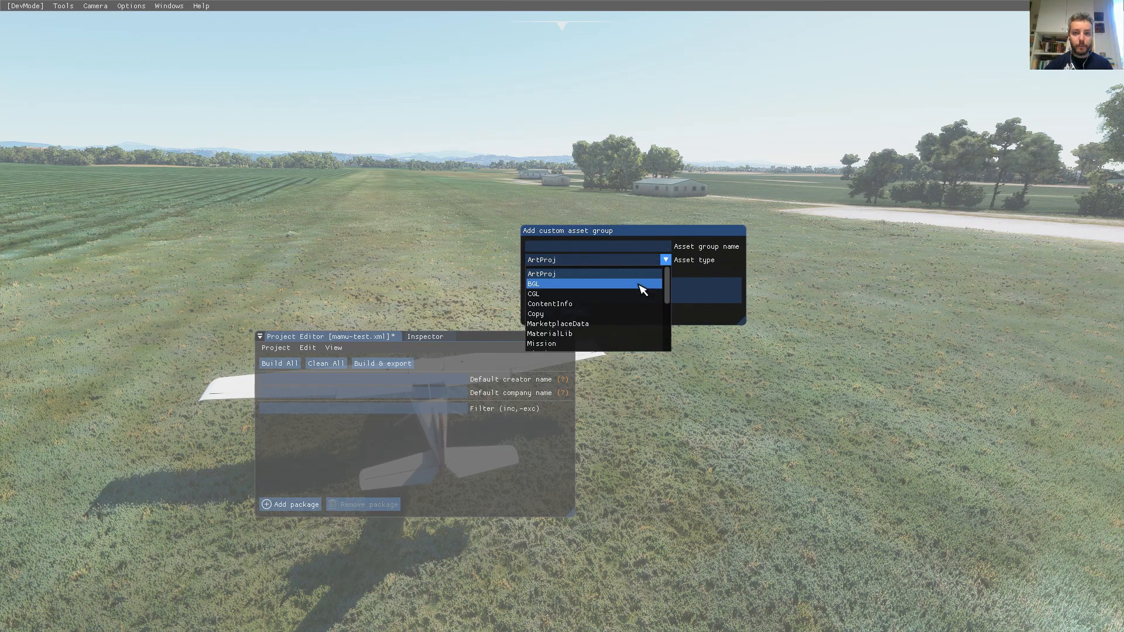
click(642, 286)
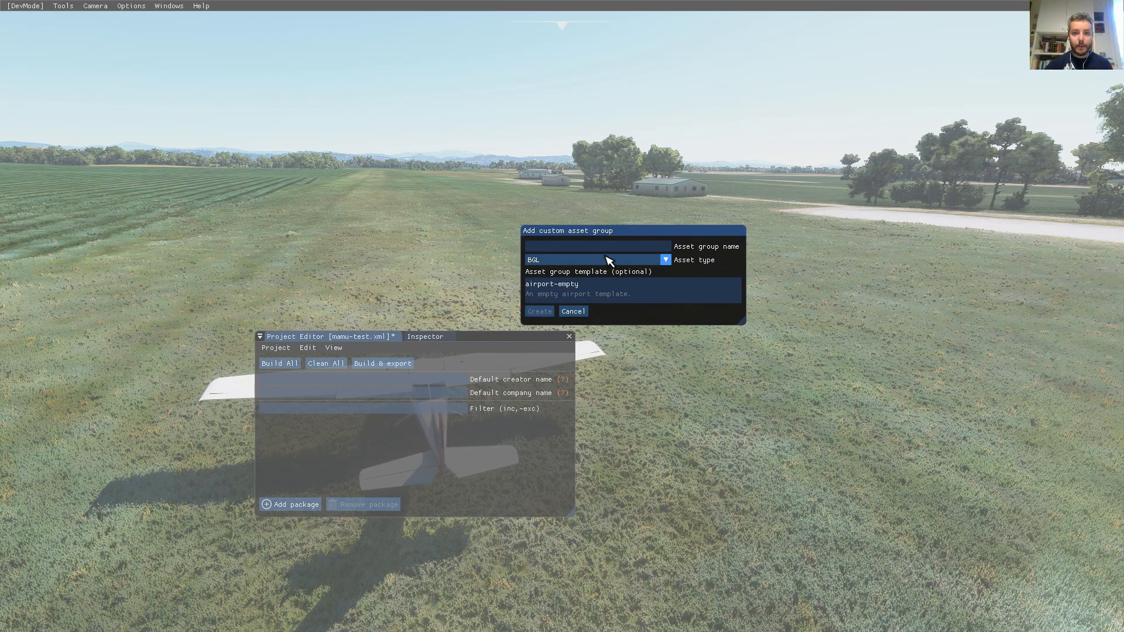
click(576, 248)
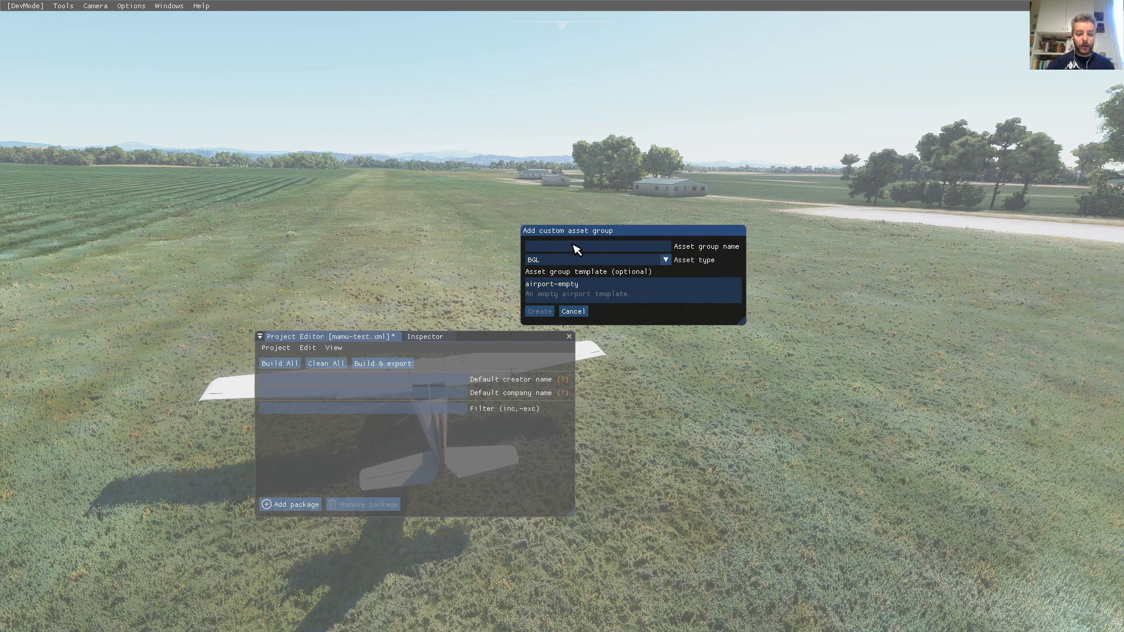
text(mamu-test-scene)
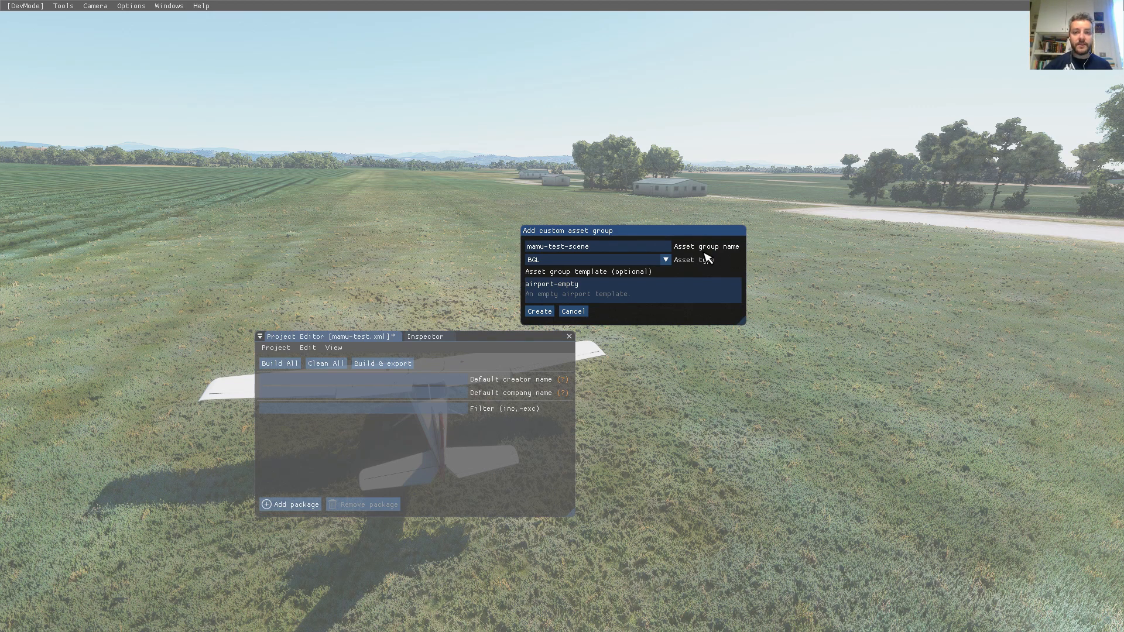
Look through the available asset types, including SimObject, keeping BGL as the selected type.
click(666, 260)
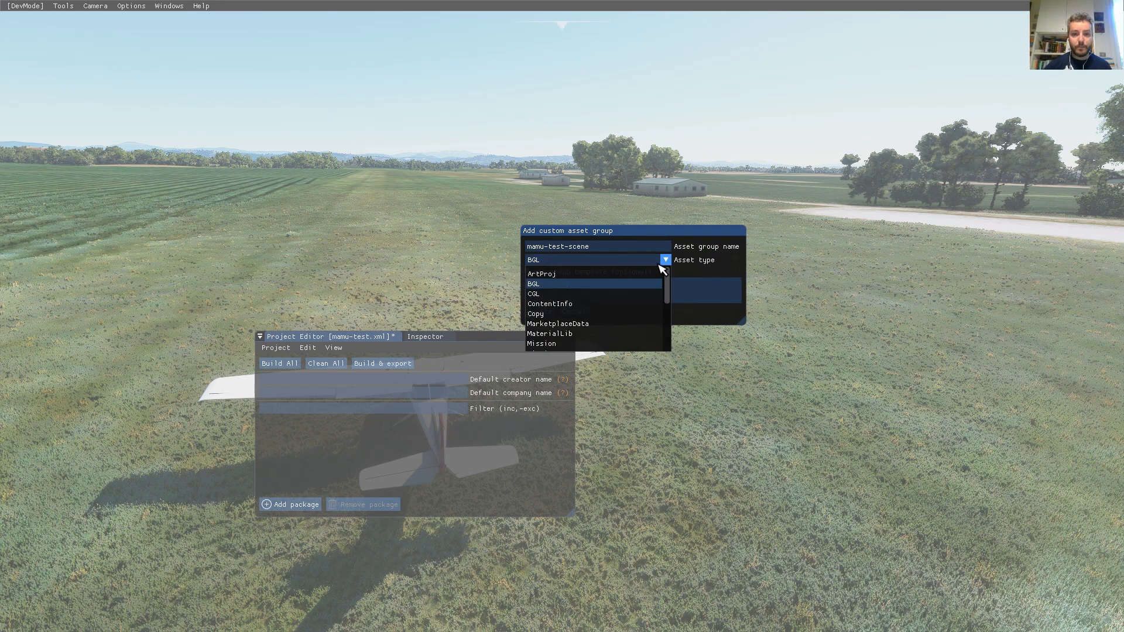
click(573, 288)
click(667, 260)
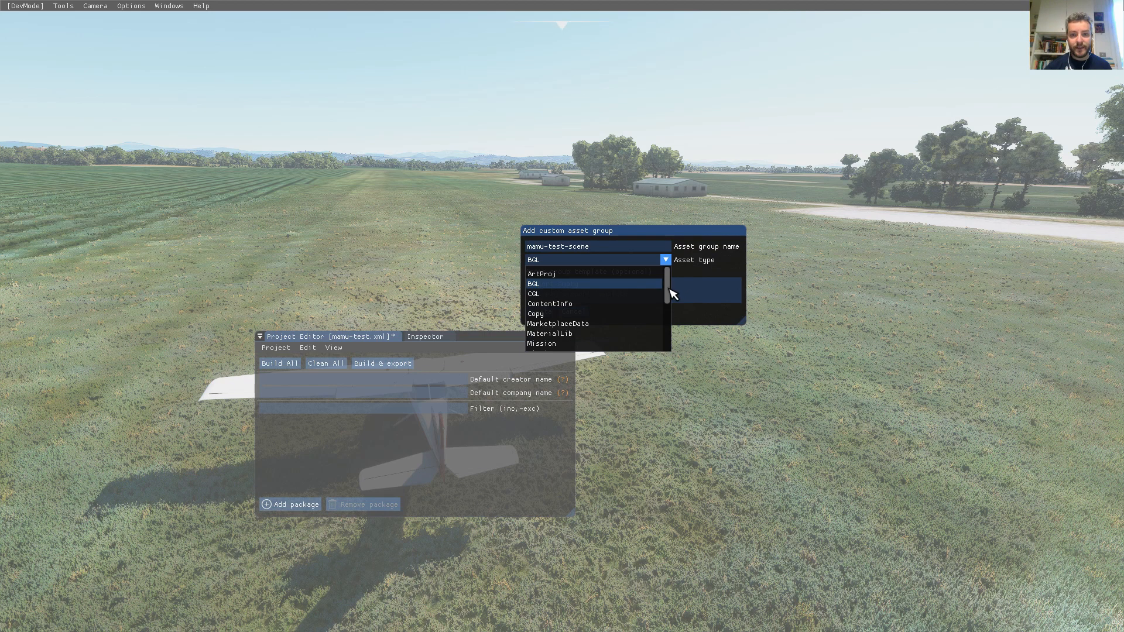
drag(669, 288, 660, 316)
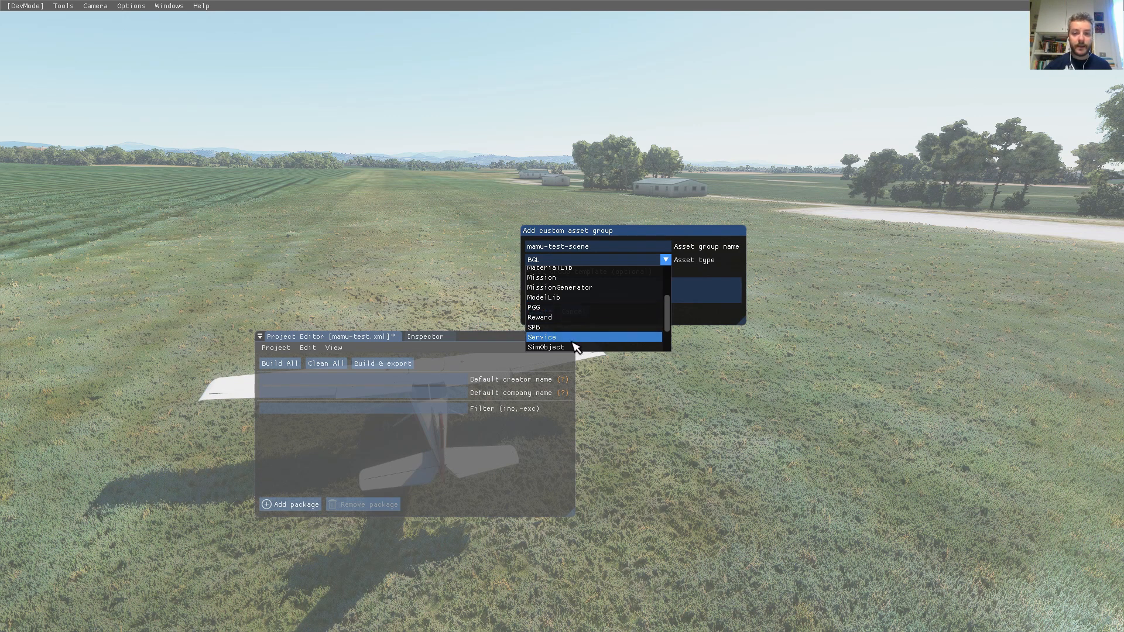
drag(668, 328, 668, 352)
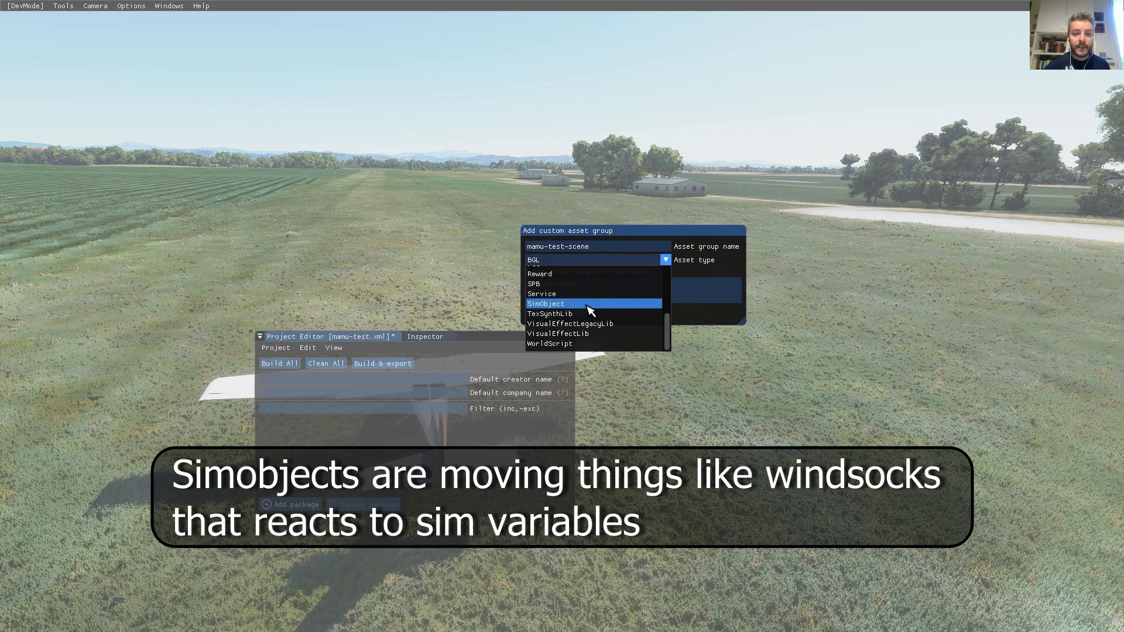
drag(669, 337, 675, 291)
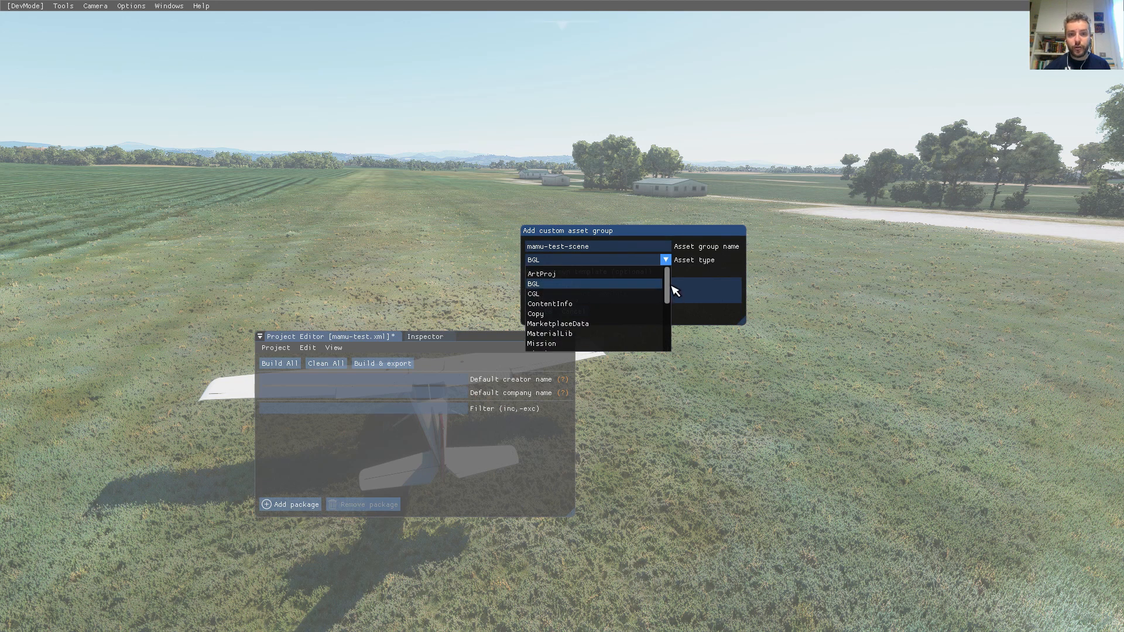
click(699, 271)
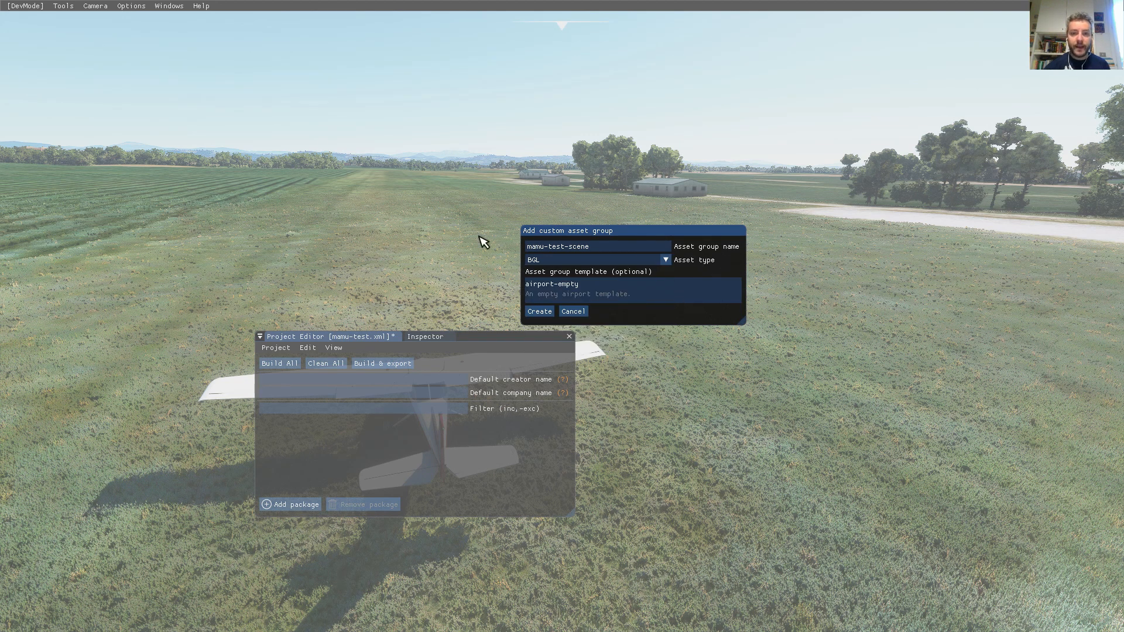
Create the asset group, expand the mamu-scenery-mamu-test package, and select mamu-test-scene inside it.
click(547, 315)
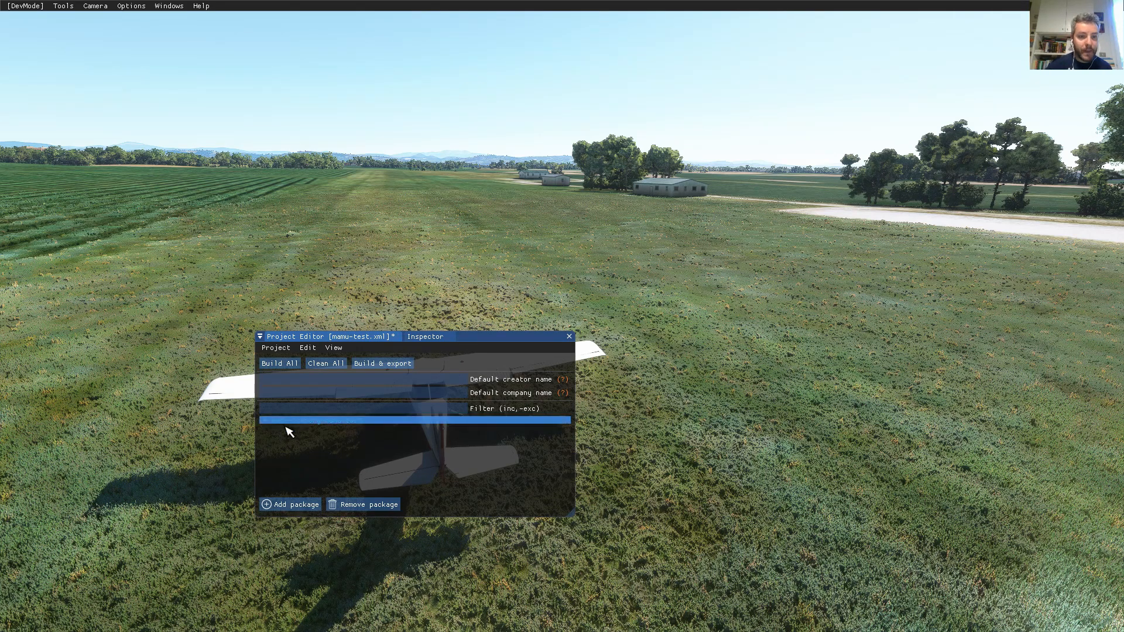
click(339, 422)
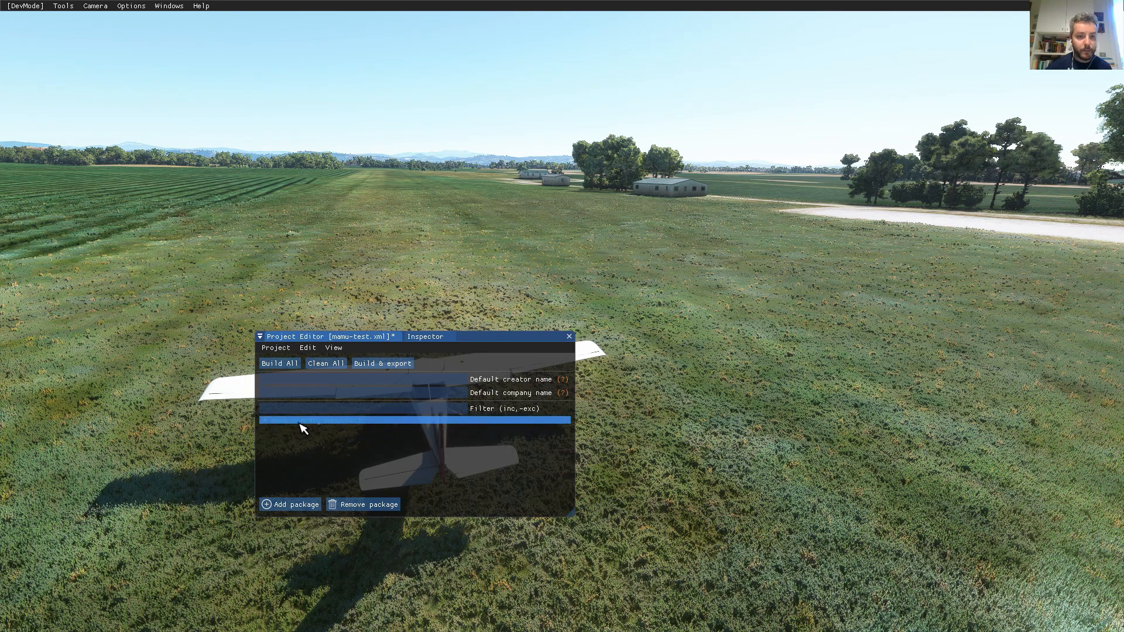
double_click(273, 423)
click(316, 431)
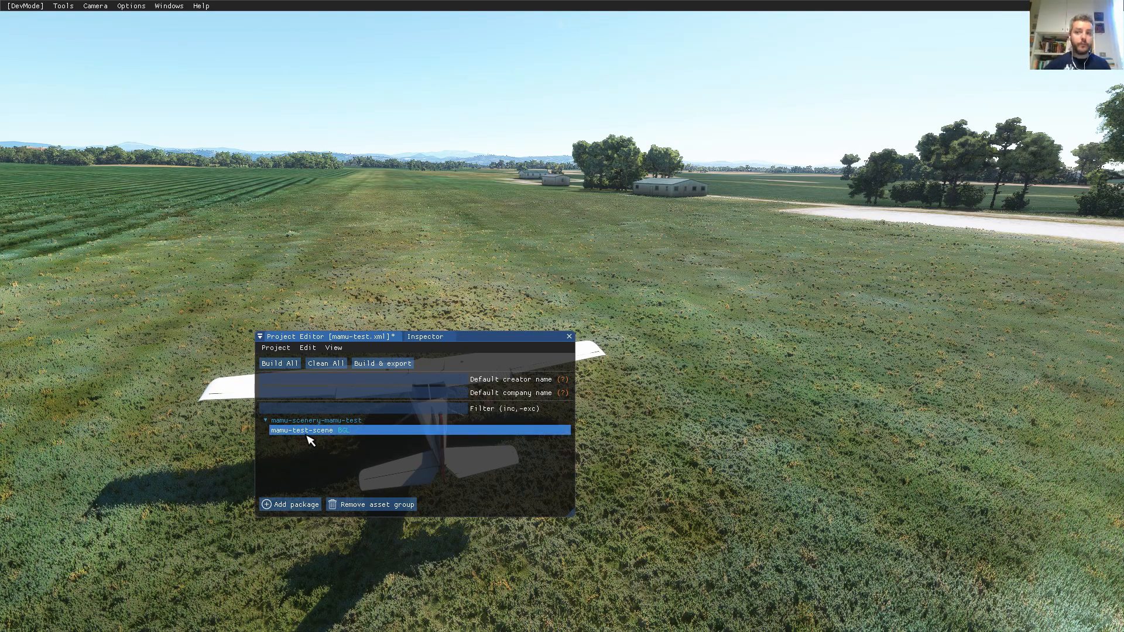
Examine the generated PackageSources, BGLs and mamu-test-scene folders in File Explorer, and return to Microsoft Flight Simulator.
key(alt+Tab)
click(152, 123)
double_click(171, 136)
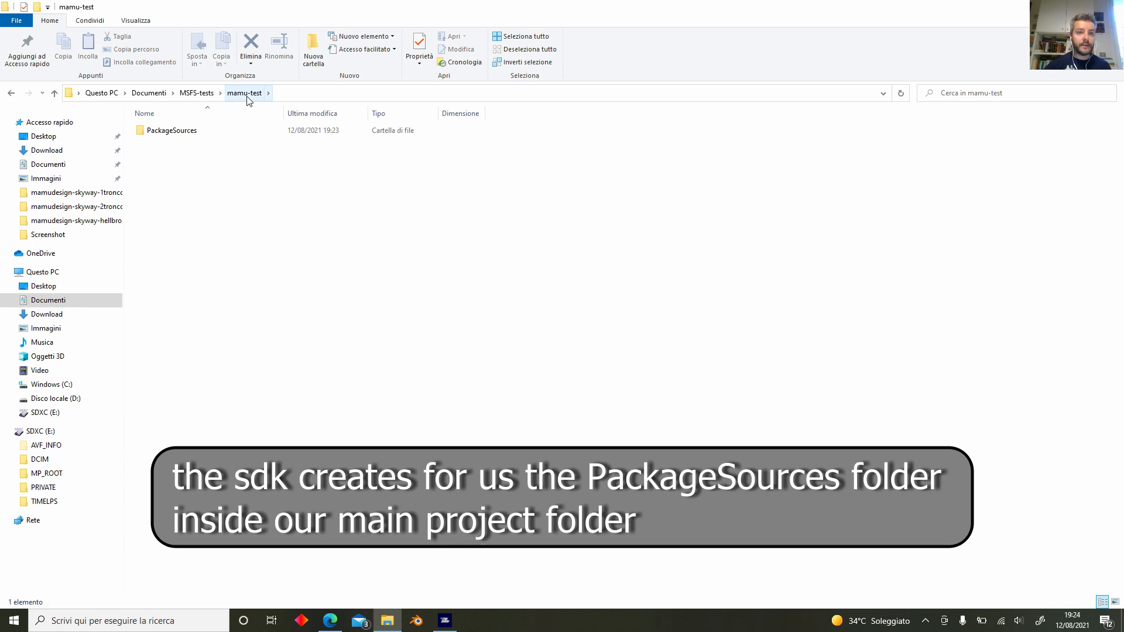
double_click(213, 133)
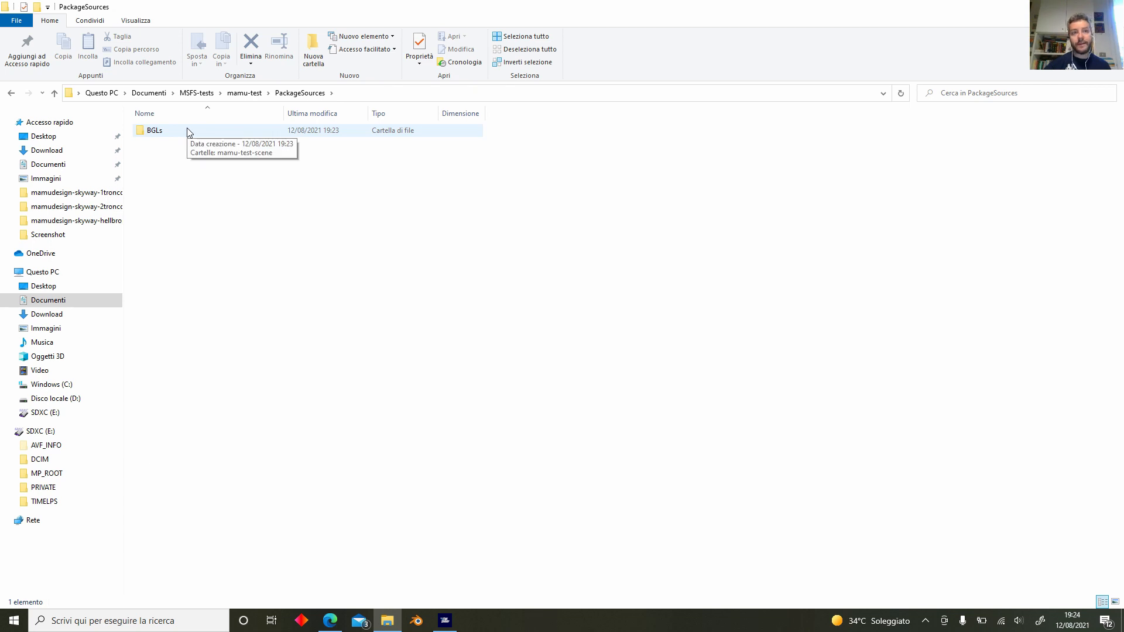
double_click(189, 130)
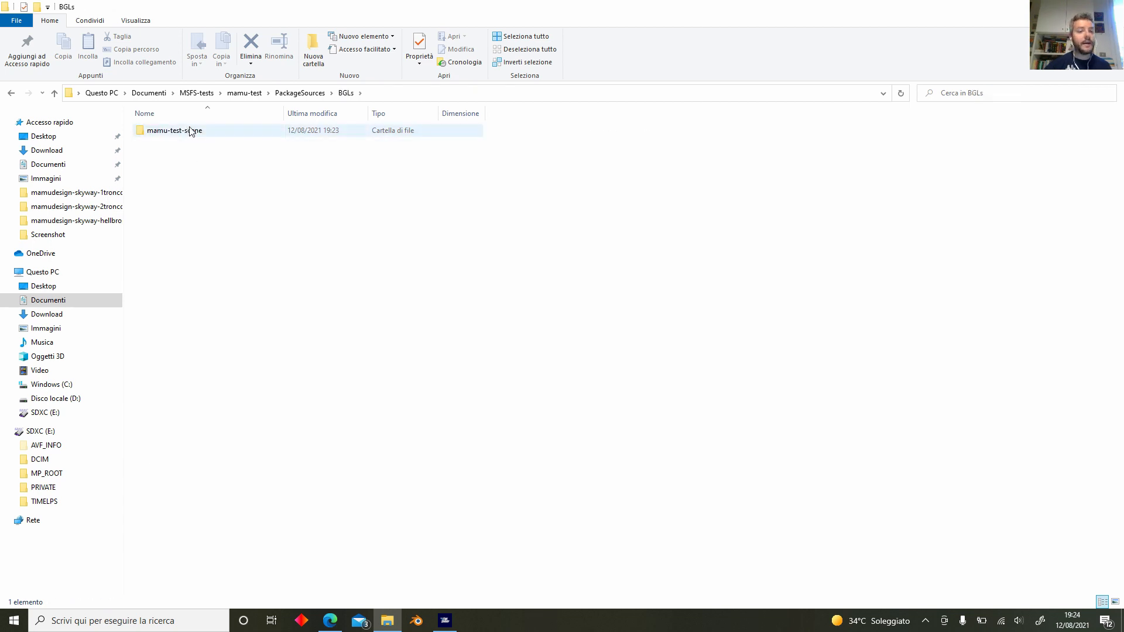
double_click(193, 134)
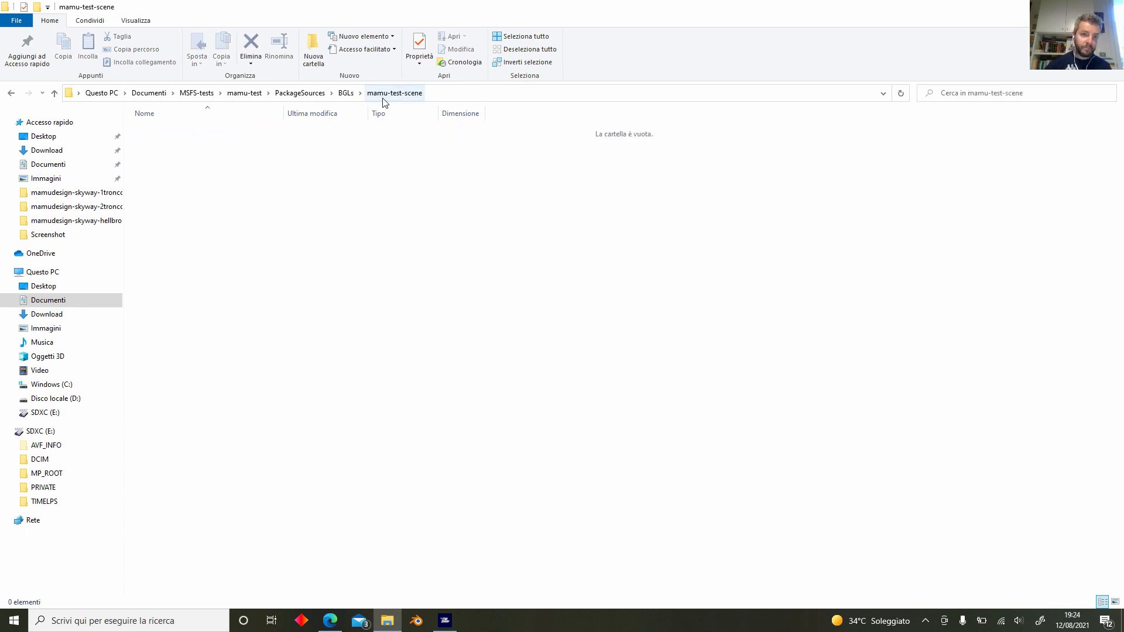
click(300, 93)
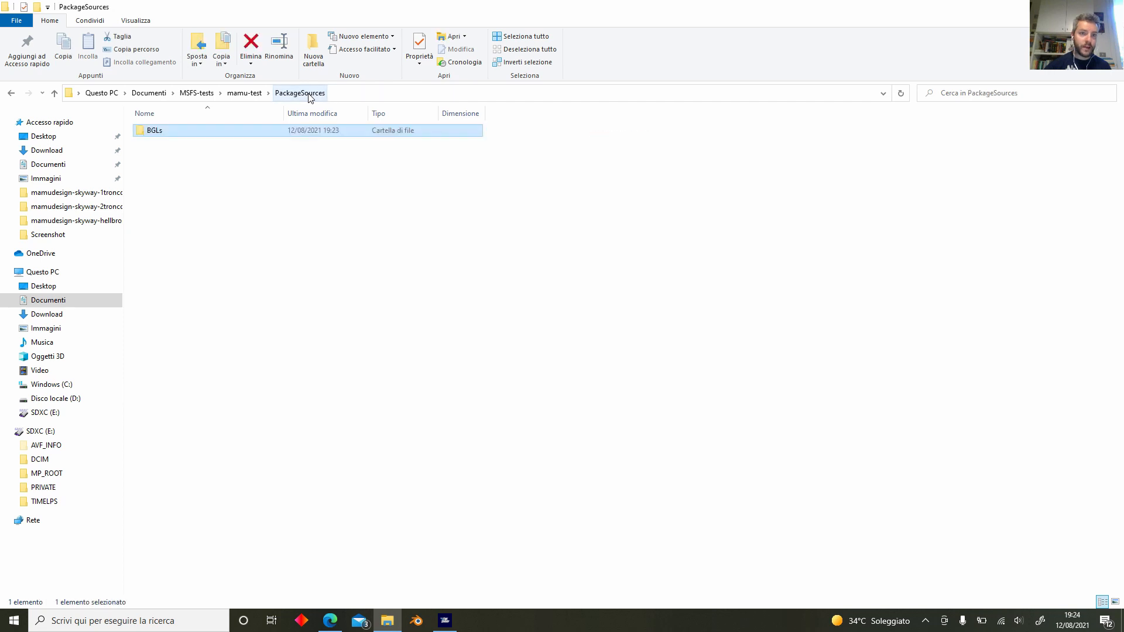
click(444, 620)
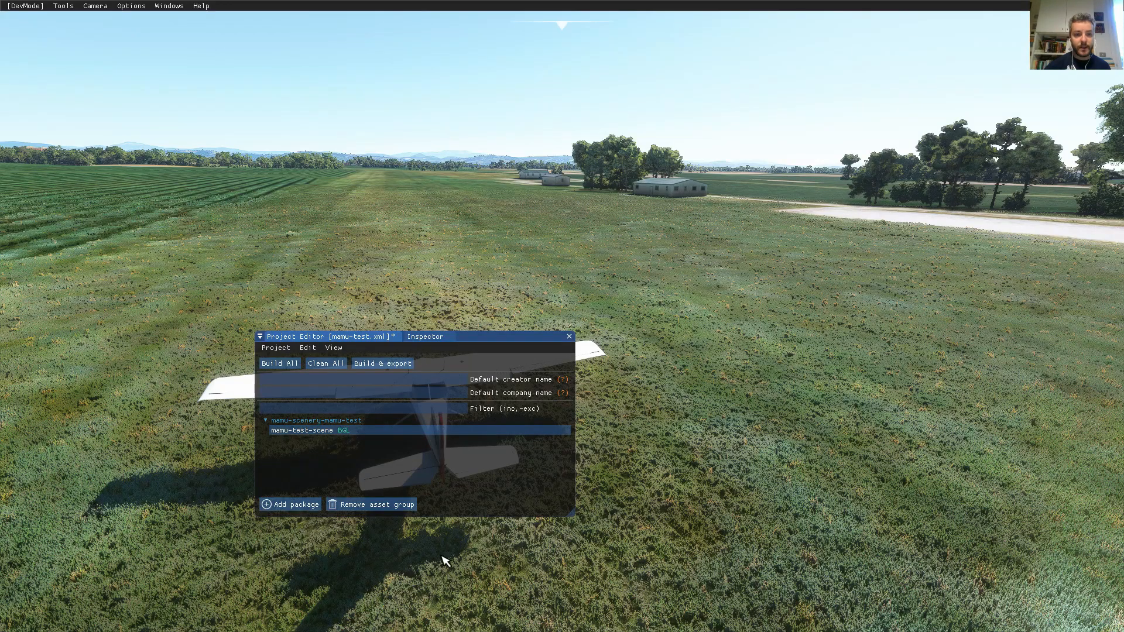
Select the mamu-test-scene asset group and show its properties in the Inspector.
click(317, 432)
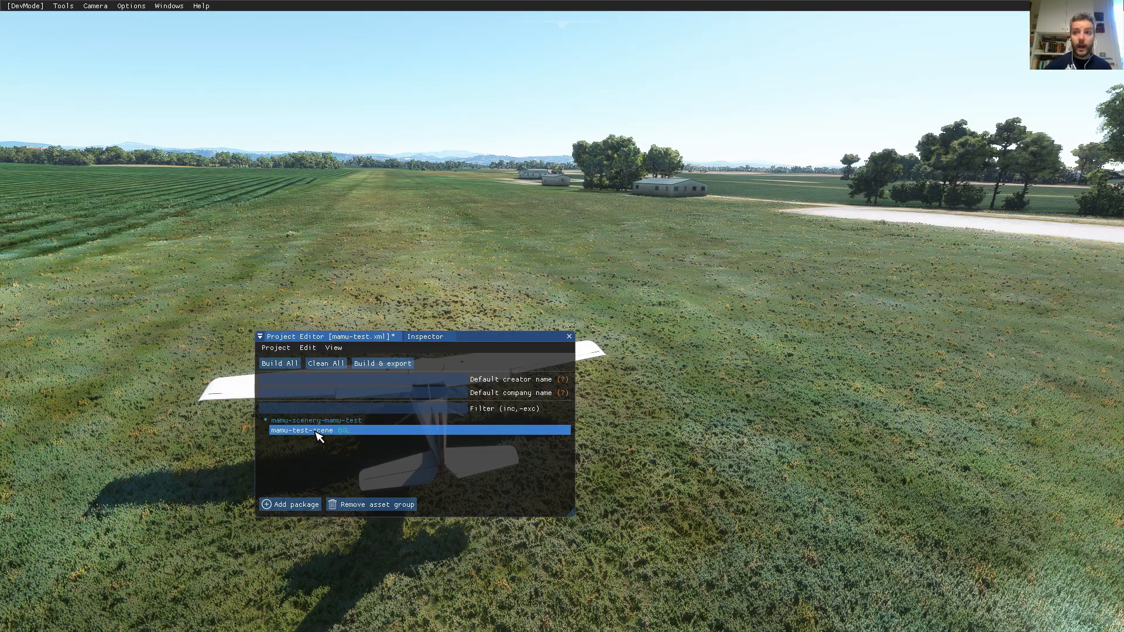
click(315, 431)
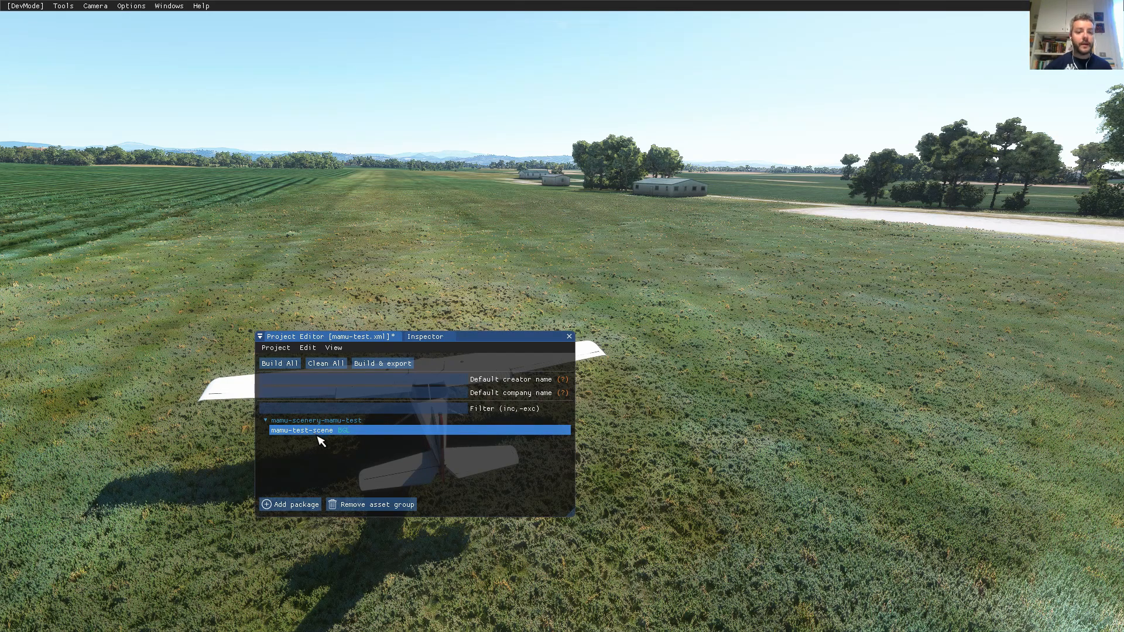
click(321, 434)
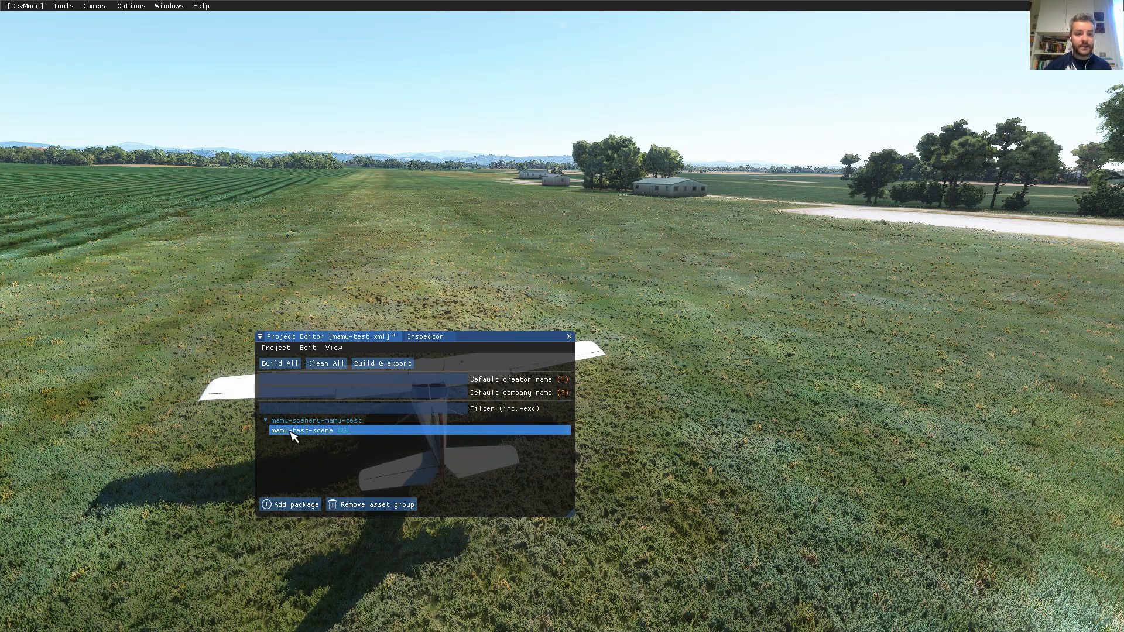
click(426, 342)
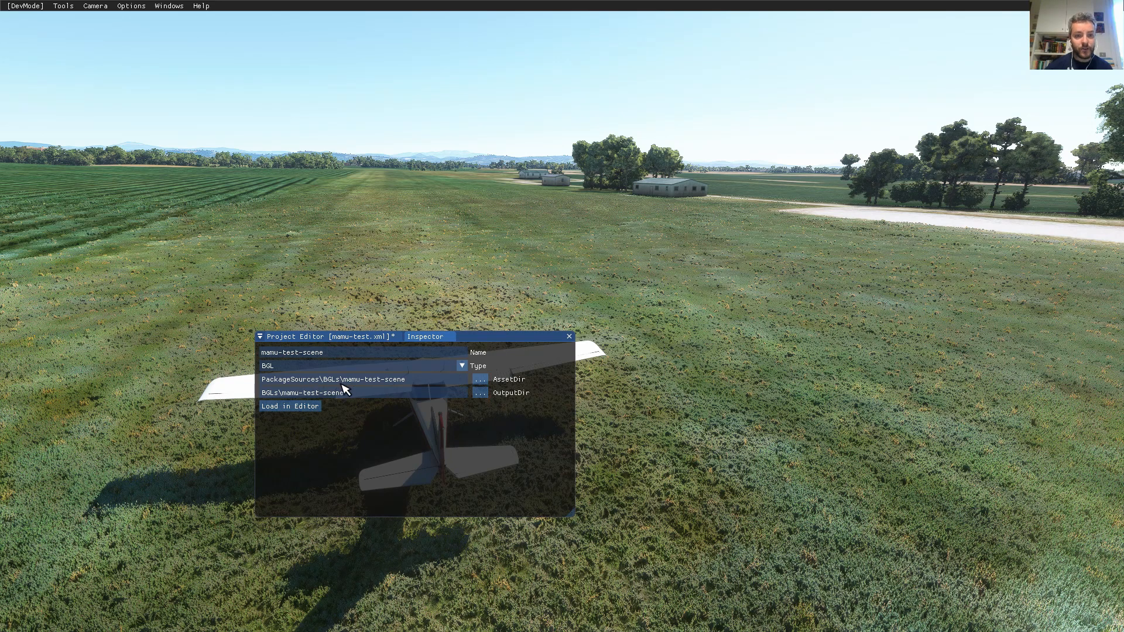
Check the asset group's source directory in File Explorer down to mamu-test-scene, and return to Microsoft Flight Simulator.
key(alt+Tab)
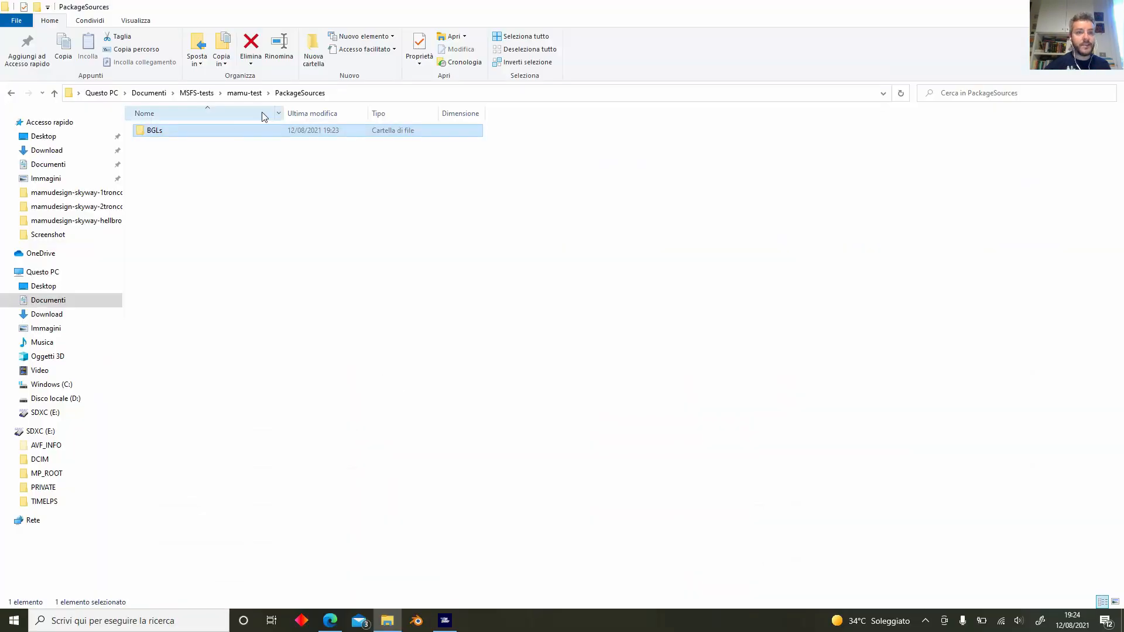
click(177, 139)
double_click(177, 131)
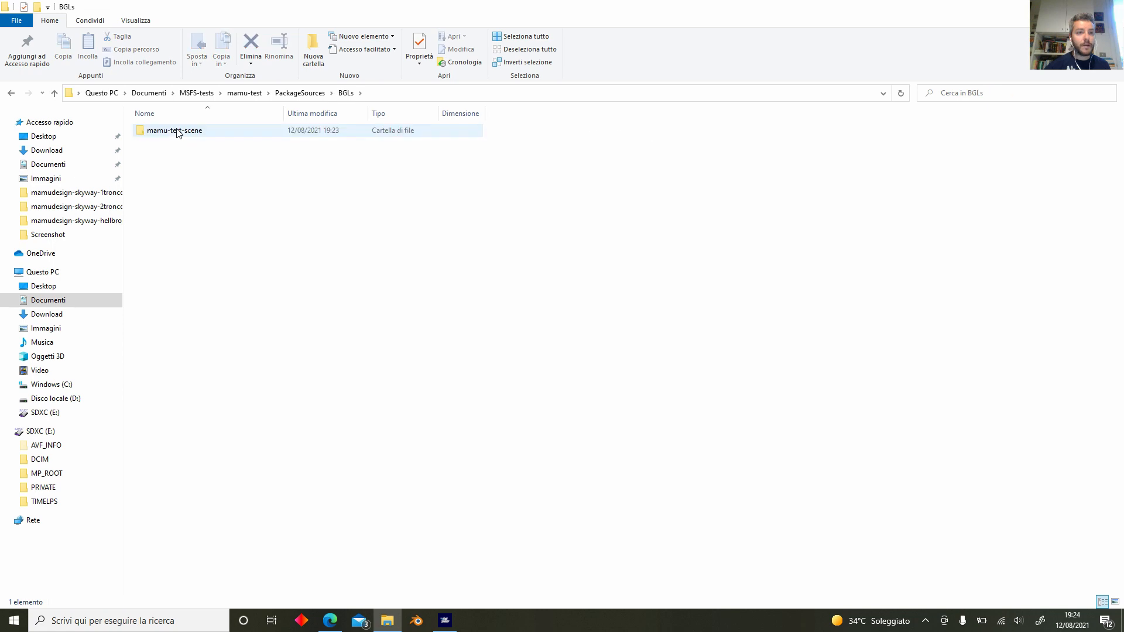
double_click(175, 132)
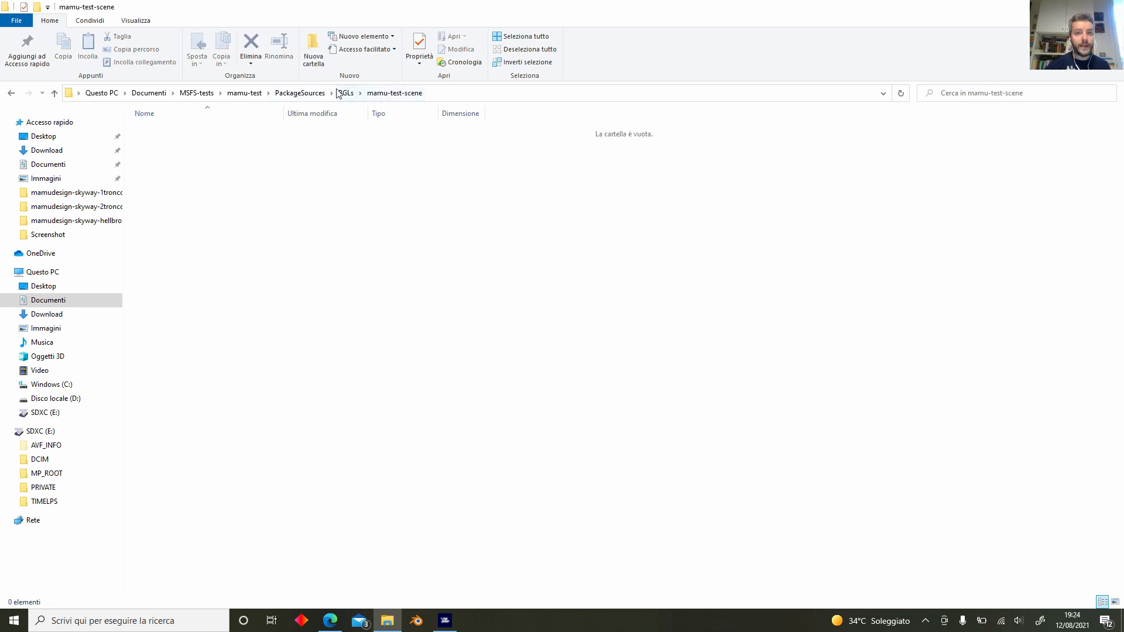
key(alt+Tab)
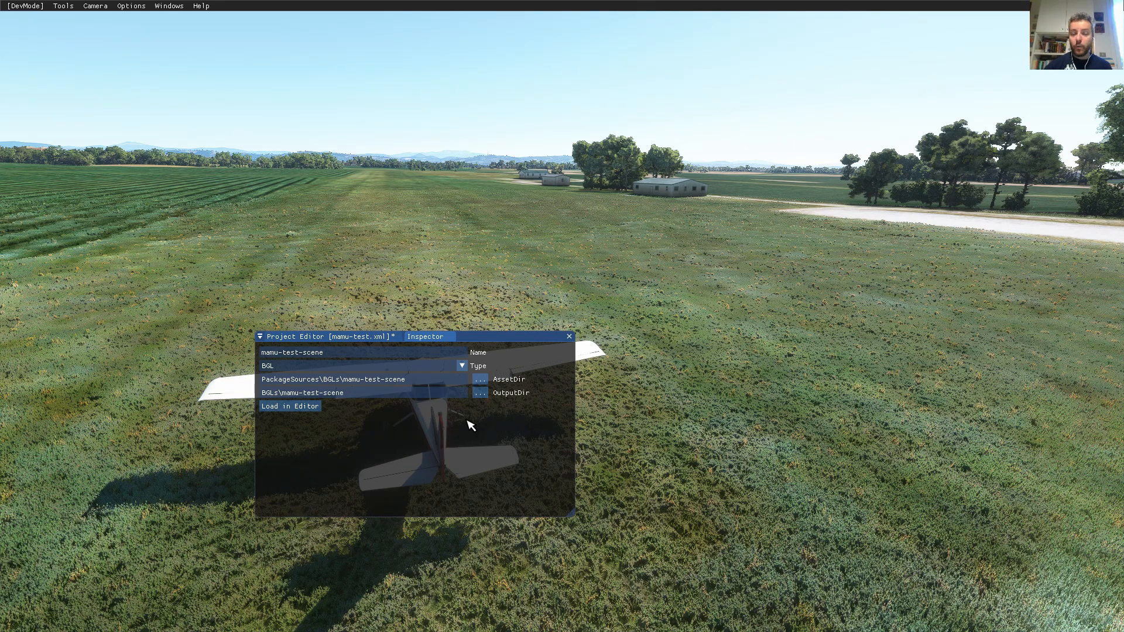
Load the mamu-test-scene asset group in the editor, closing the Material Editor and moving the Project Editor aside.
click(311, 409)
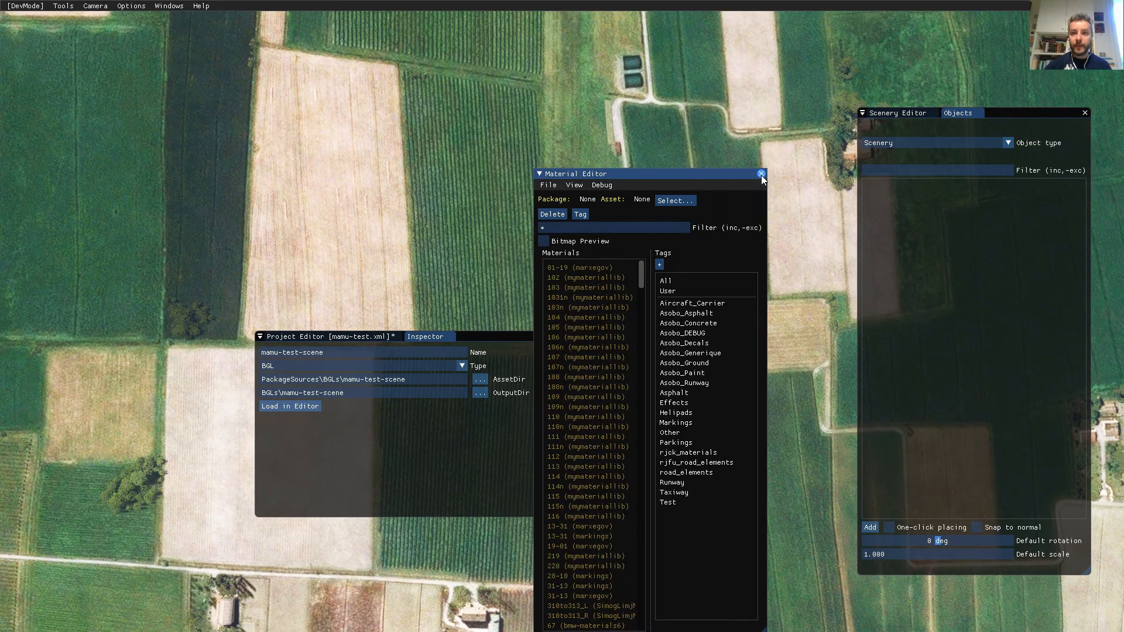
click(761, 174)
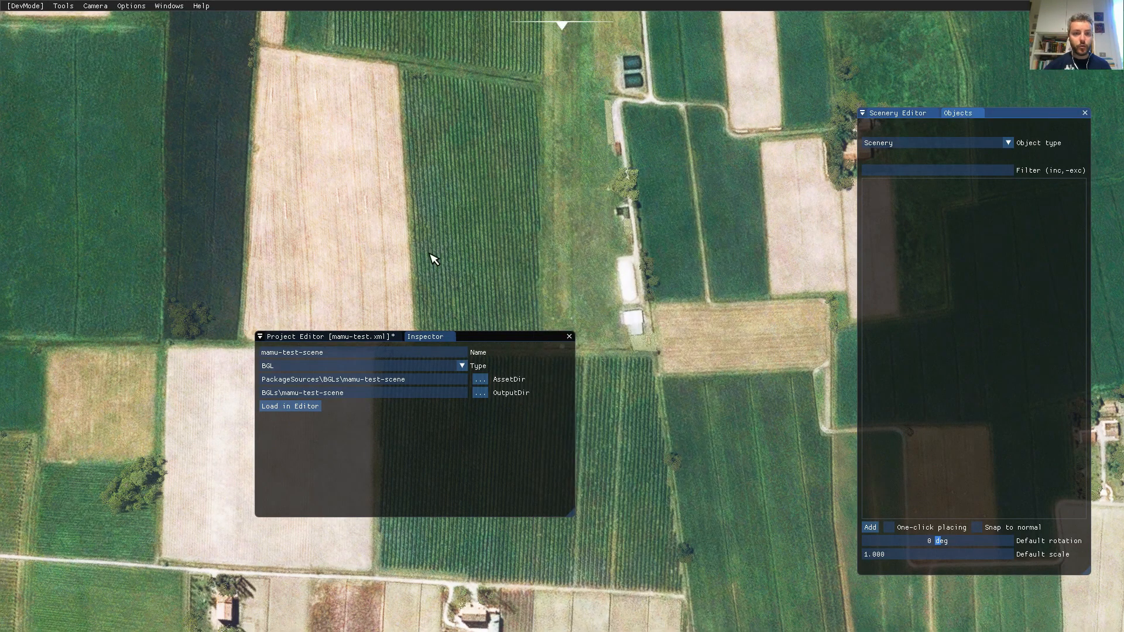
drag(497, 341, 300, 310)
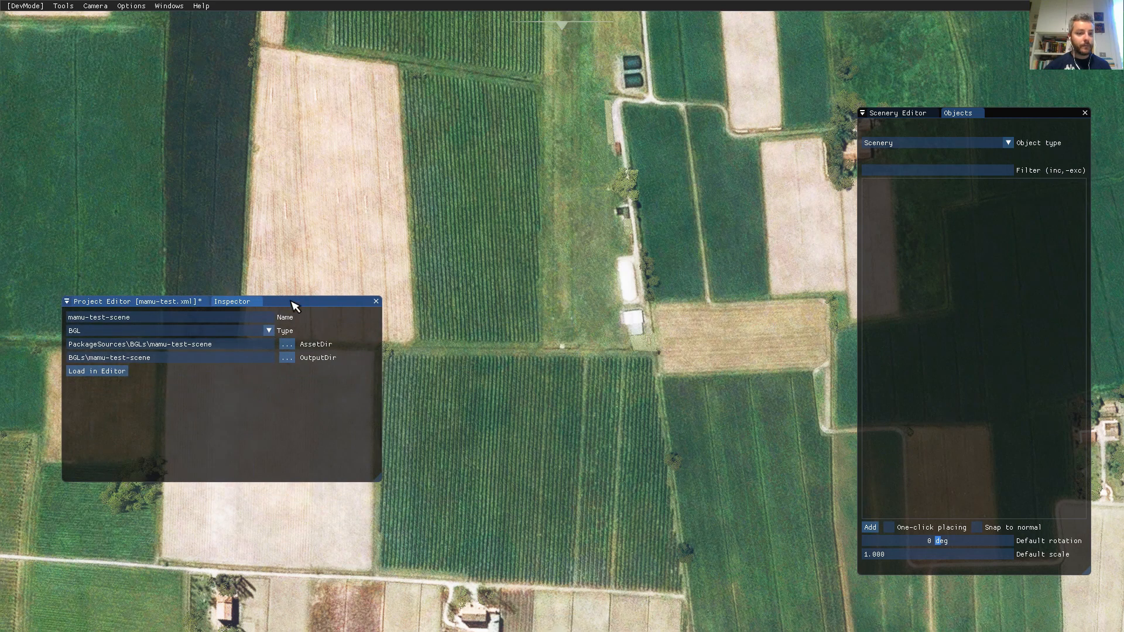
Return the Project Editor to its package list and check its view options.
click(147, 302)
click(141, 312)
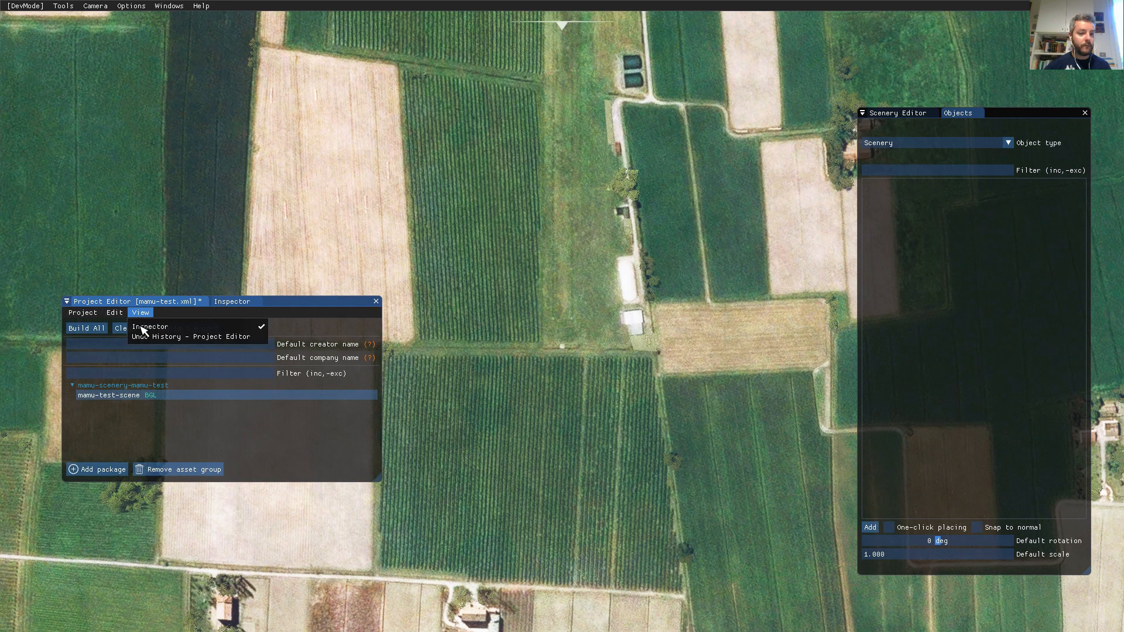
click(235, 305)
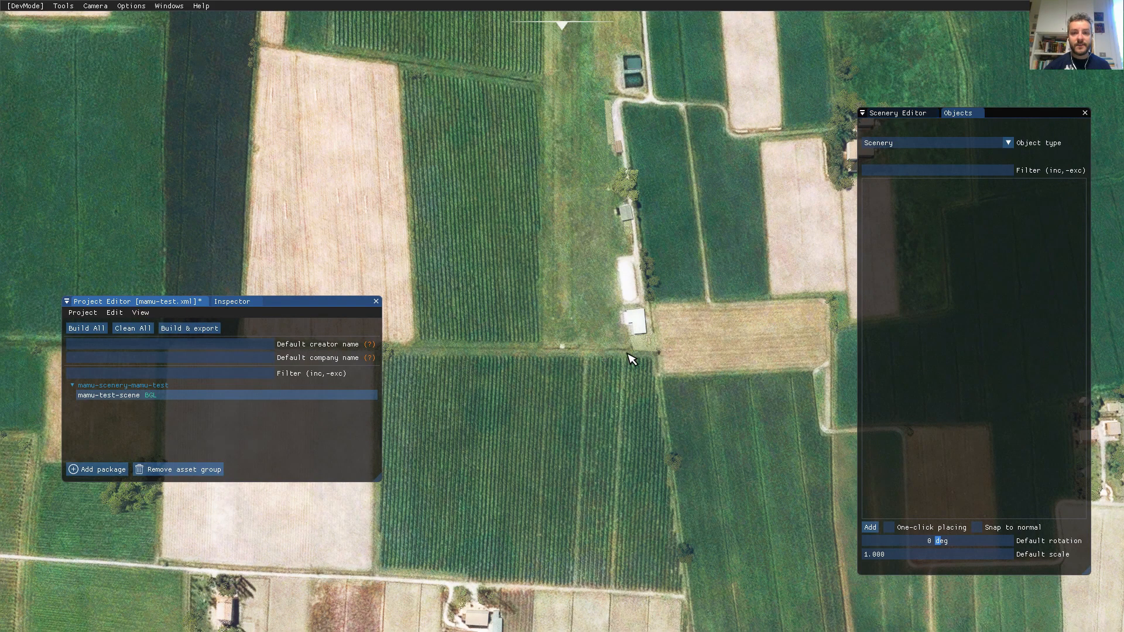
Show the Scenery Editor's scene contents and dismiss the unknown package warning.
scroll(615, 355, up, 3)
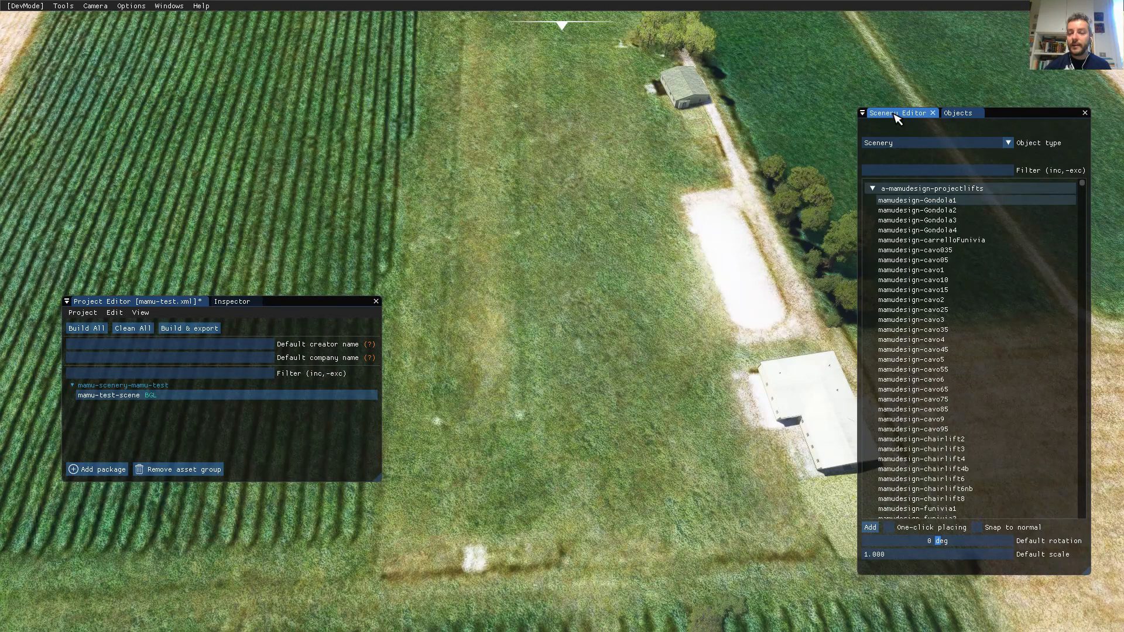
click(895, 113)
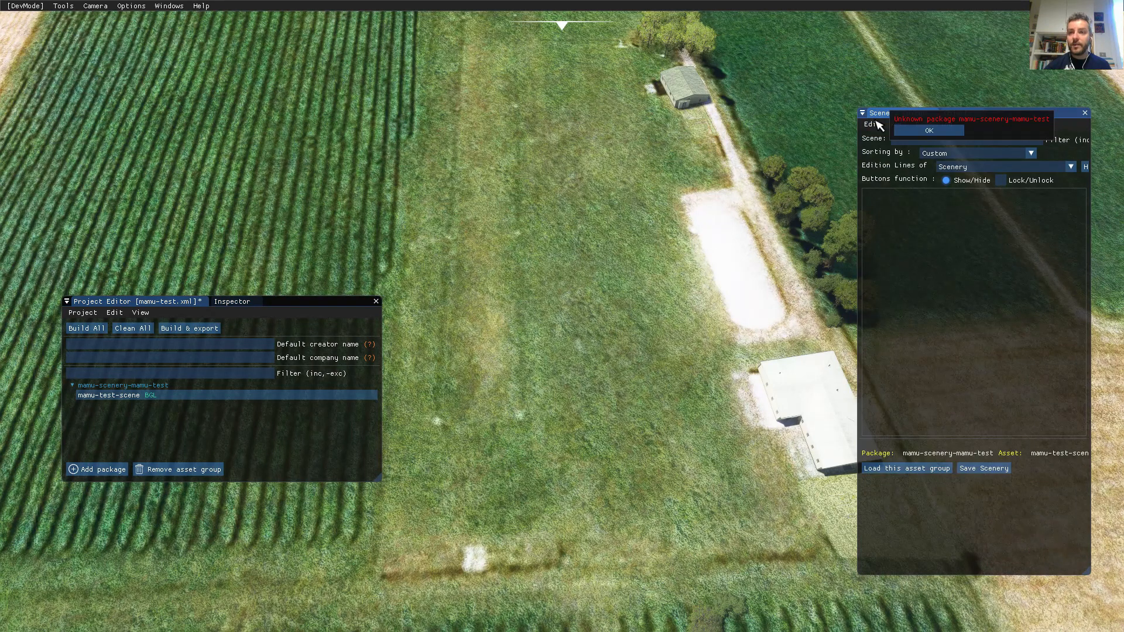
click(946, 132)
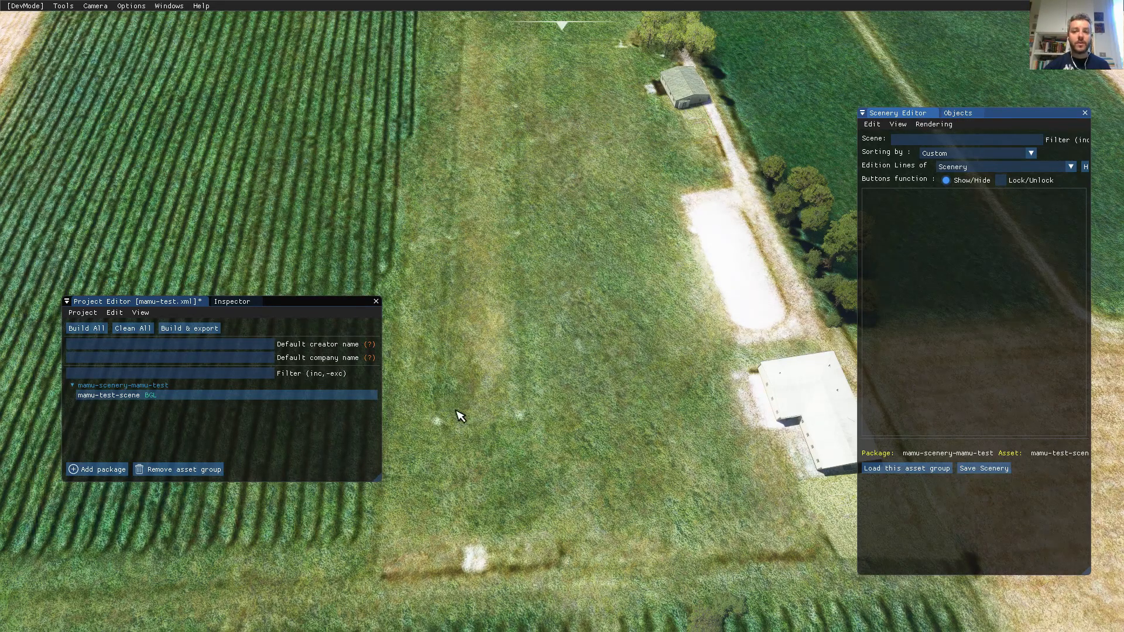
Close the Objects window, show it again from the Scenery Editor, and return to the scene contents.
click(965, 113)
click(982, 114)
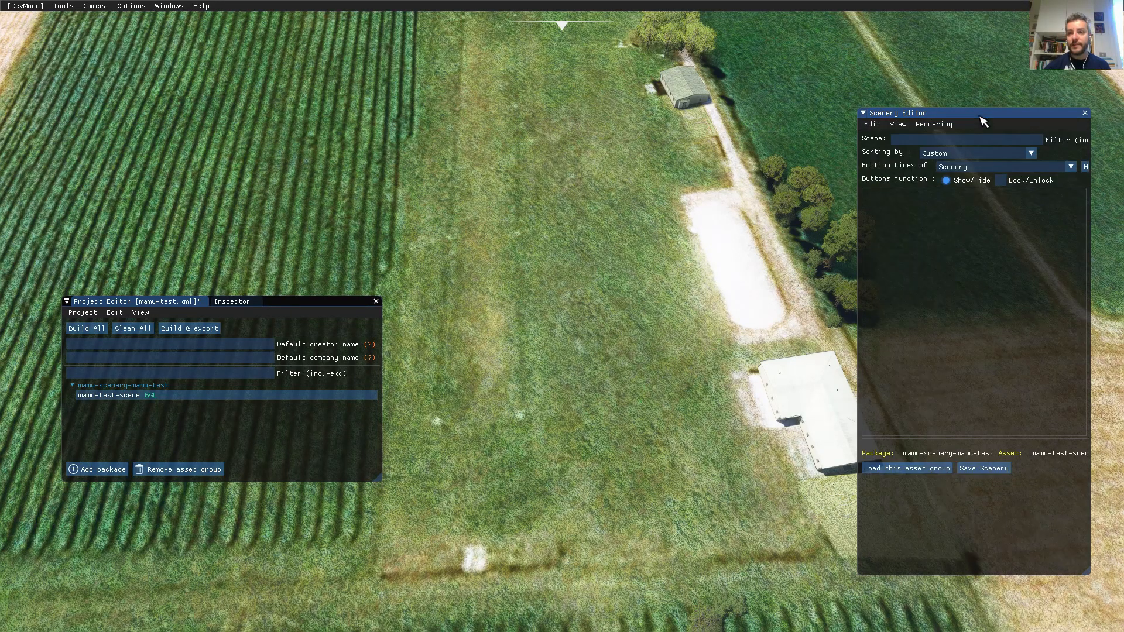
click(898, 124)
click(918, 153)
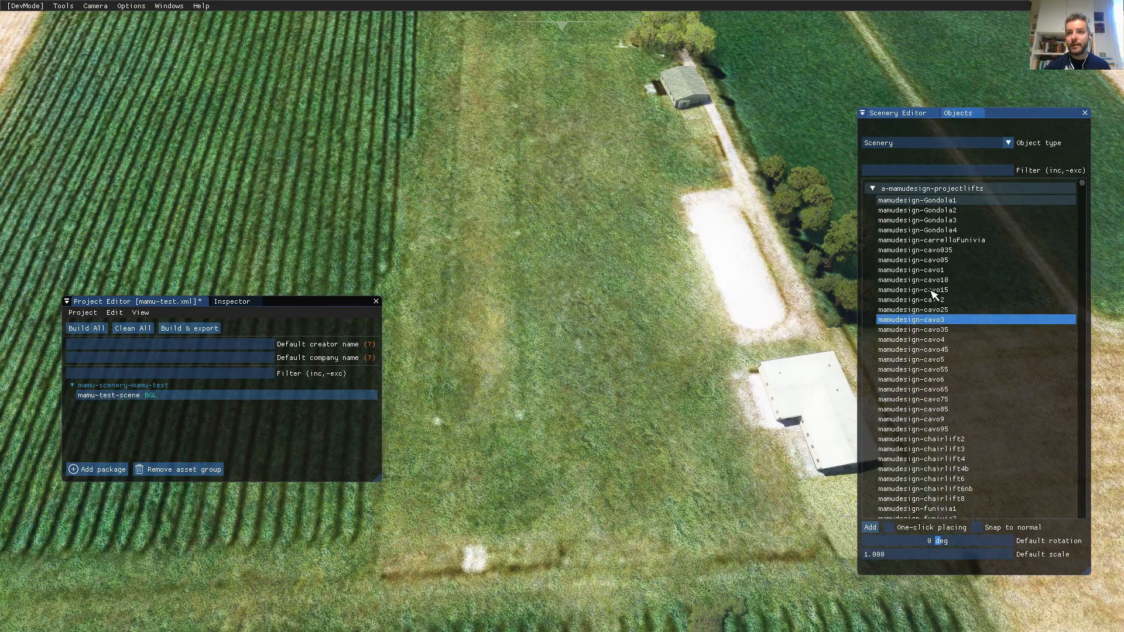
click(894, 117)
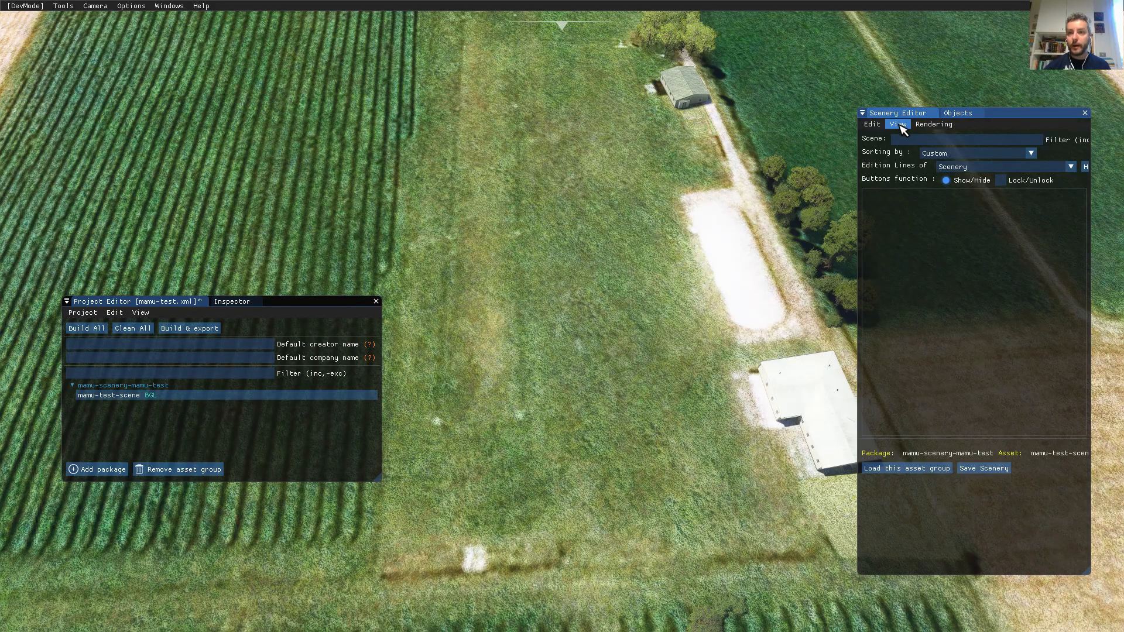
Show the Properties window and bring it to the front beside the Project Editor and Inspector.
click(899, 124)
click(909, 158)
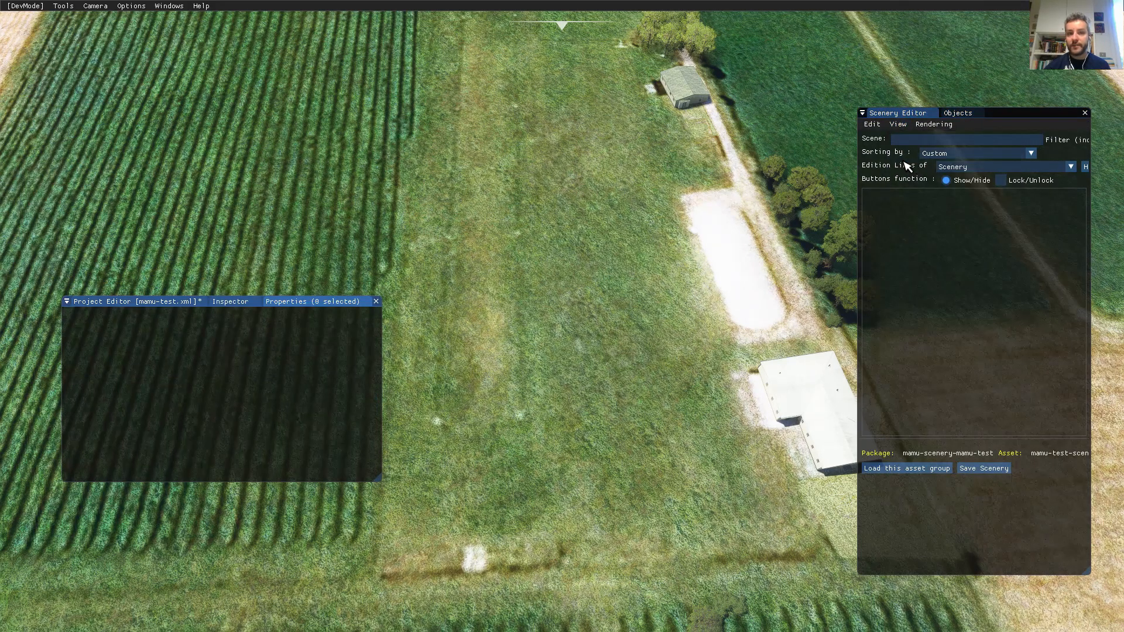
drag(298, 309, 344, 304)
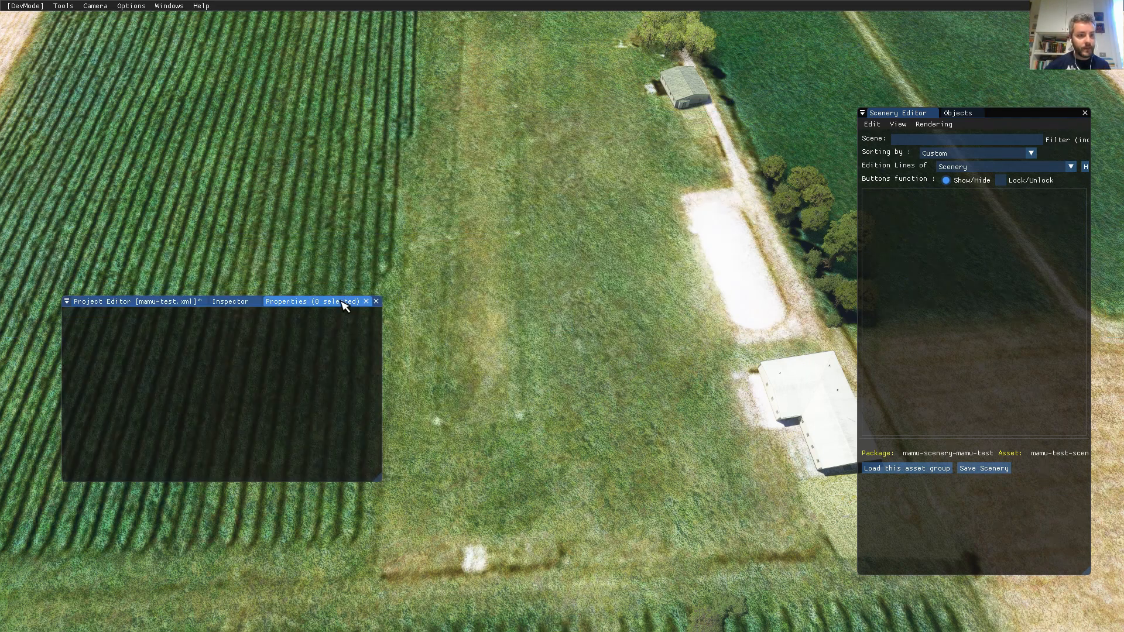
click(120, 302)
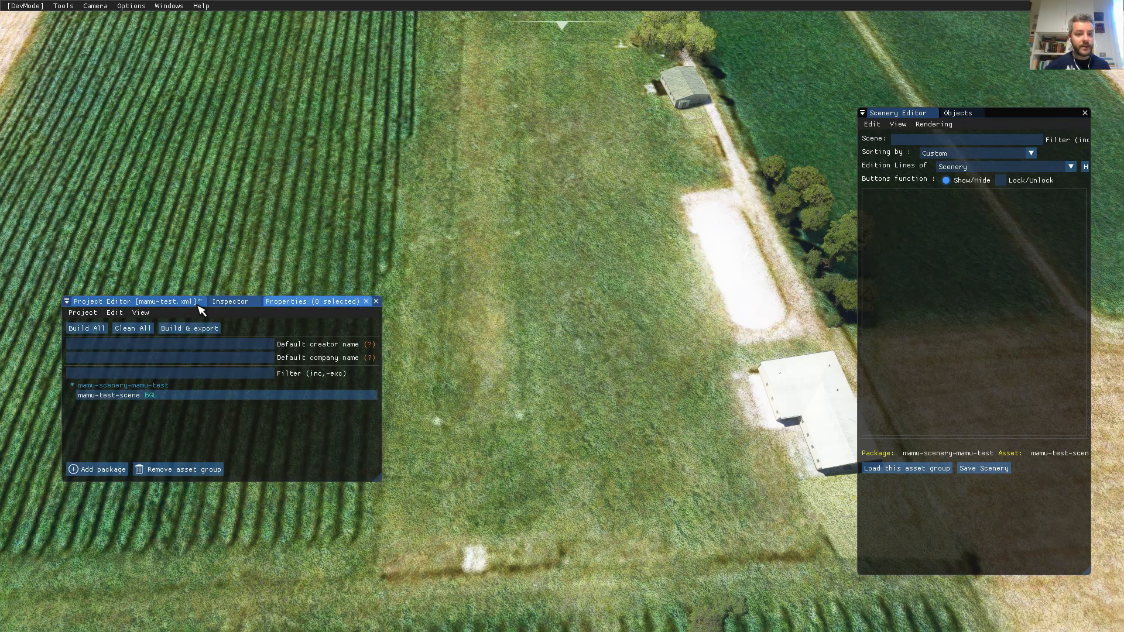
click(298, 302)
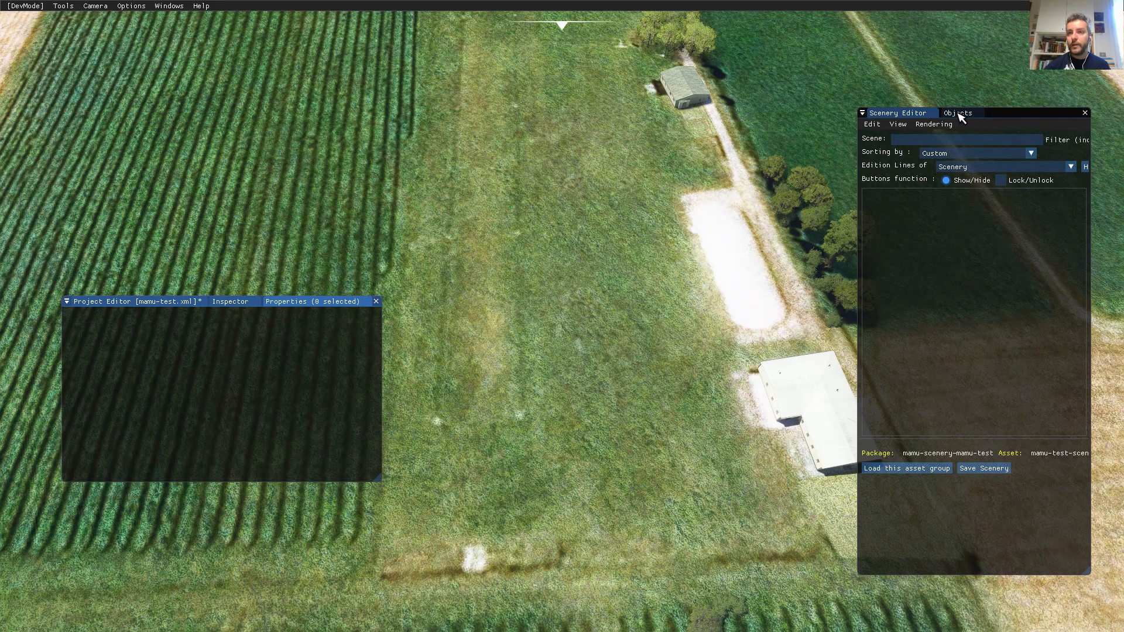
Undock and redock the Objects window, filter the Scenery objects by cone, and select Cone from the fs-base package.
drag(961, 116, 515, 152)
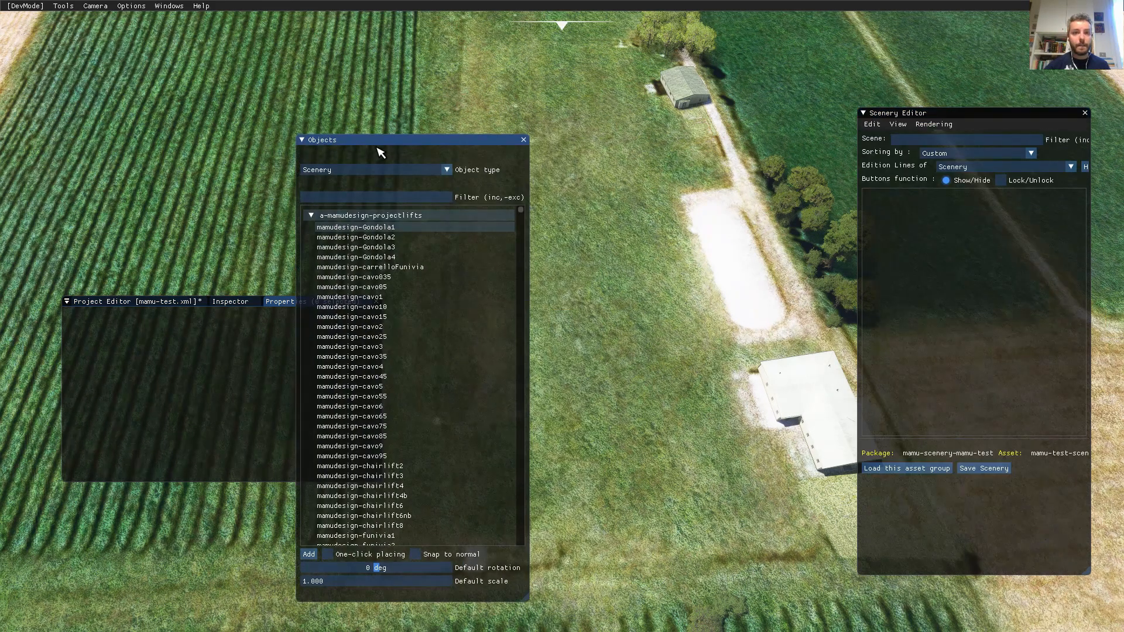
drag(381, 152, 984, 127)
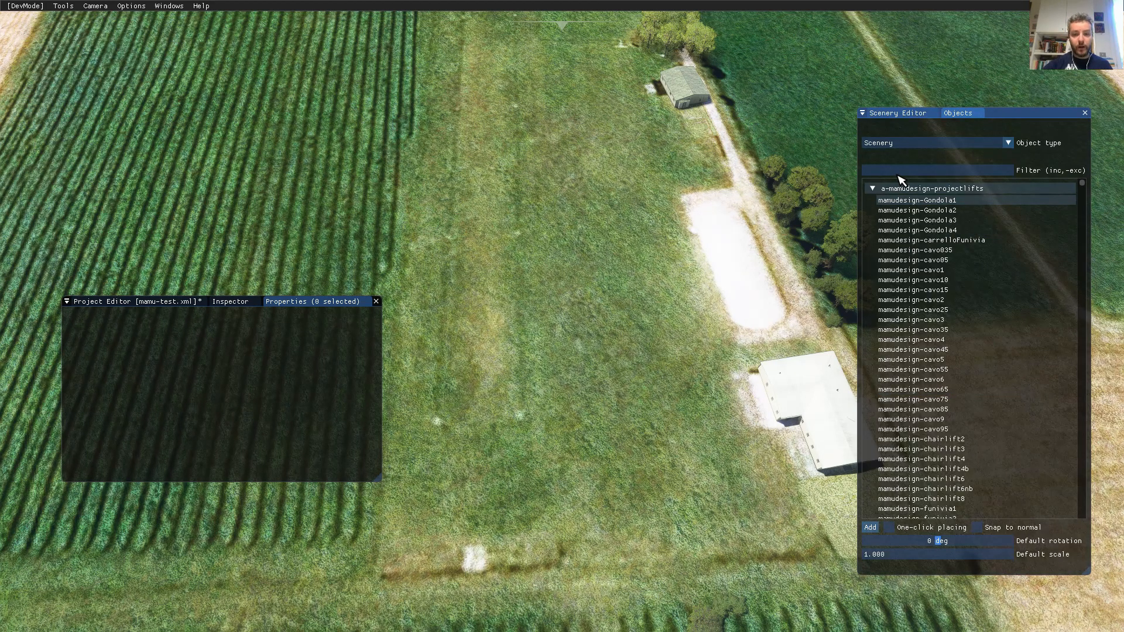
text(cone)
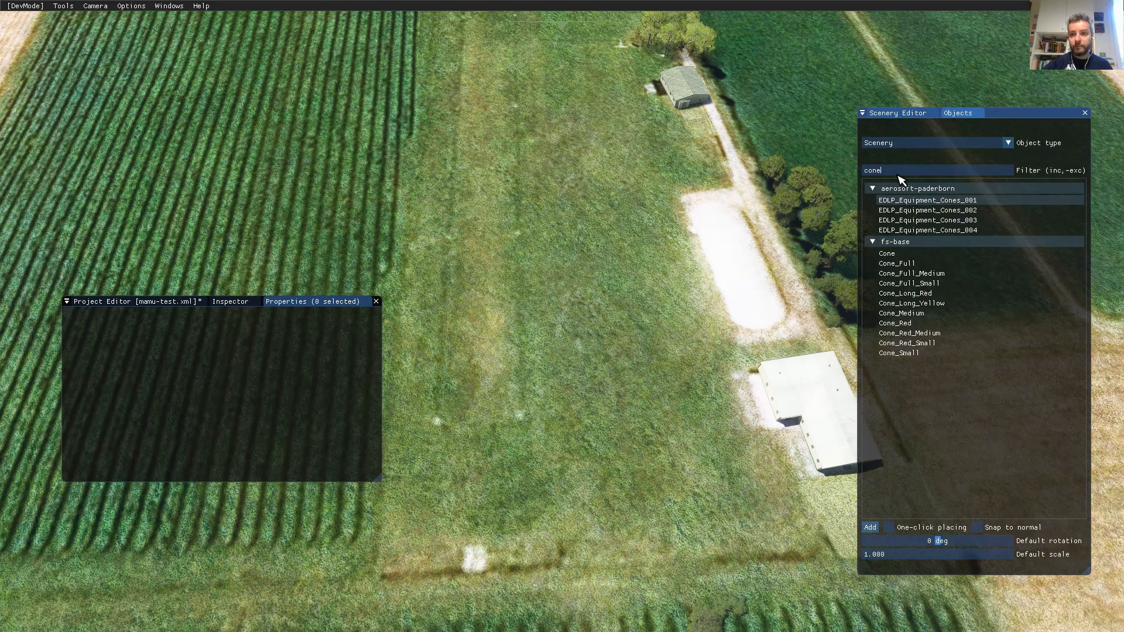
click(916, 256)
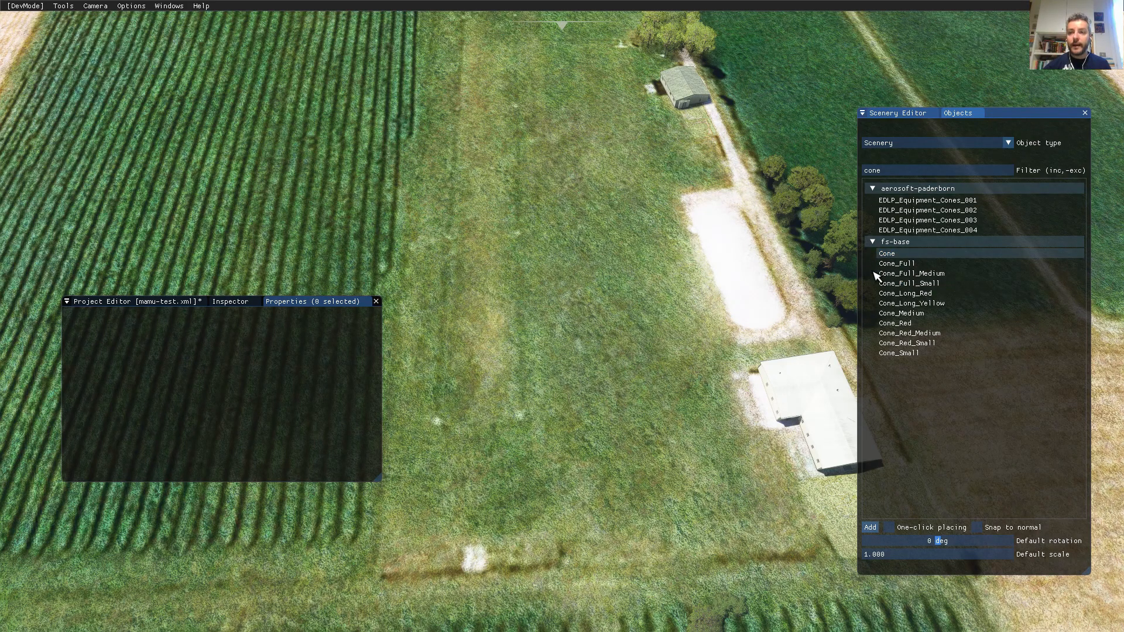
click(1009, 144)
click(971, 160)
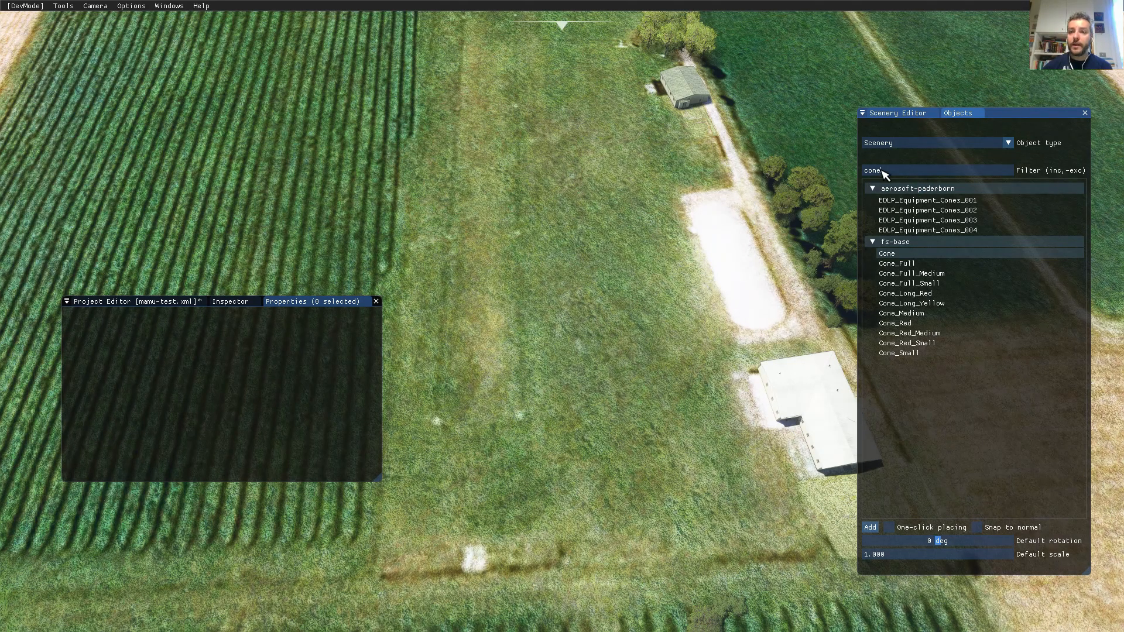
click(905, 251)
click(907, 256)
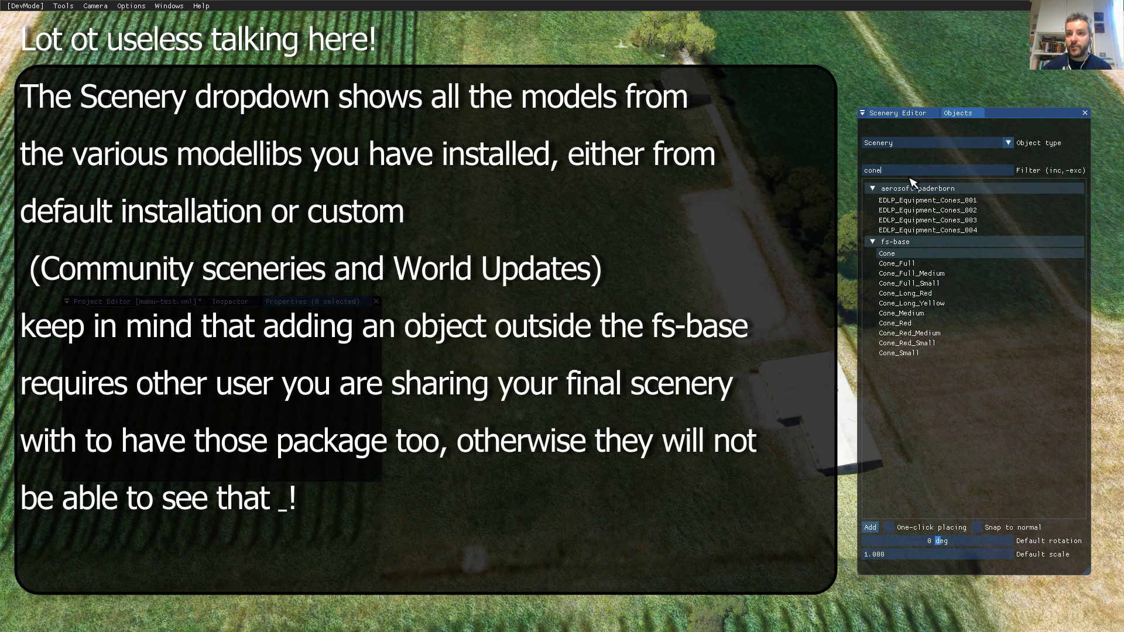
Clear the object filter and collapse the a-mamudesign-projectlifts and a-puf-we-love-vfr-region1 packages.
key(BackSpace)
key(BackSpace)
key(BackSpace)
key(BackSpace)
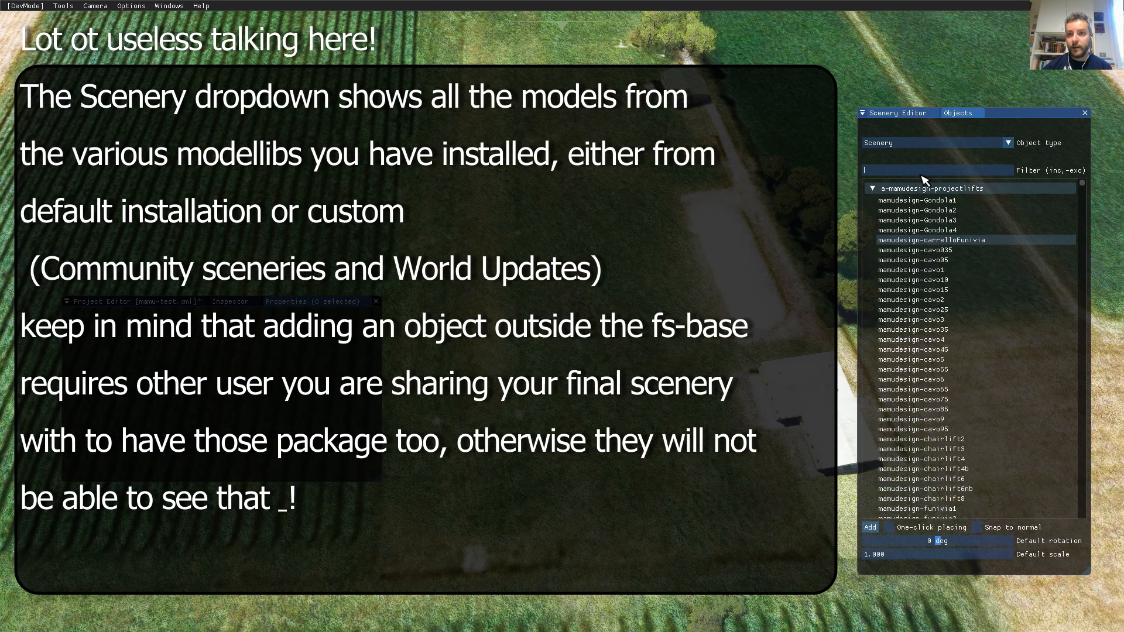
click(872, 188)
click(873, 202)
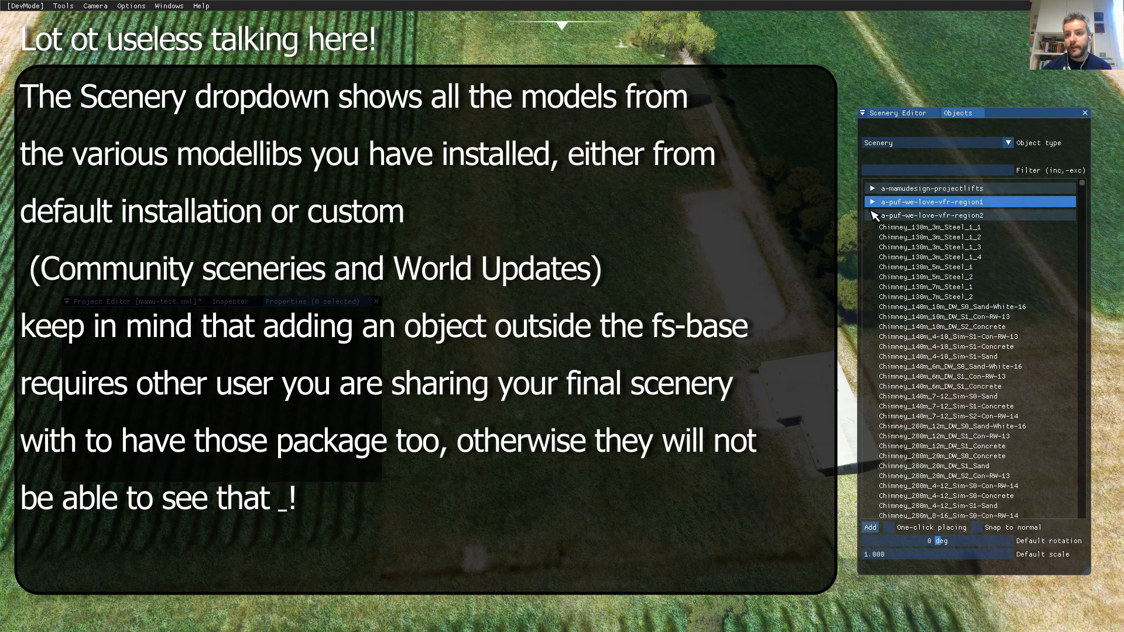
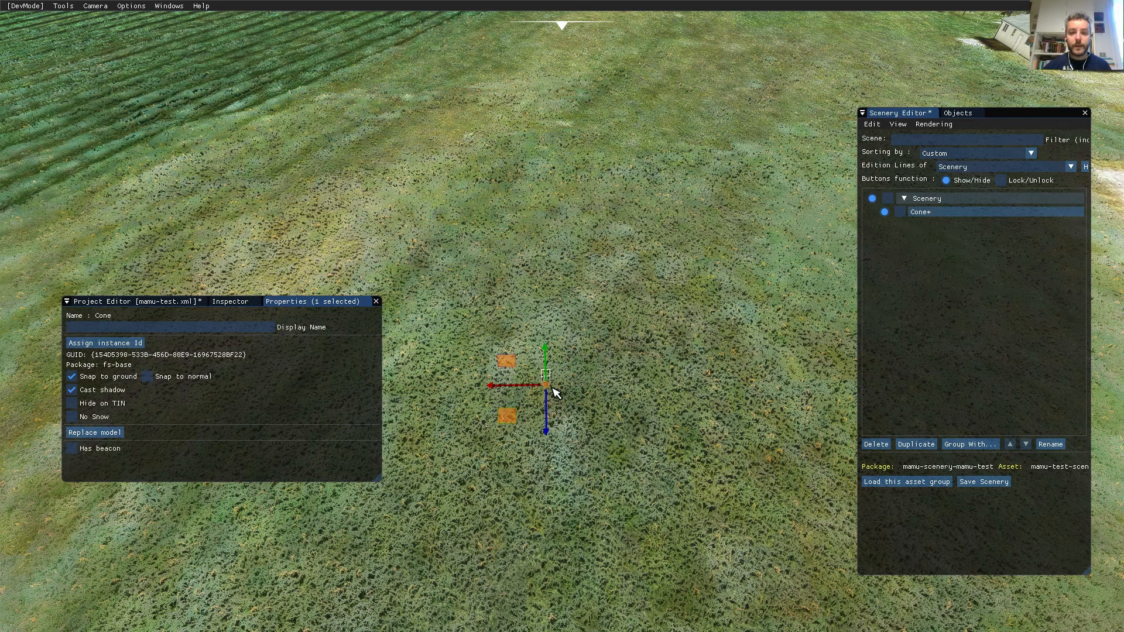
Try rotating the placed cone with the rotation gizmo around its different axes.
key(r)
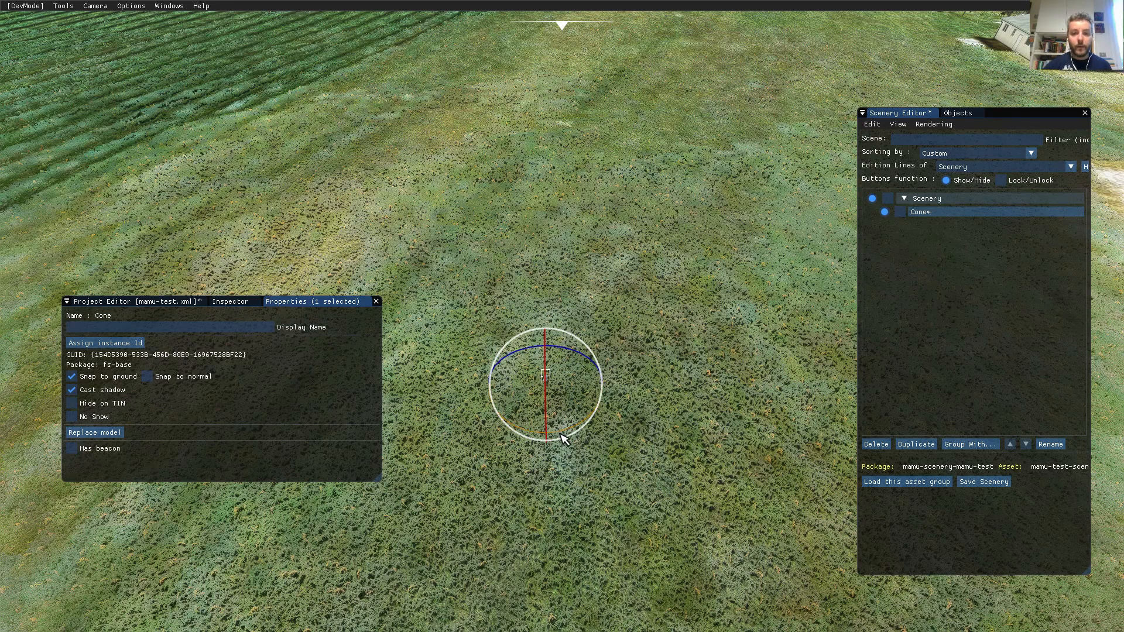
drag(562, 433, 649, 424)
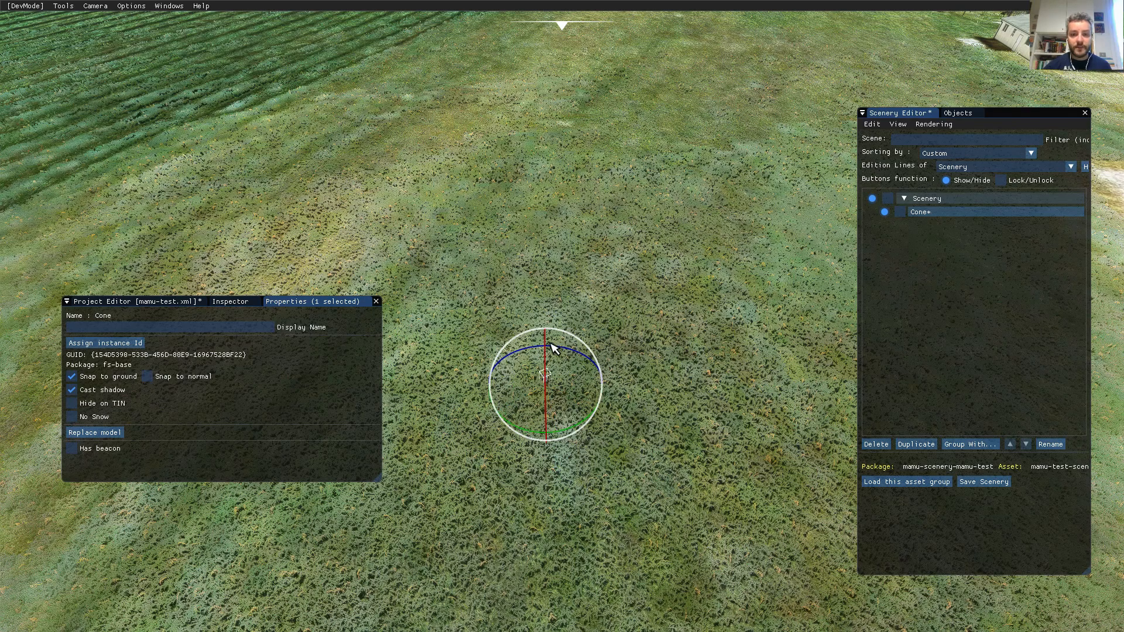
drag(550, 347, 554, 375)
key(w)
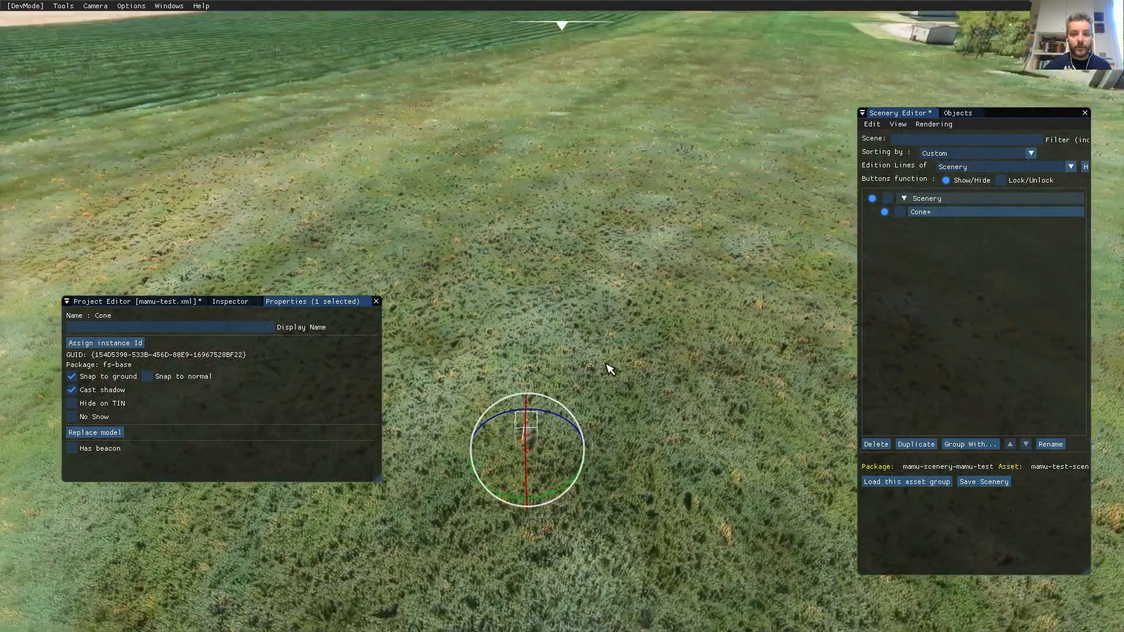
mouse_move(607, 364)
right_down()
mouse_move(617, 353)
mouse_move(609, 384)
right_up()
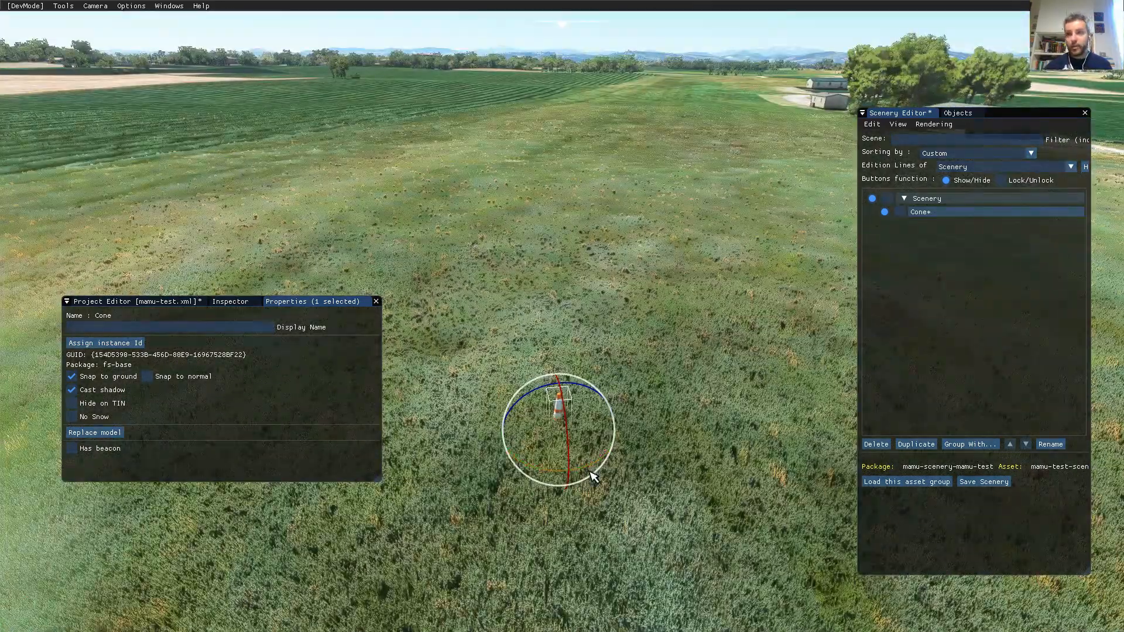
Scale the cone up uniformly on the grass field with the scale gizmo.
click(564, 397)
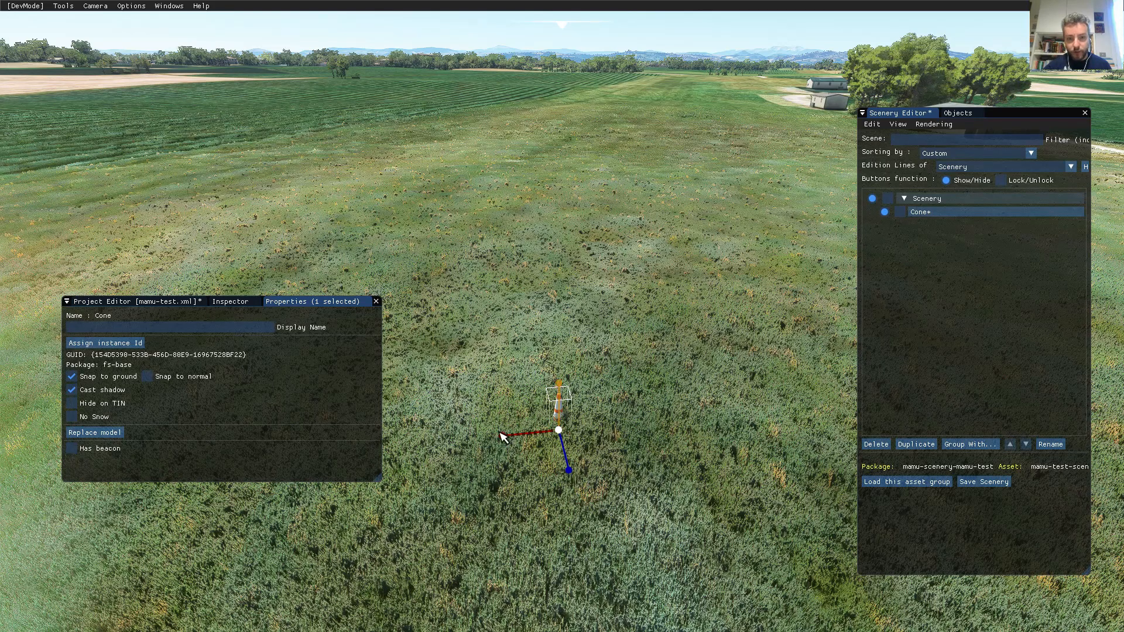
click(564, 435)
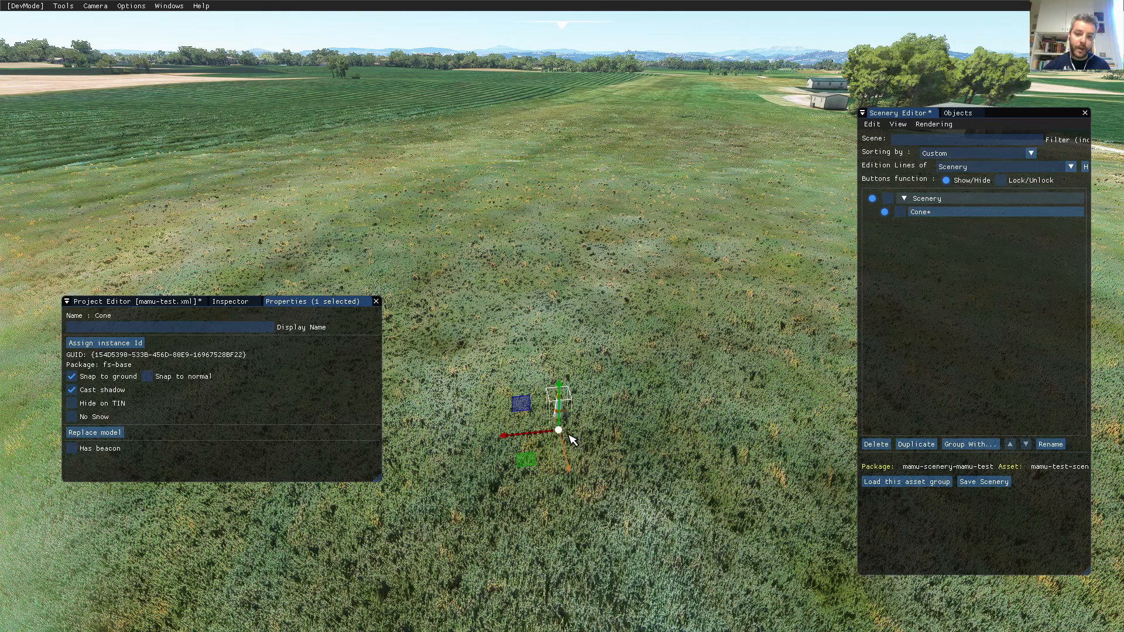
drag(569, 434, 791, 576)
click(561, 434)
key(s)
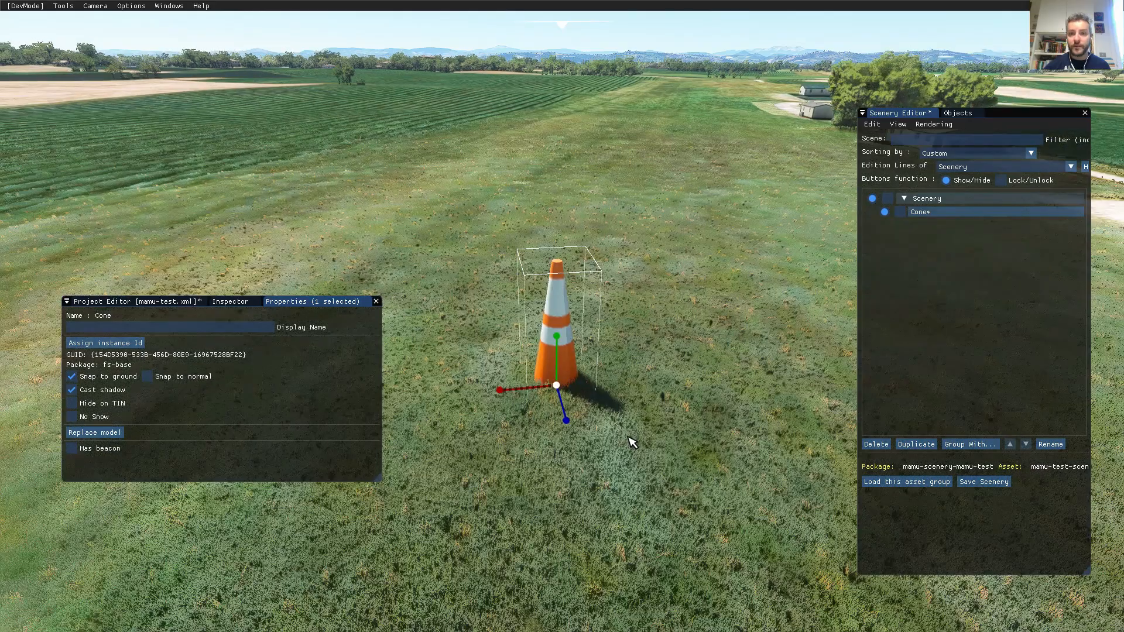
right_drag(622, 450, 672, 451)
key(a)
key(s)
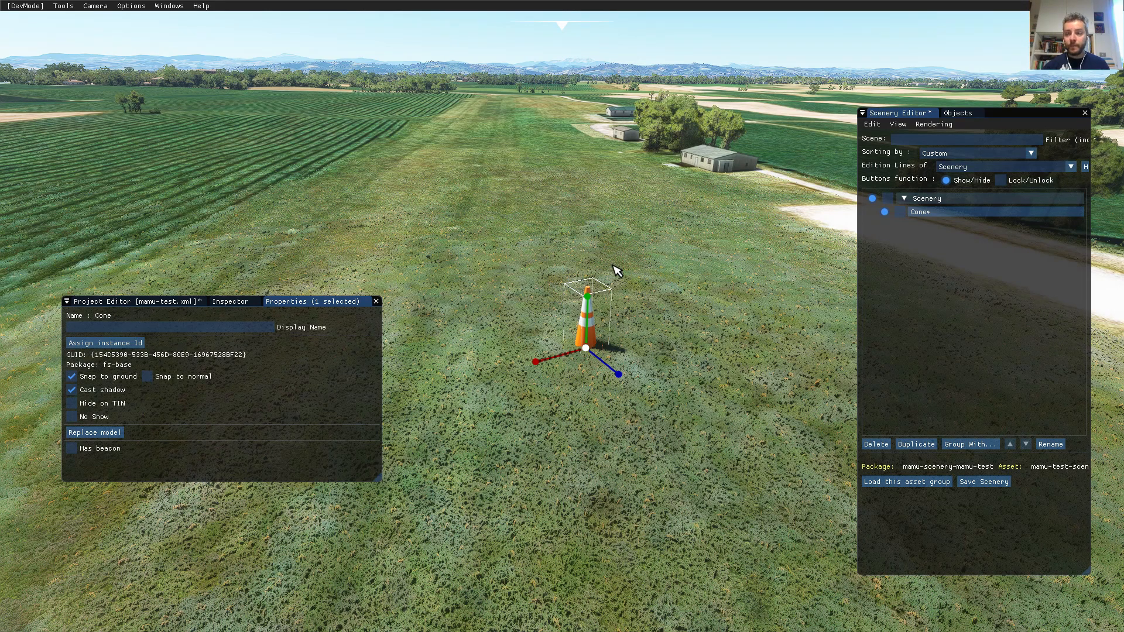
Switch to File Explorer, open the BGLs folder's mamu-test-scene subfolder, and shrink the window so it fits beside the Scenery Editor.
key(alt+Tab)
double_click(218, 133)
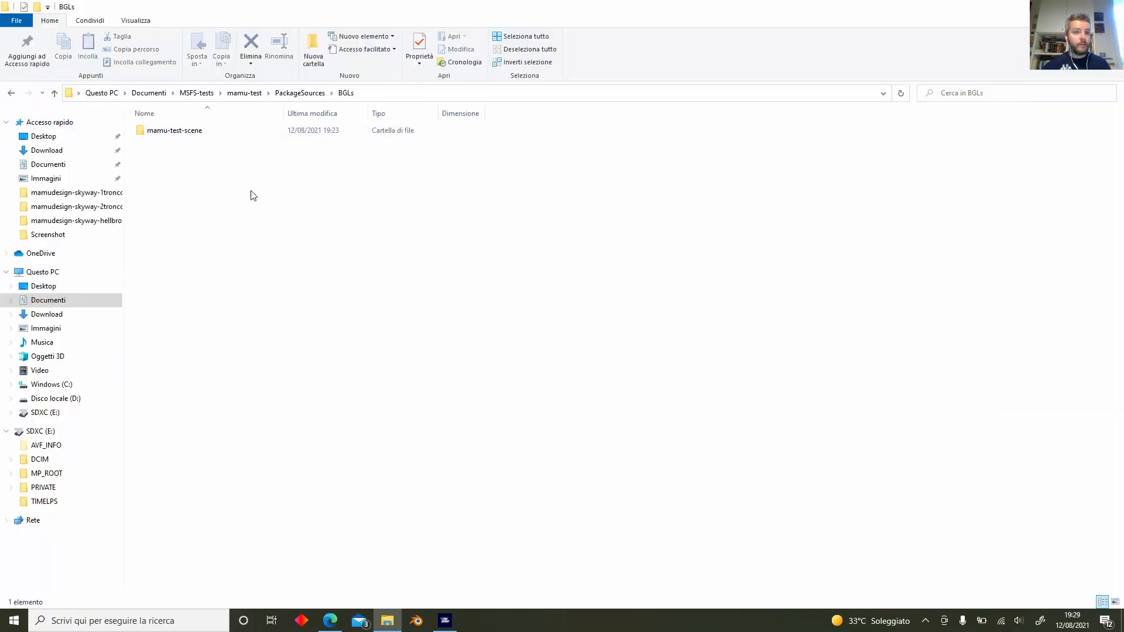
double_click(178, 131)
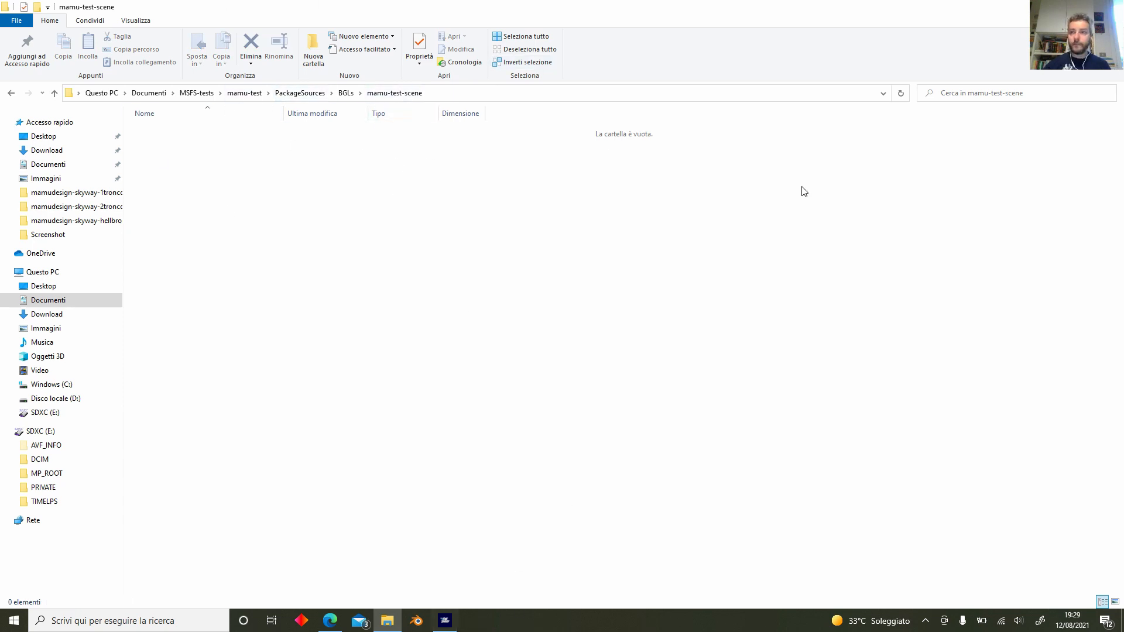
drag(966, 8, 637, 59)
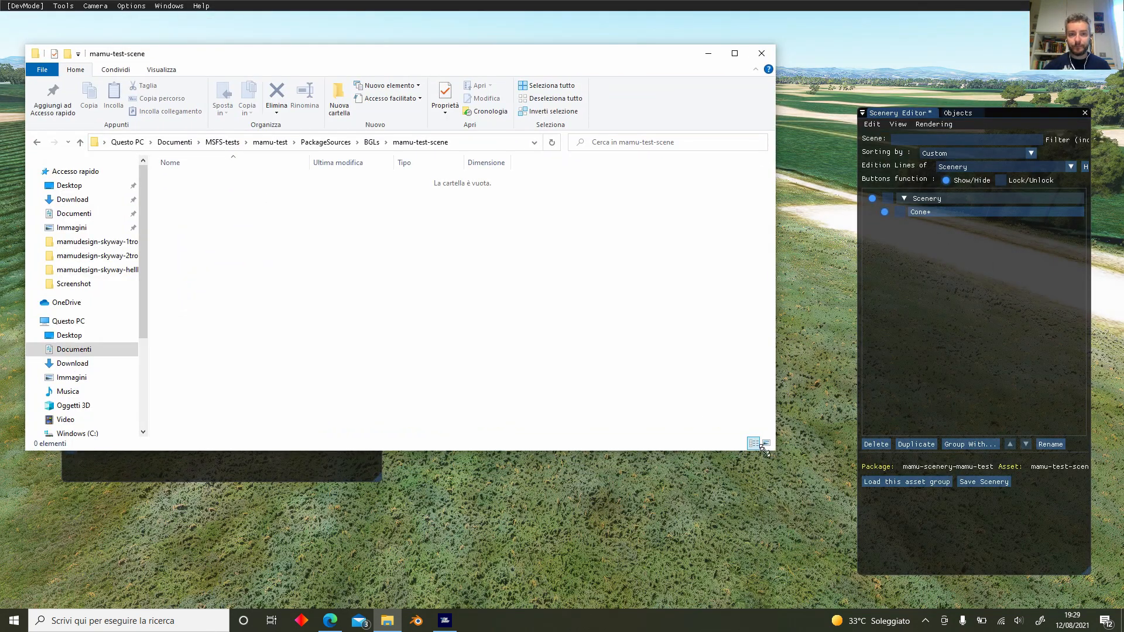
drag(766, 452, 458, 277)
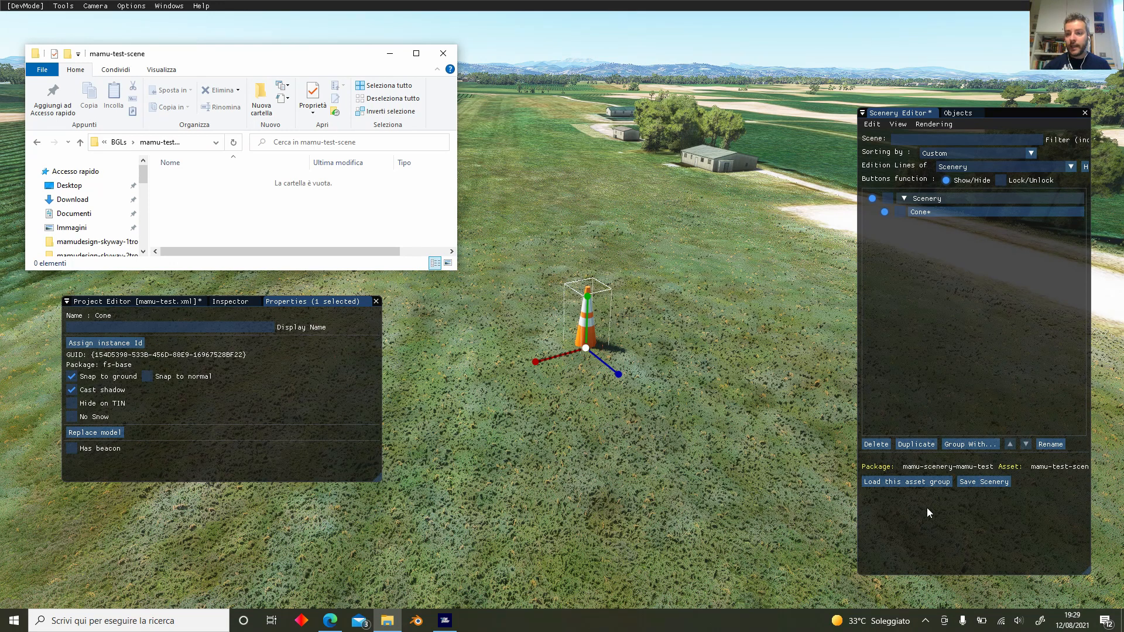
Save the scenery as mamu-test-scene-placement in PackageSources\BGLs\mamu-test-scene and check the folder in File Explorer.
click(981, 484)
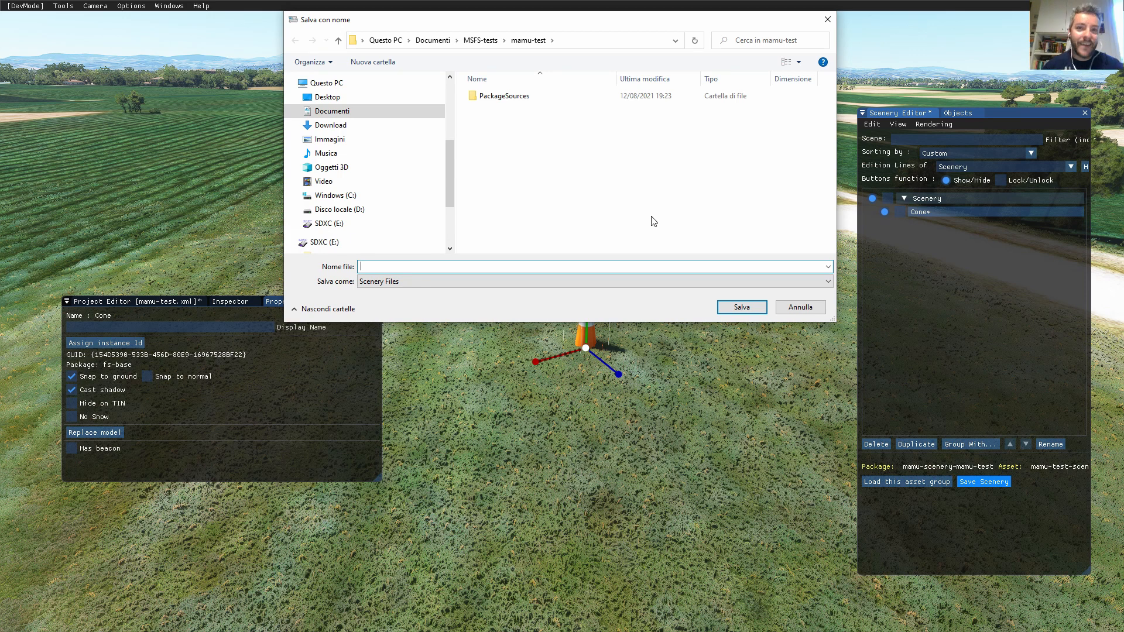
double_click(507, 96)
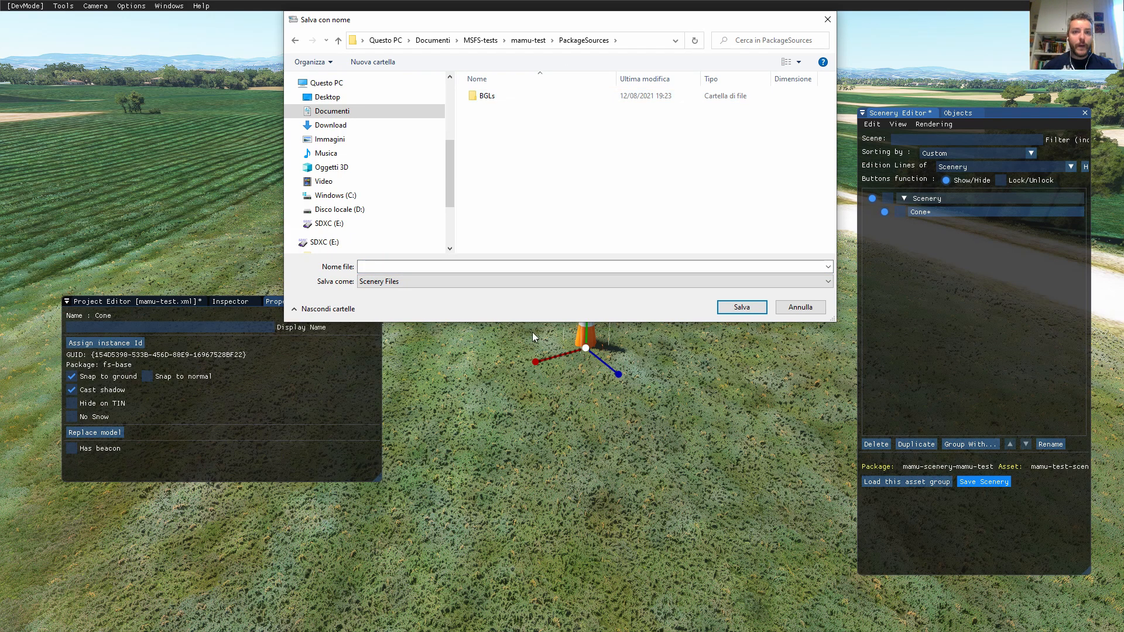
double_click(507, 100)
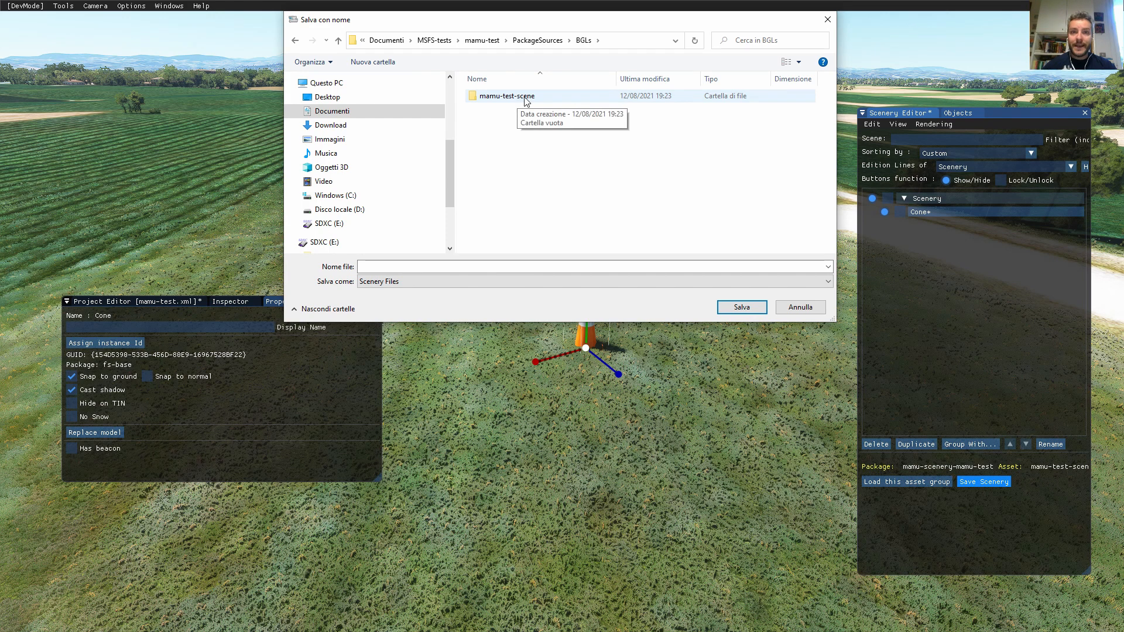
double_click(563, 95)
click(398, 267)
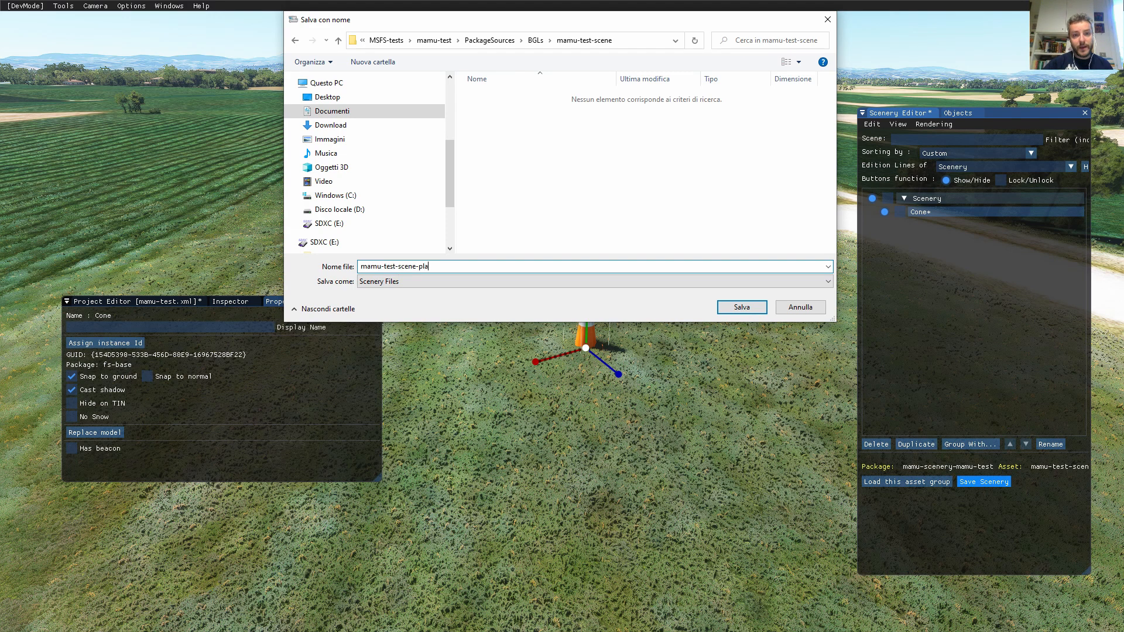
text(cement)
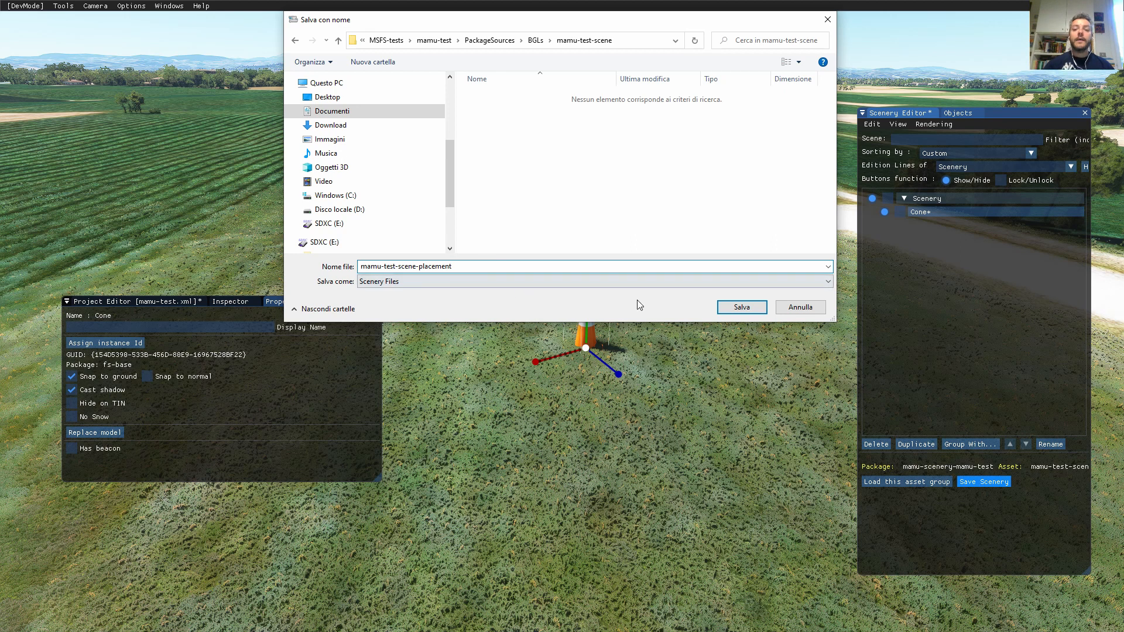
click(742, 308)
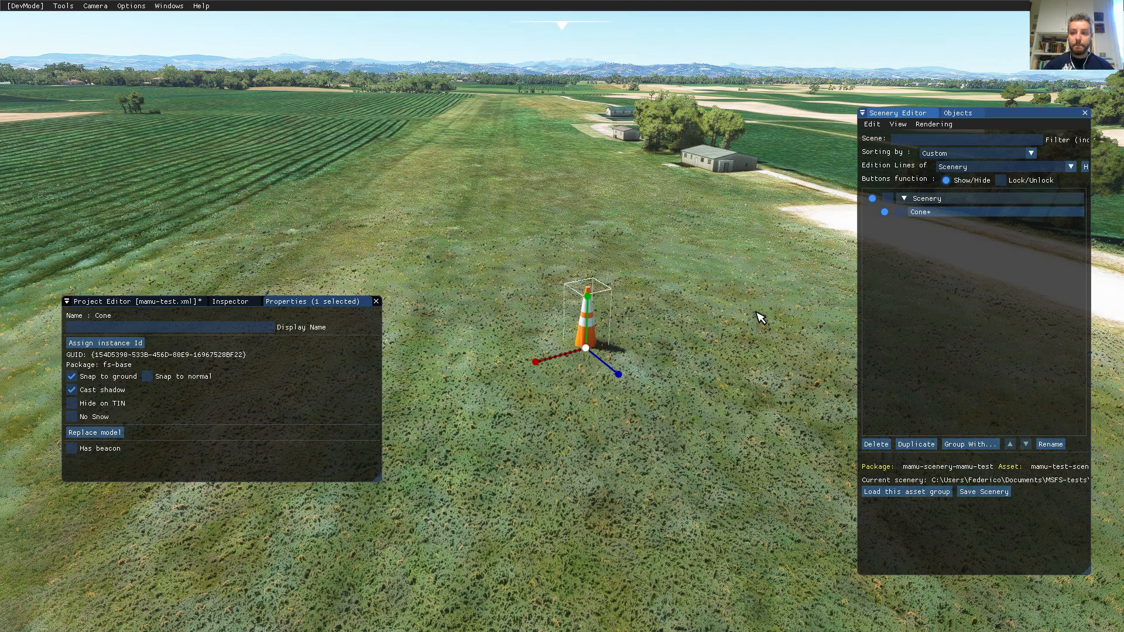
key(alt+Tab)
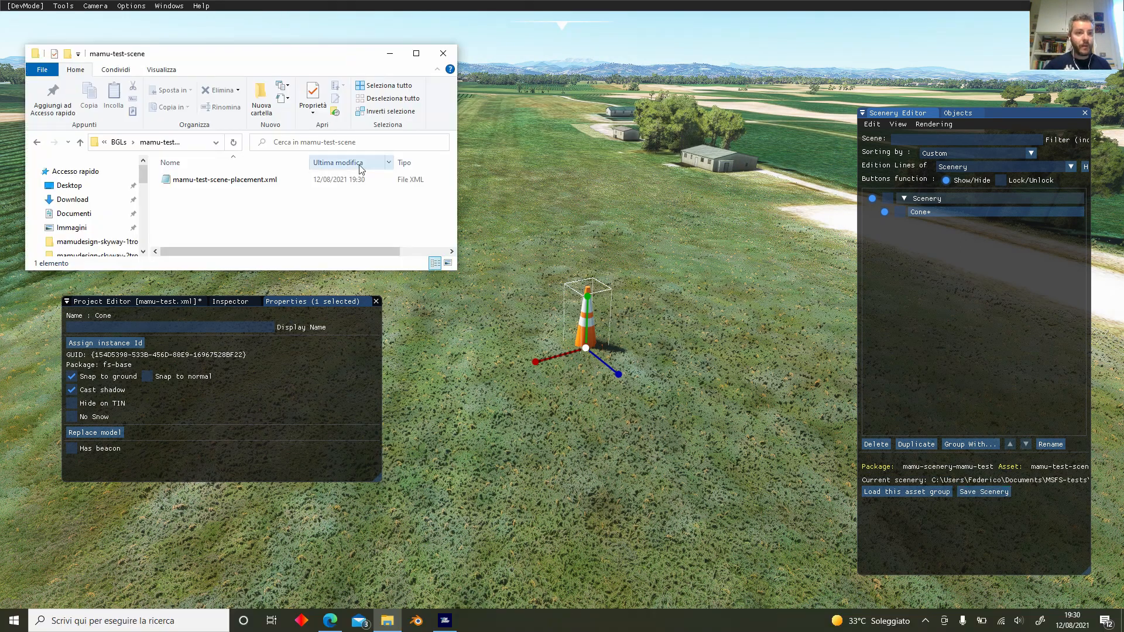
Open mamu-test-scene-placement.xml from the maximized folder window, examine its SceneryObject entry and LibraryObject GUID, and close the file.
click(416, 54)
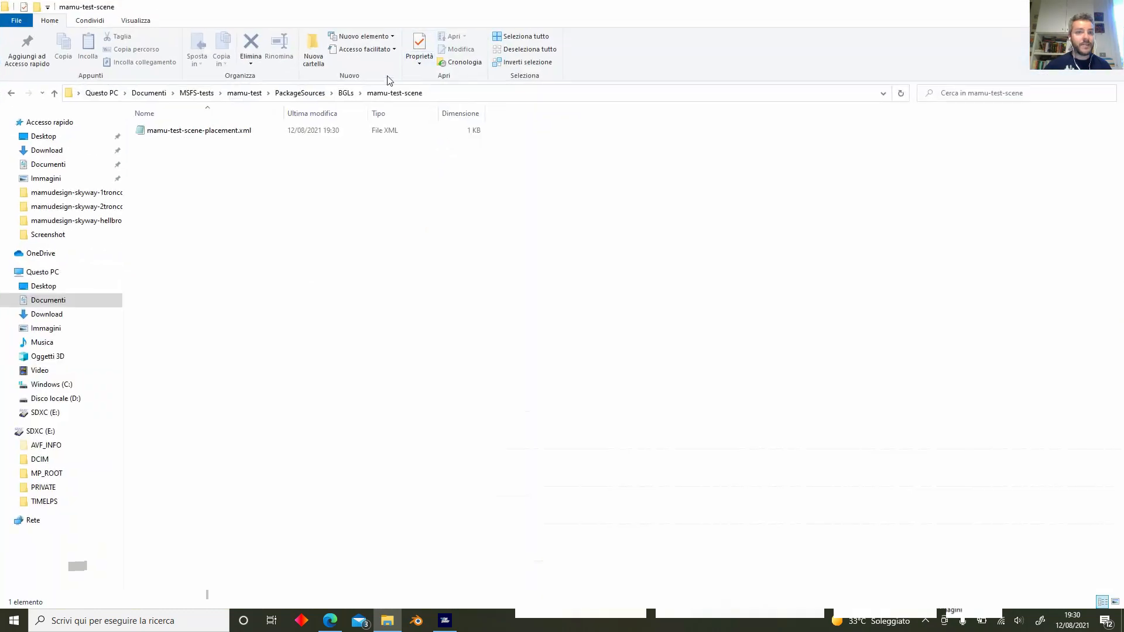
double_click(248, 131)
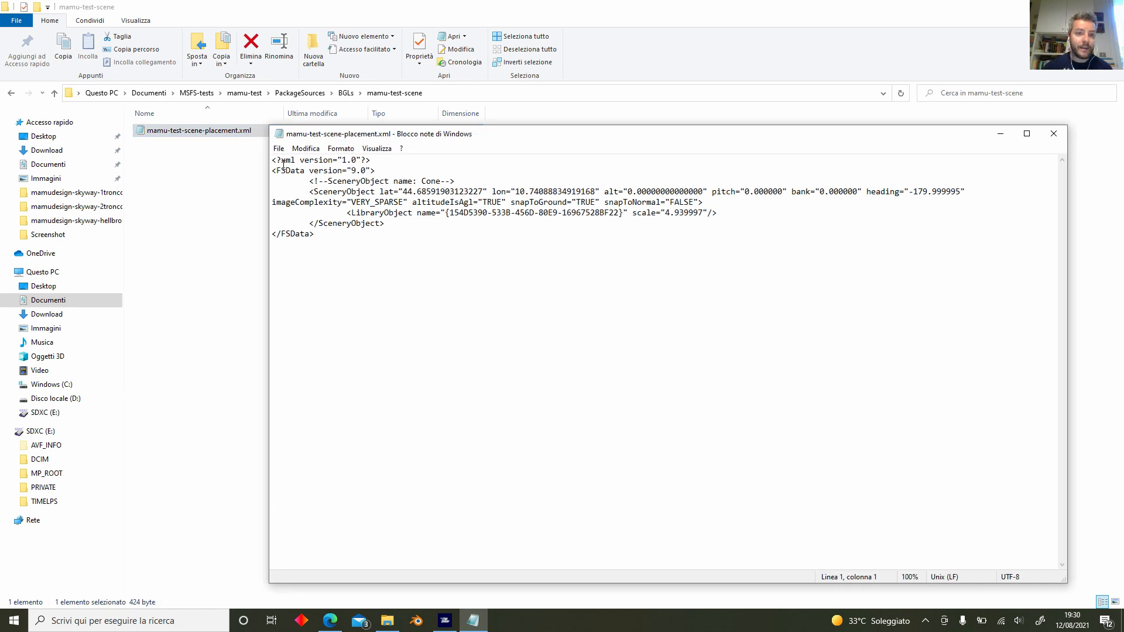
drag(282, 160, 376, 171)
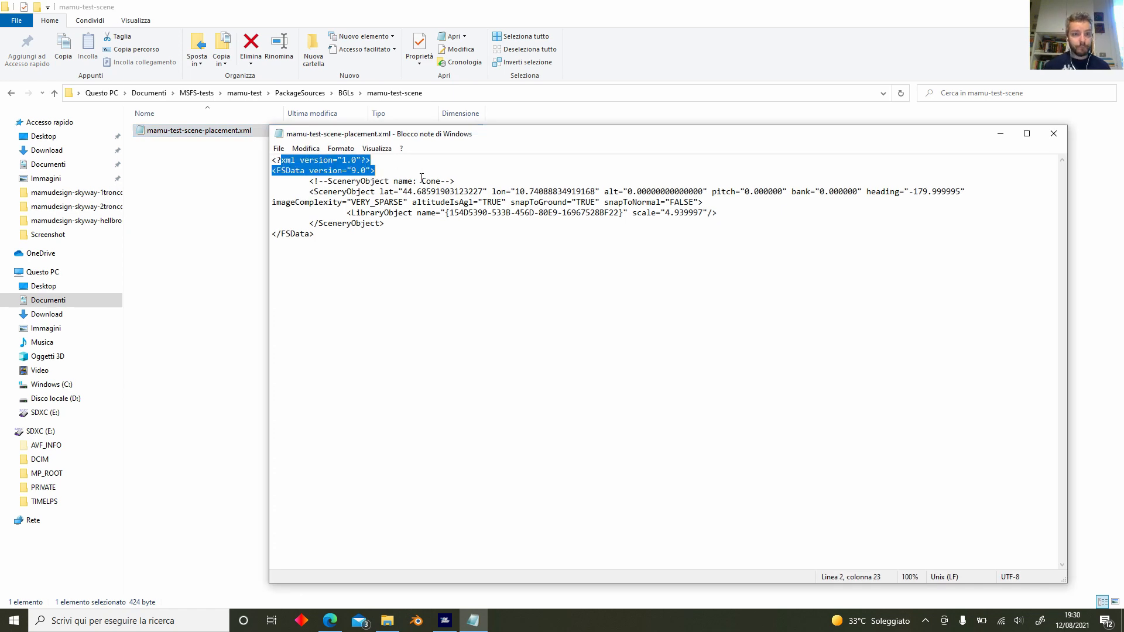
click(456, 181)
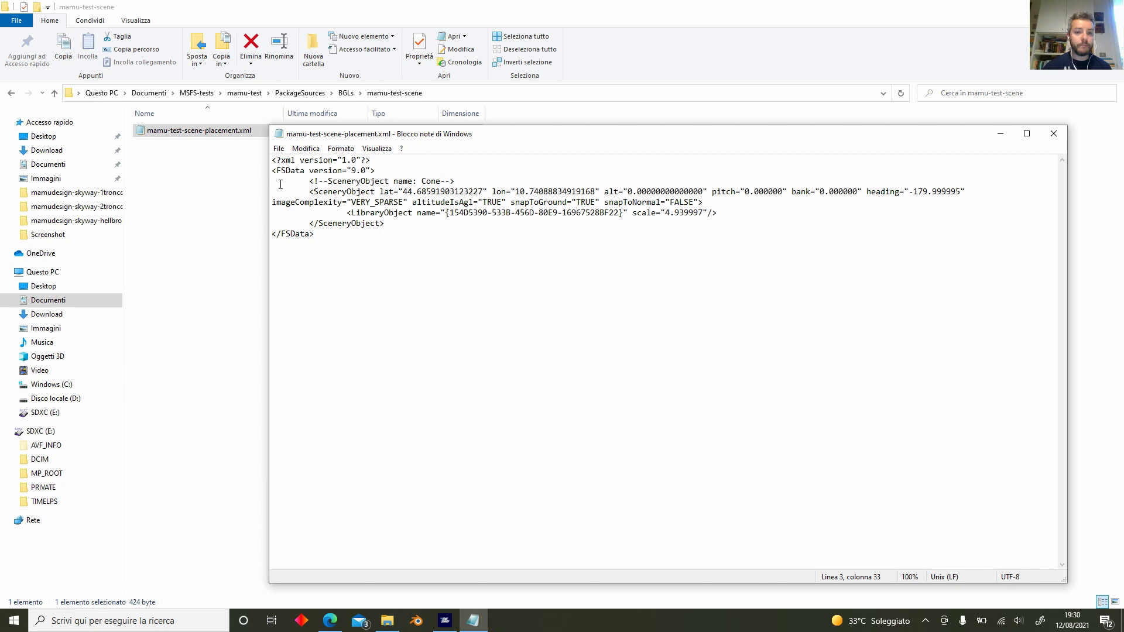
drag(309, 183, 458, 186)
click(471, 185)
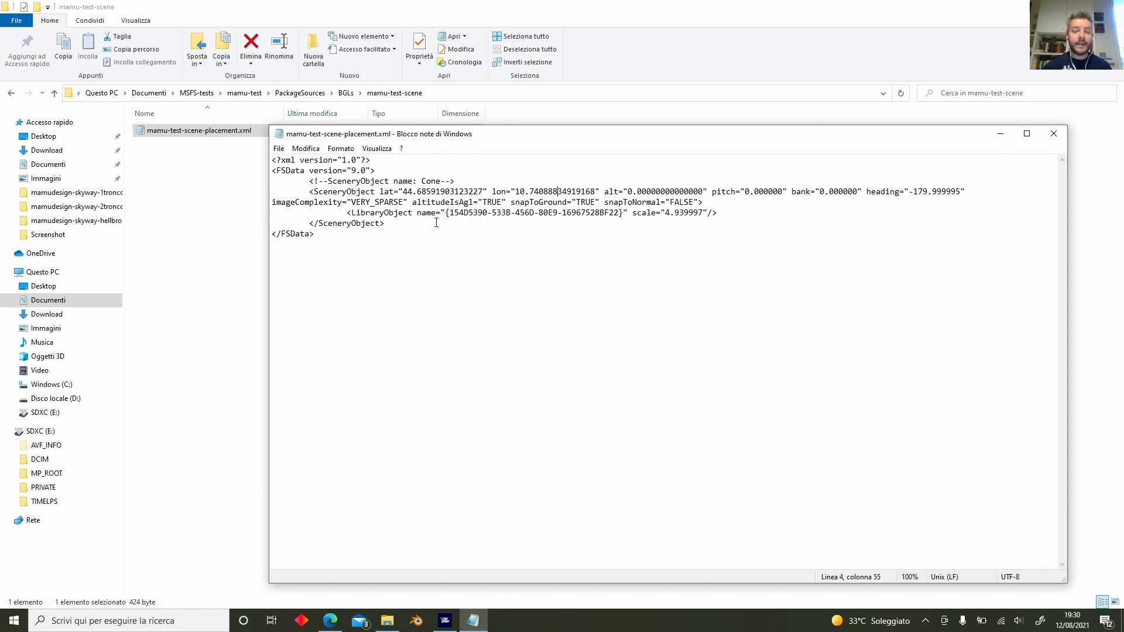
drag(448, 217, 626, 216)
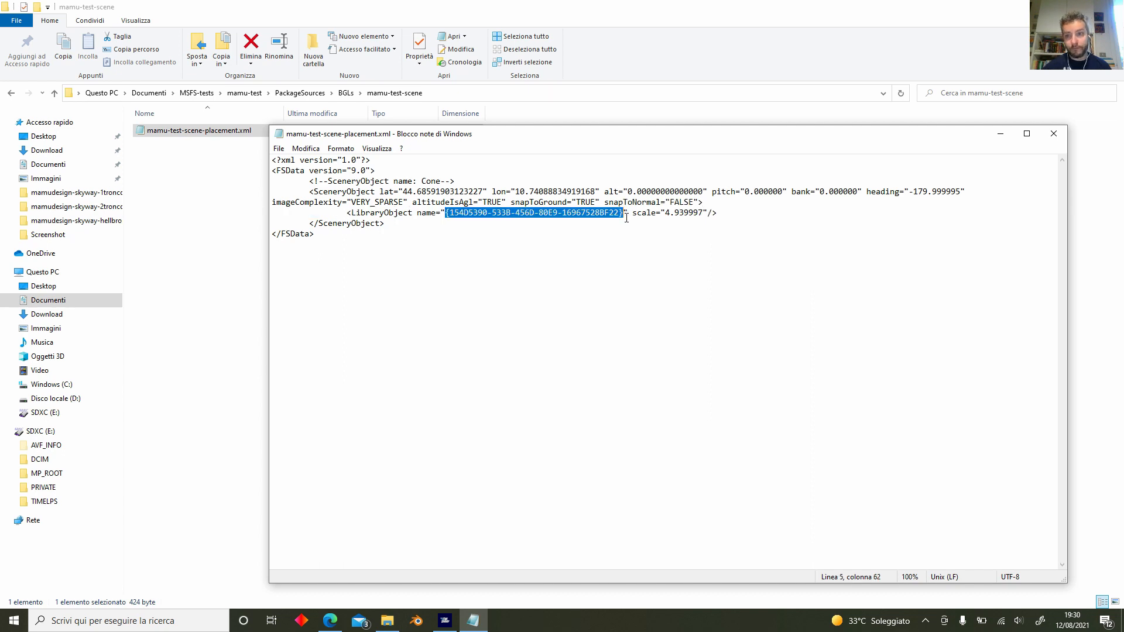
click(627, 217)
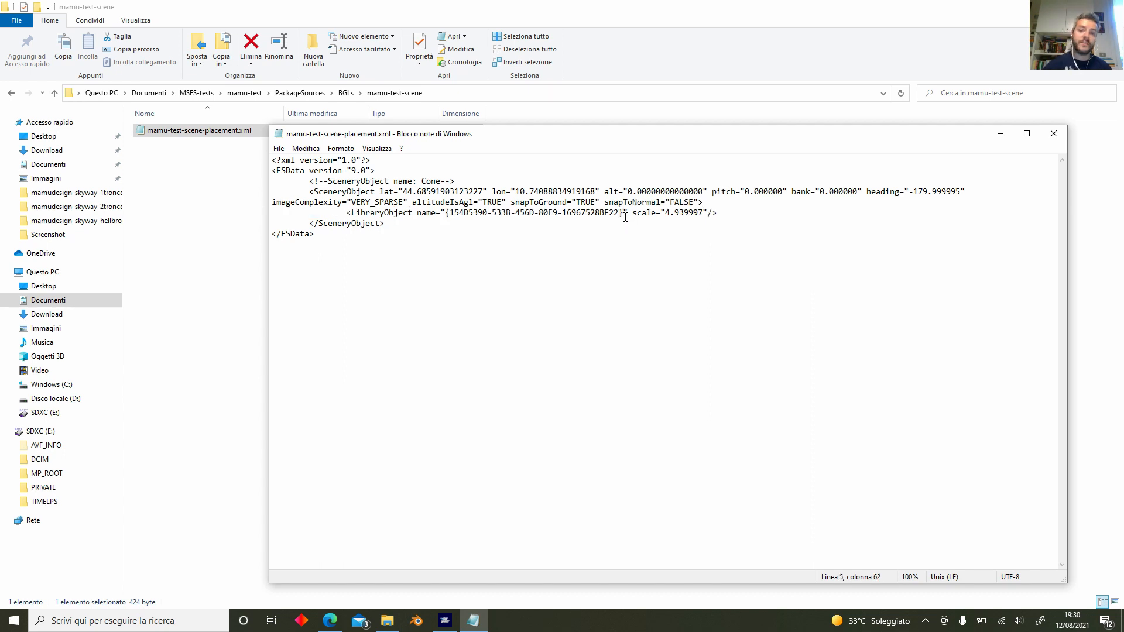
drag(619, 214, 451, 219)
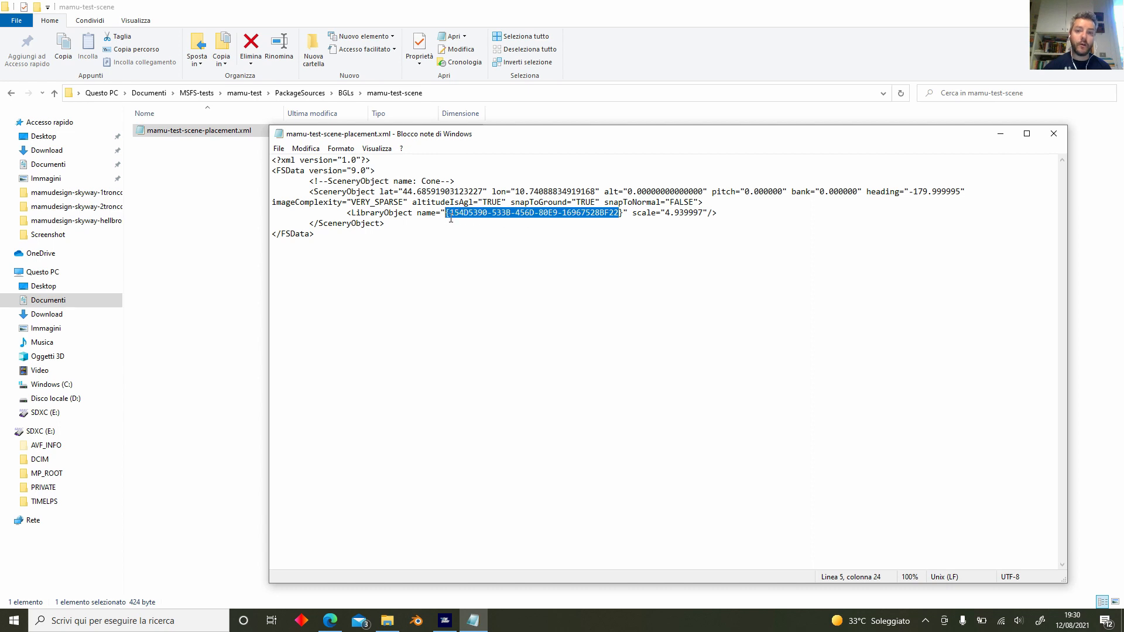
click(630, 215)
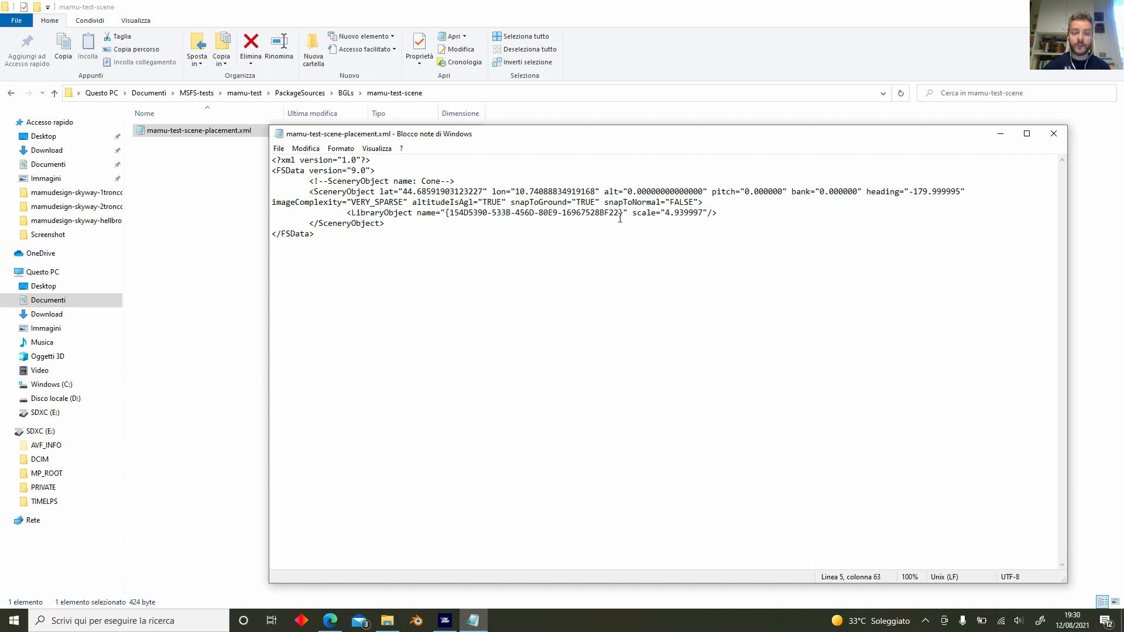
click(1054, 134)
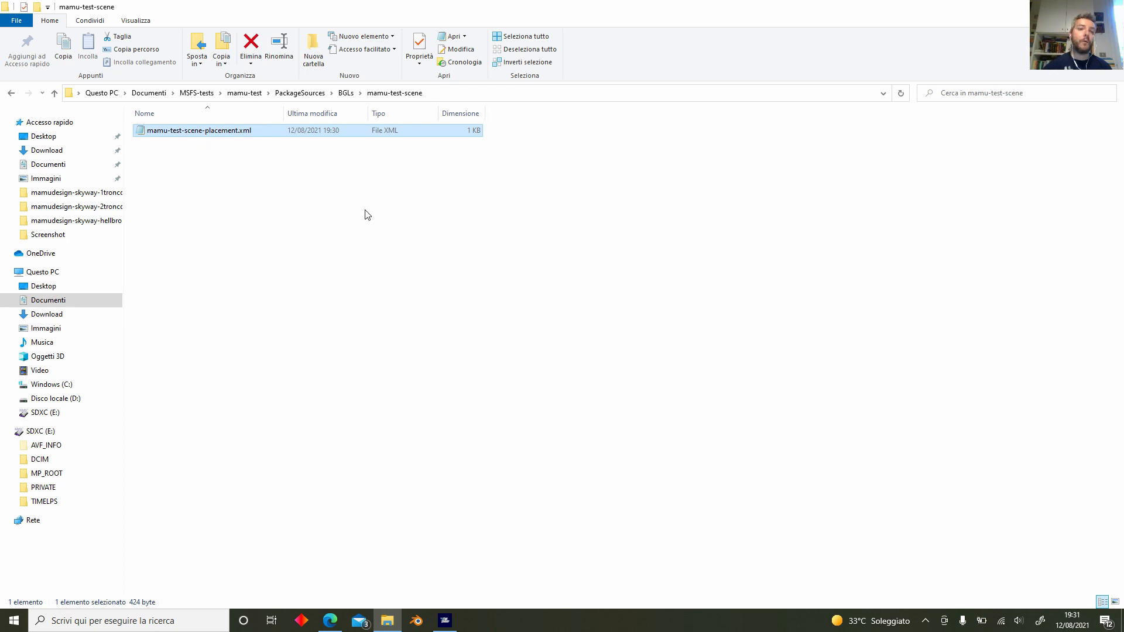
Browse up the folder hierarchy from mamu-test-scene through BGLs and PackageSources to the mamu-test project folder.
click(346, 93)
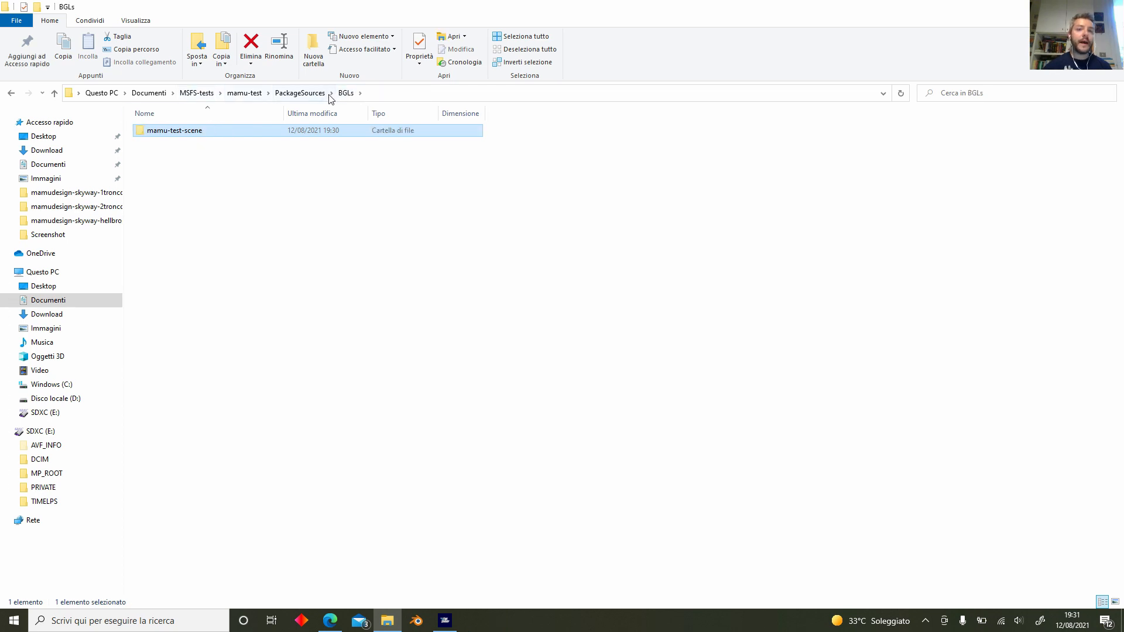
double_click(182, 134)
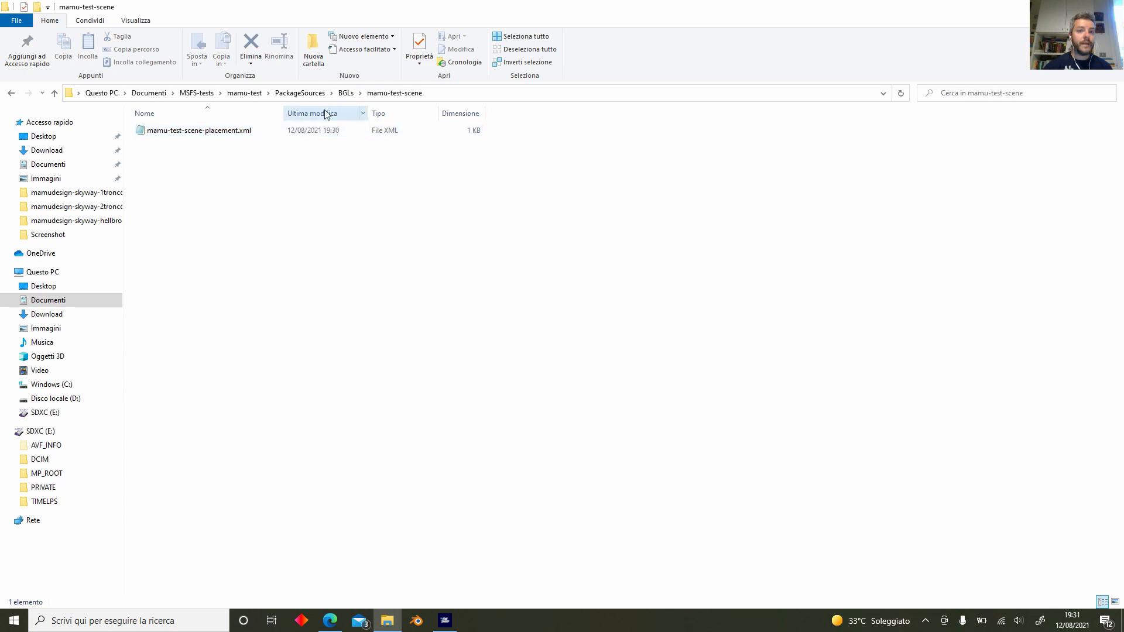
click(346, 93)
click(322, 93)
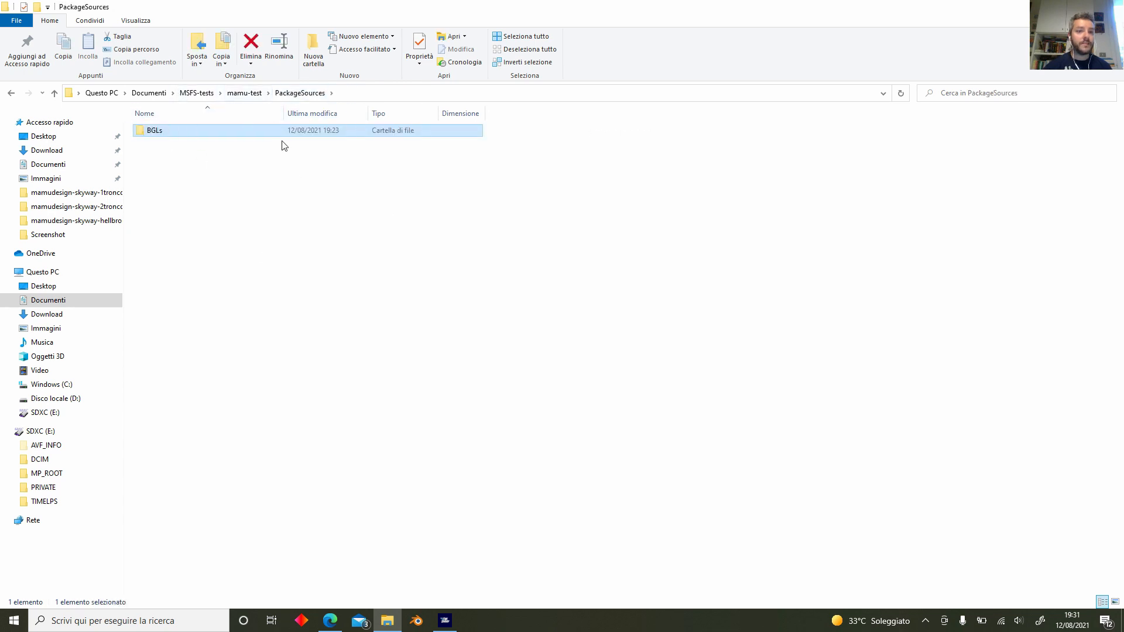
click(293, 92)
click(244, 94)
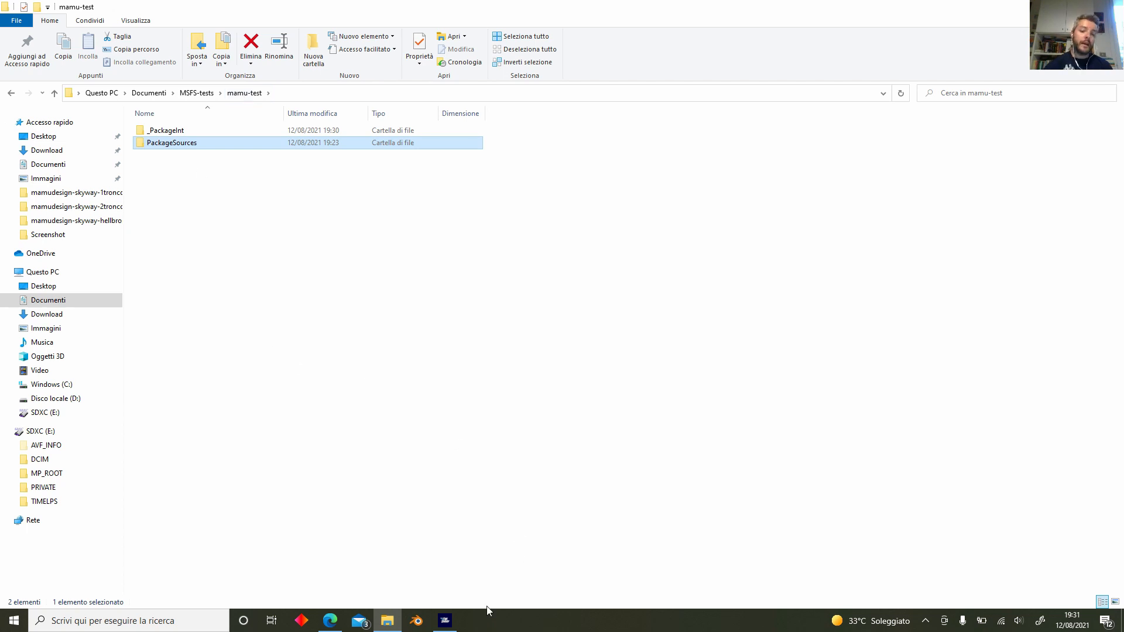
Switch back to Microsoft Flight Simulator, add a Polygon object to the scenery near the buildings, and return to the scenery's object list.
click(446, 621)
scroll(667, 381, down, 3)
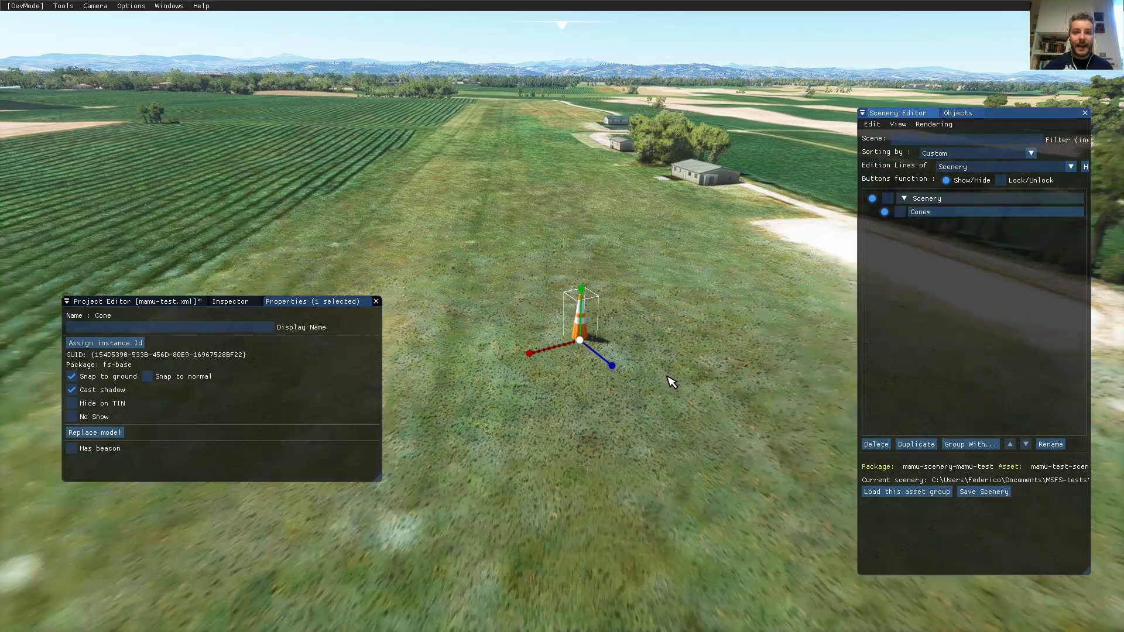
middle_drag(624, 356, 587, 369)
scroll(650, 395, down, 2)
middle_drag(316, 351, 459, 347)
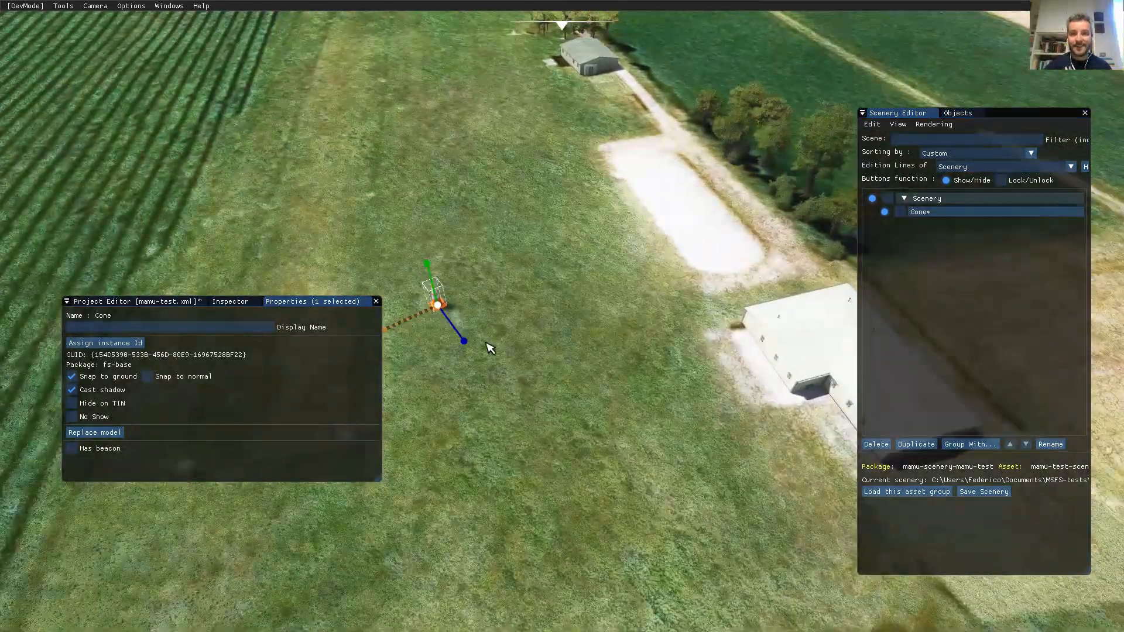
right_drag(487, 346, 609, 327)
middle_drag(699, 284, 496, 303)
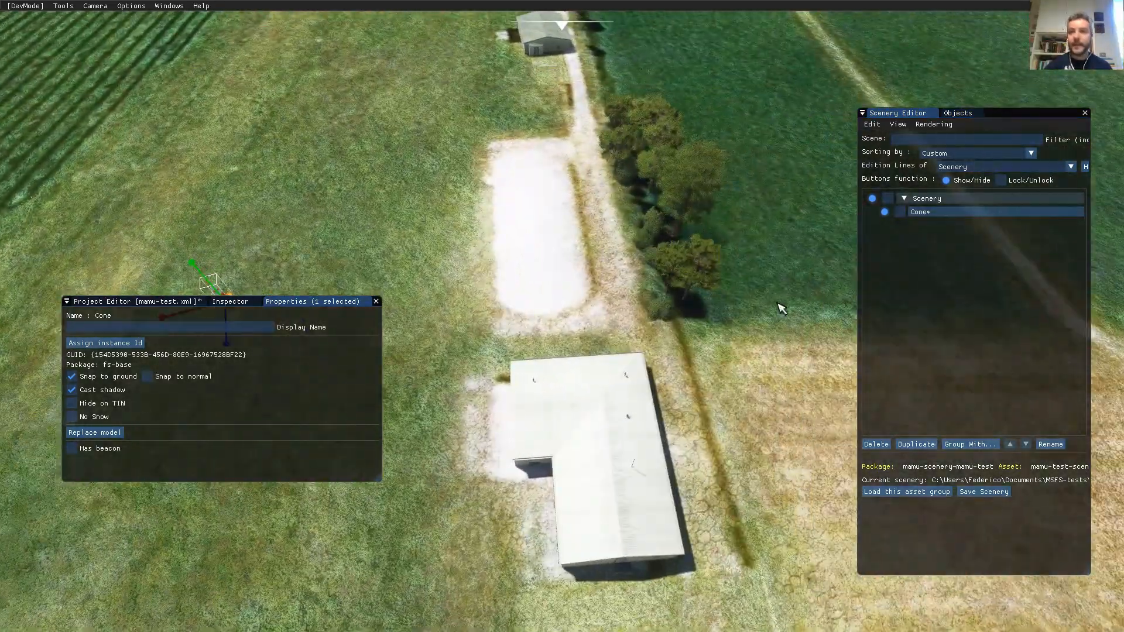
click(958, 113)
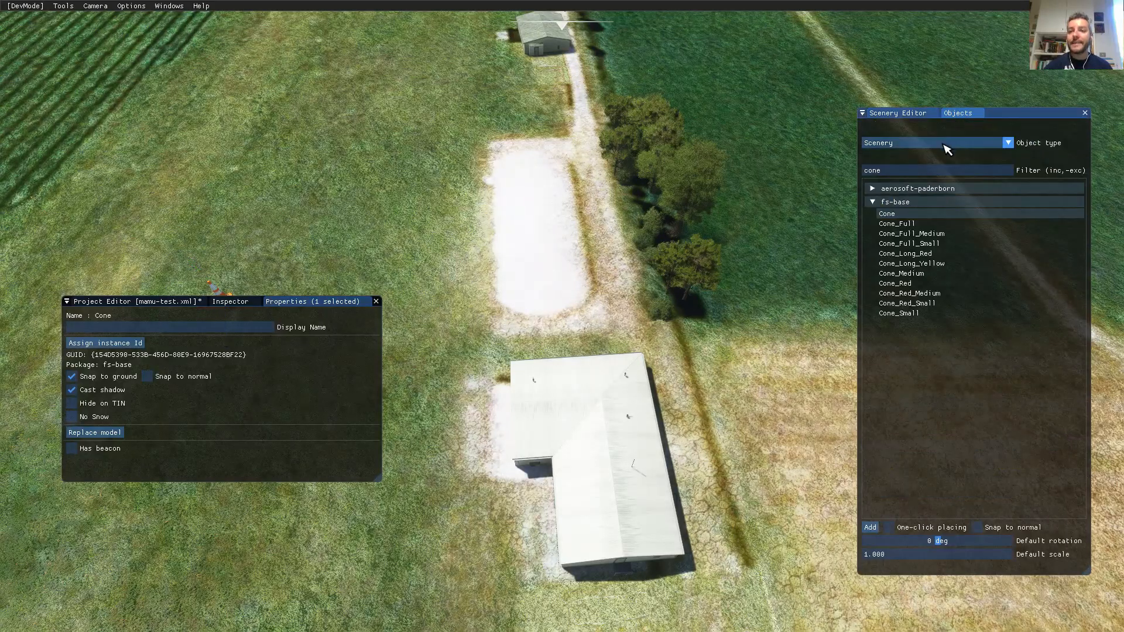
click(946, 149)
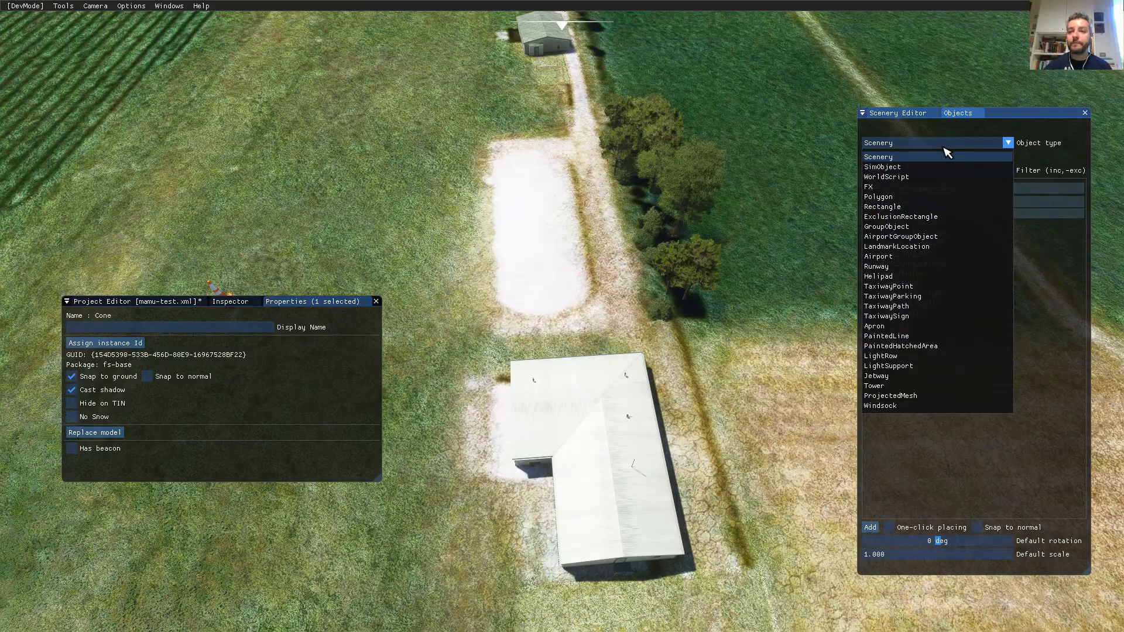
click(928, 198)
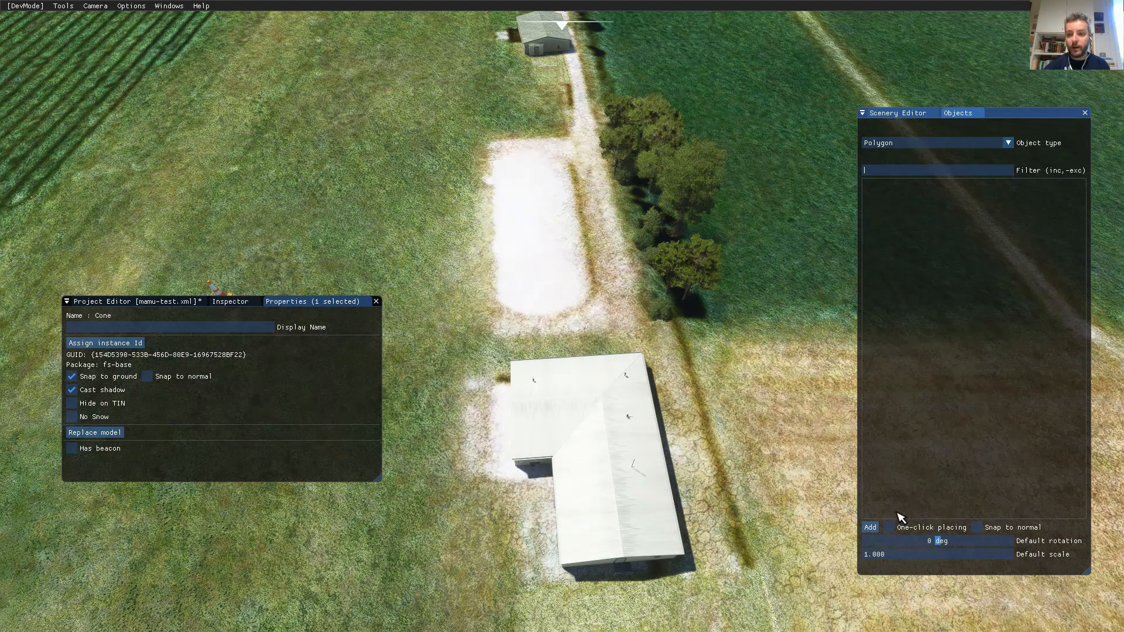
click(872, 529)
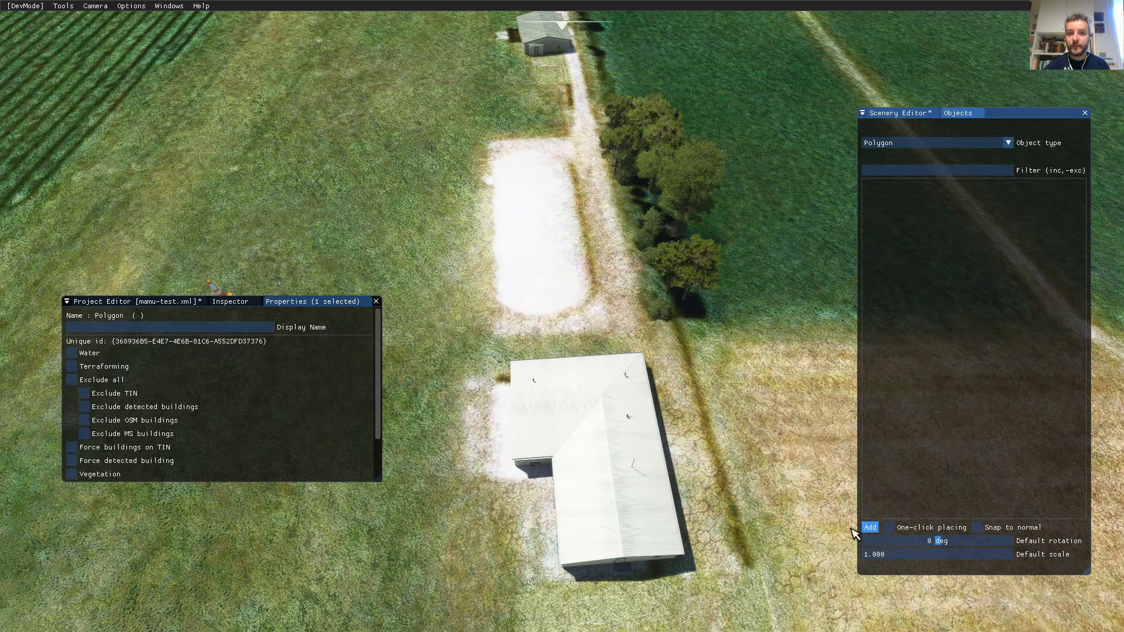
click(912, 115)
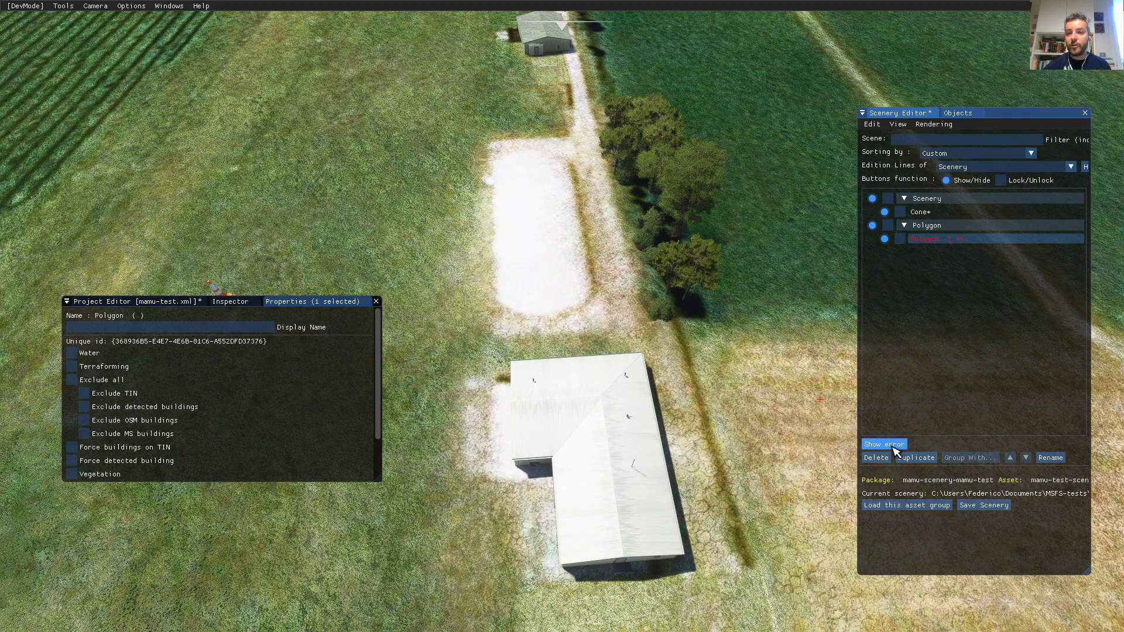
Draw the polygon as a four-cornered outline around the white rectangular patch beside the trees and finish it.
mouse_move(954, 240)
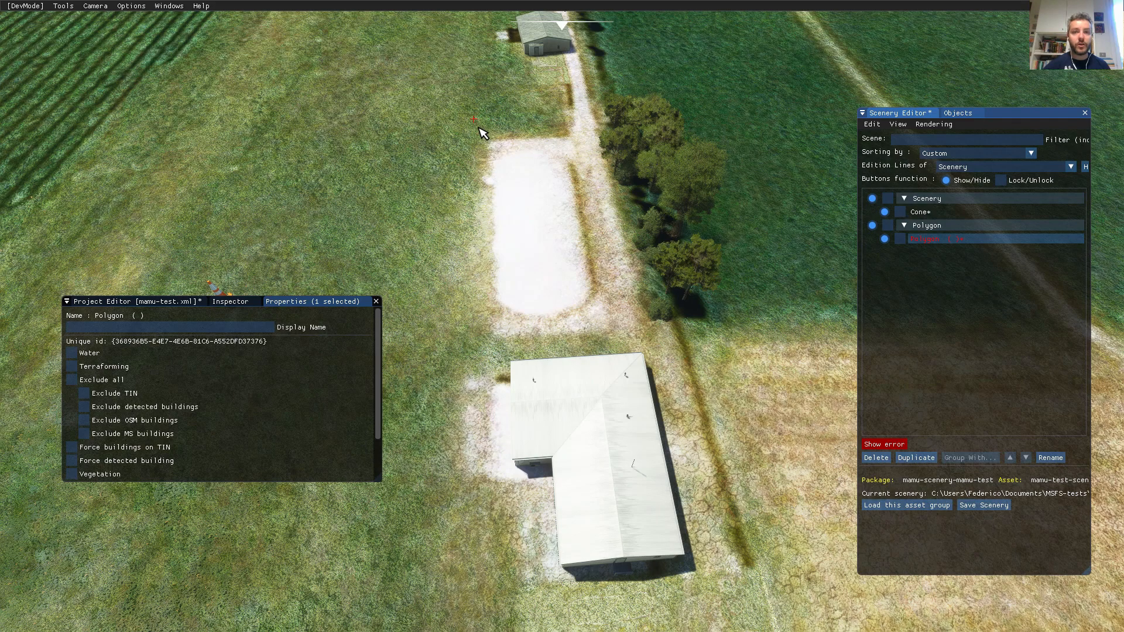
ctrl+click(592, 119)
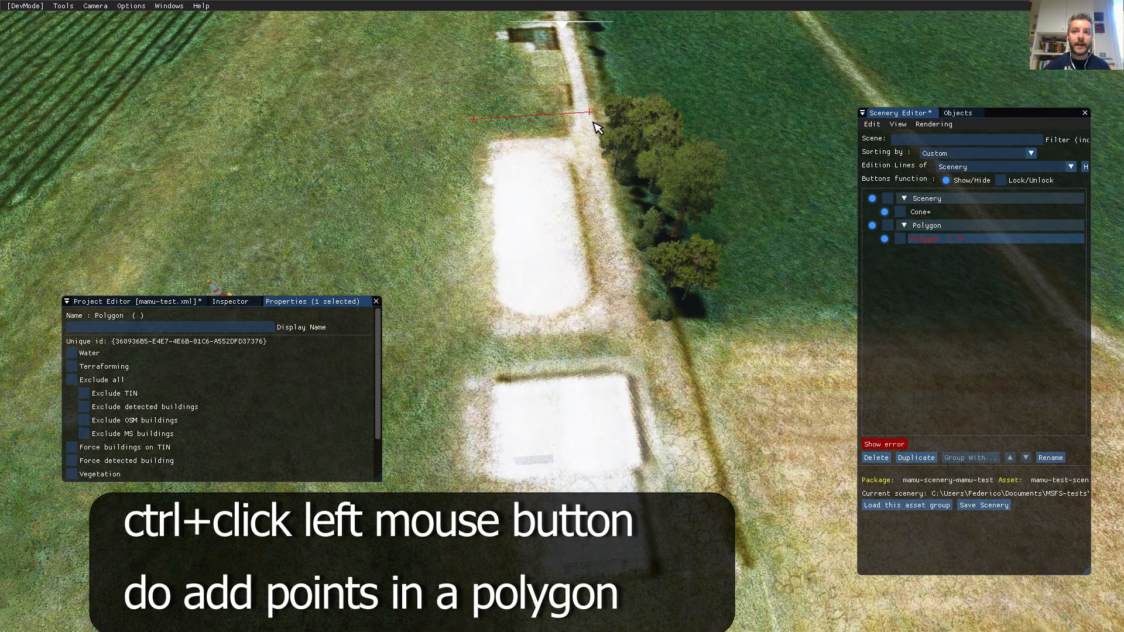
ctrl+click(594, 199)
ctrl+click(614, 318)
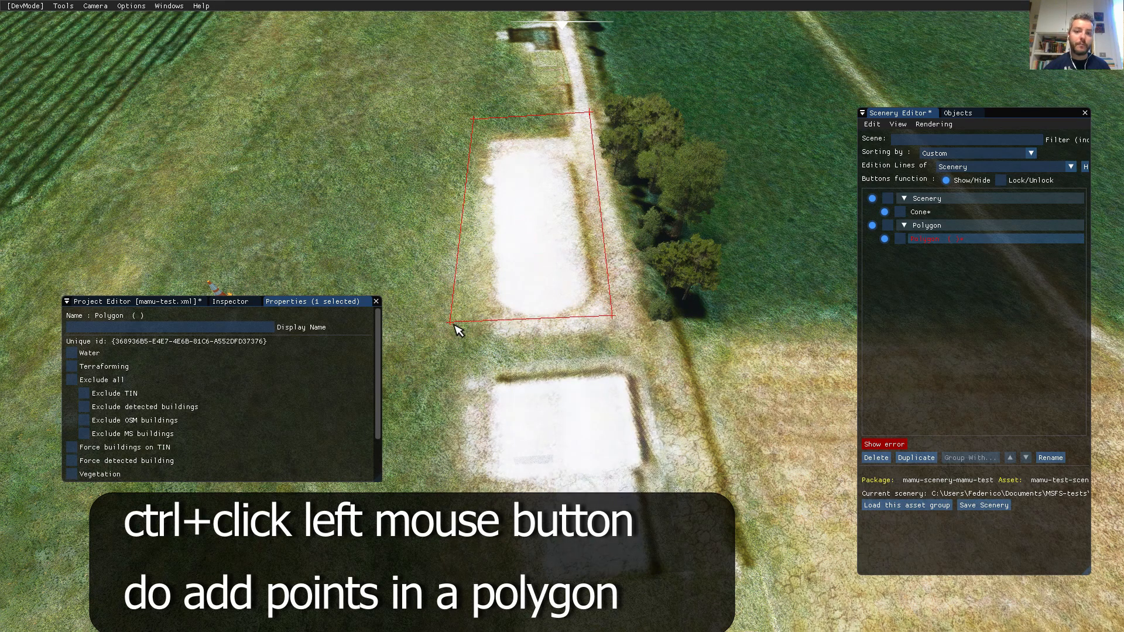
ctrl+click(454, 324)
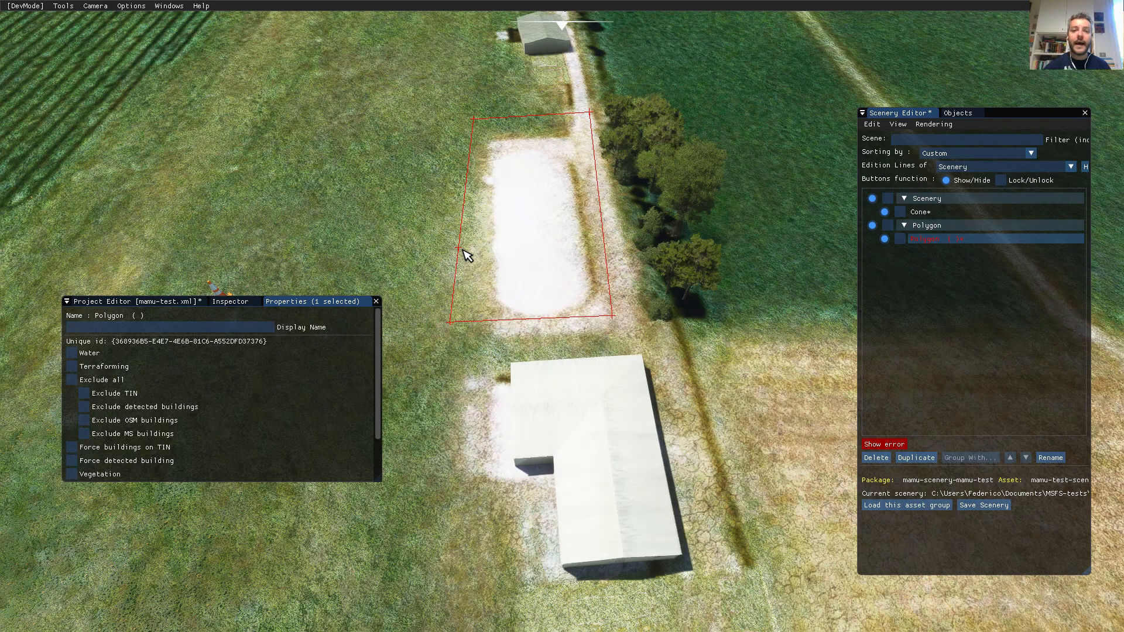
key(Escape)
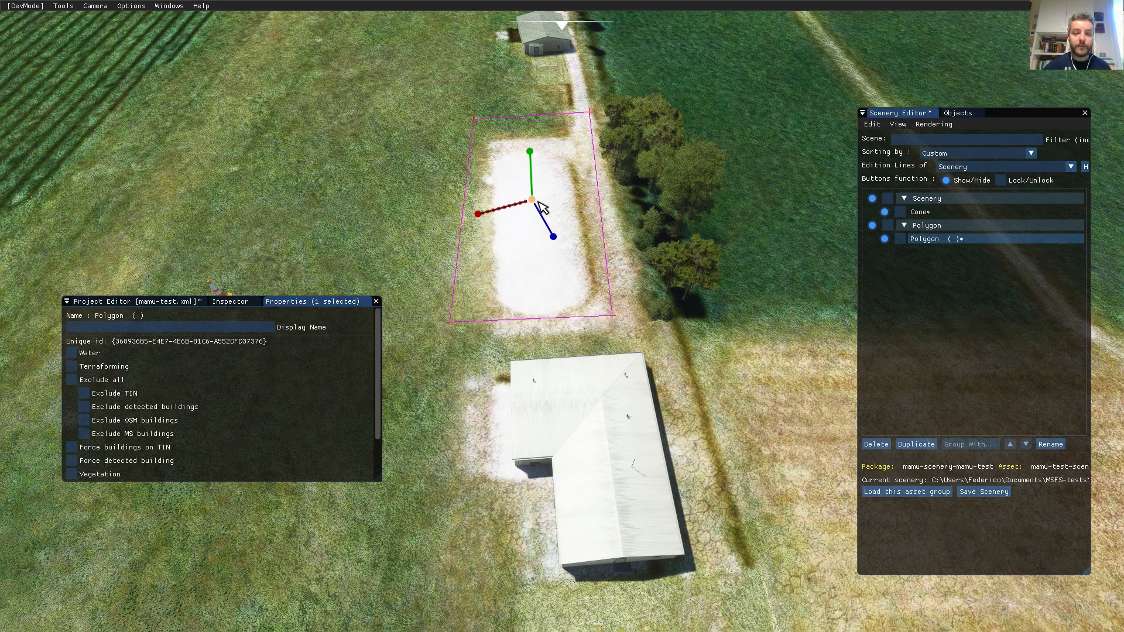
Shift the polygon over the row of trees with the gizmo and enable its Exclude all option.
drag(544, 208, 570, 231)
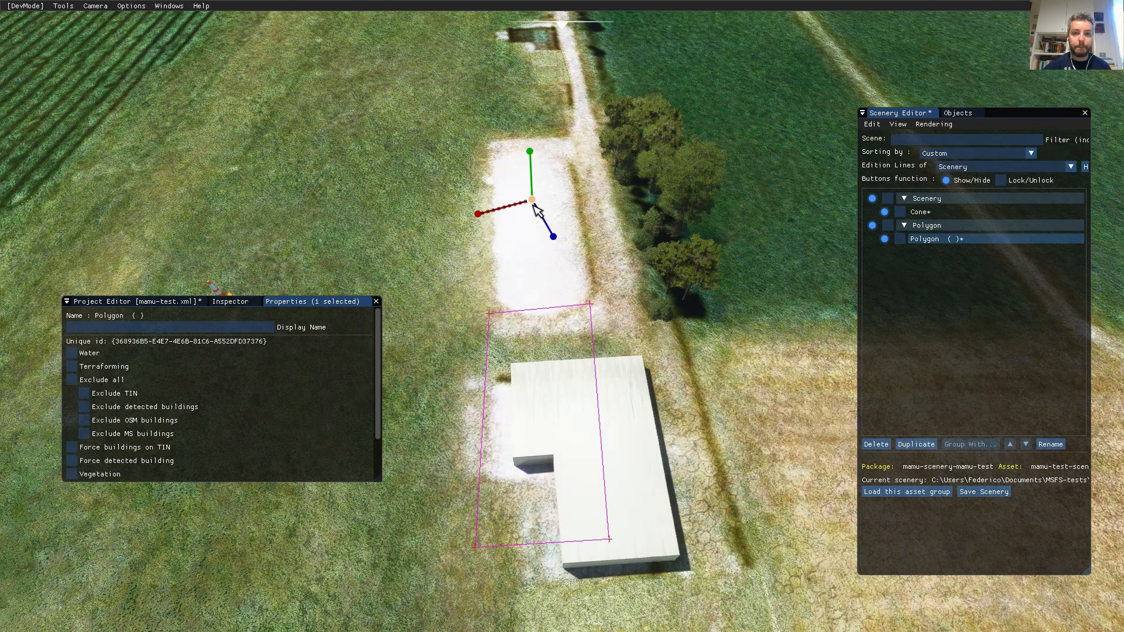
drag(523, 243, 664, 226)
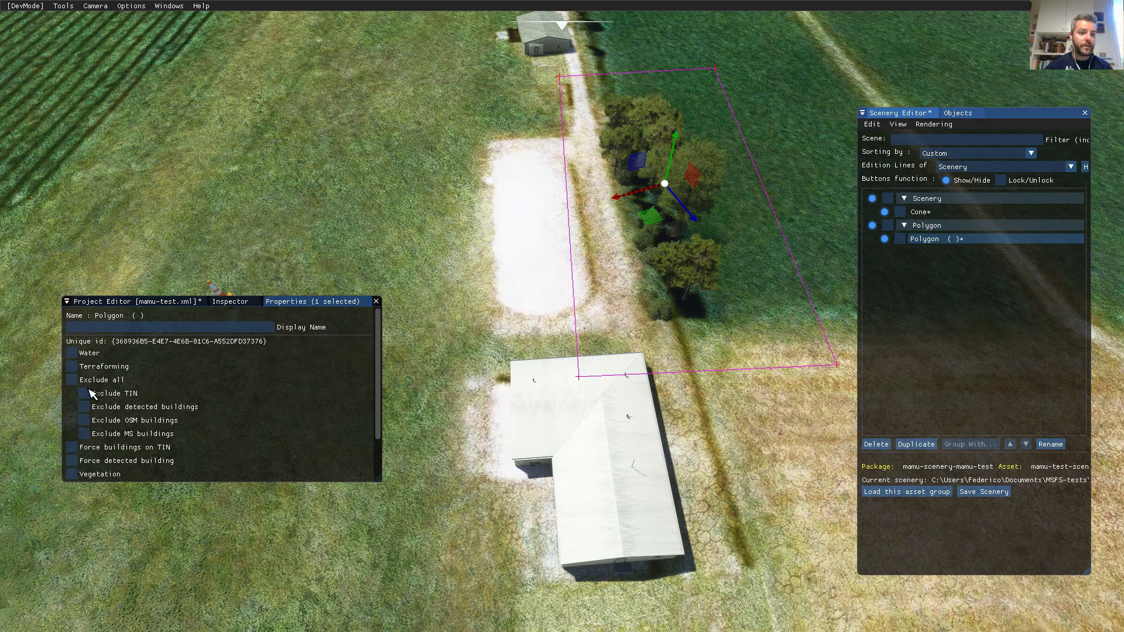
scroll(374, 362, down, 2)
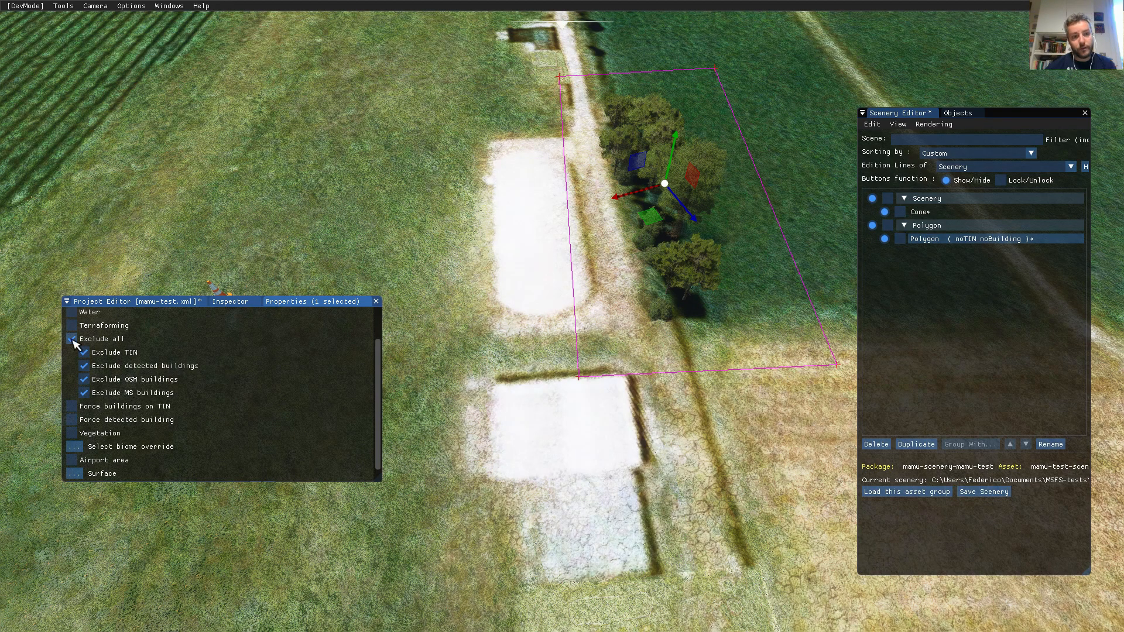
Move the exclusion polygon off the trees onto the grass field near the cone, and from there over the L-shaped building.
drag(650, 216, 213, 172)
scroll(522, 233, down, 3)
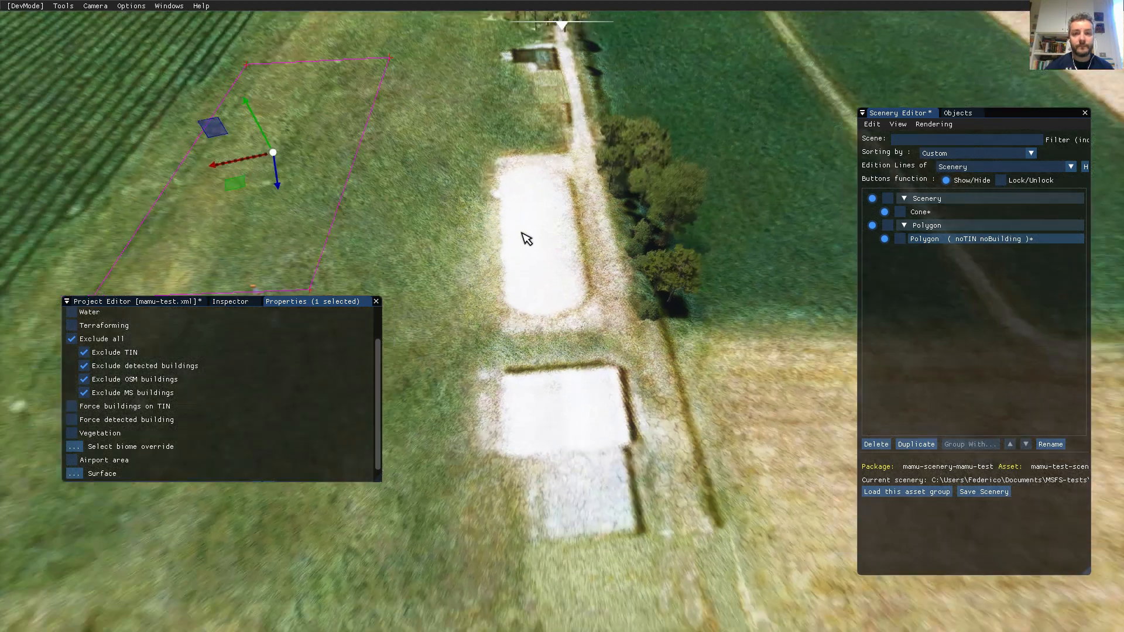
middle_drag(533, 233, 660, 220)
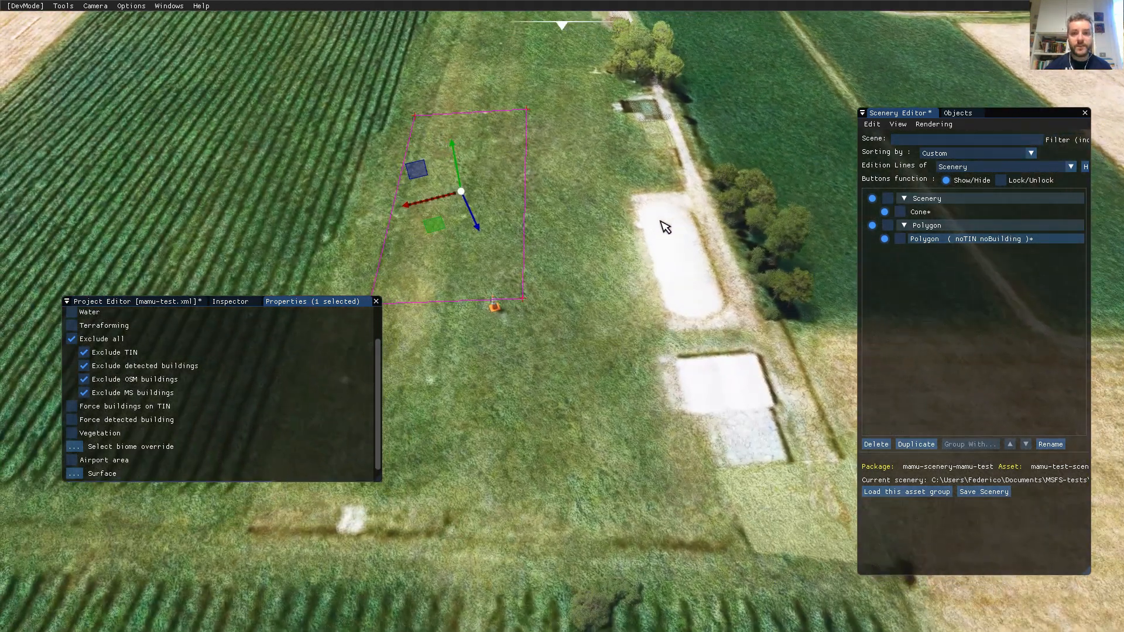
alt+middle_drag(625, 267, 638, 263)
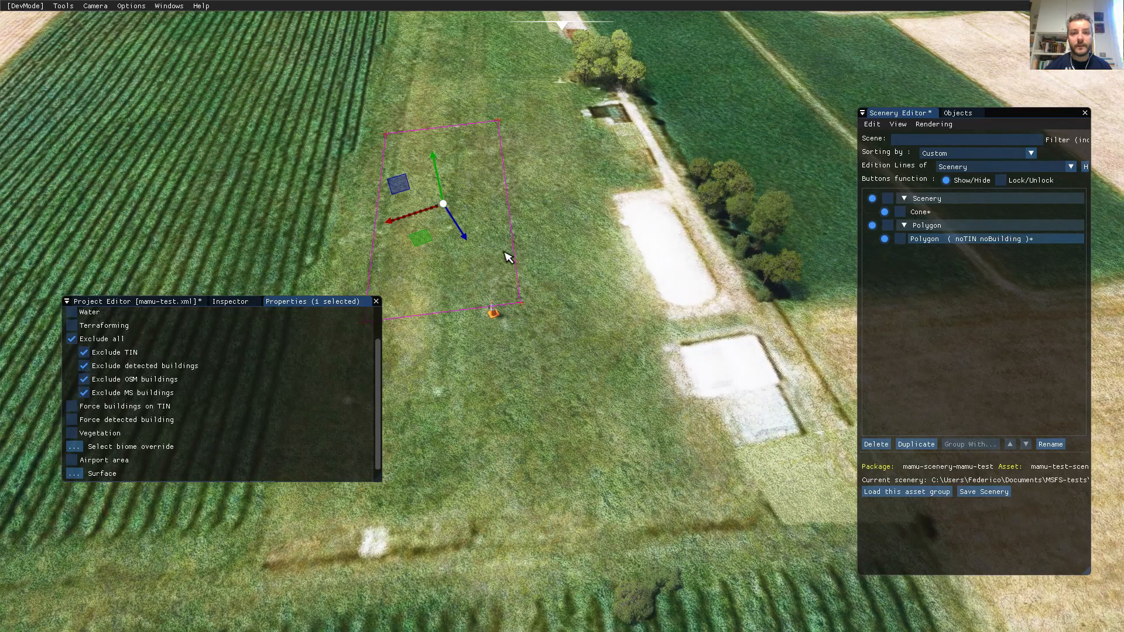
alt+middle_drag(507, 256, 619, 253)
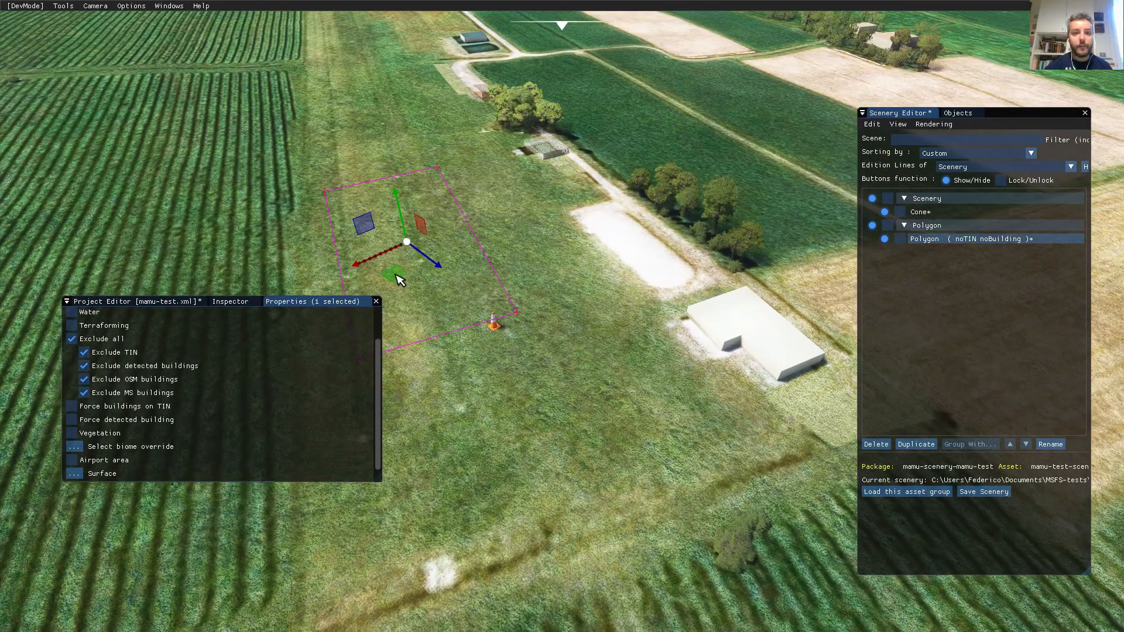
drag(397, 268, 711, 328)
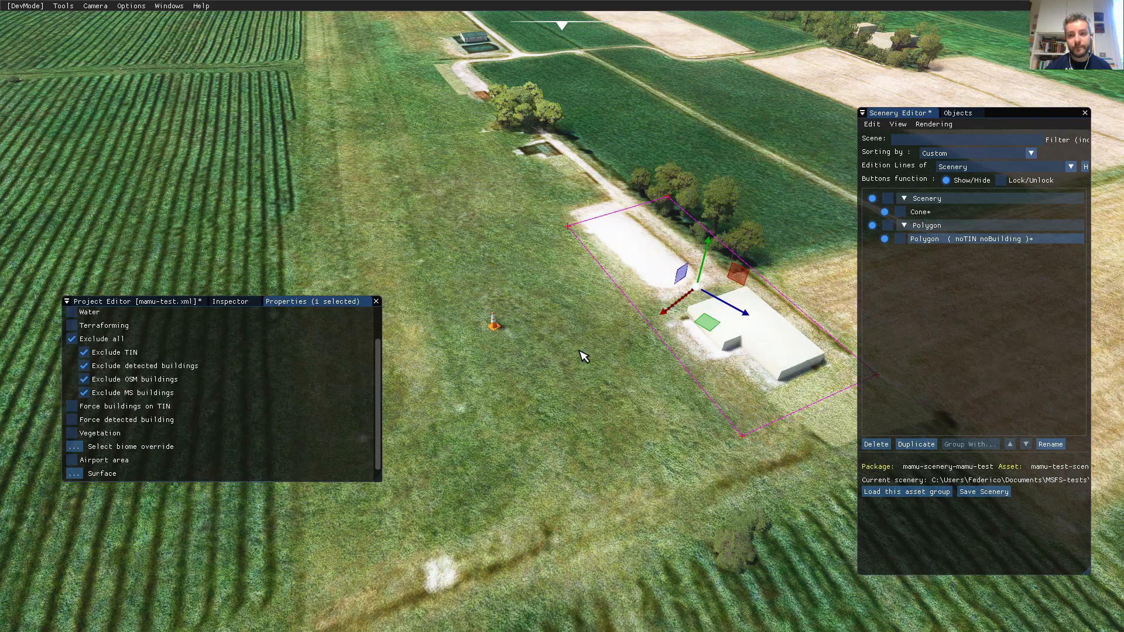
Move the polygon off the building areas onto the row of trees and the green field beside it.
scroll(546, 368, down, 2)
alt+middle_drag(546, 368, 469, 390)
scroll(469, 390, down, 3)
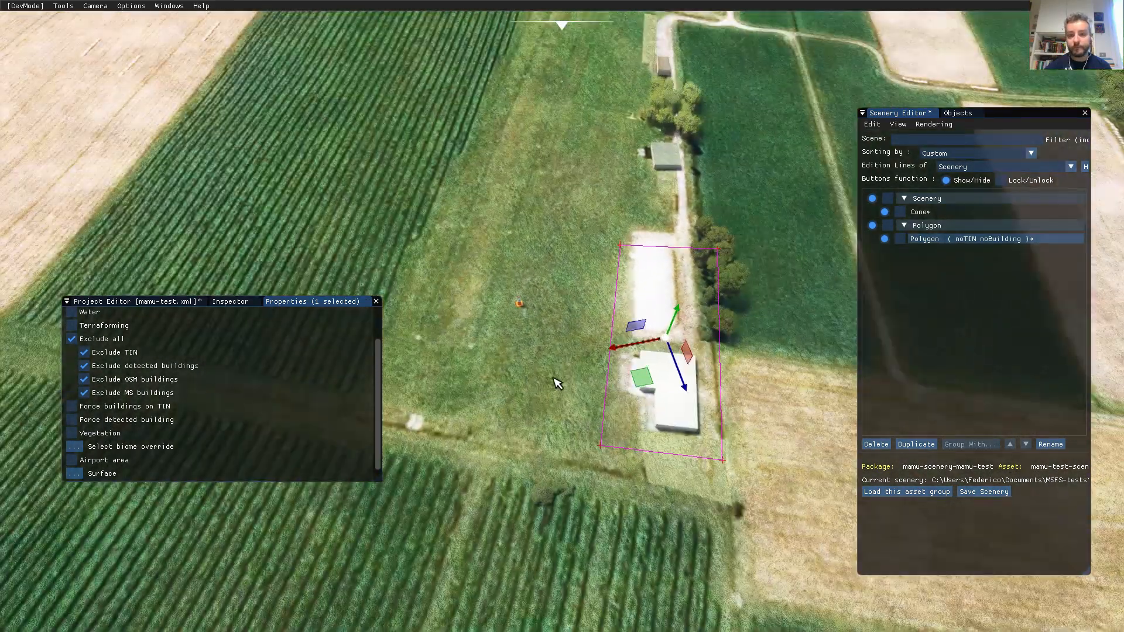
middle_drag(727, 366, 556, 351)
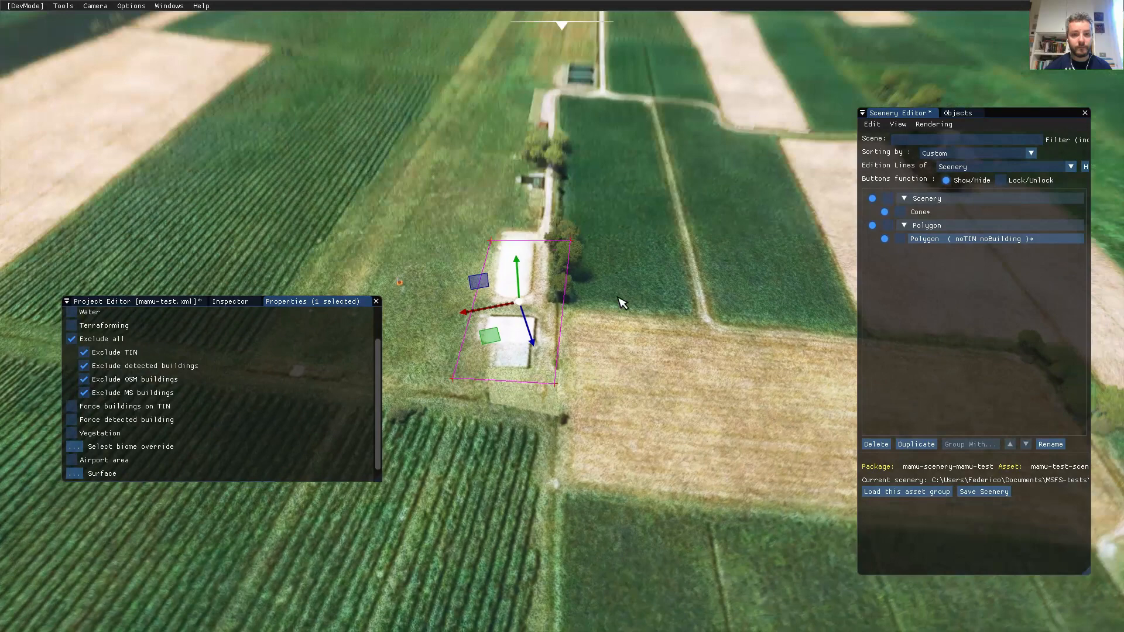
scroll(587, 358, up, 3)
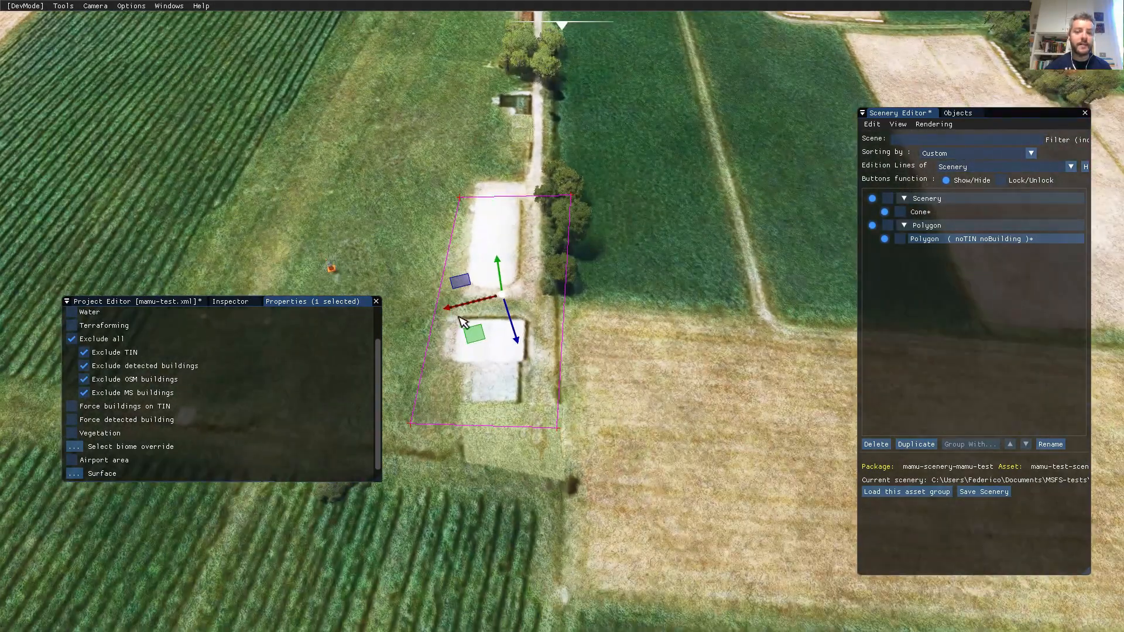
scroll(648, 351, up, 3)
middle_drag(639, 352, 634, 323)
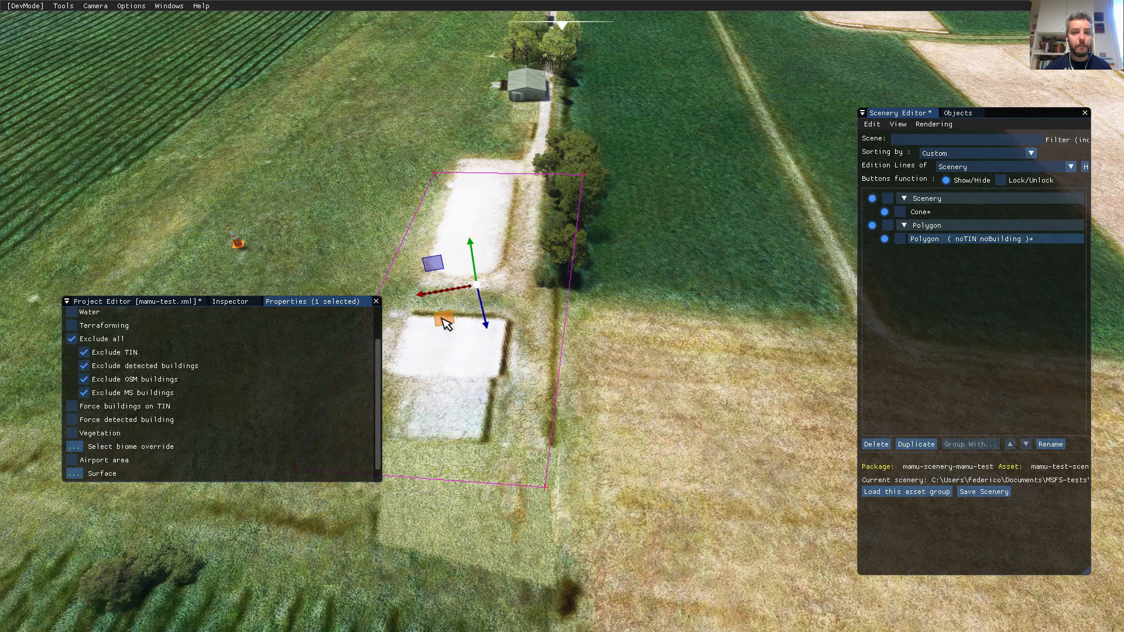
drag(444, 318, 571, 218)
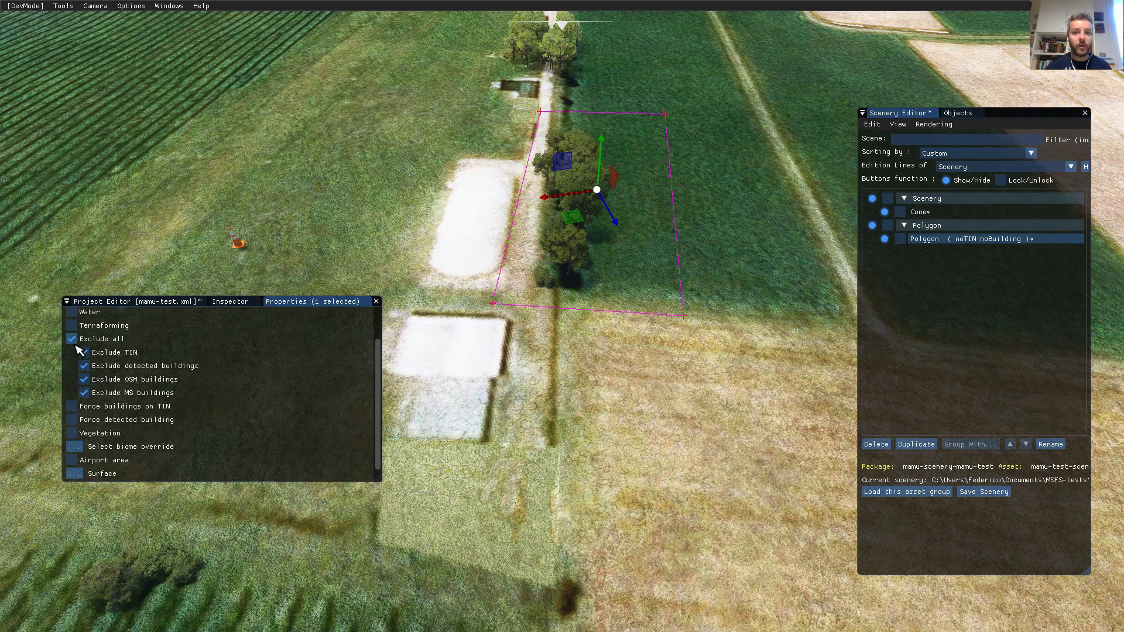
Disable the polygon's Exclude all option, enable Vegetation and set its vegetation density to 0.
right_drag(538, 458, 685, 346)
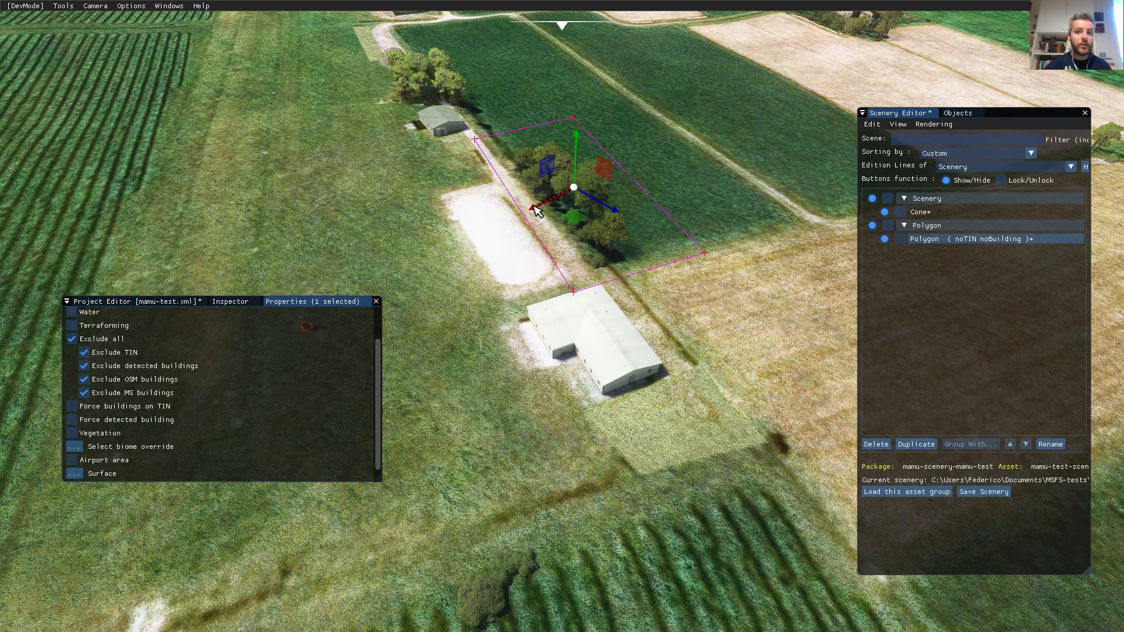
click(71, 339)
click(72, 434)
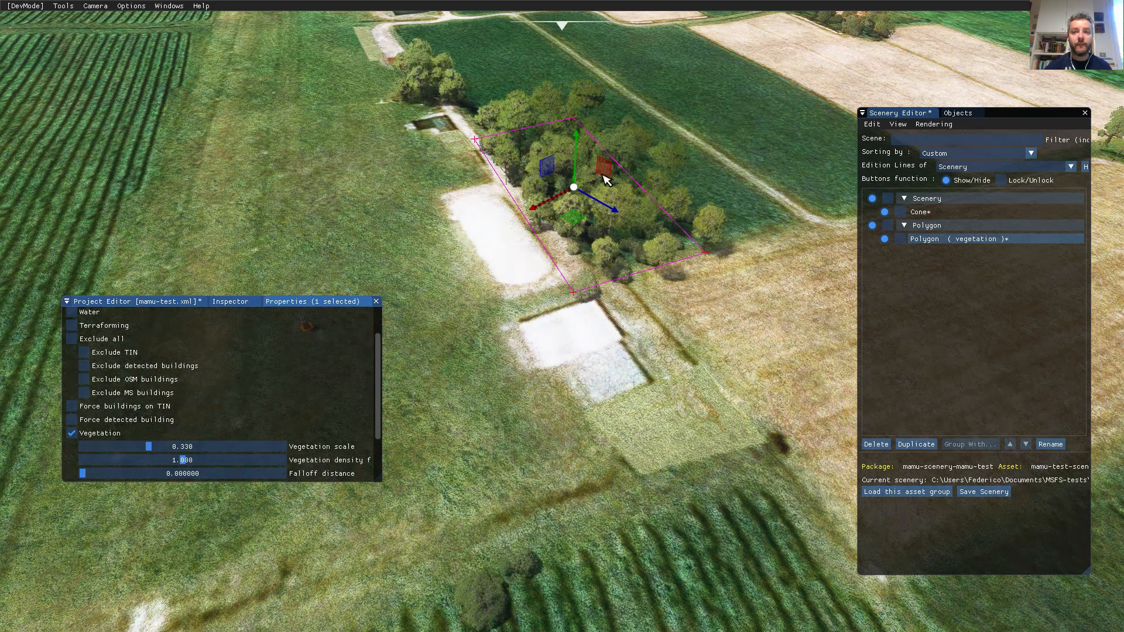
scroll(318, 404, down, 2)
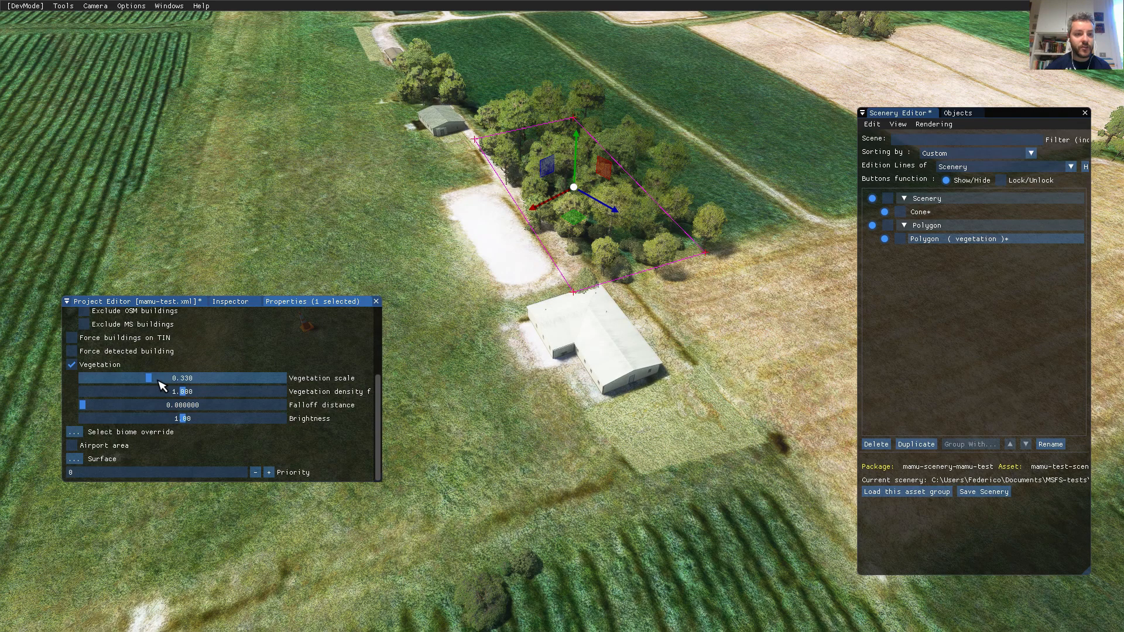
drag(187, 396, 81, 396)
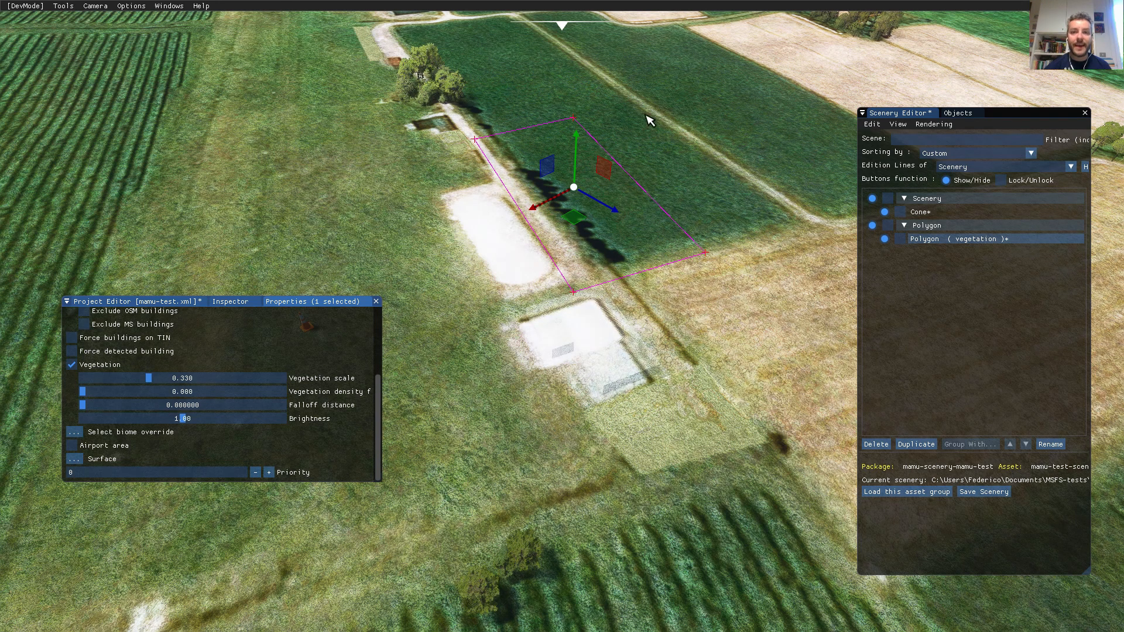
middle_drag(724, 174, 601, 336)
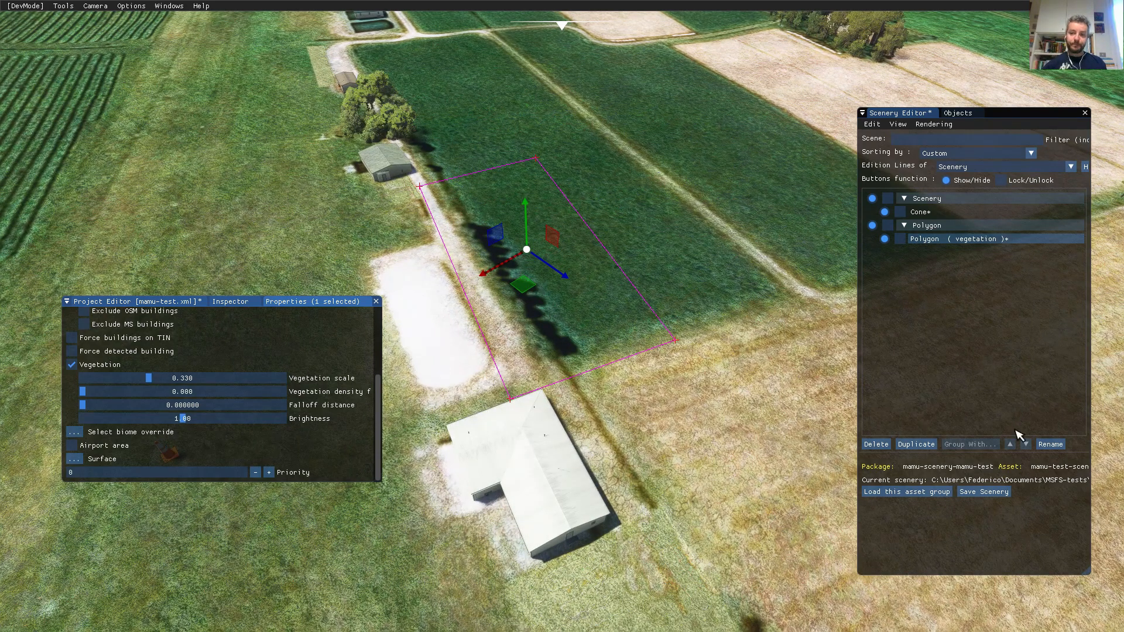
Check the PackageSources > BGLs > mamu-test-scene folder in File Explorer, then switch back to Microsoft Flight Simulator.
click(984, 492)
key(alt+Tab)
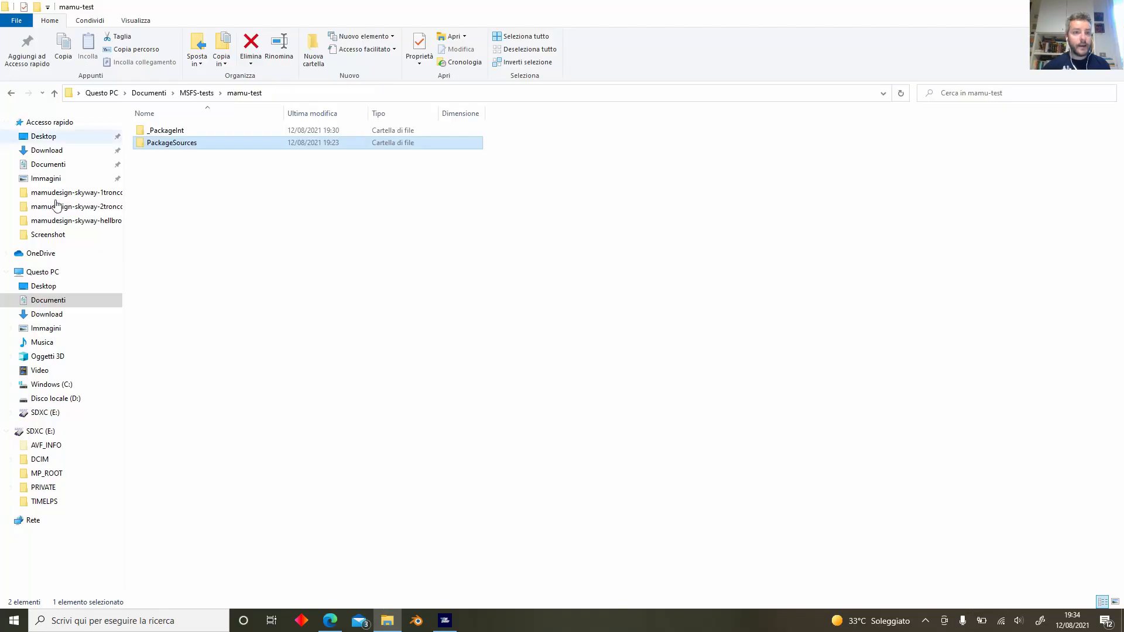
double_click(180, 143)
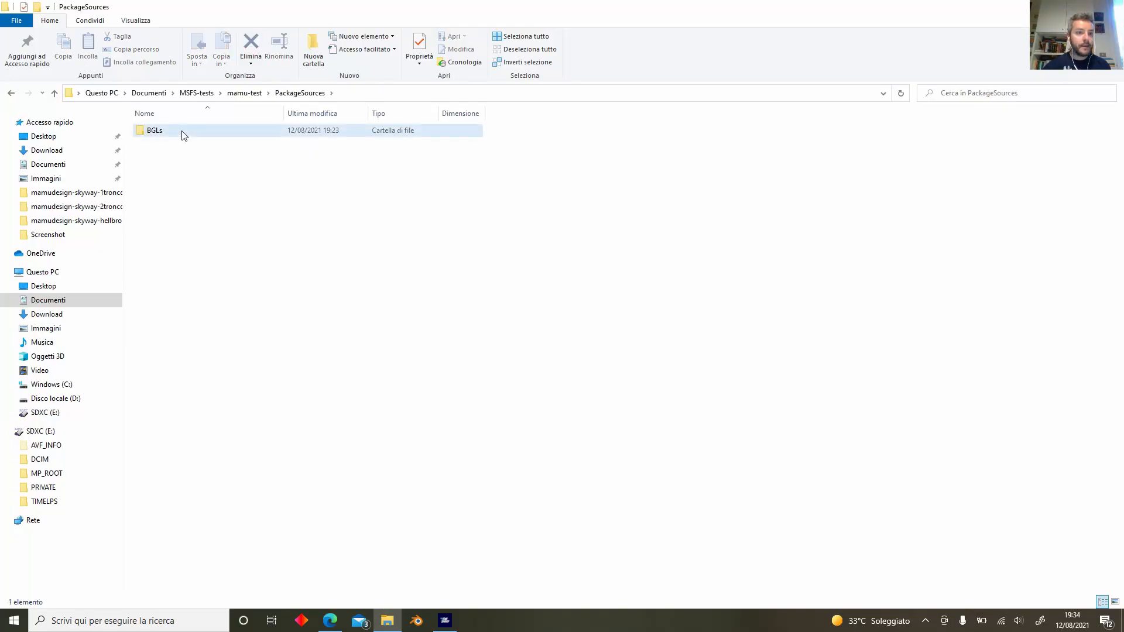
double_click(184, 136)
double_click(181, 136)
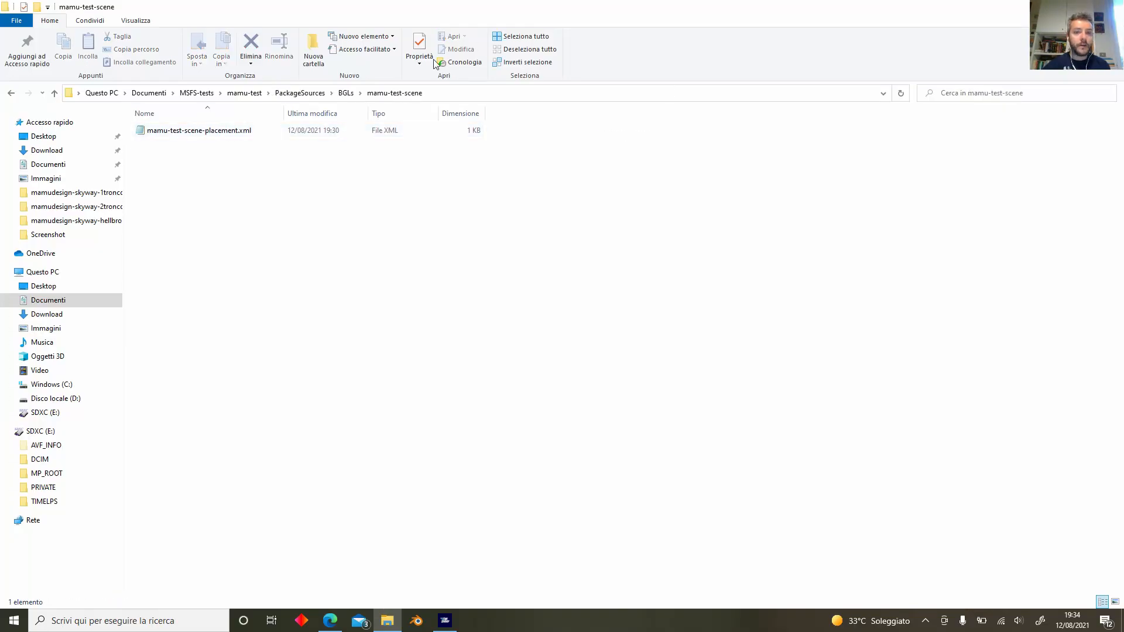
click(299, 93)
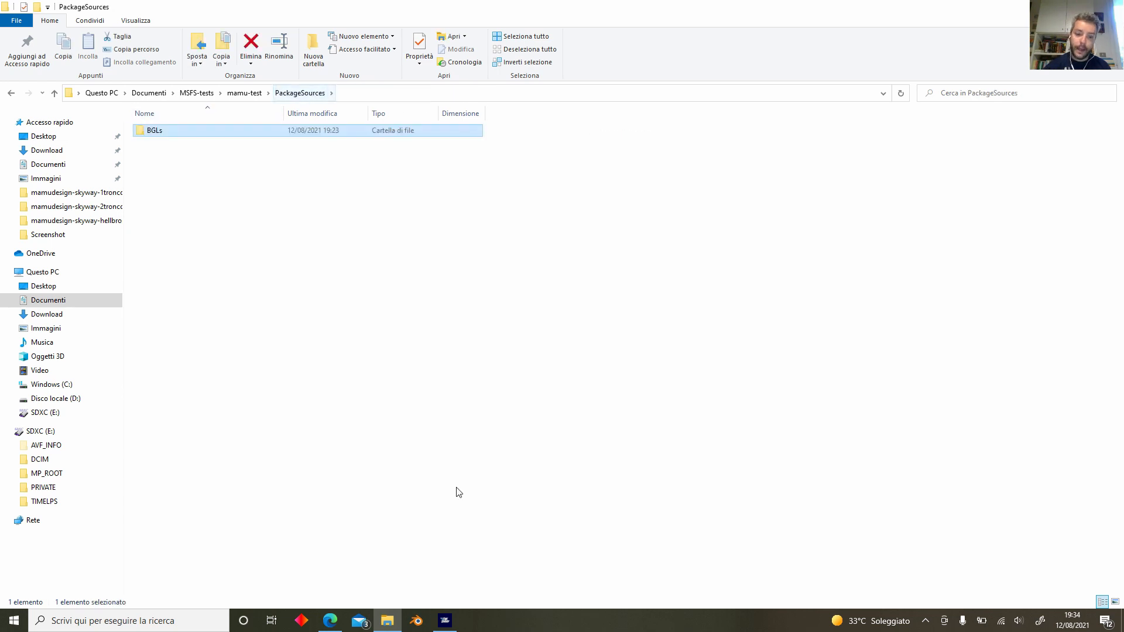
click(445, 620)
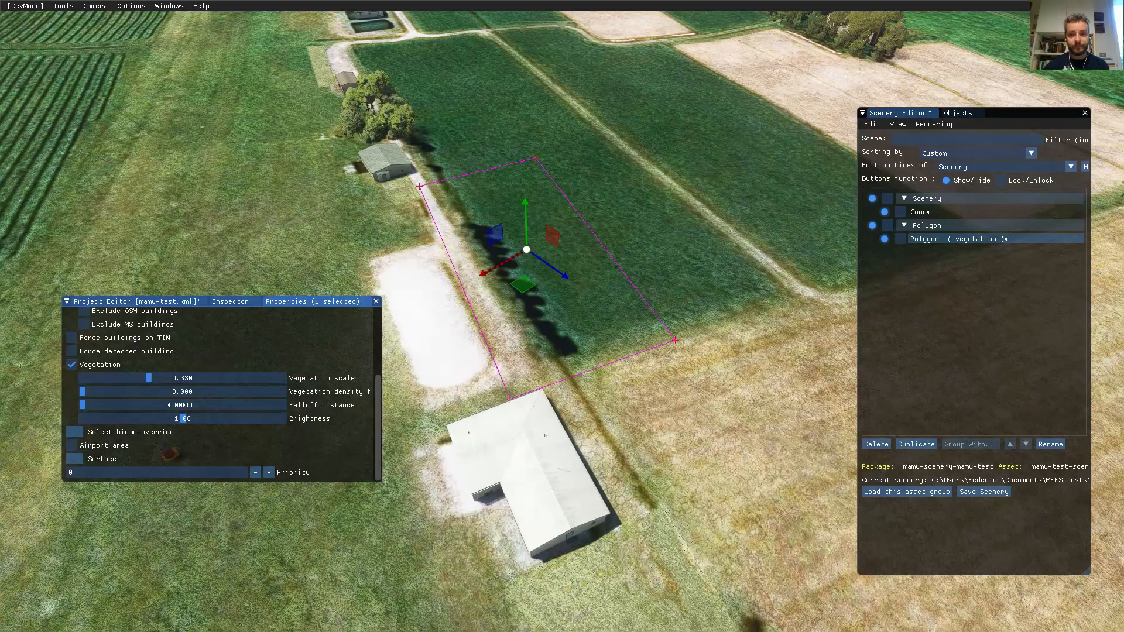
Start saving the scenery, and select the existing placement file in BGLs > mamu-test-scene in File Explorer to check its name.
click(1003, 494)
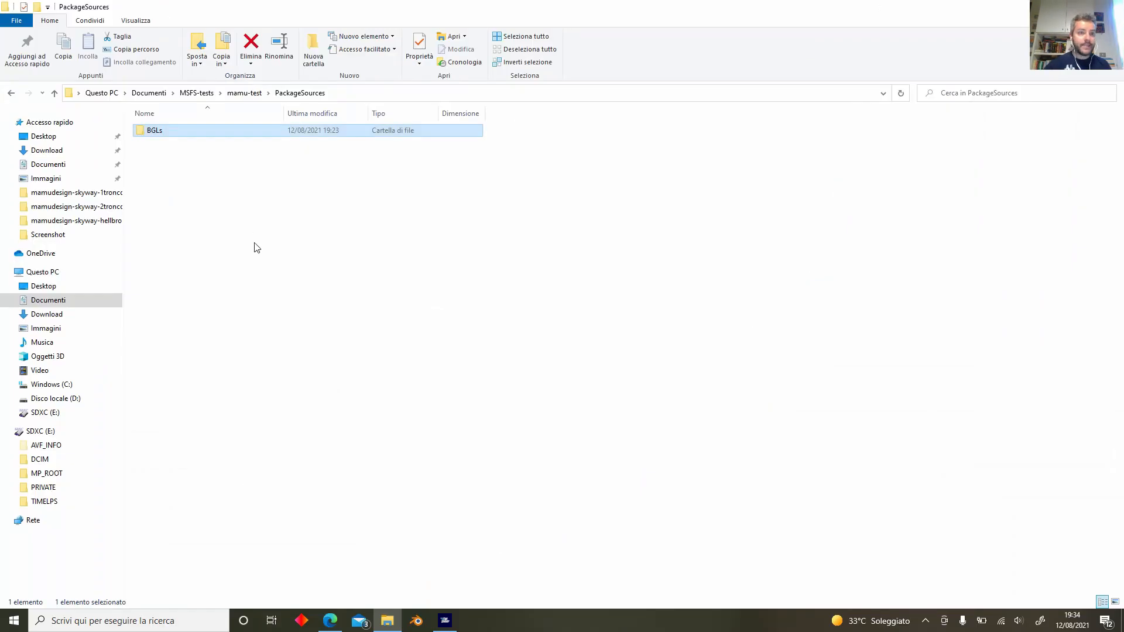
double_click(290, 132)
double_click(289, 132)
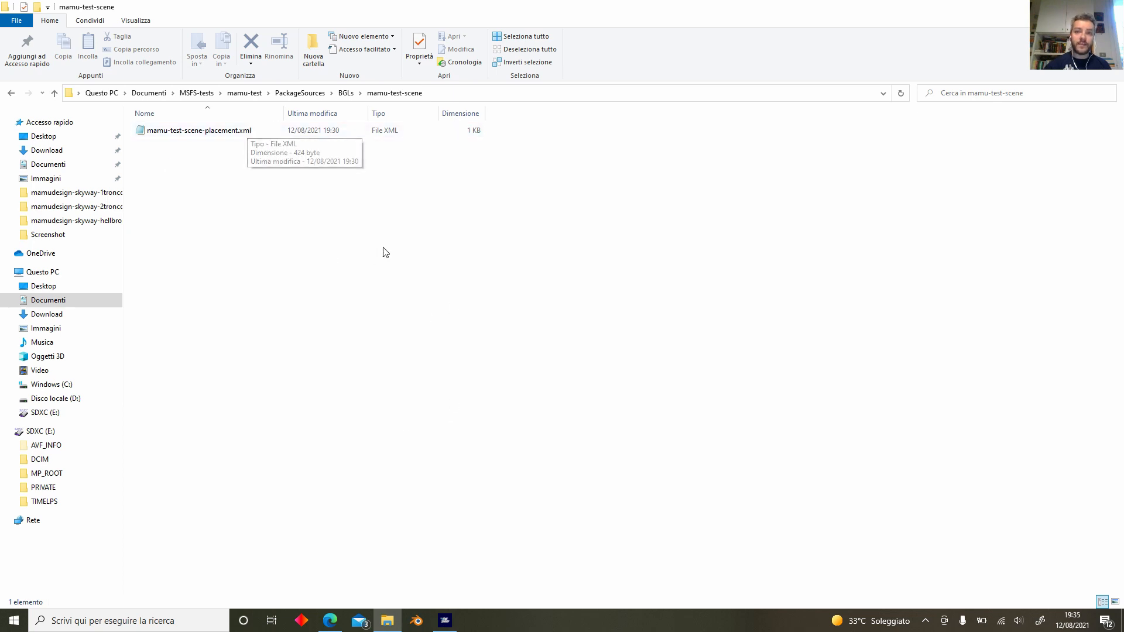
click(188, 132)
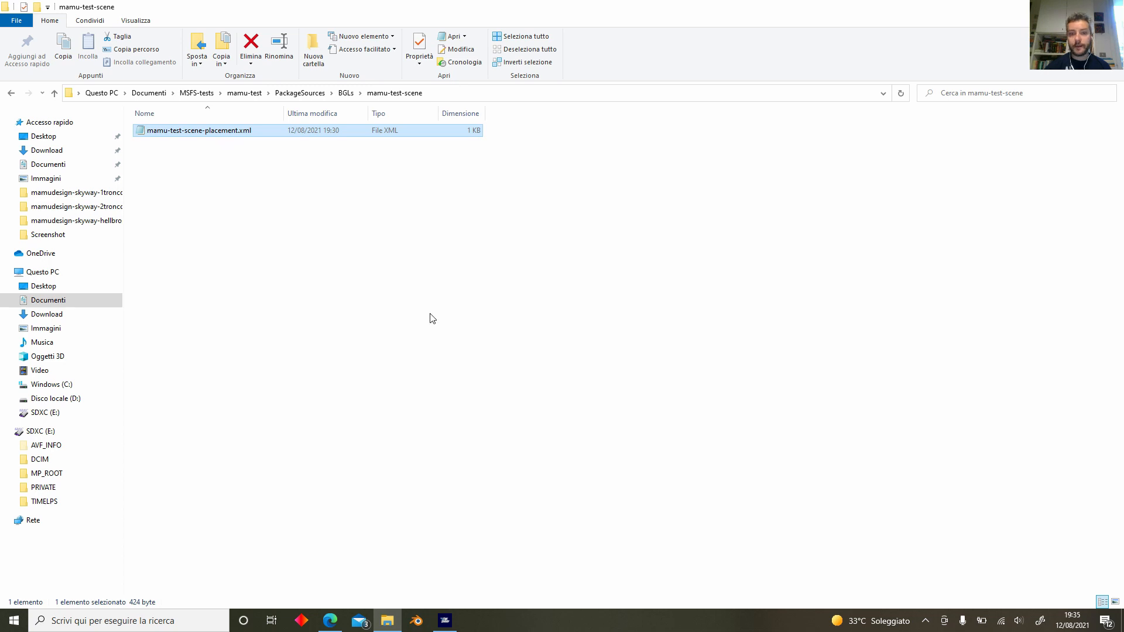
Switch to Microsoft Flight Simulator and save the polygon shape file as mamu-test-polygons in the mamu-test-scene folder.
click(445, 621)
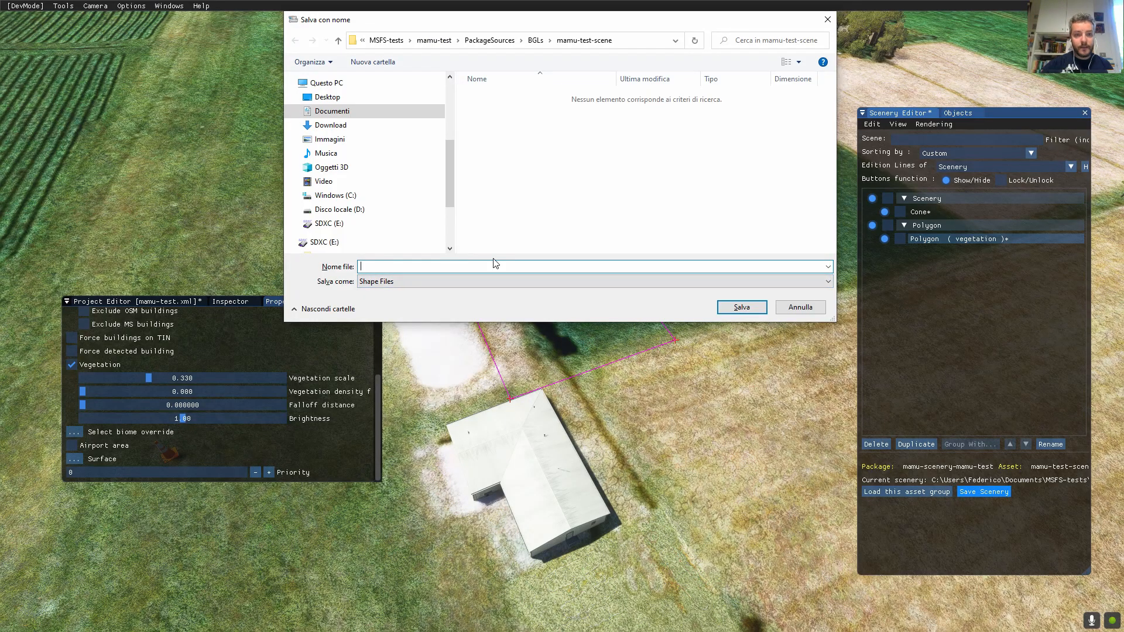
text(mamu-)
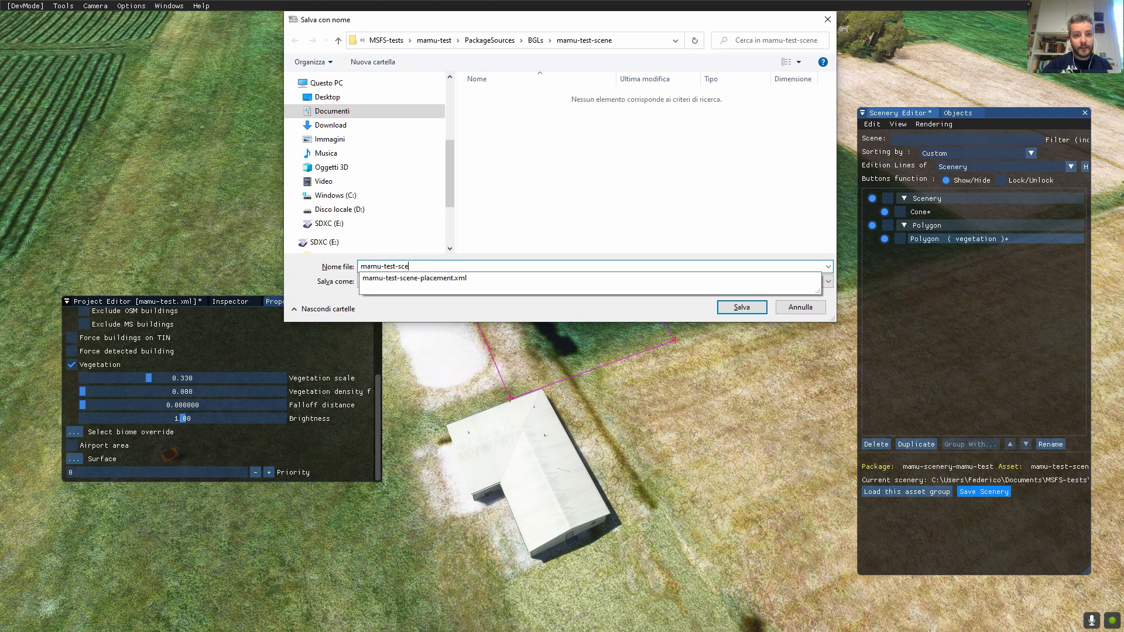
text(test-polygon)
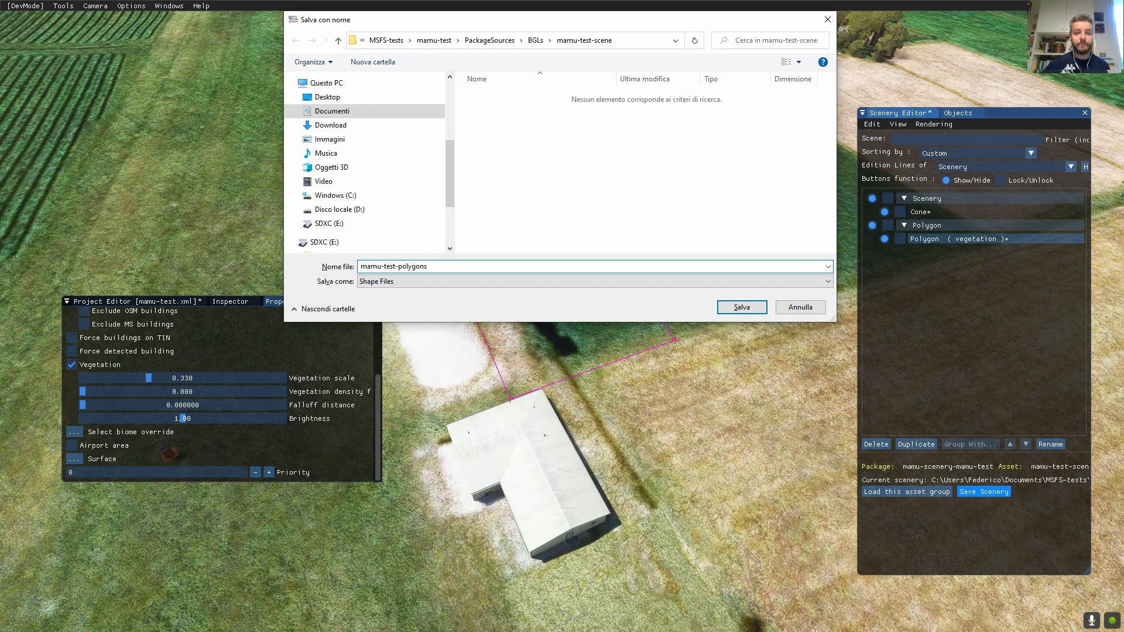
click(741, 307)
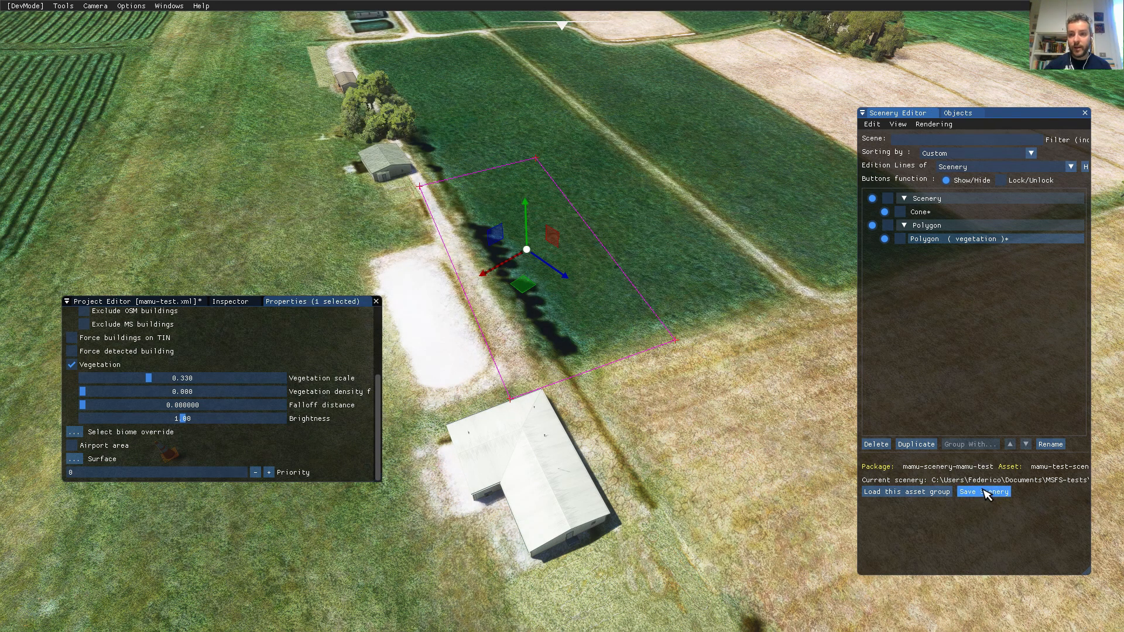
In File Explorer, open mamu-test-scene-placement.xml from the mamu-test-scene folder, examine the cone's placement entry and close the file.
key(alt+Tab)
click(270, 317)
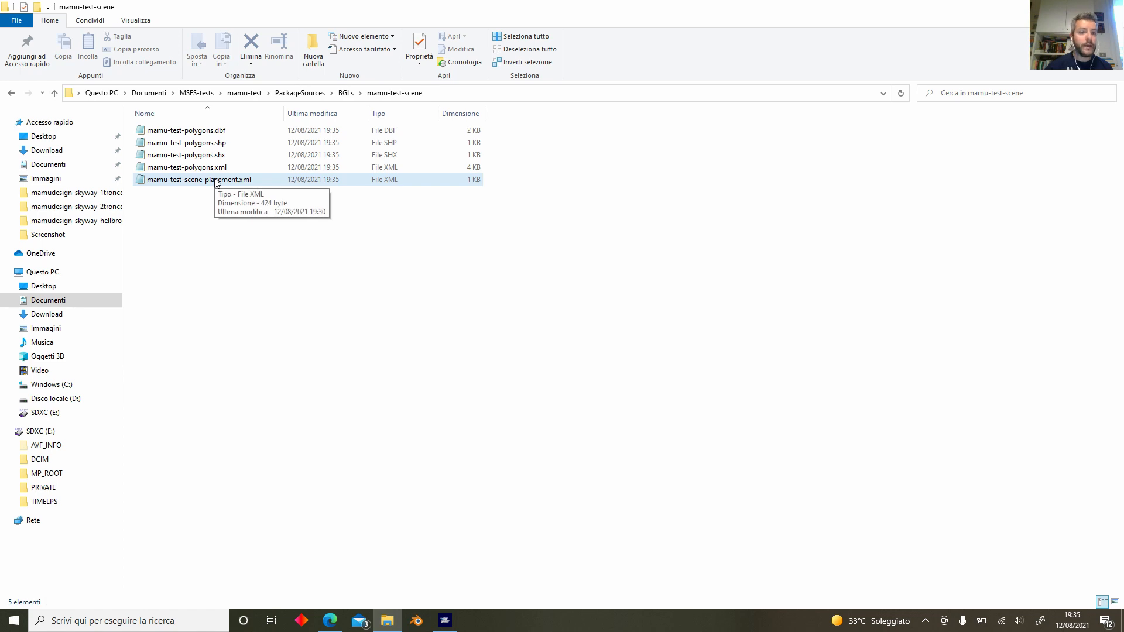
double_click(265, 185)
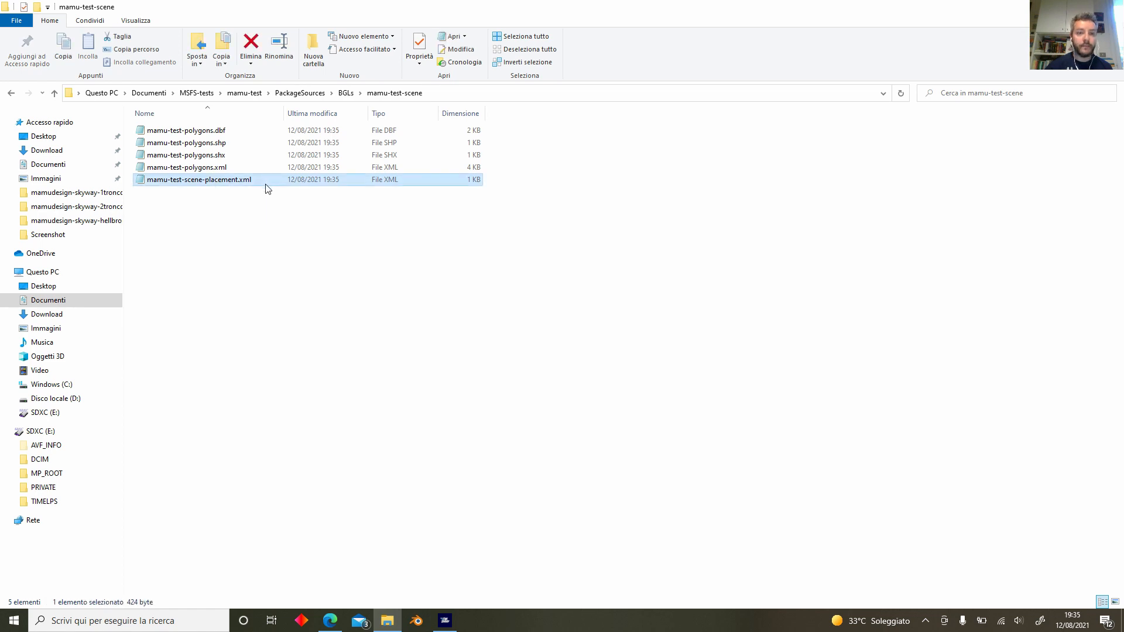
drag(273, 160, 515, 256)
click(519, 254)
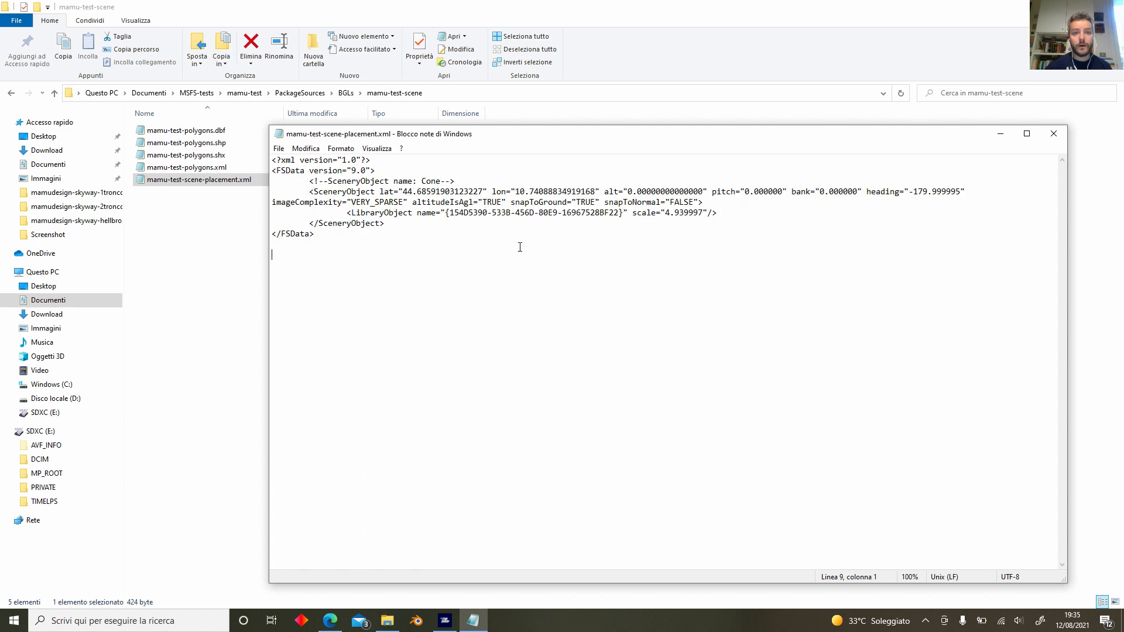
click(1054, 133)
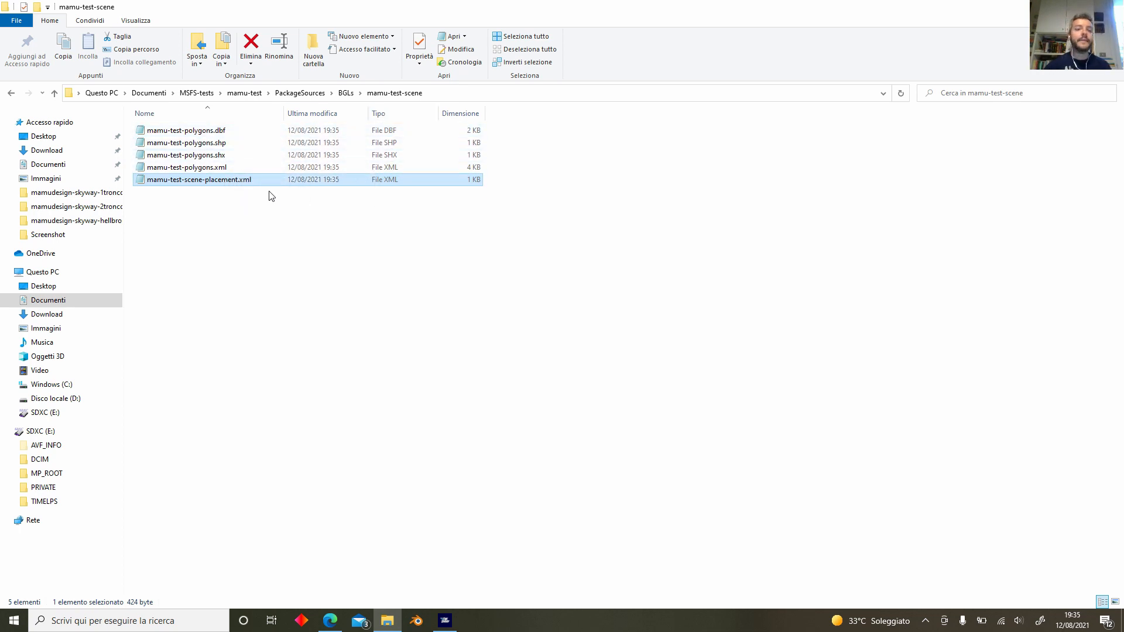
Switch back to Microsoft Flight Simulator, add a Rectangle object to the scenery, and return to the scenery's object list.
click(445, 621)
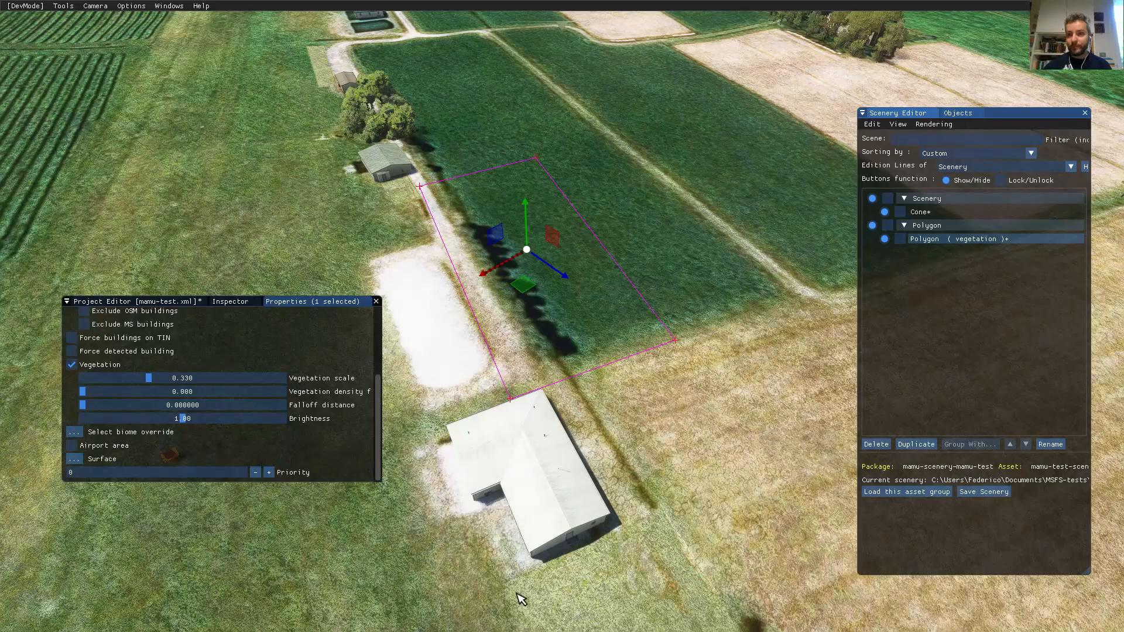
click(957, 113)
click(928, 154)
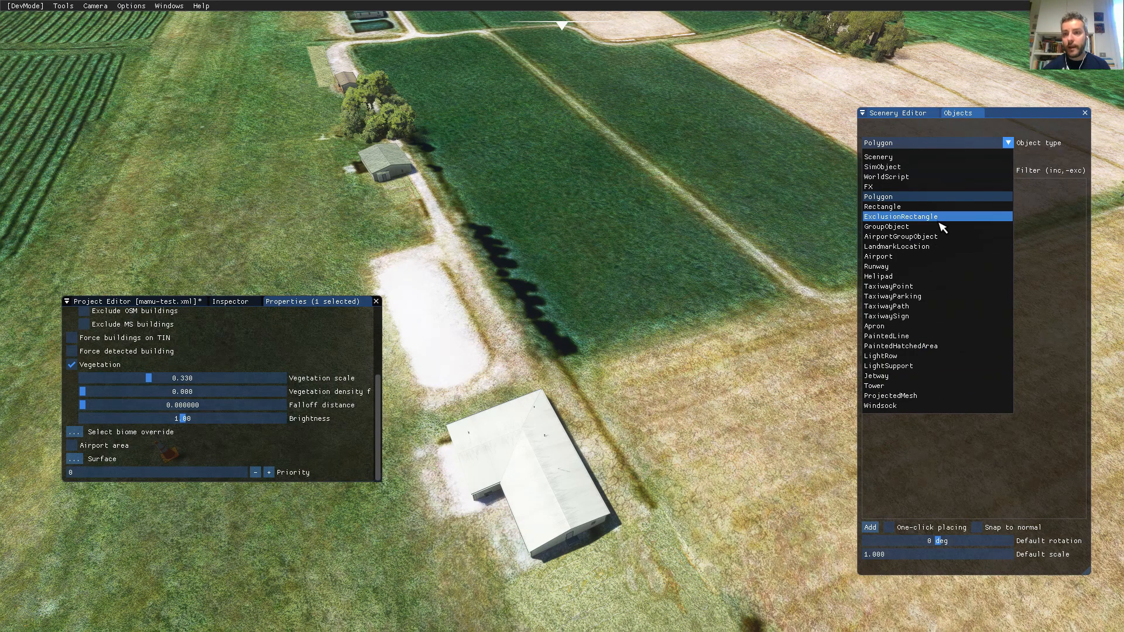
click(917, 207)
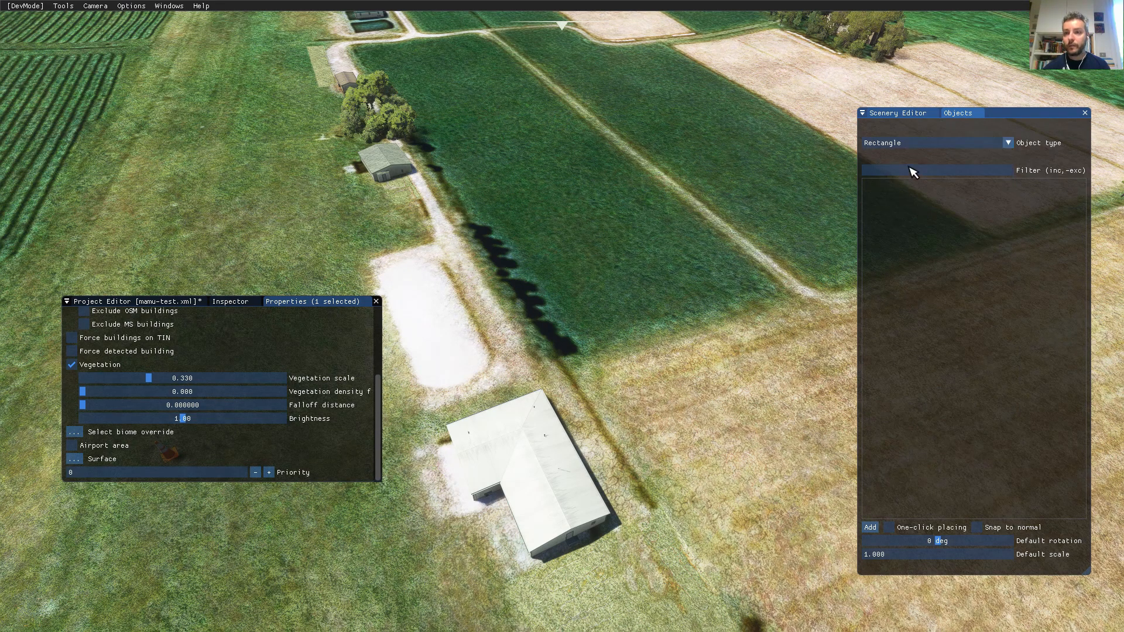
click(876, 530)
click(896, 113)
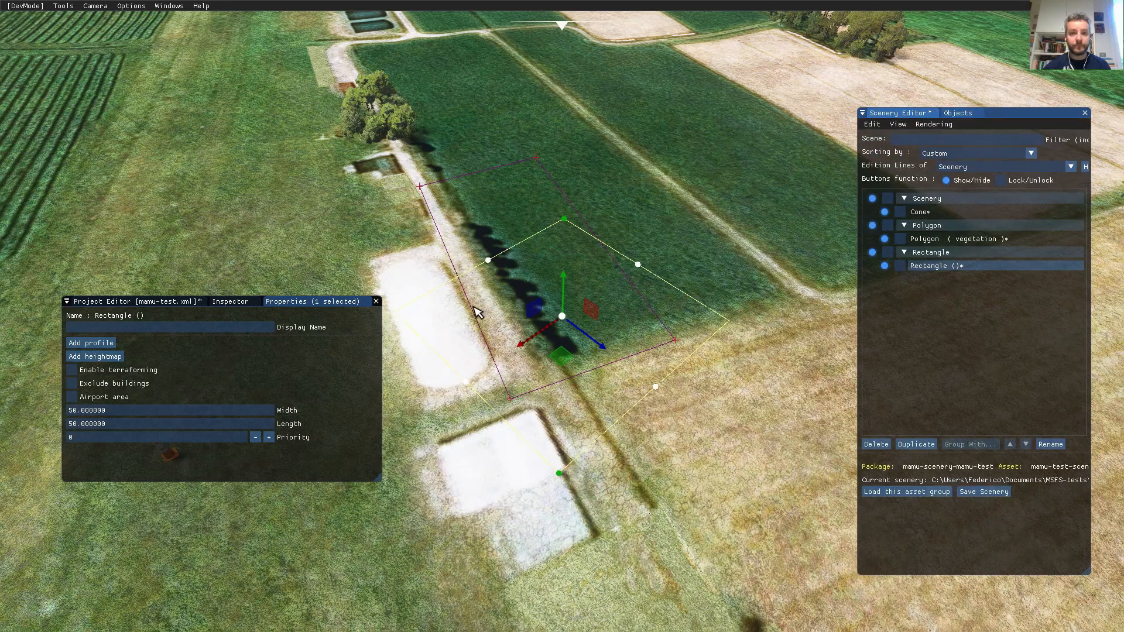
Move the rectangle across the dirt track in the green field and enable terraforming on it.
drag(561, 355, 650, 184)
key(e)
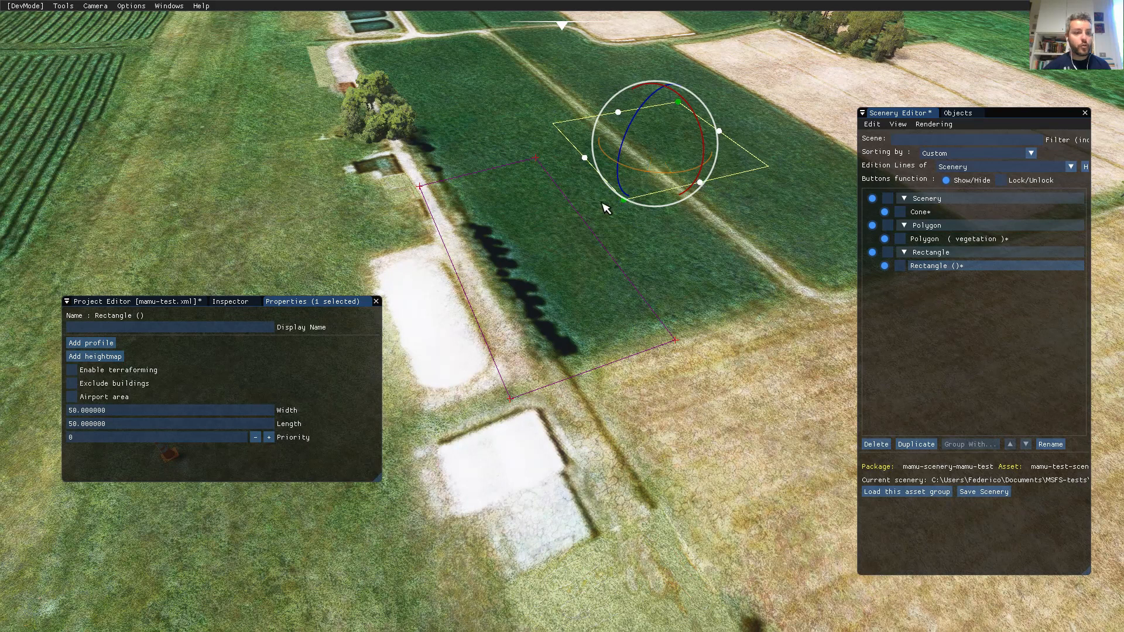
click(71, 369)
Raise the terraforming rectangle vertically above the field with the move gizmo.
key(s)
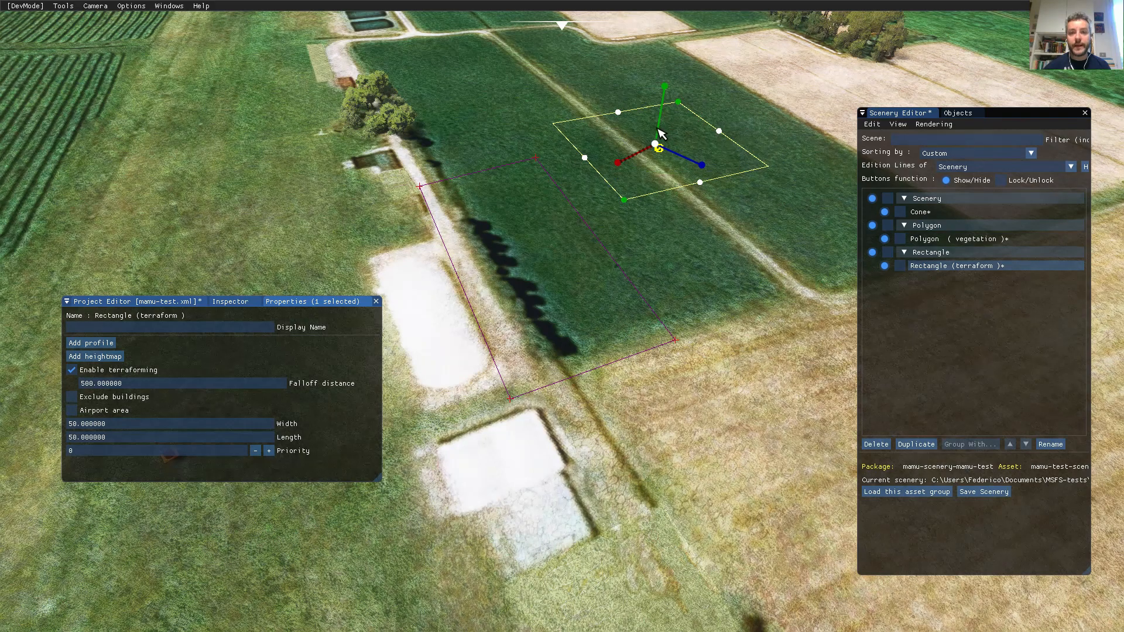
key(t)
drag(658, 128, 668, 66)
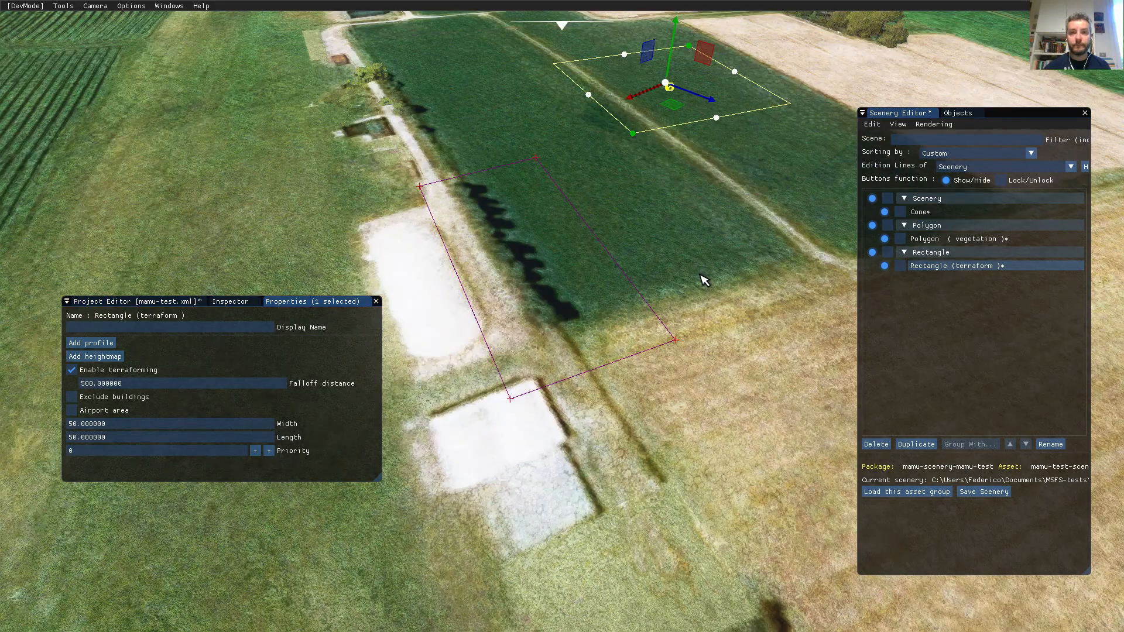
Set the rectangle's terraforming falloff distance to 1 and inspect the raised block from several angles.
scroll(701, 275, down, 2)
right_drag(697, 253, 258, 439)
right_drag(566, 286, 560, 319)
drag(130, 383, 60, 391)
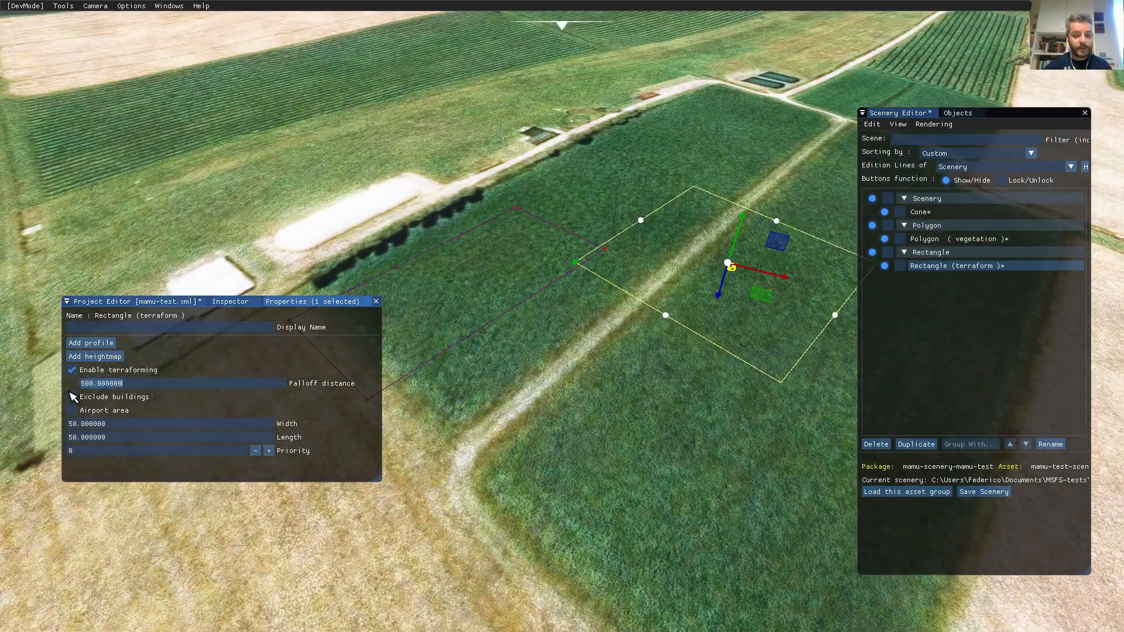
text(1)
key(Return)
right_drag(621, 395, 758, 383)
right_drag(599, 317, 732, 349)
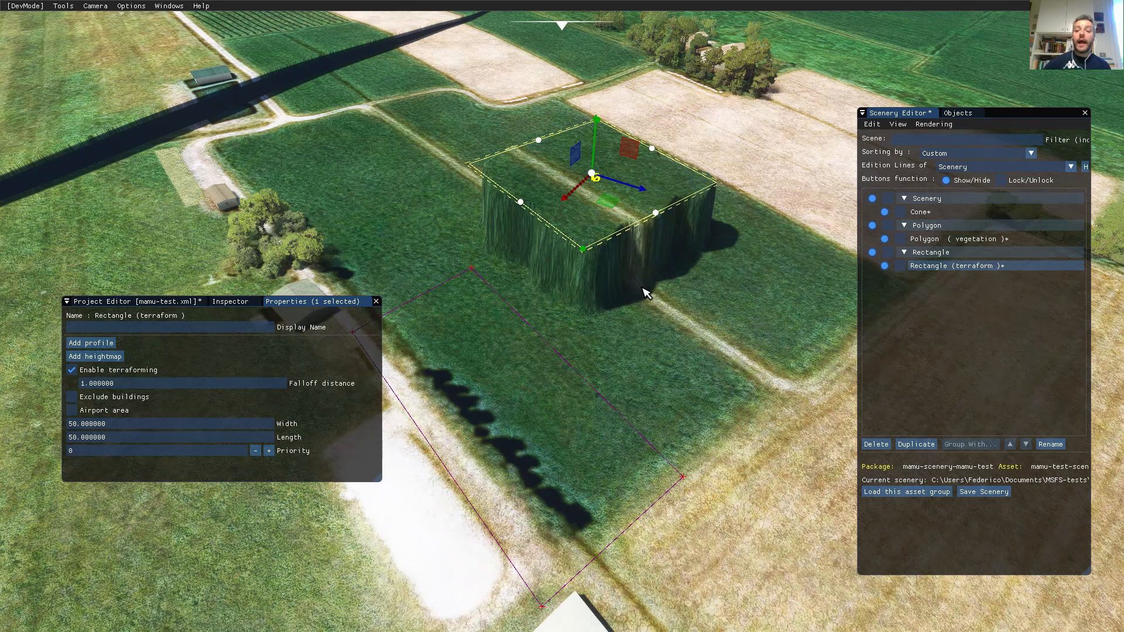
Save the scenery, then switch to File Explorer and examine the Rectangle entry in mamu-test-scene-placement.xml before closing the file.
click(1000, 496)
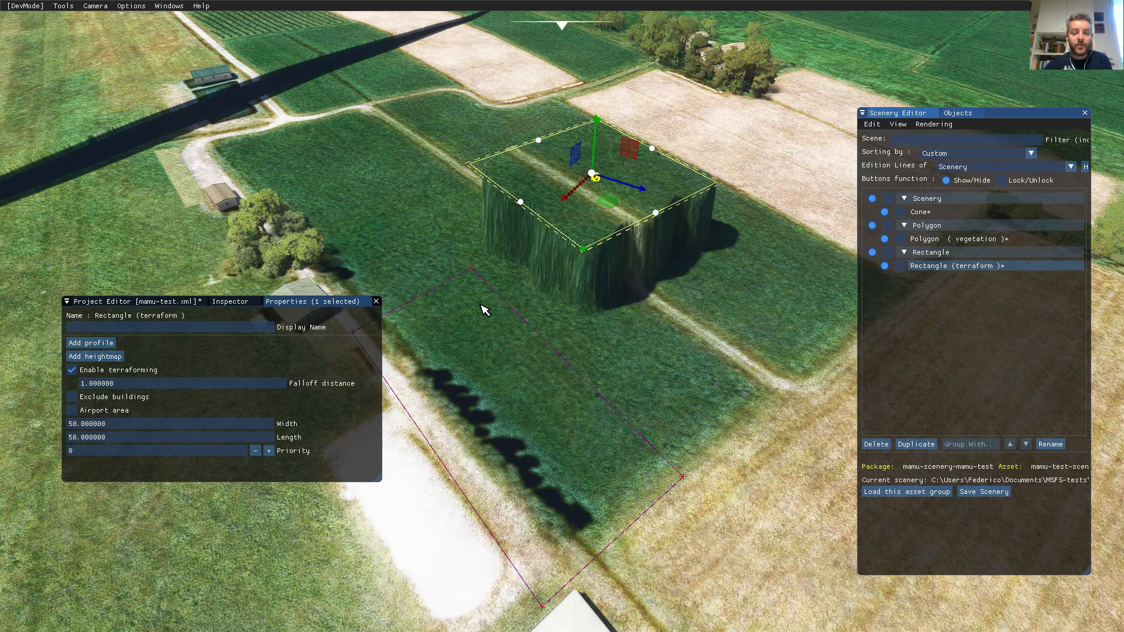
key(alt+Tab)
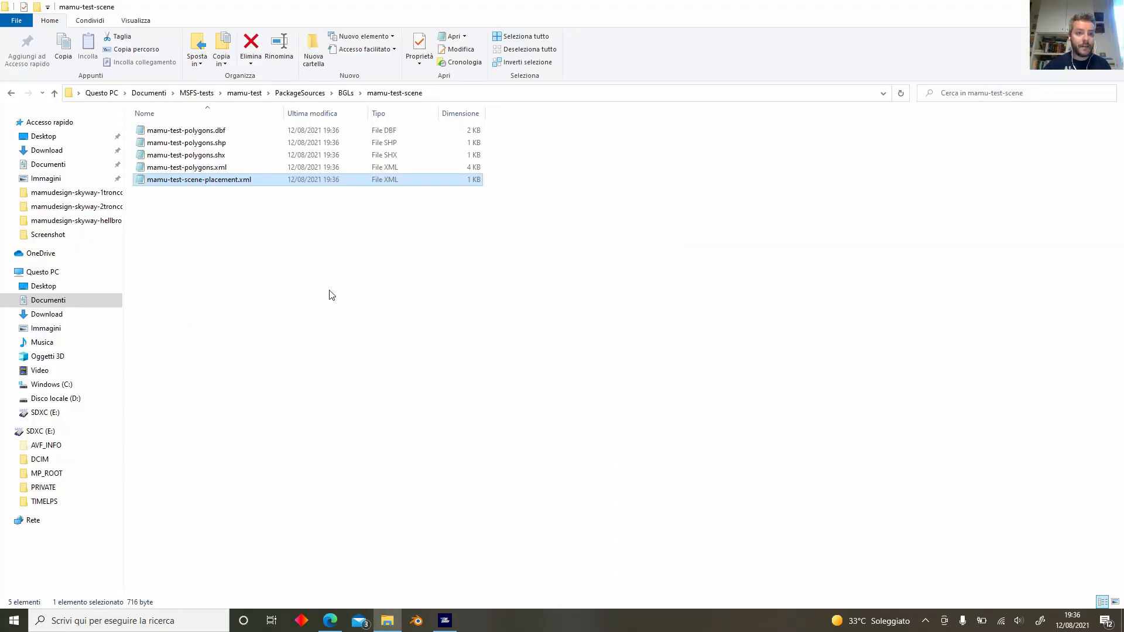
double_click(240, 185)
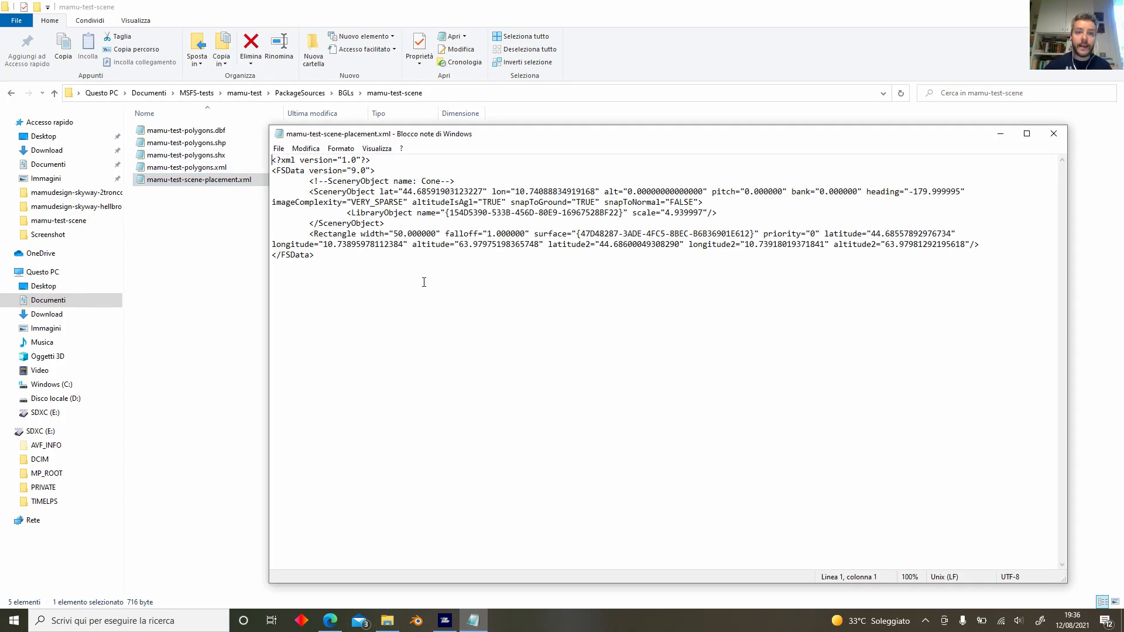
drag(308, 235, 896, 259)
click(541, 263)
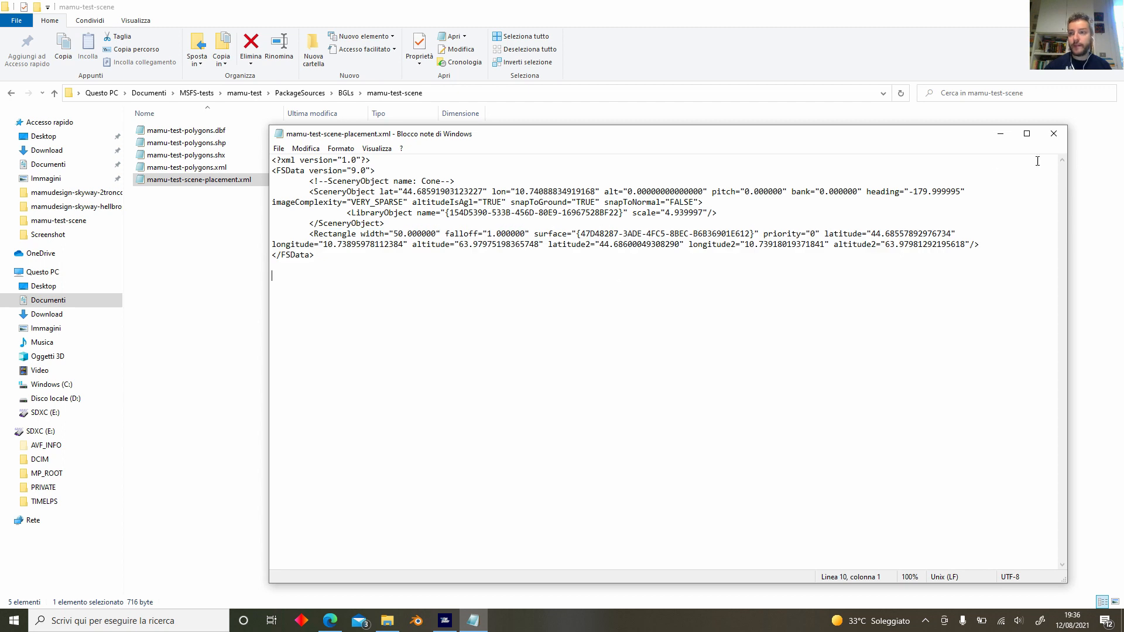
click(1053, 134)
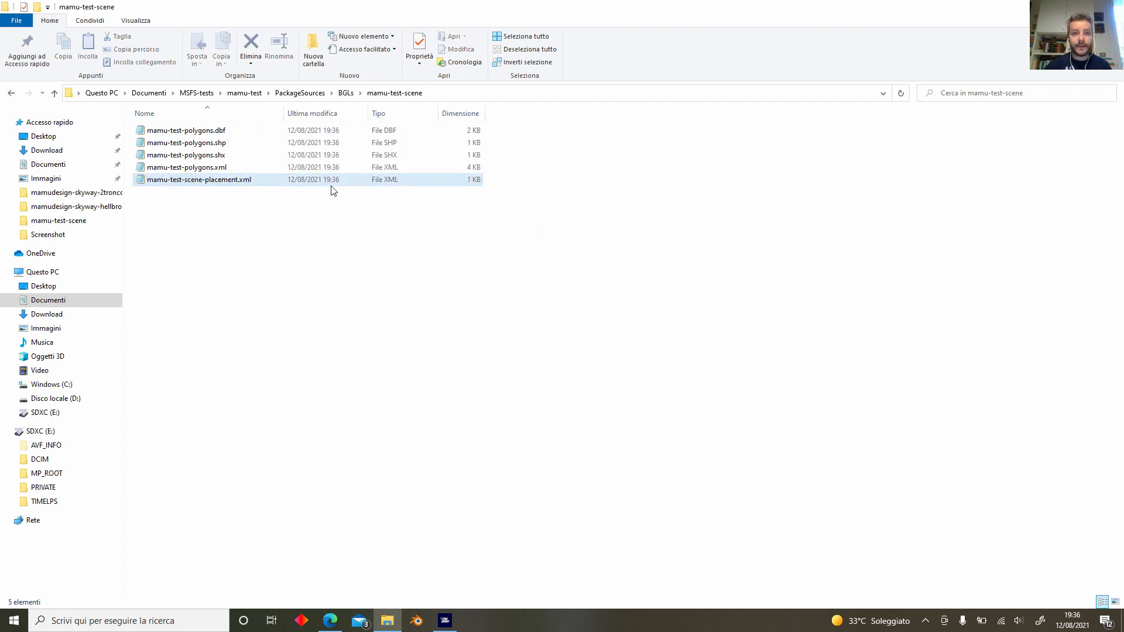
Show the creation date (Data creazione) for the files in the mamu-test-scene folder and compare it with their modification date.
key(alt+Tab)
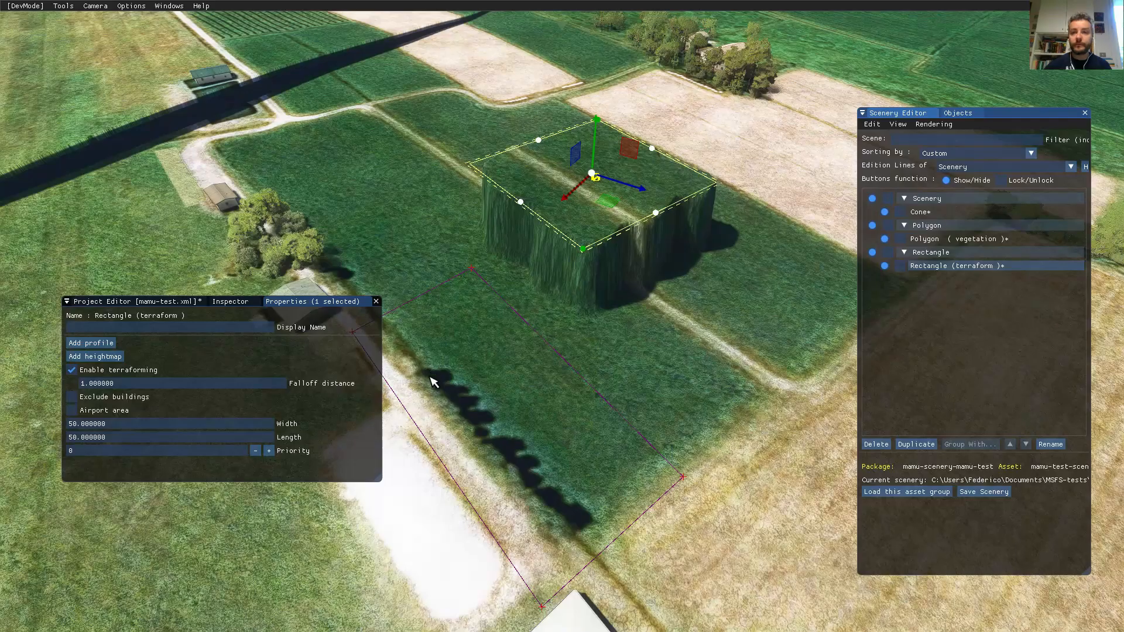
key(alt+Tab)
right_click(302, 113)
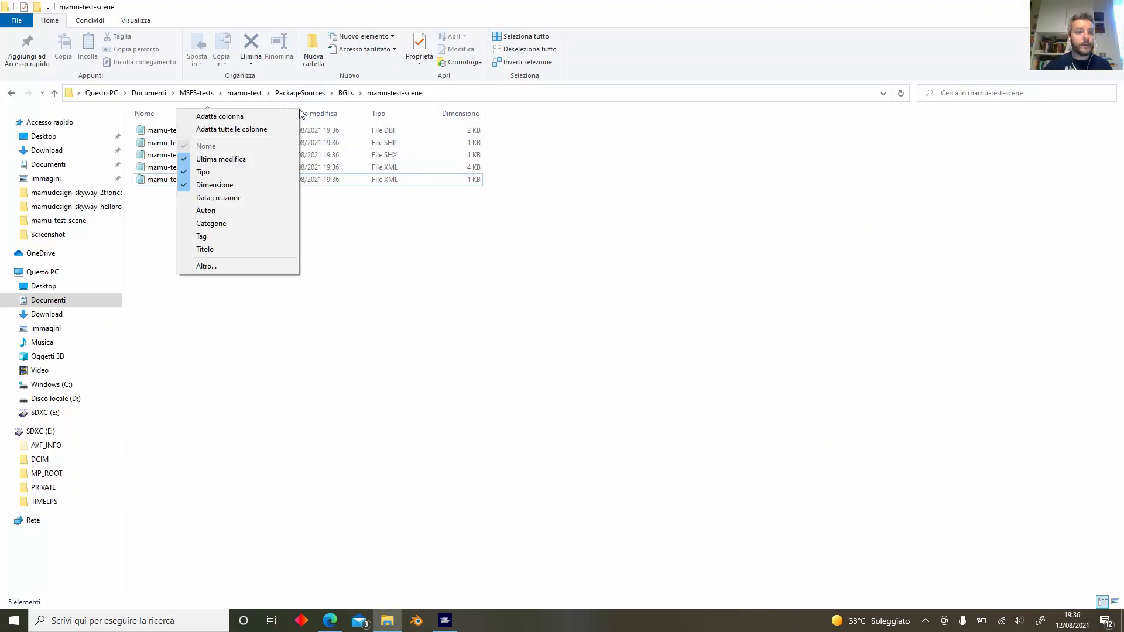
click(218, 197)
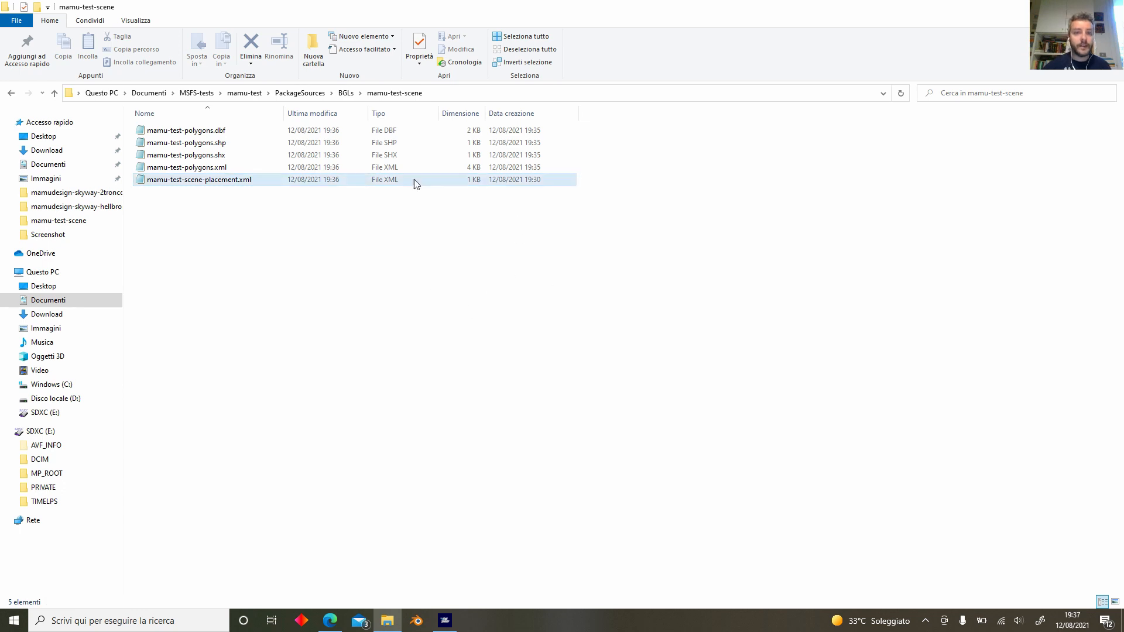
click(533, 179)
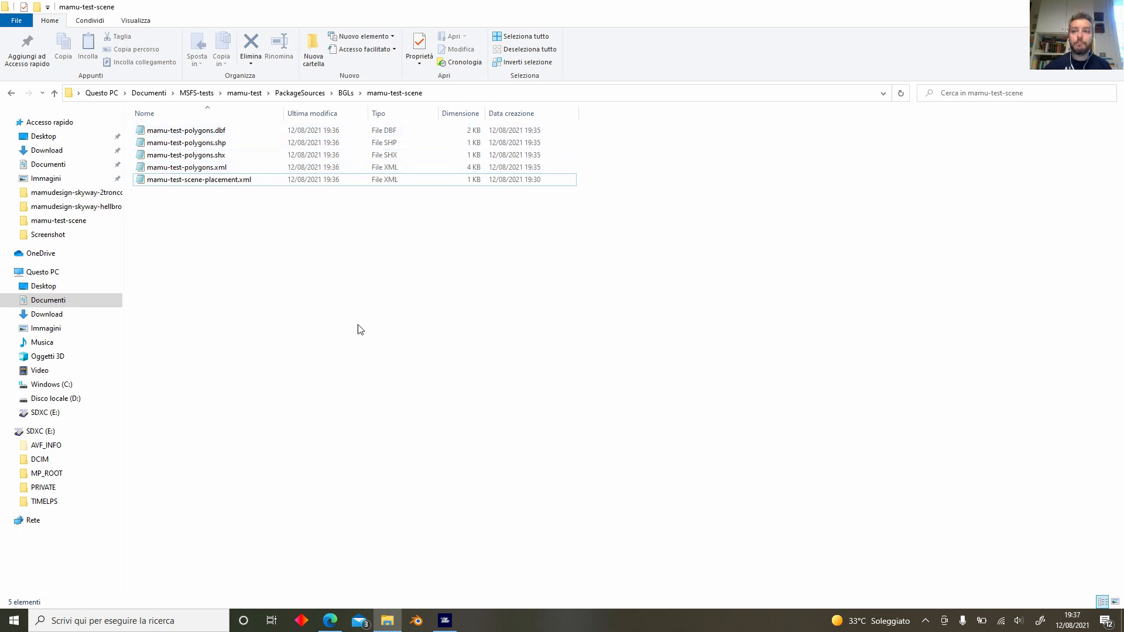
Switch back to Microsoft Flight Simulator and examine the raised block and the surrounding fields from several angles.
click(445, 620)
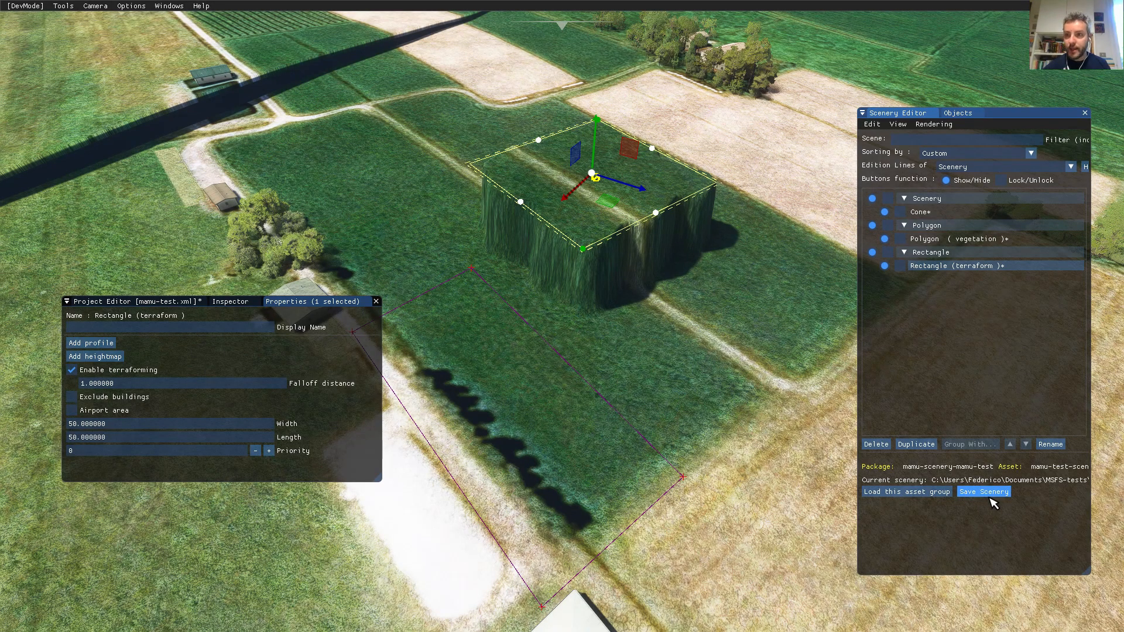
scroll(608, 412, down, 2)
middle_drag(542, 283, 794, 316)
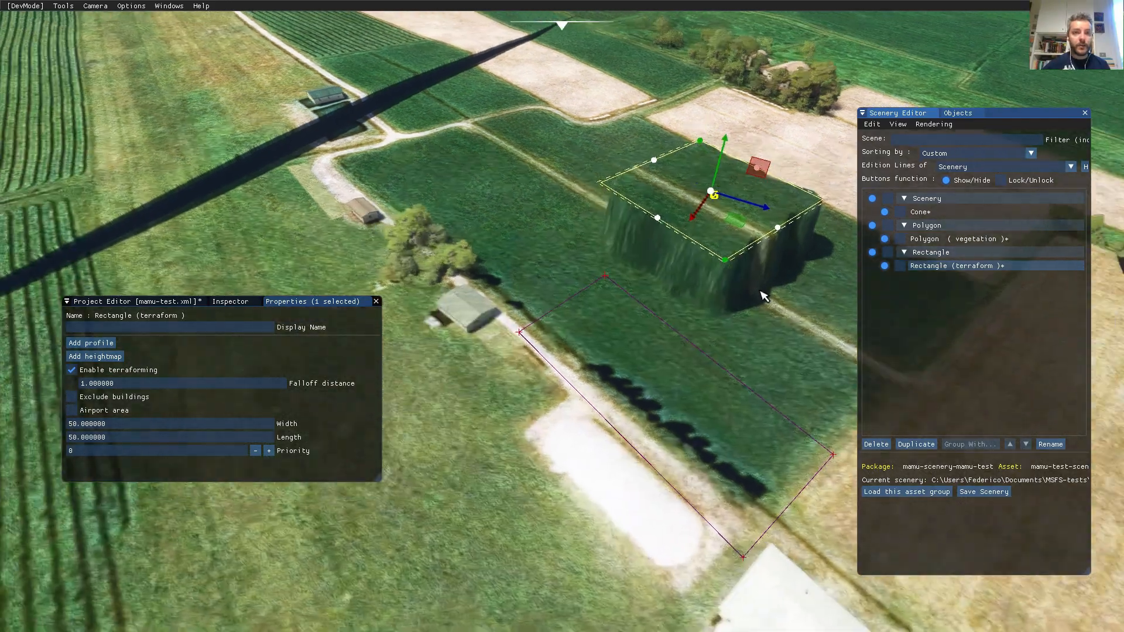
right_drag(401, 176, 428, 176)
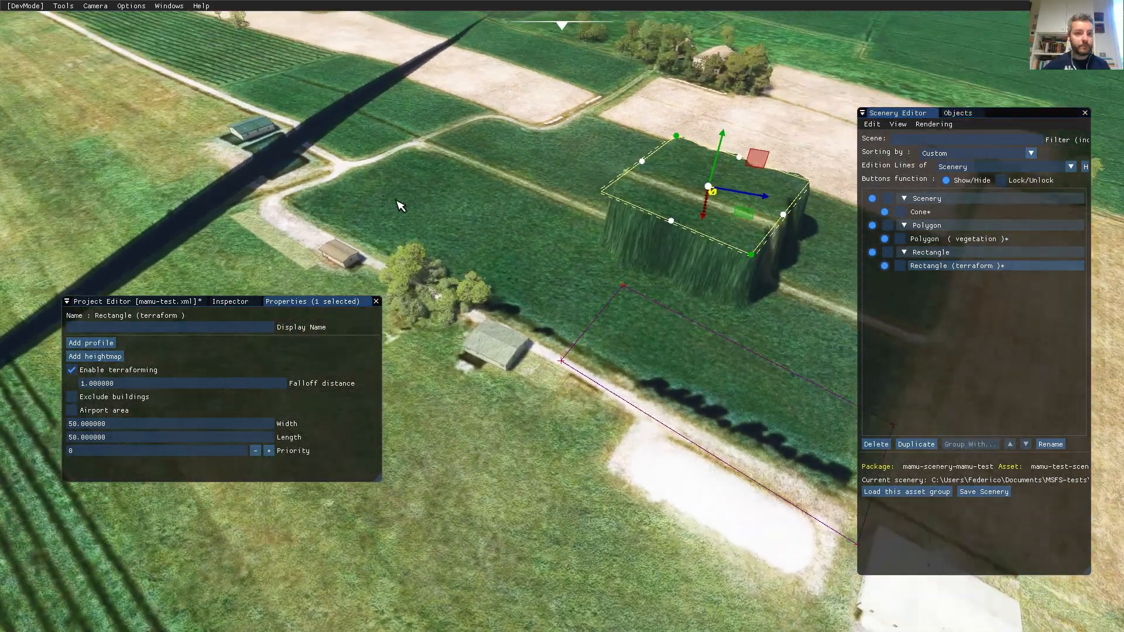
middle_drag(399, 203, 650, 291)
right_drag(650, 291, 527, 258)
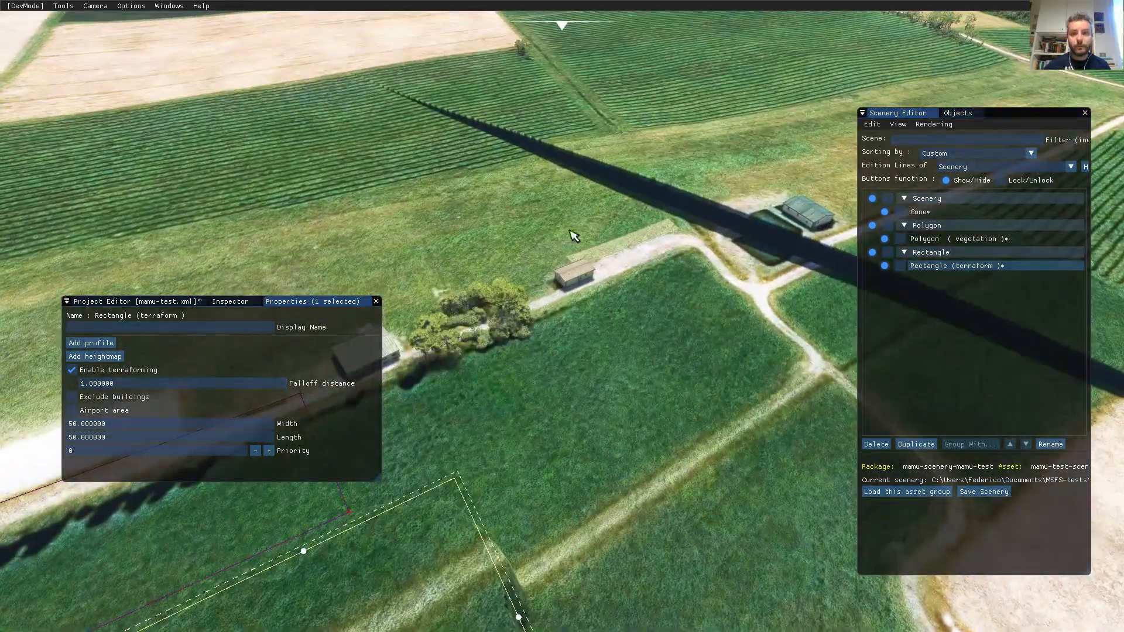
middle_drag(575, 236, 399, 320)
right_drag(703, 322, 577, 466)
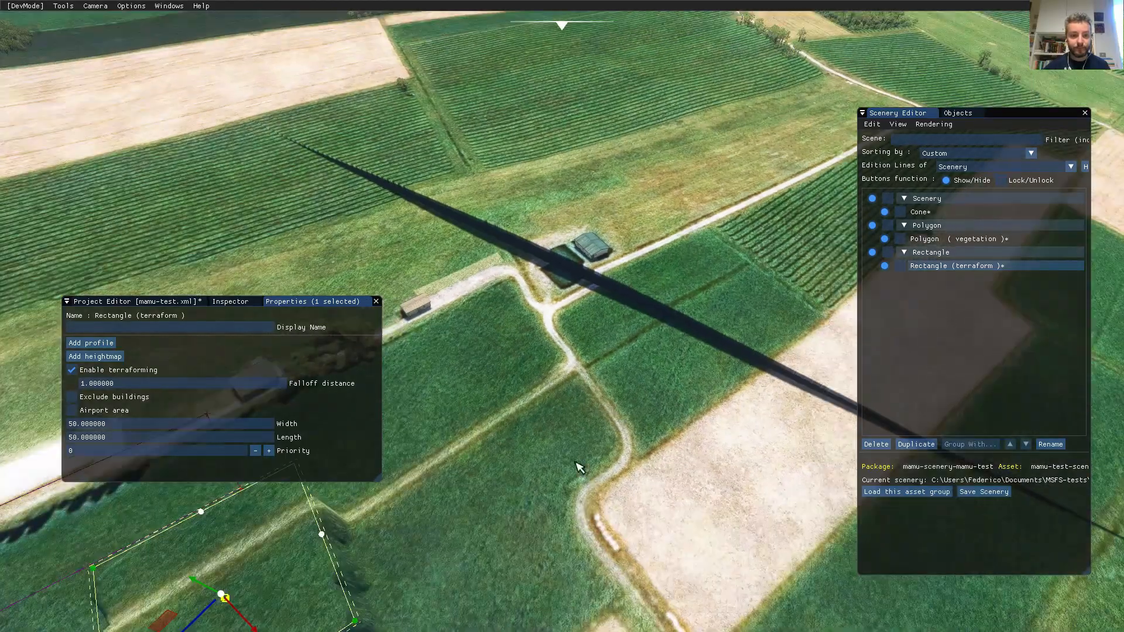
middle_drag(578, 466, 712, 445)
middle_drag(601, 338, 328, 294)
middle_drag(738, 458, 690, 294)
right_drag(690, 294, 587, 363)
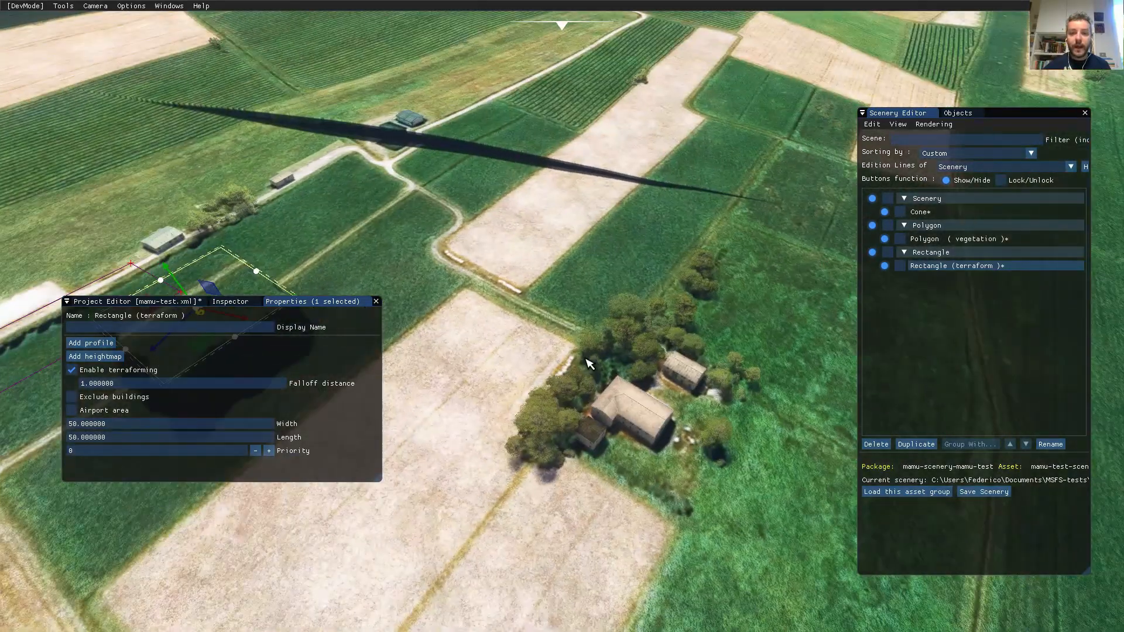
middle_drag(494, 296, 769, 288)
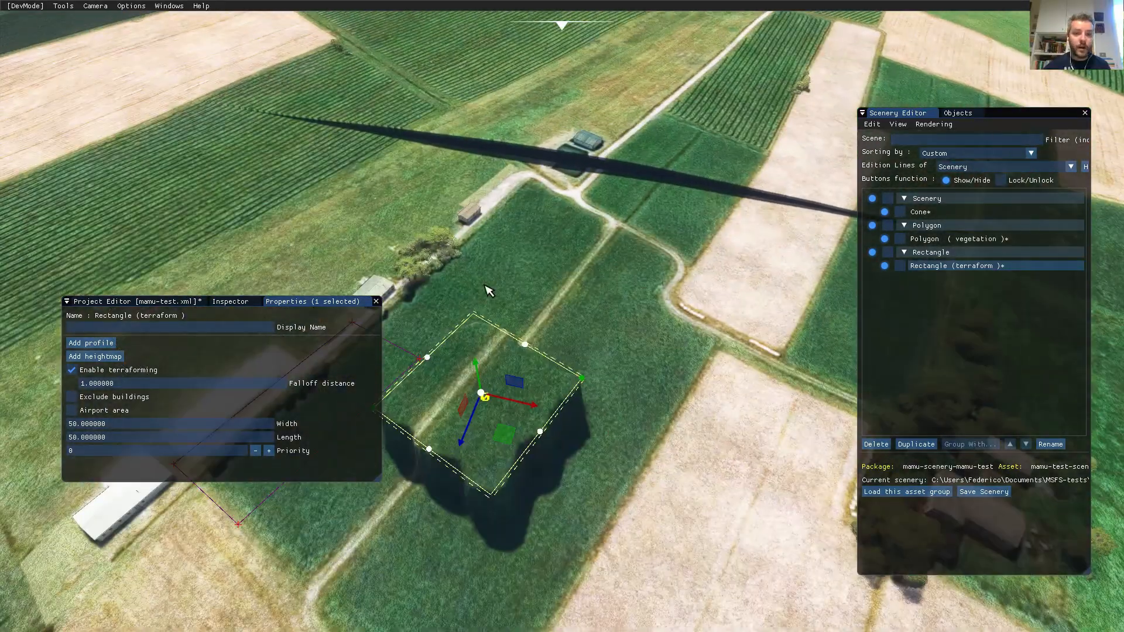
middle_drag(487, 290, 767, 393)
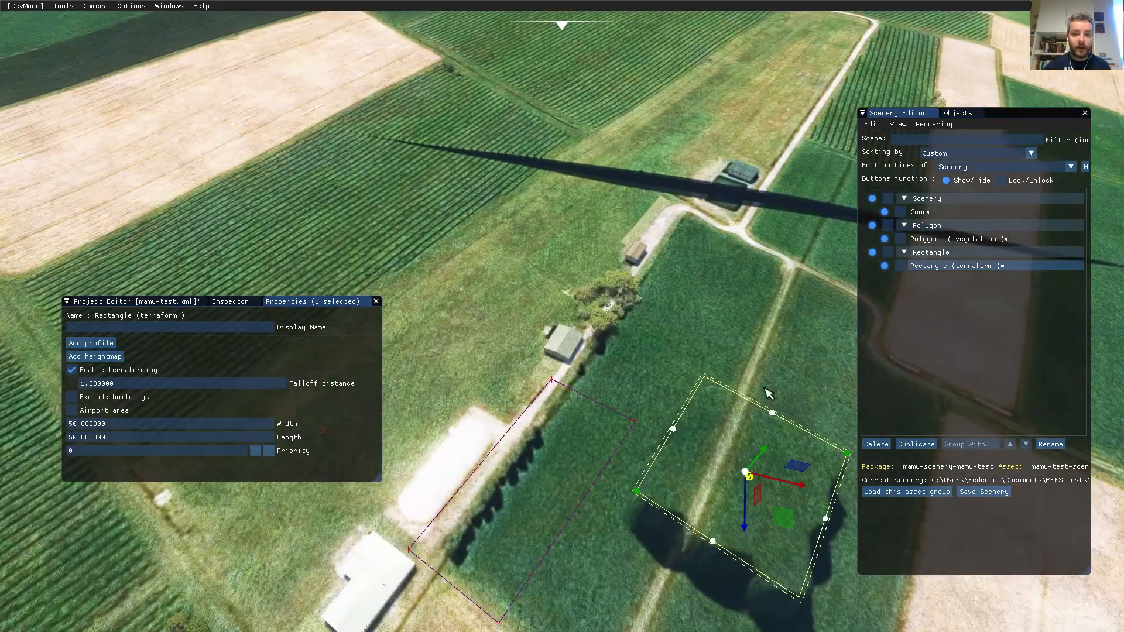
Shift the vegetation polygon over the white lot beside the tree row and move the cone slightly along the grass strip.
click(617, 417)
scroll(655, 381, down, 3)
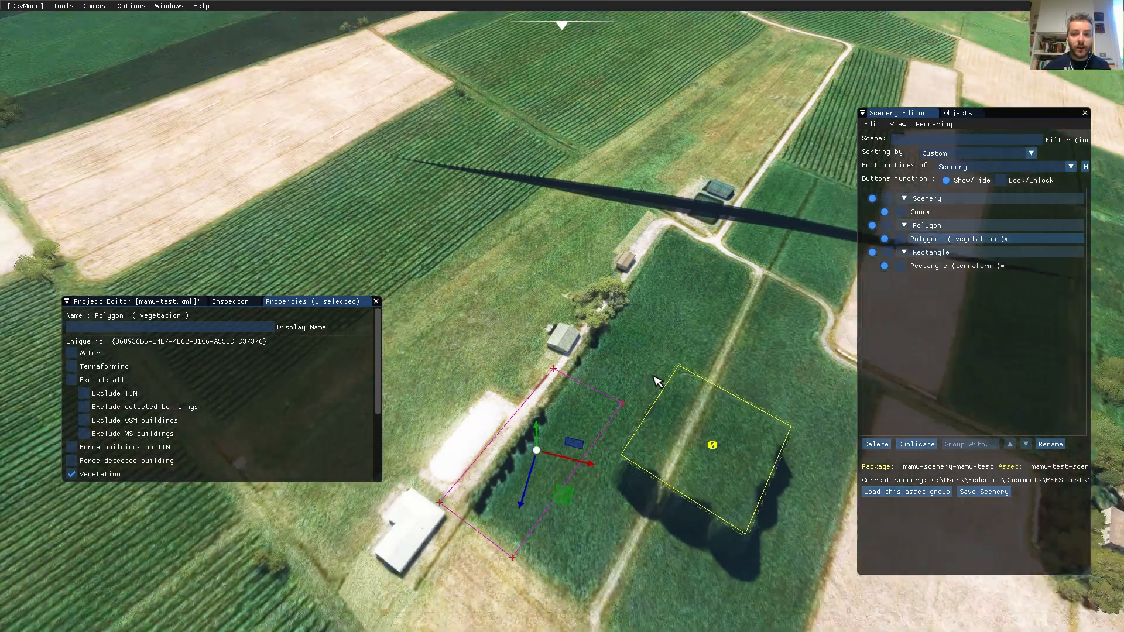
middle_drag(485, 509, 593, 508)
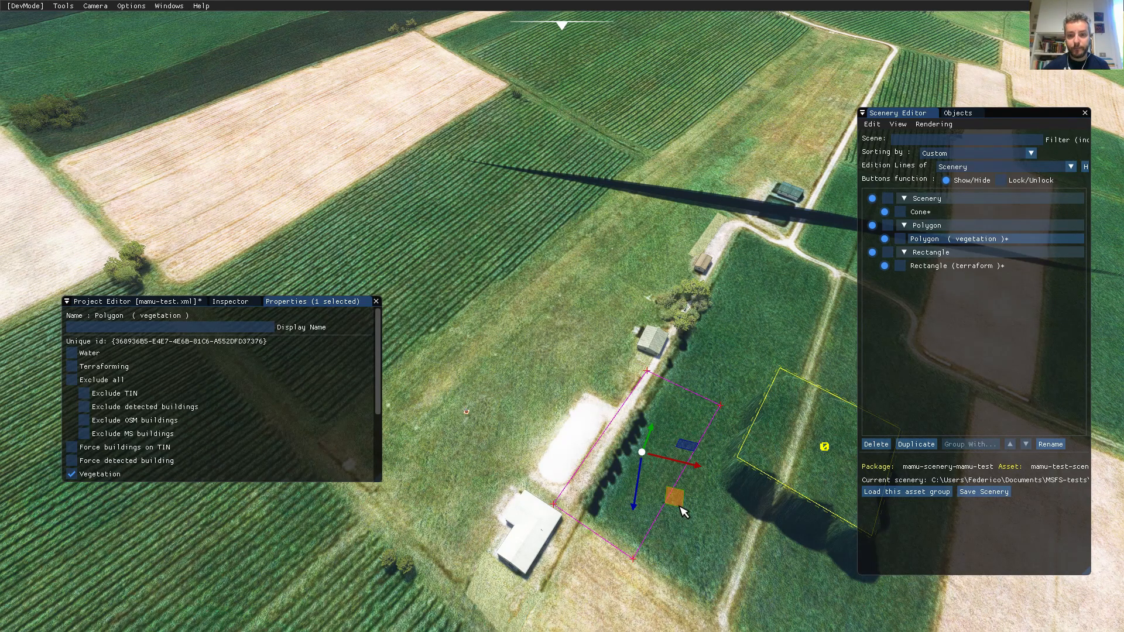
mouse_move(679, 504)
mouse_down()
mouse_move(593, 307)
mouse_move(661, 377)
mouse_move(665, 500)
mouse_up()
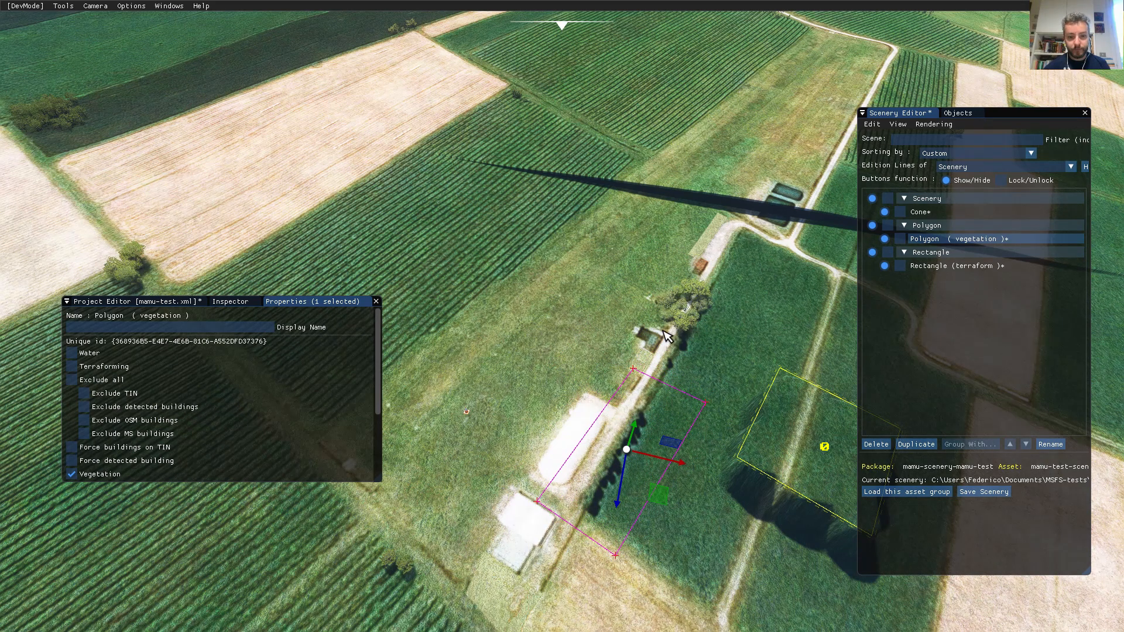
click(705, 543)
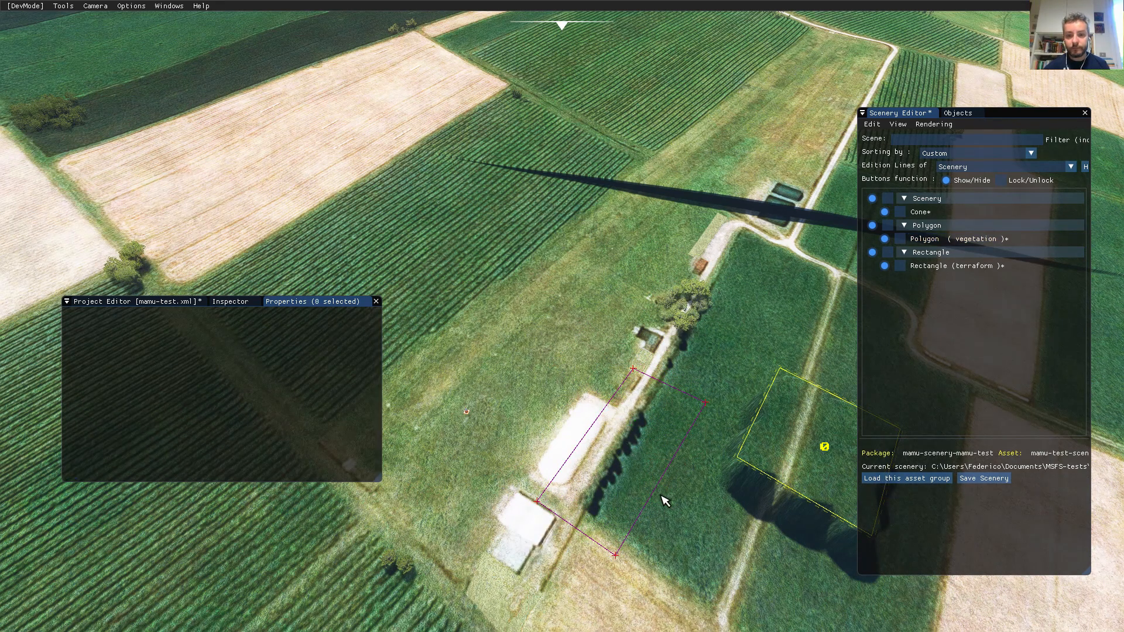
click(656, 491)
mouse_move(662, 489)
mouse_down()
mouse_move(744, 386)
mouse_move(734, 451)
mouse_move(661, 477)
mouse_up()
click(467, 412)
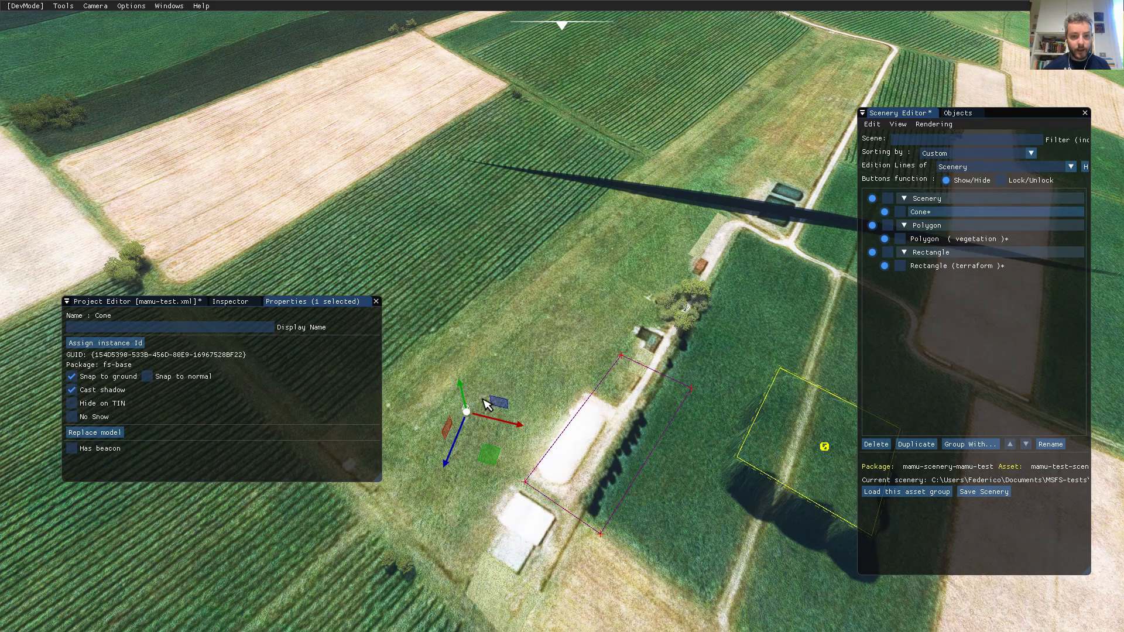
mouse_move(487, 404)
mouse_down()
mouse_move(488, 422)
mouse_move(490, 369)
mouse_move(488, 405)
mouse_move(487, 387)
mouse_up()
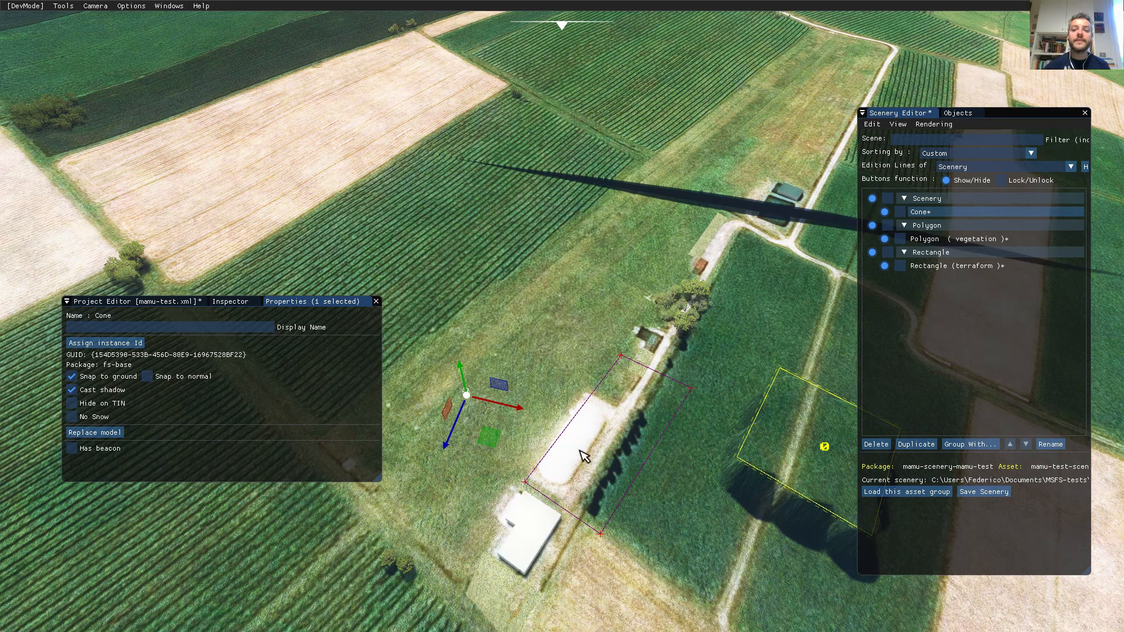
Duplicate the vegetation polygon, place the copy over the trees and small buildings along the track, and review its vegetation settings.
click(647, 464)
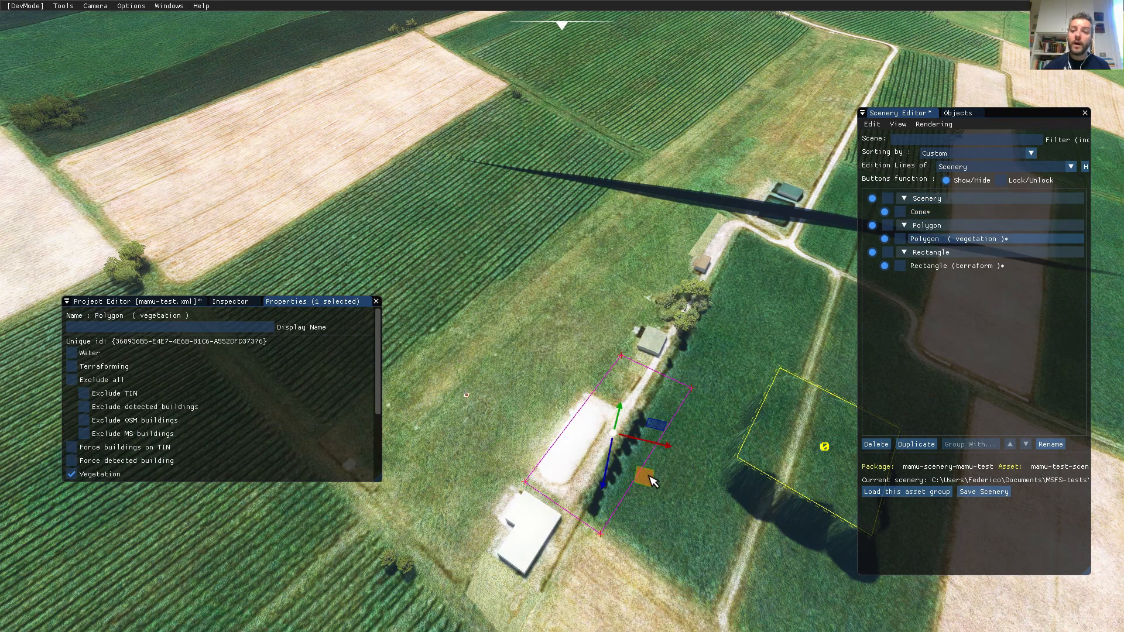
click(929, 449)
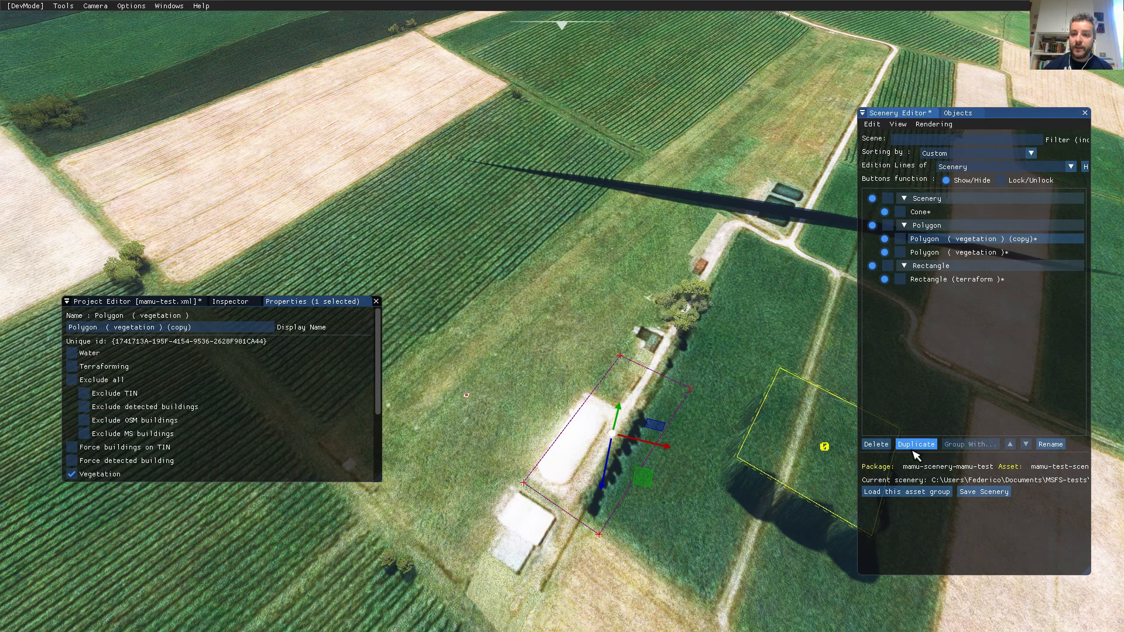
drag(647, 481, 731, 353)
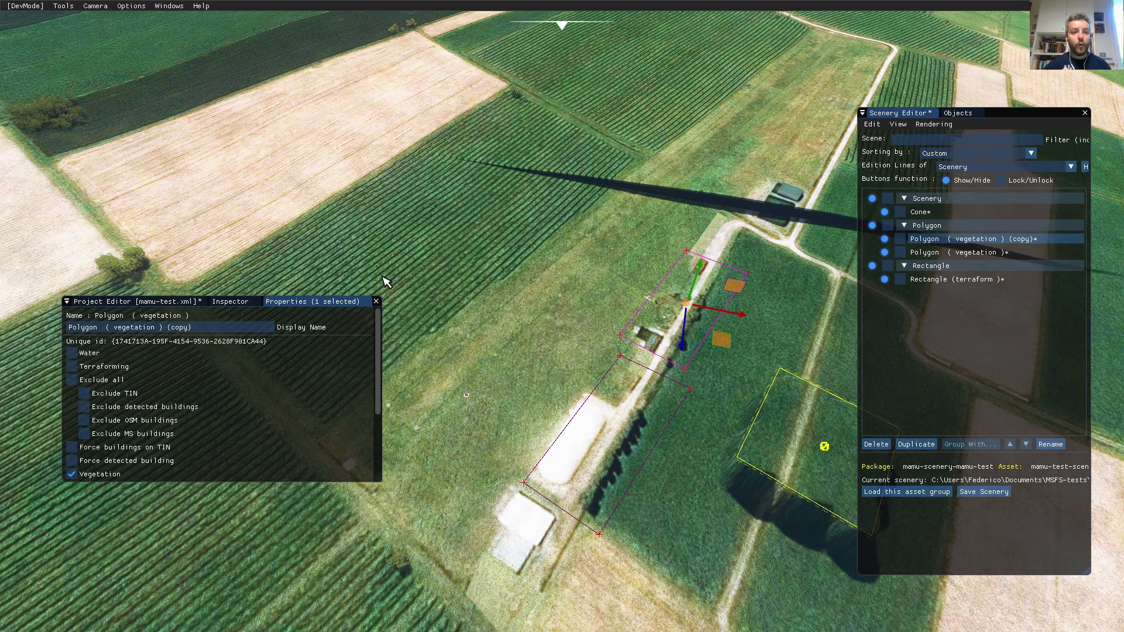
scroll(382, 402, down, 2)
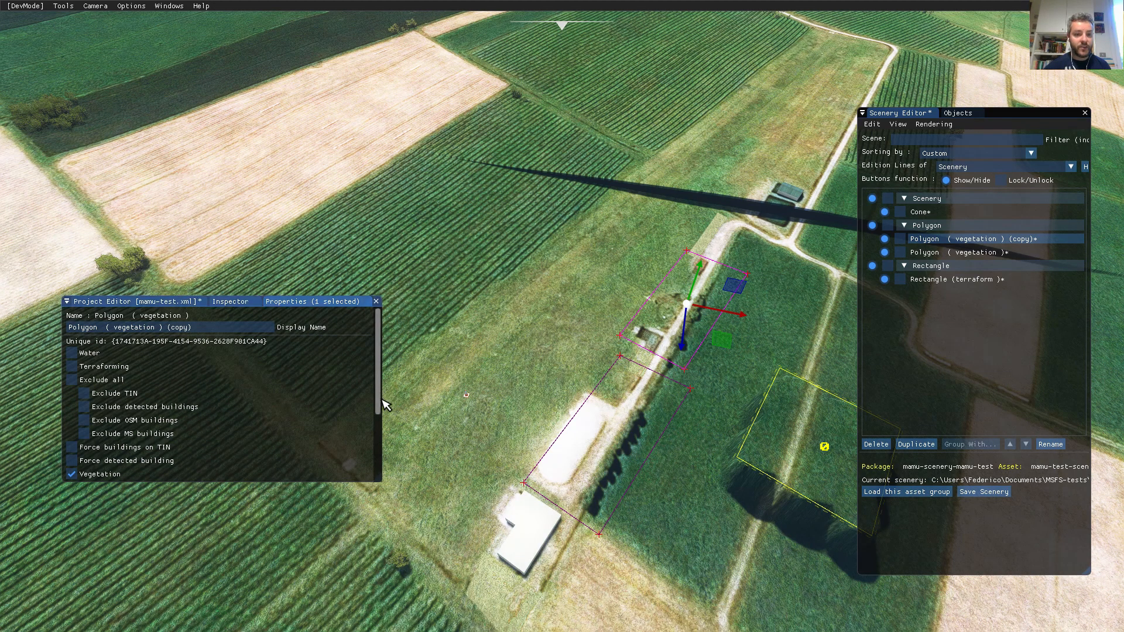
right_drag(709, 462, 806, 462)
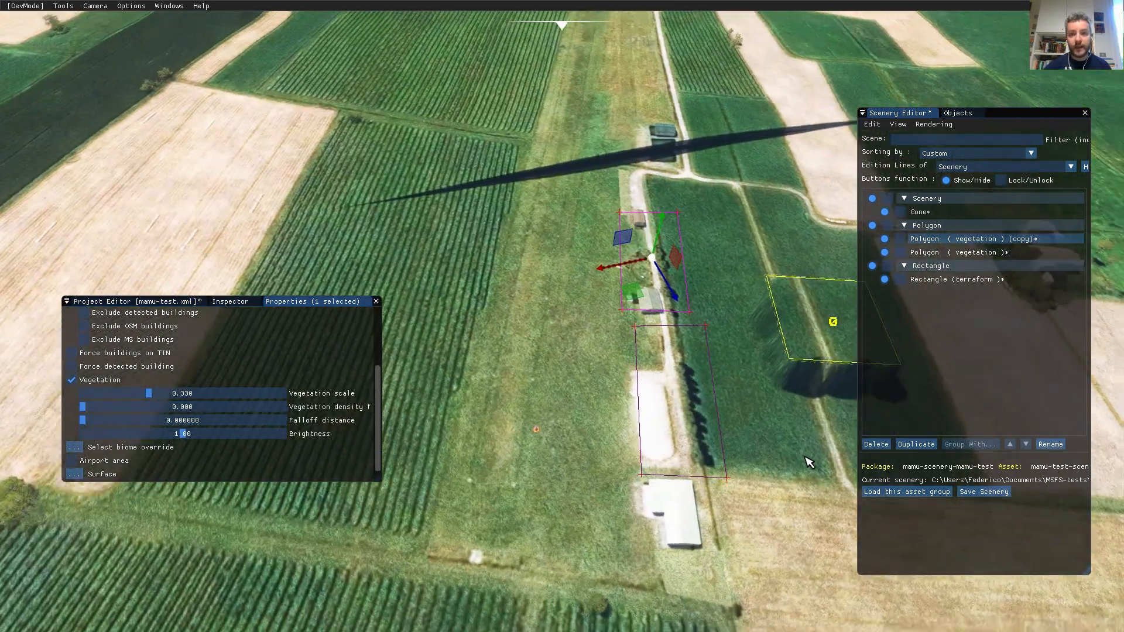
right_drag(603, 442, 742, 444)
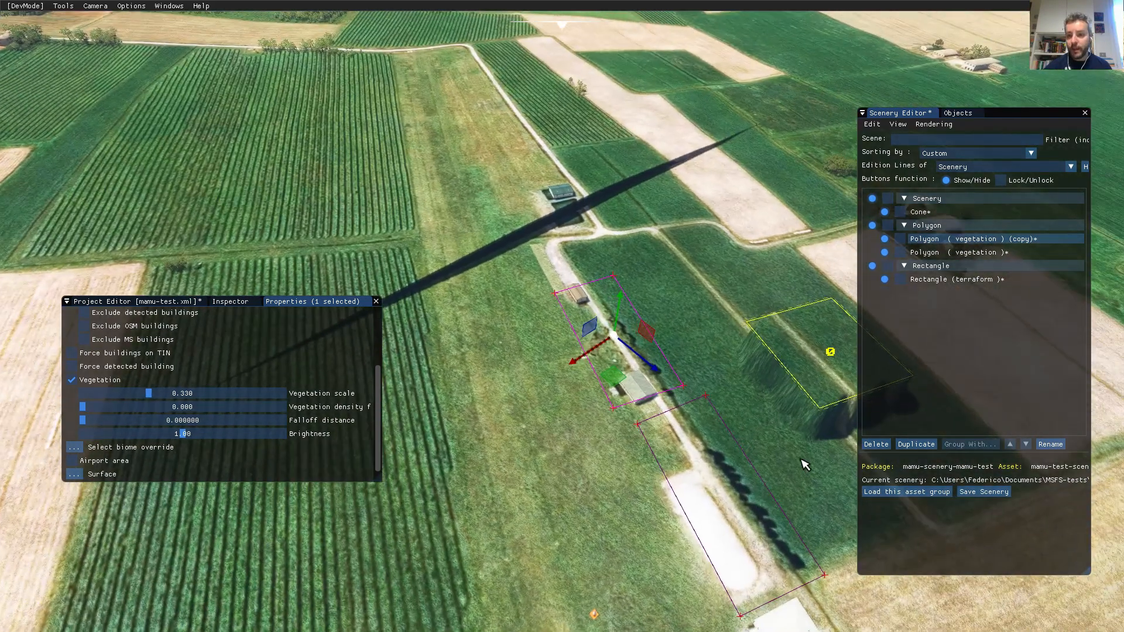
Save the scenery, check the files' modification times in File Explorer, and return to Microsoft Flight Simulator.
click(988, 496)
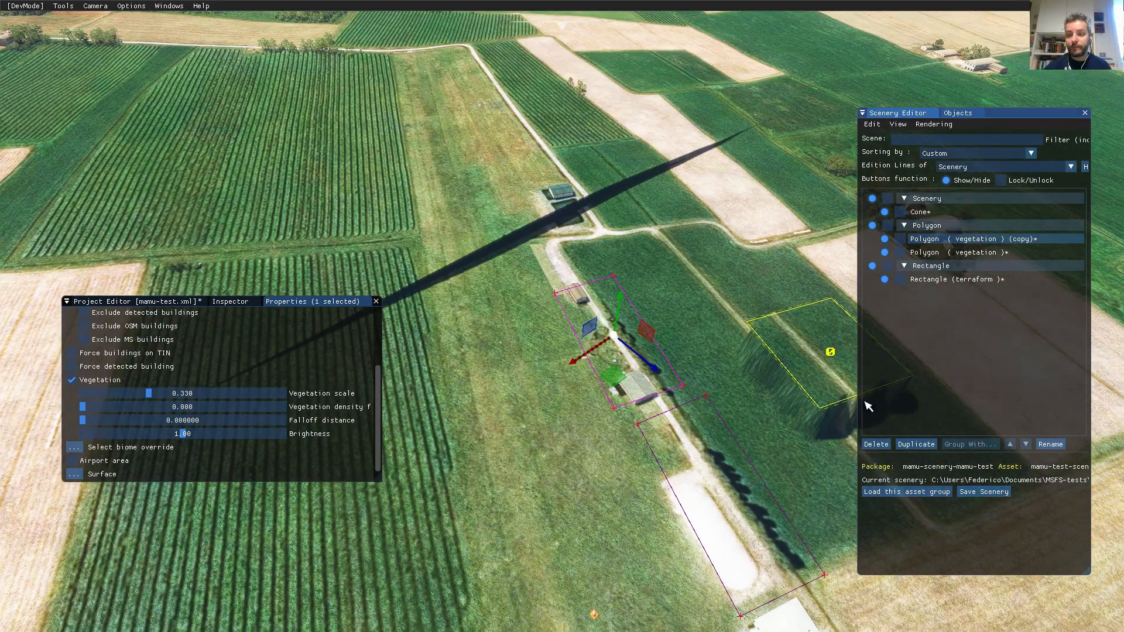
key(alt+Tab)
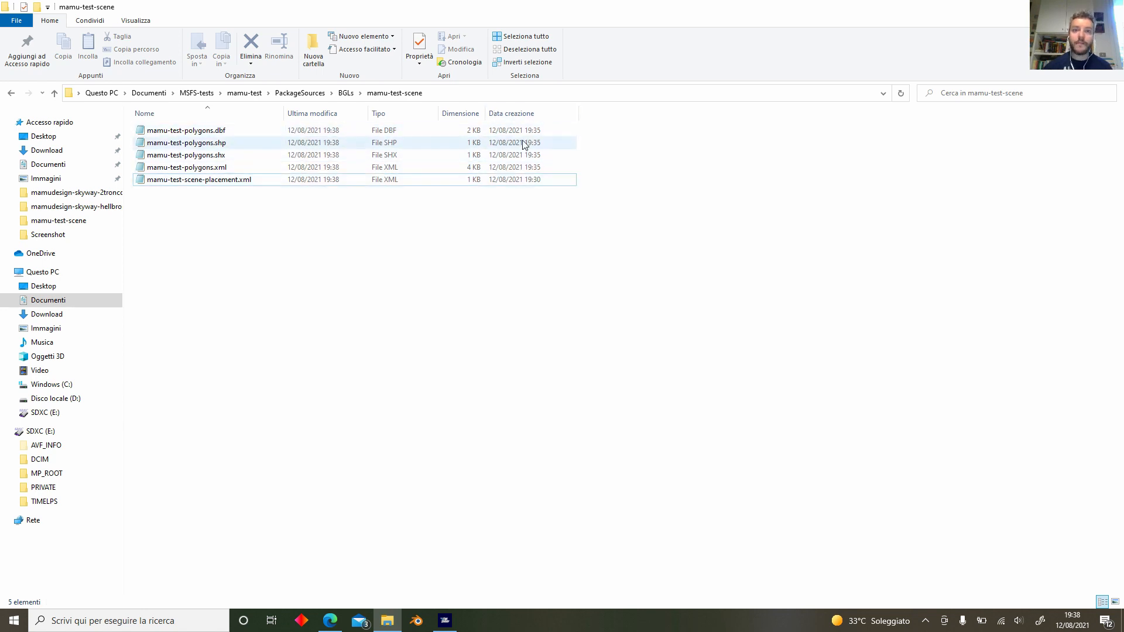
key(alt+Tab)
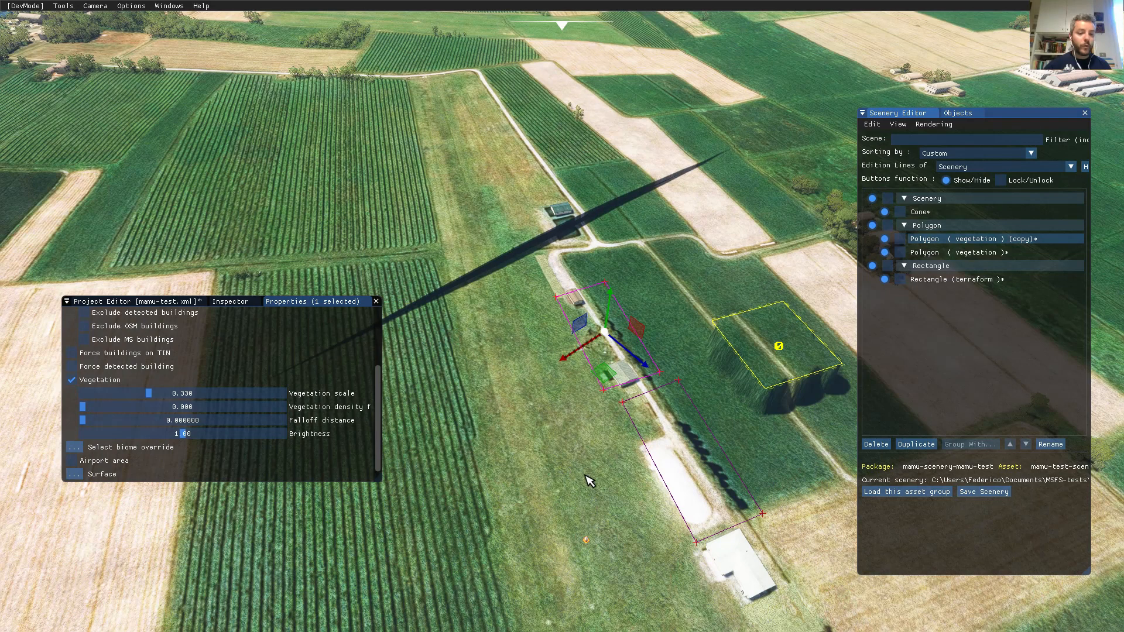
right_drag(577, 439, 560, 380)
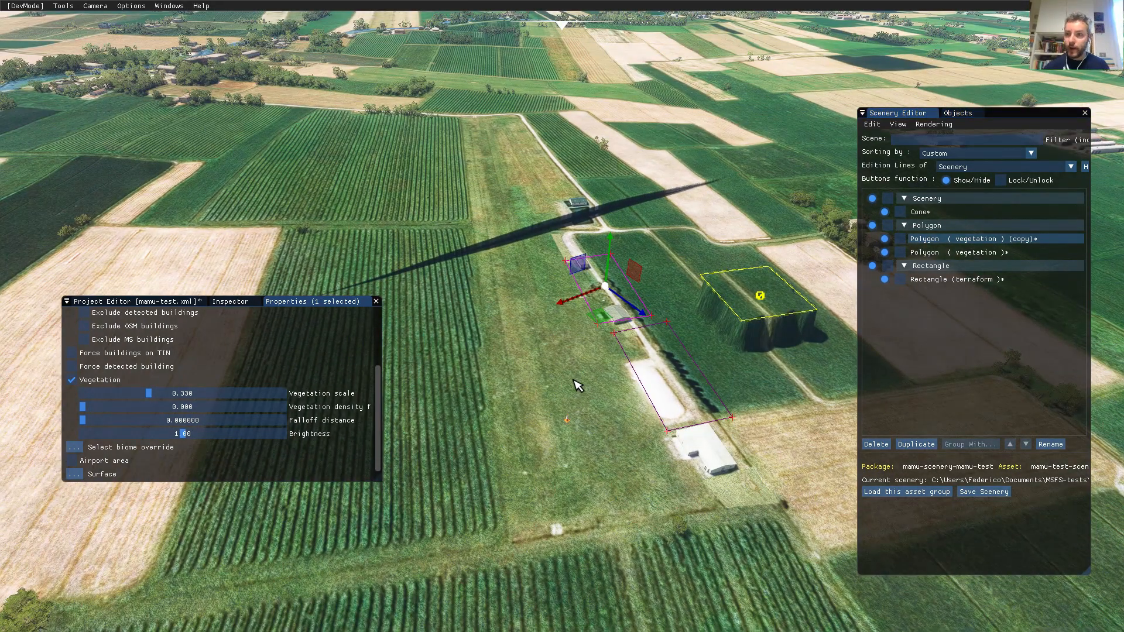
Save the mamu-test project in the Project Editor.
click(125, 302)
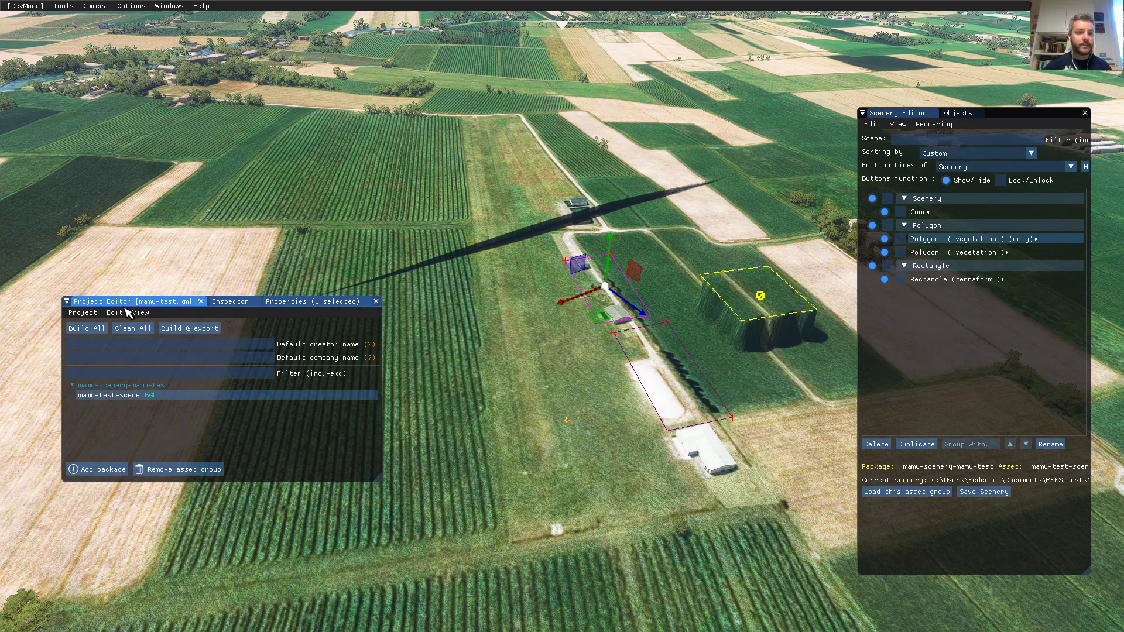
click(93, 315)
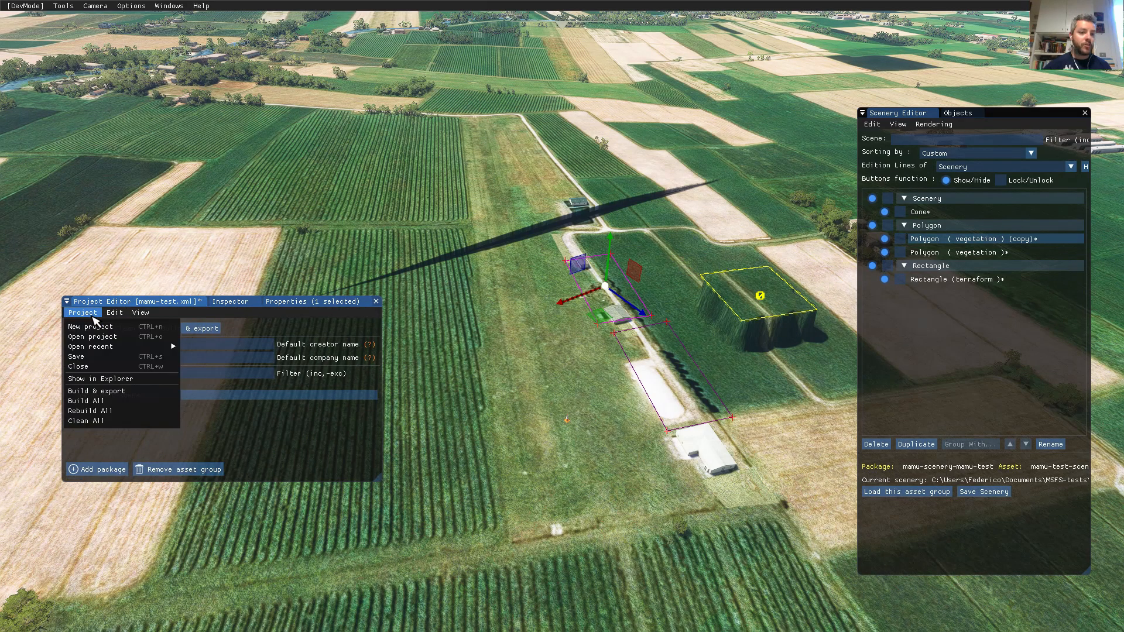
click(82, 356)
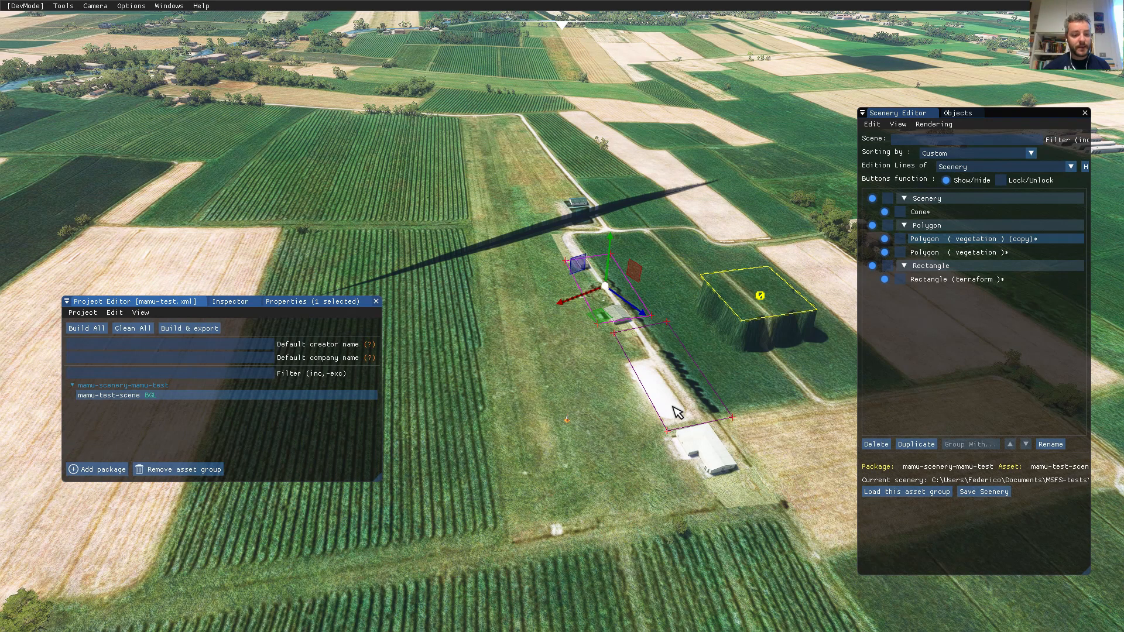
Switch to File Explorer, open mamu-test.xml from the mamu-test project folder, and examine its Packages entry.
key(alt+Tab)
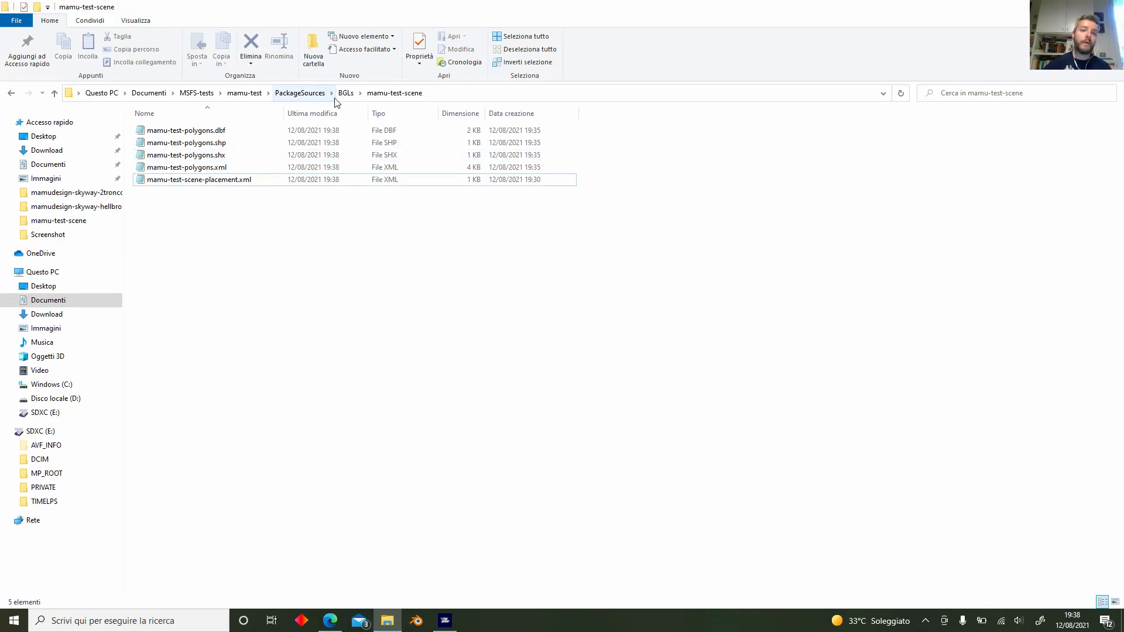
click(346, 93)
click(301, 94)
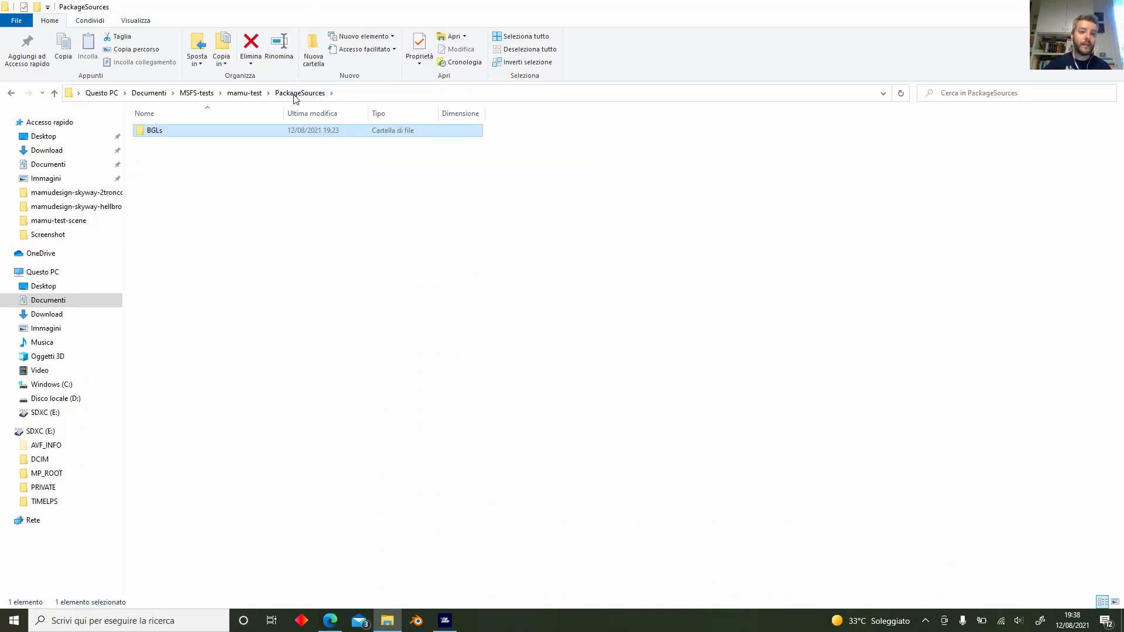
click(246, 94)
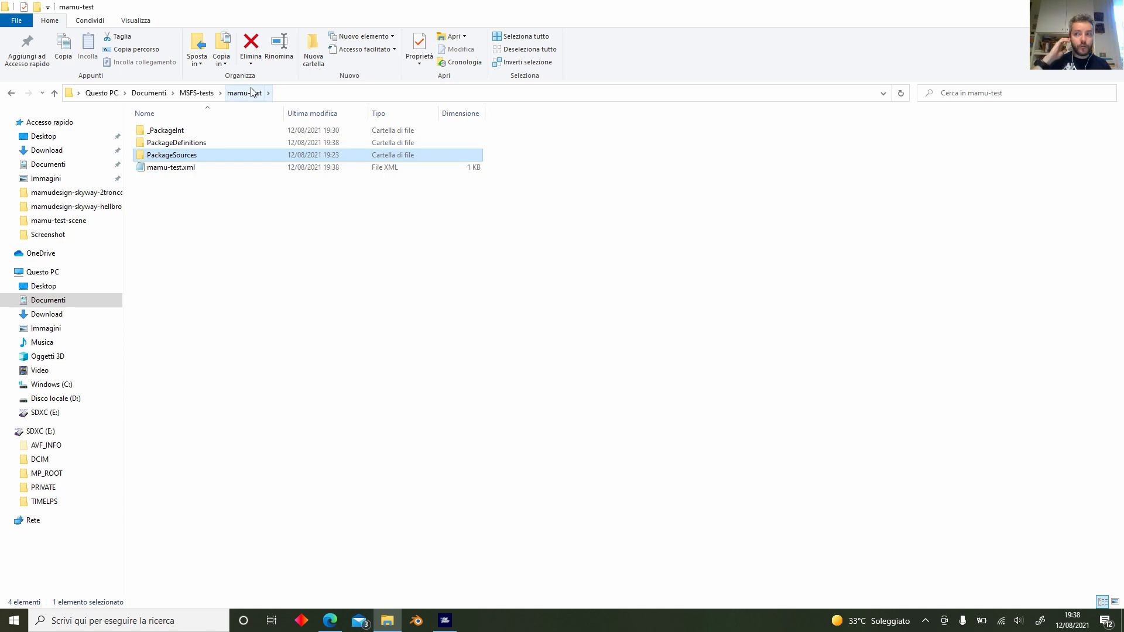
double_click(198, 170)
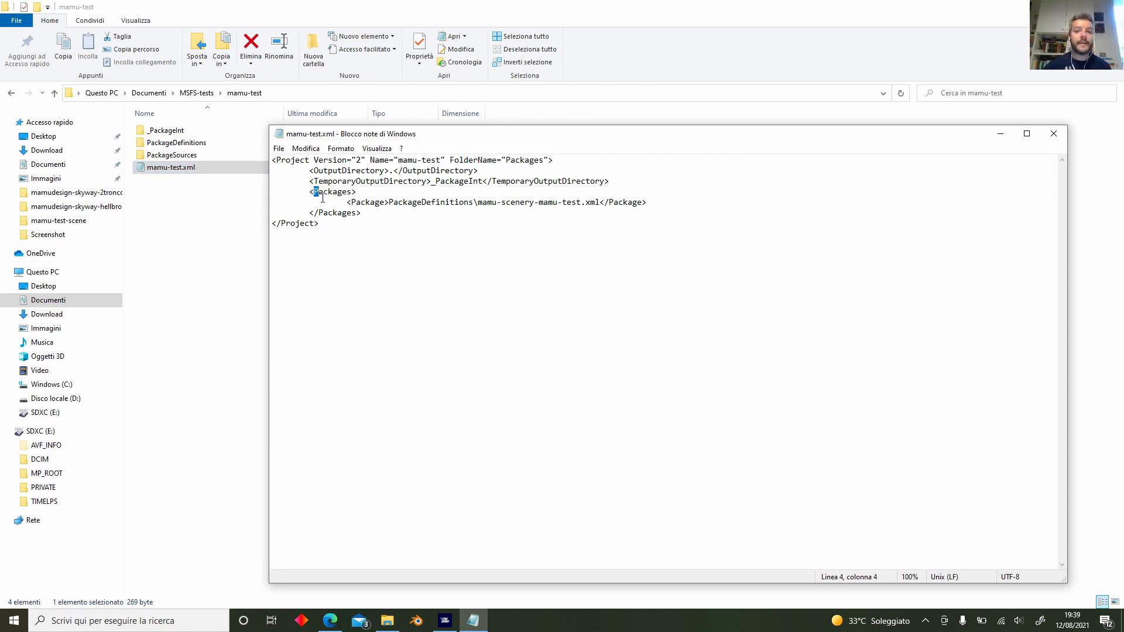
drag(323, 199, 657, 206)
click(657, 206)
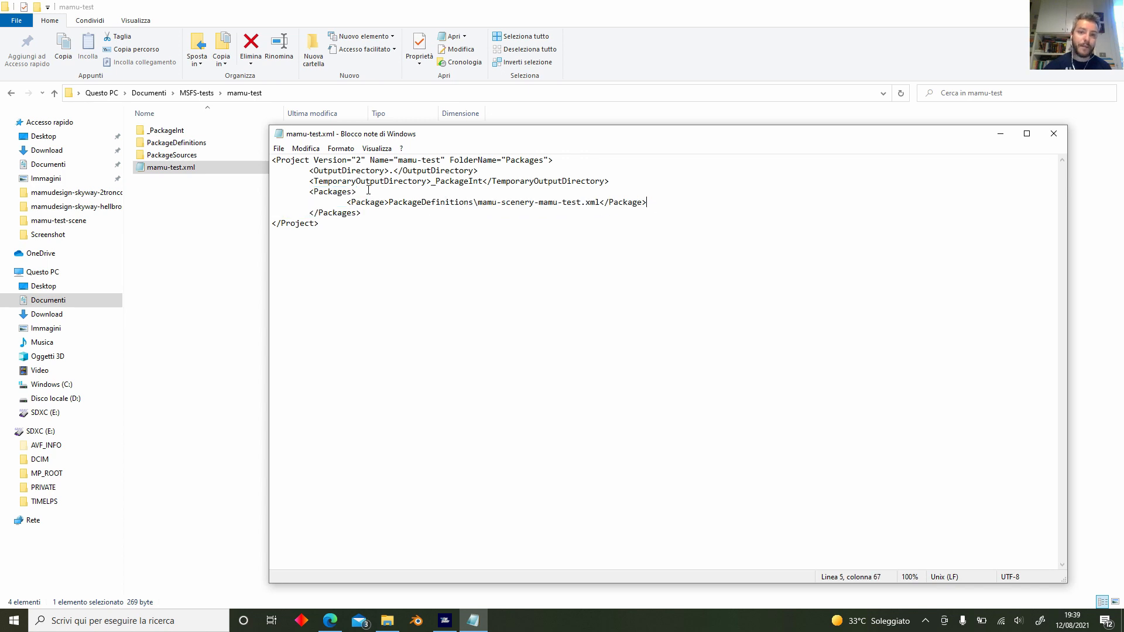
drag(483, 202, 656, 205)
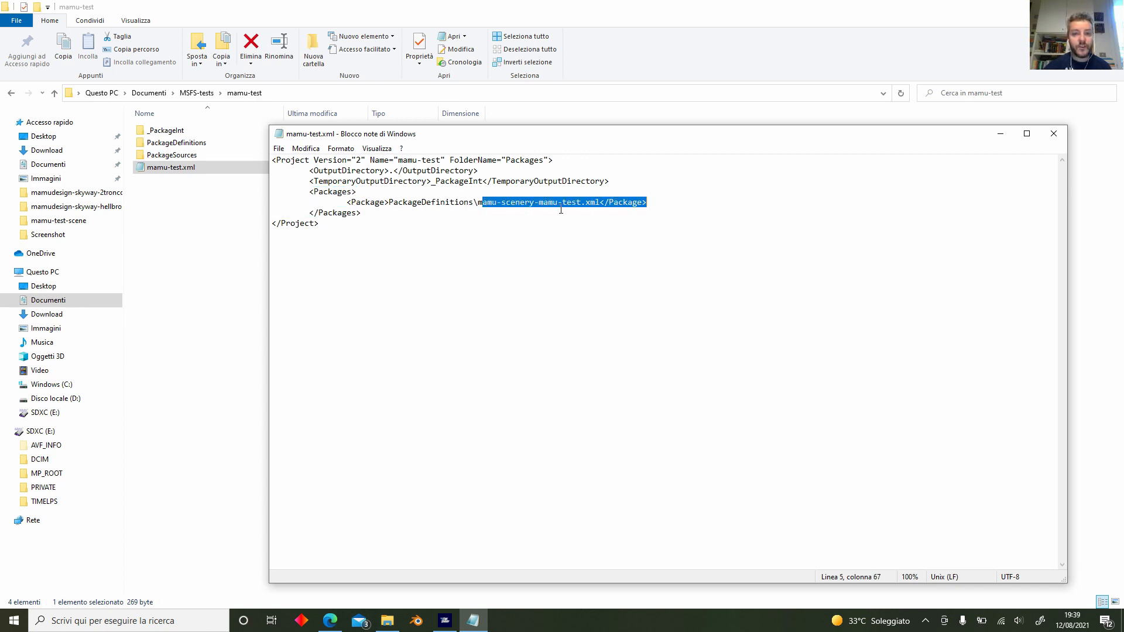
click(690, 212)
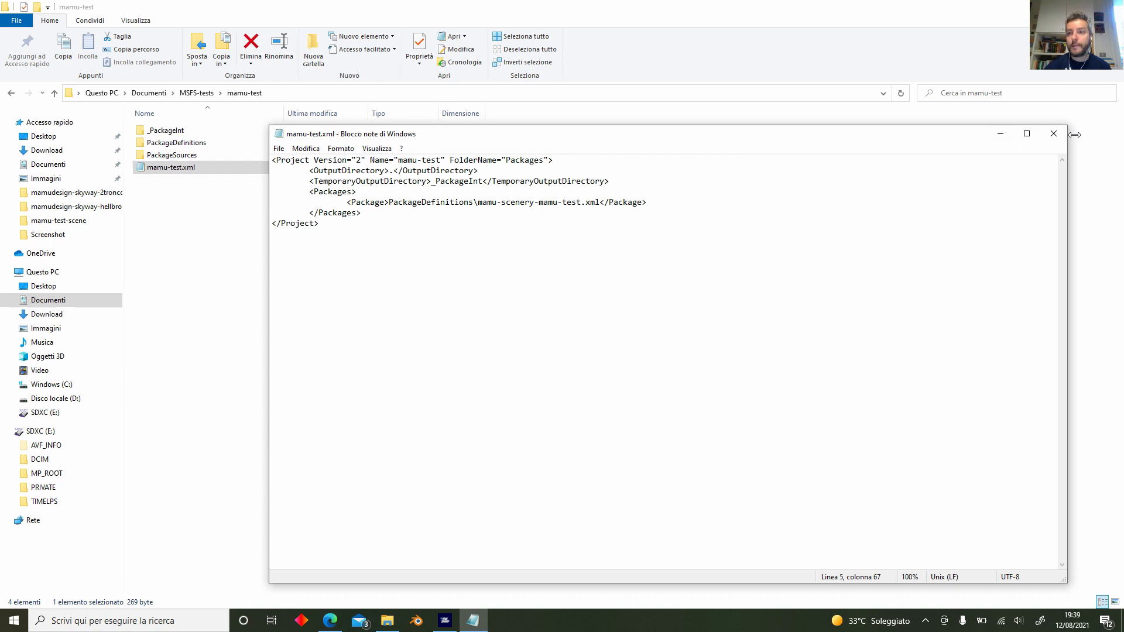
click(1054, 133)
Open mamu-scenery-mamu-test.xml from PackageDefinitions, examine its mamu-test-scene asset group, and return to the mamu-test folder.
double_click(175, 143)
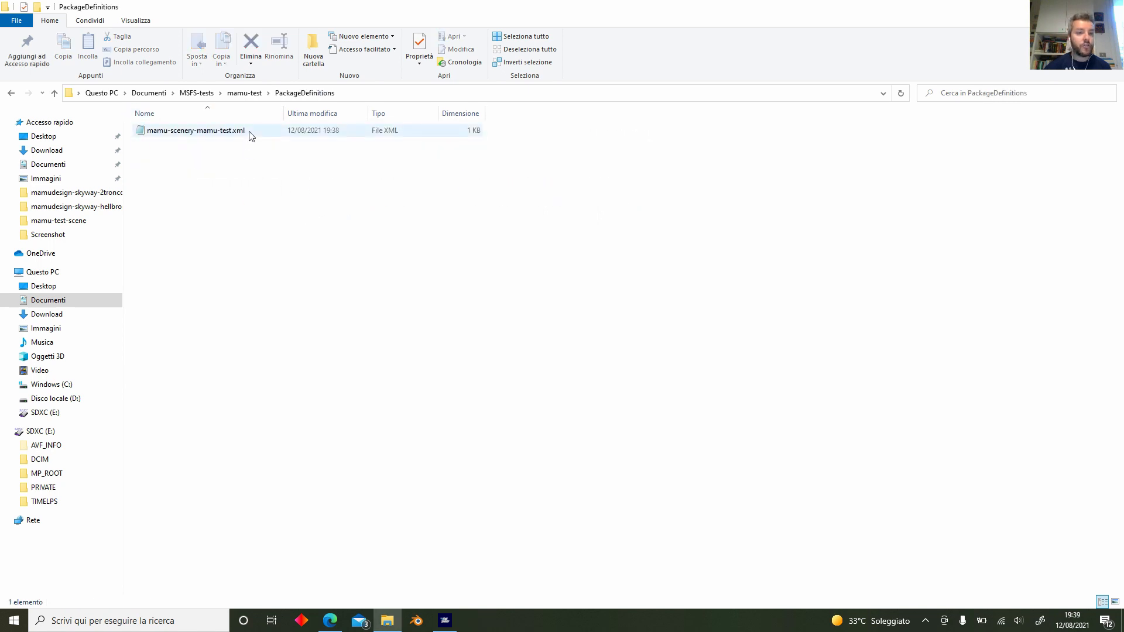
double_click(251, 134)
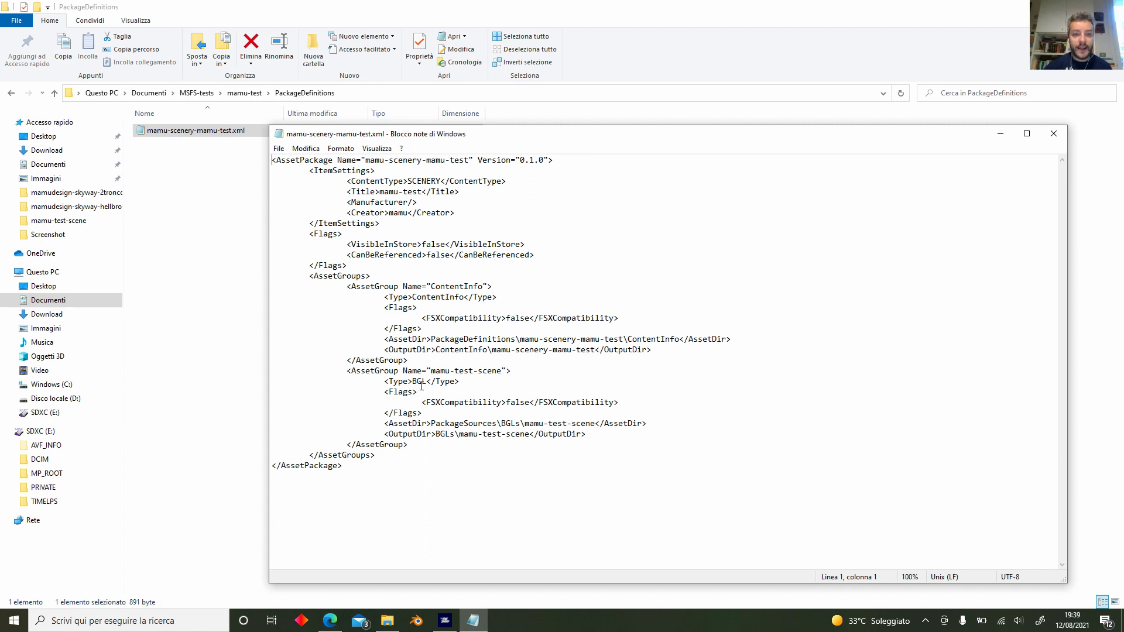
drag(349, 370, 587, 436)
click(586, 434)
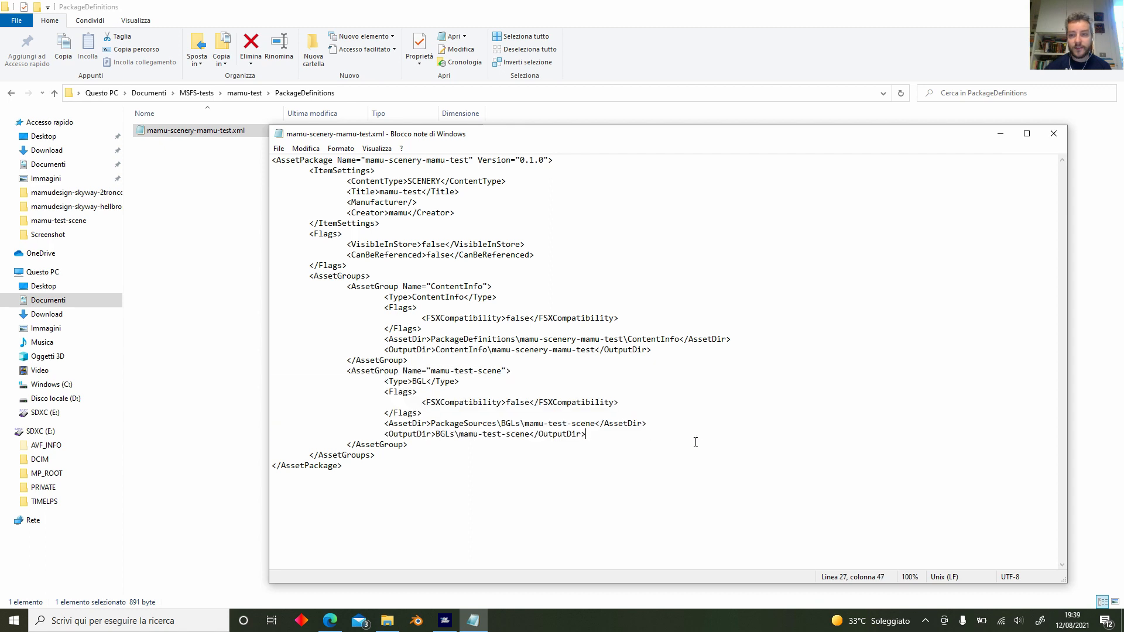
click(1054, 133)
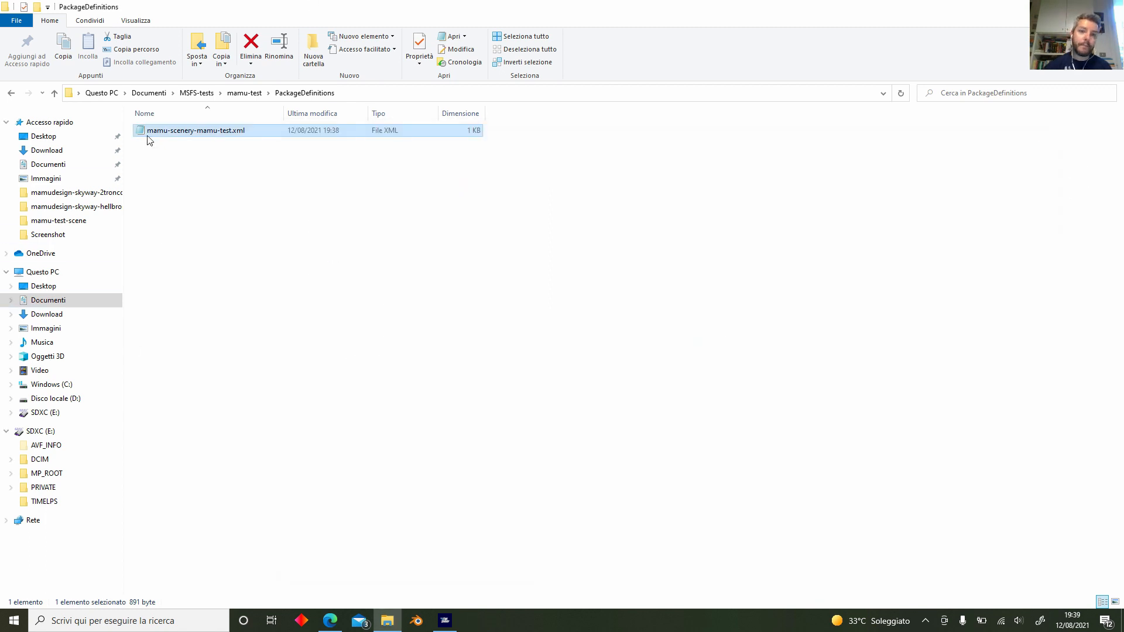
click(237, 98)
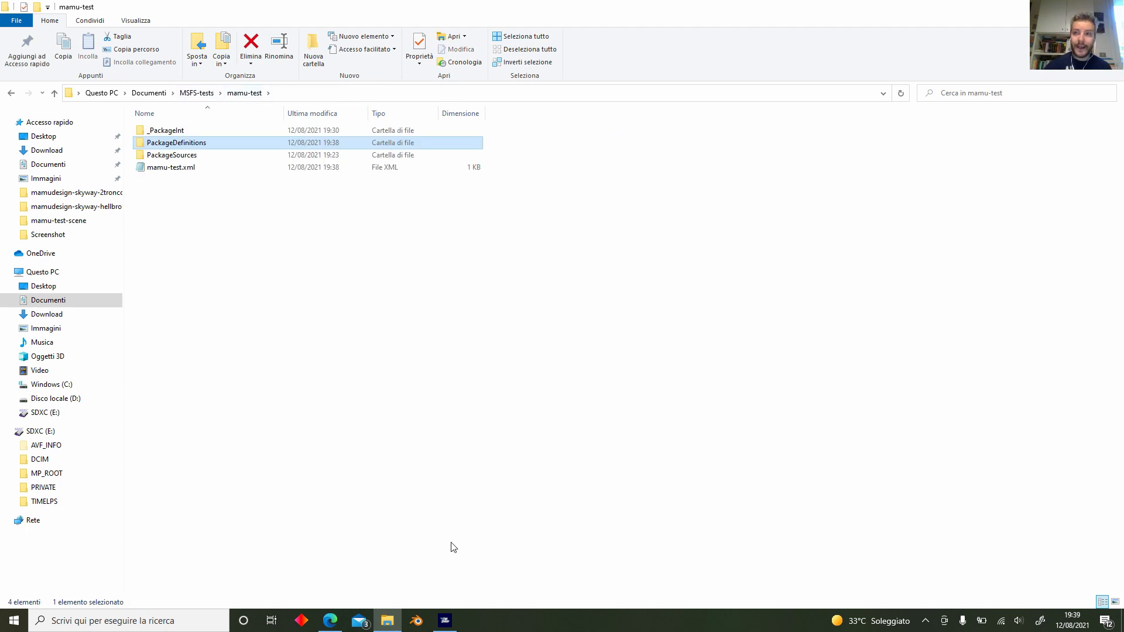
Switch back to Microsoft Flight Simulator, build all the project's packages, and look at the mamu-test folder in File Explorer.
click(445, 620)
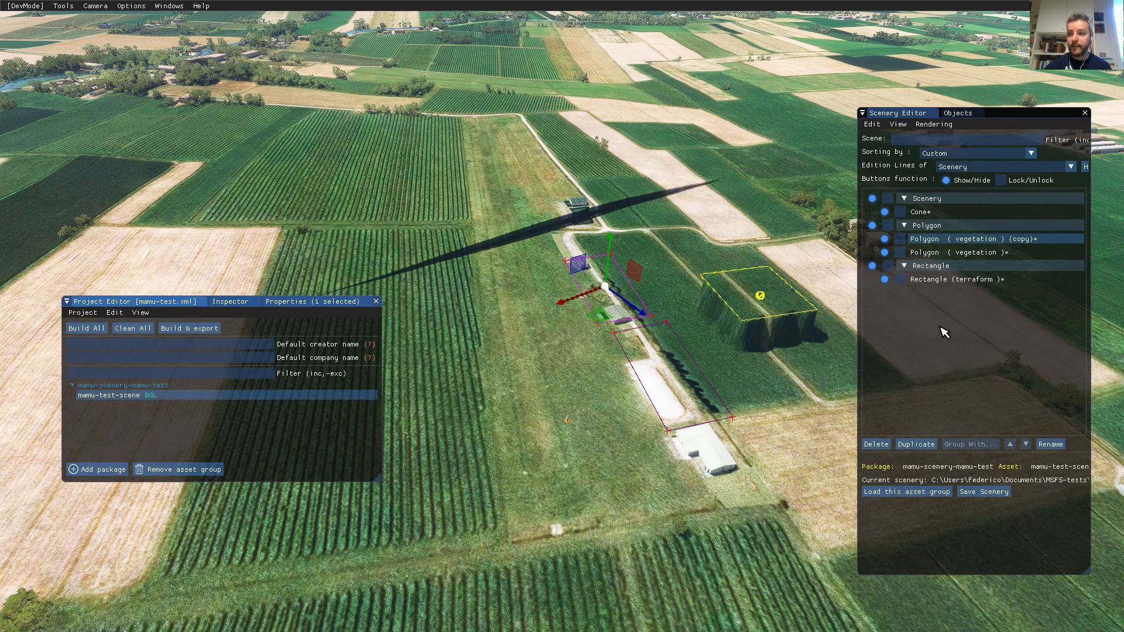
click(78, 333)
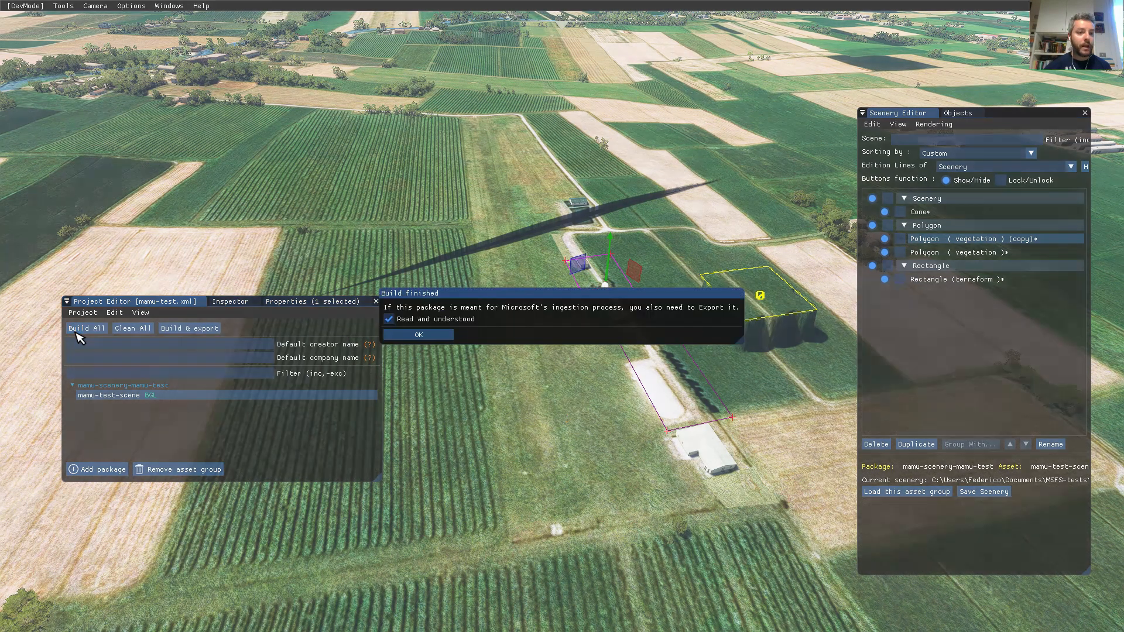
click(411, 338)
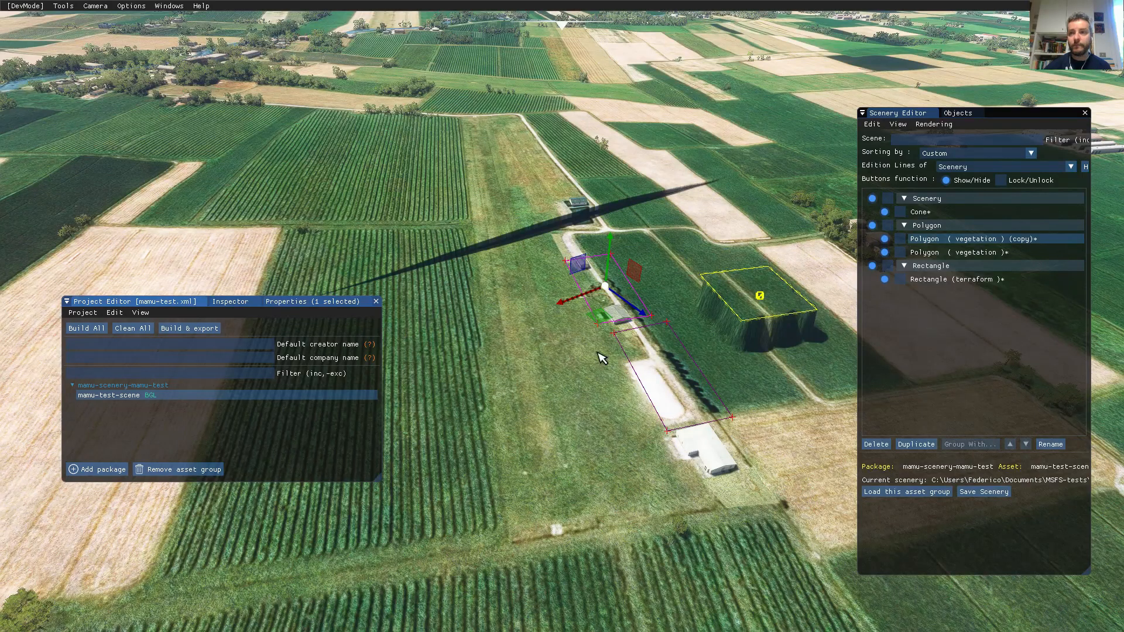
key(alt+Tab)
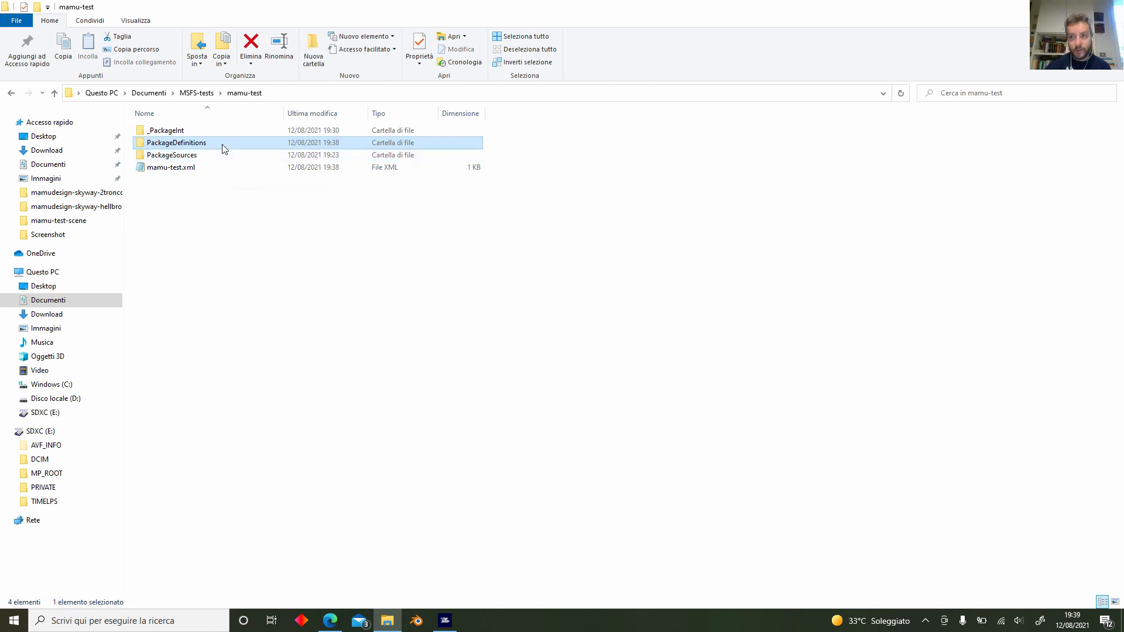
click(445, 621)
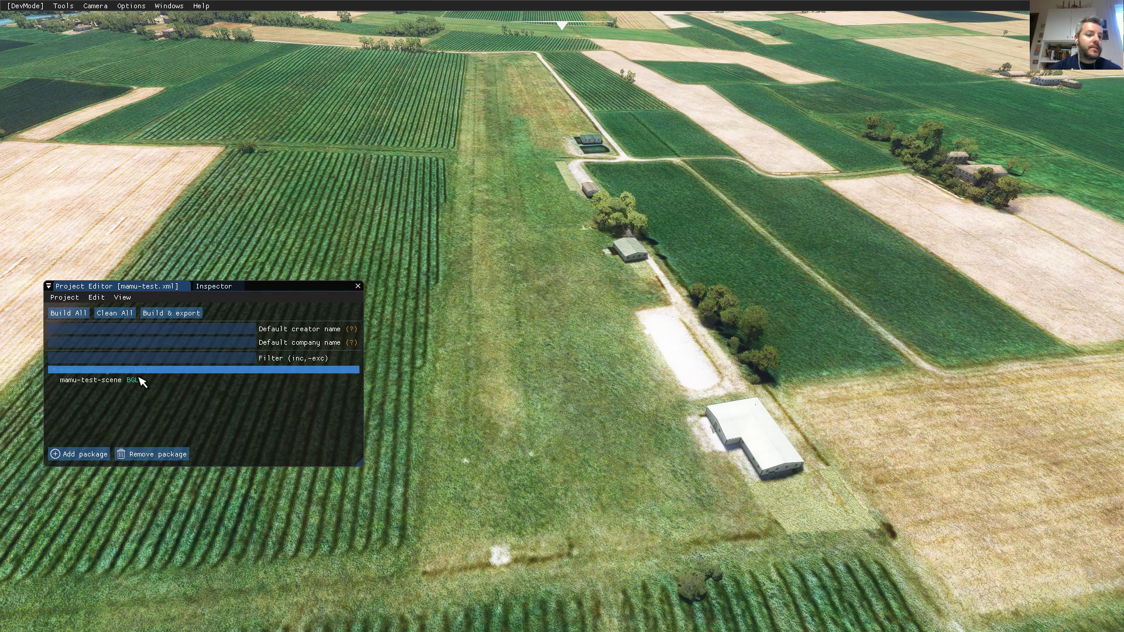
Set the package's Content Manager thumbnail to Thumbnail.jpg from the MSFS SDK SimpleAirport sample's ContentInfo folder.
click(224, 293)
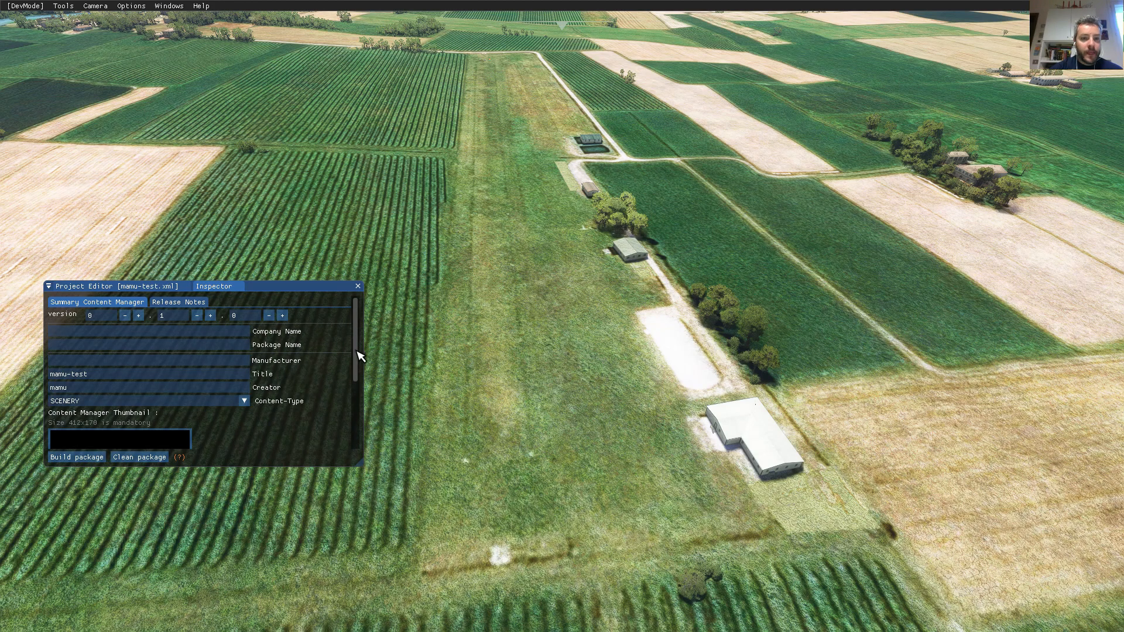
drag(359, 359, 353, 401)
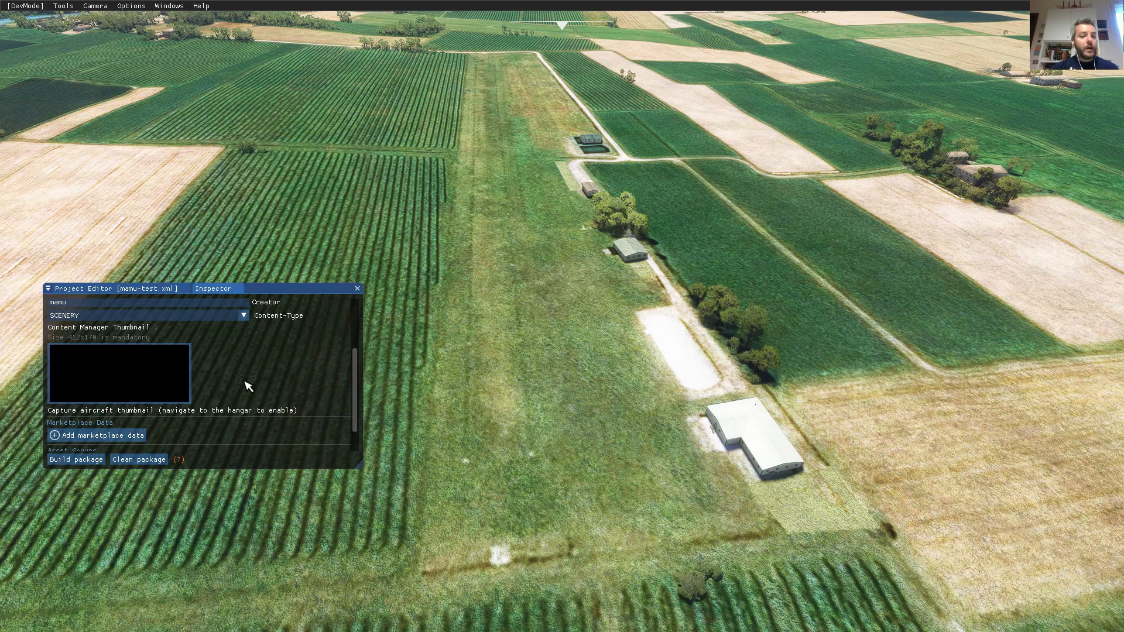
click(143, 381)
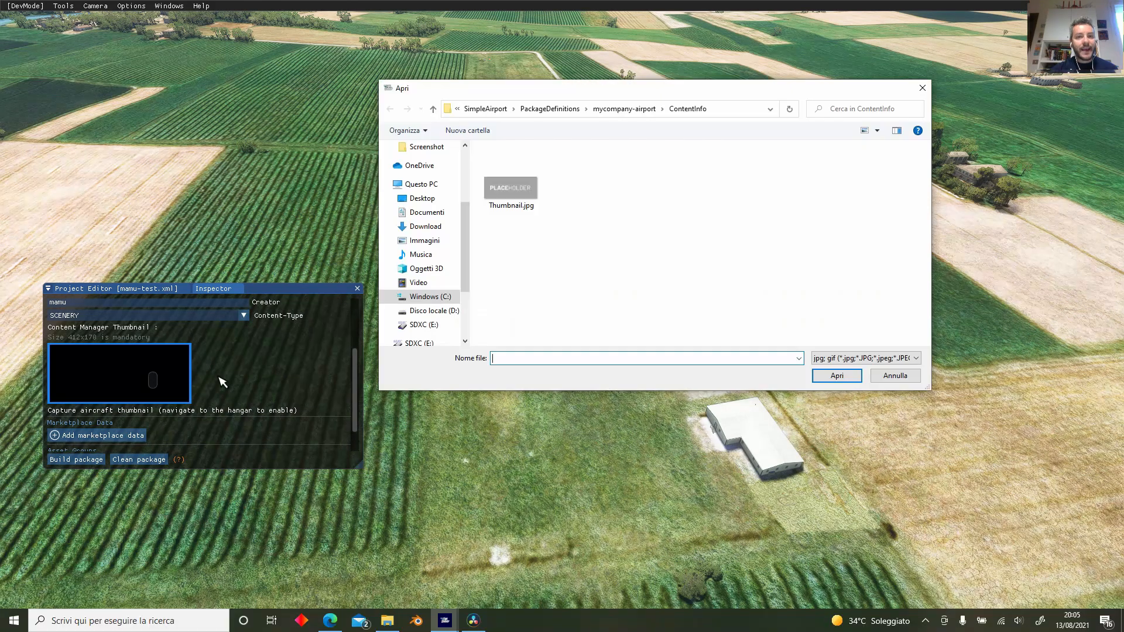
click(436, 297)
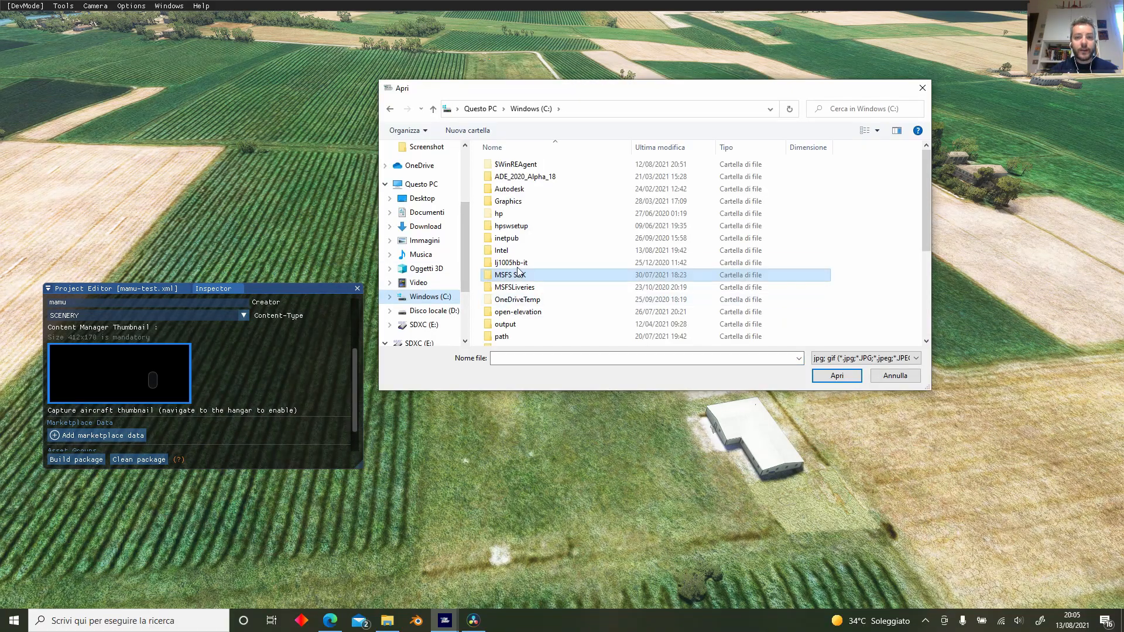
double_click(523, 276)
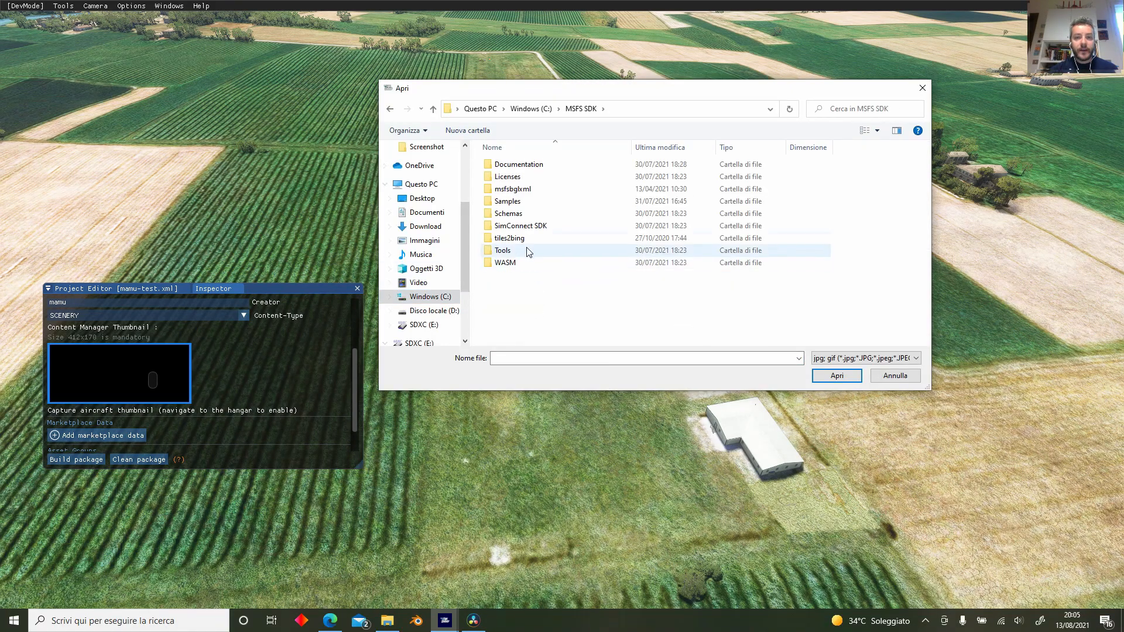
double_click(507, 202)
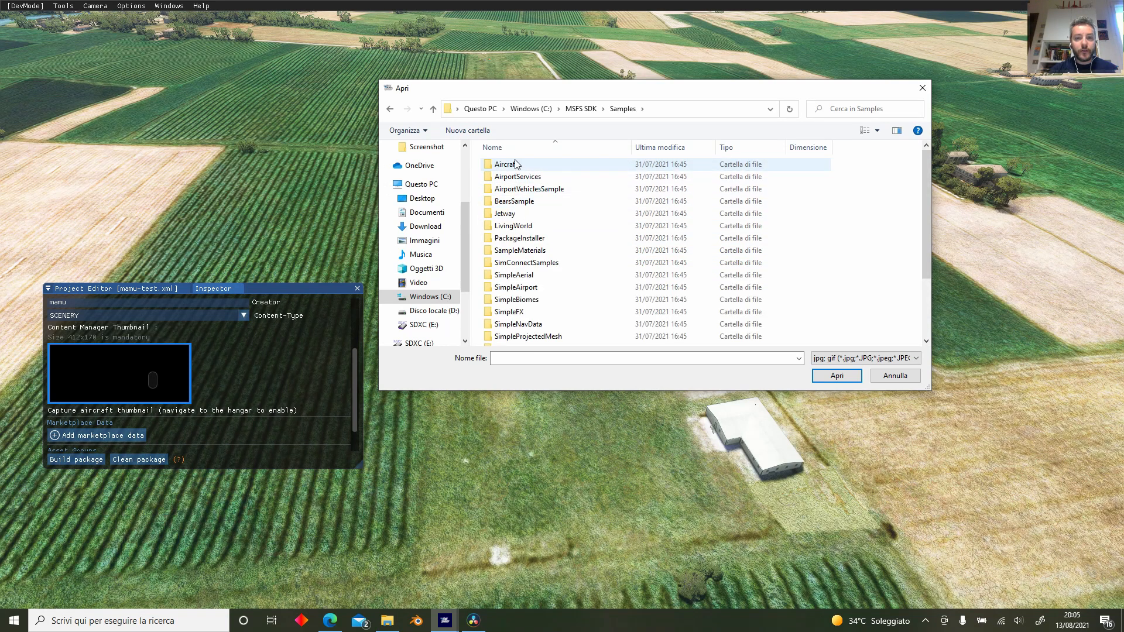
double_click(539, 288)
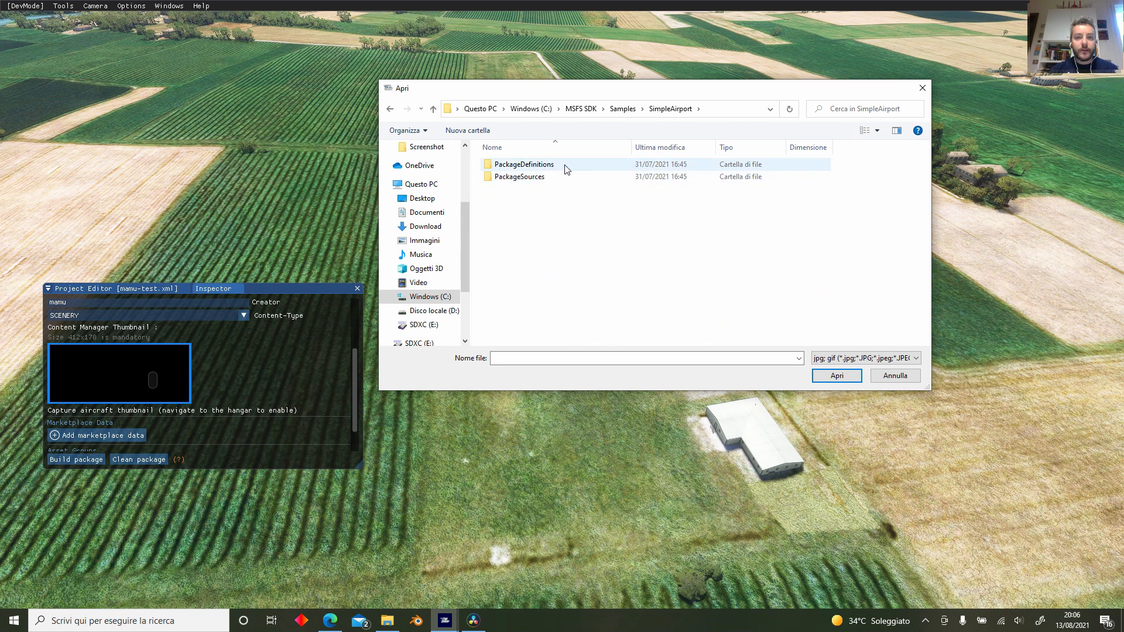
double_click(544, 169)
double_click(544, 168)
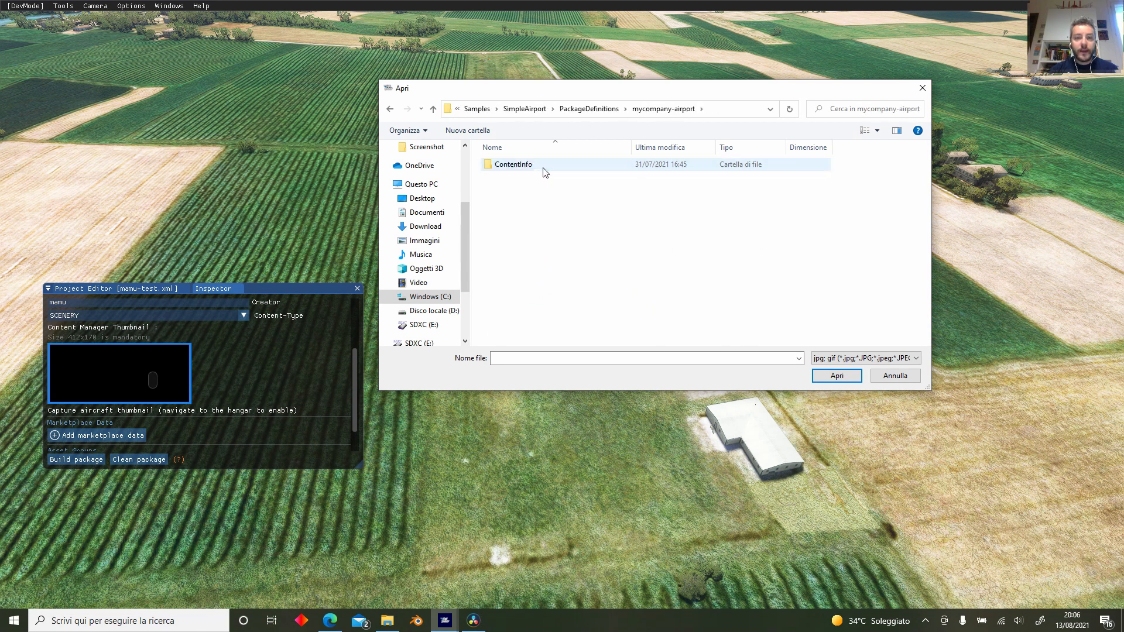
click(545, 171)
double_click(545, 171)
click(538, 176)
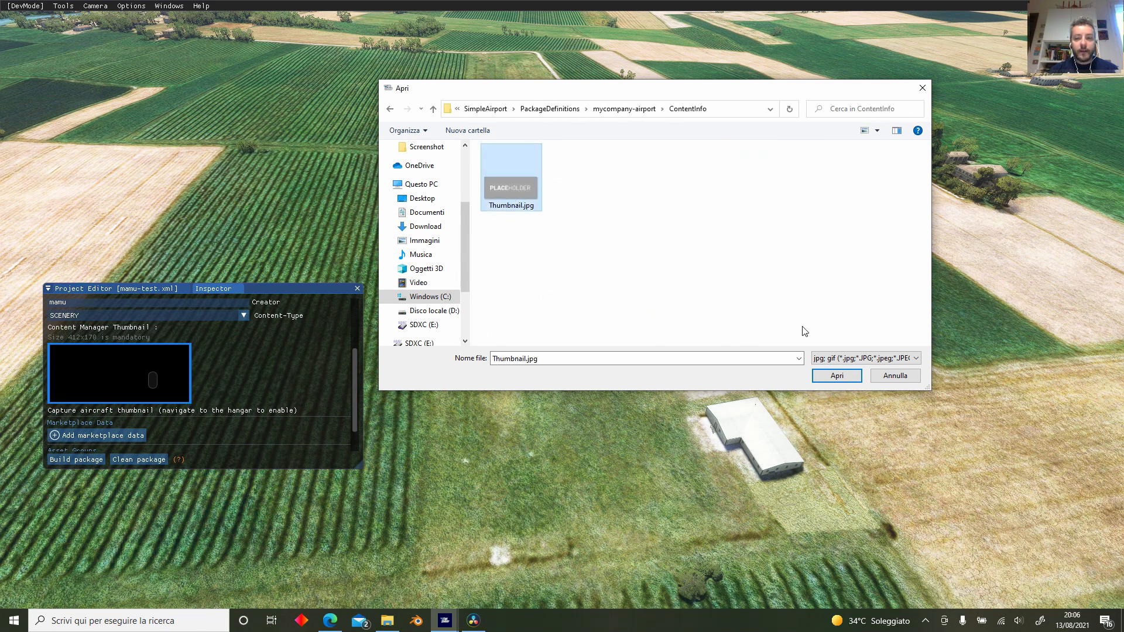
click(836, 376)
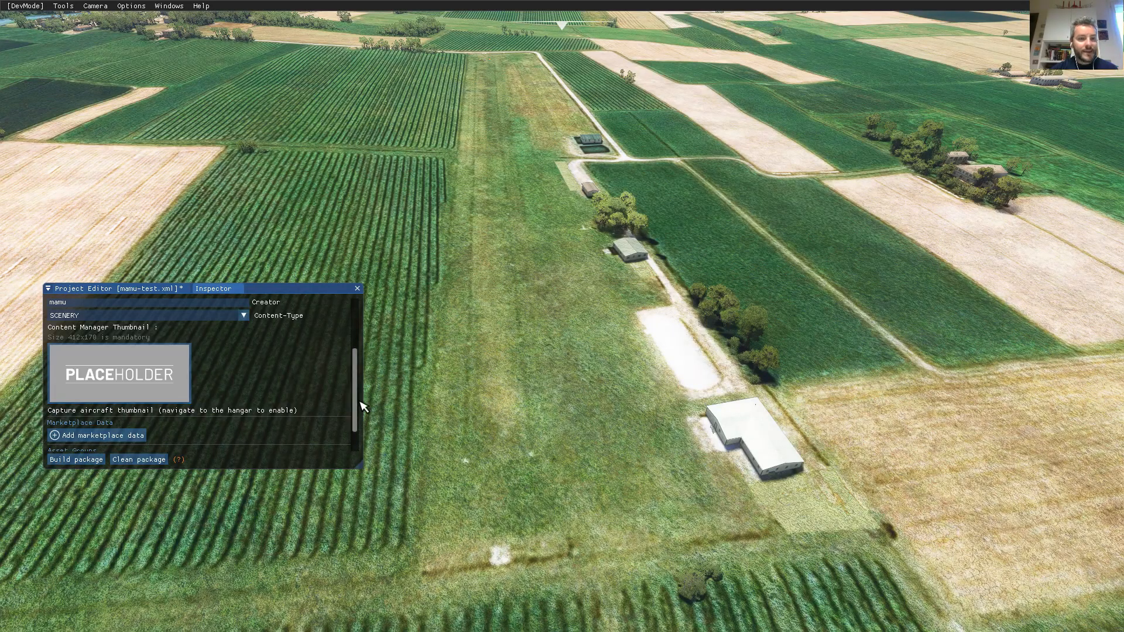
drag(368, 388, 369, 339)
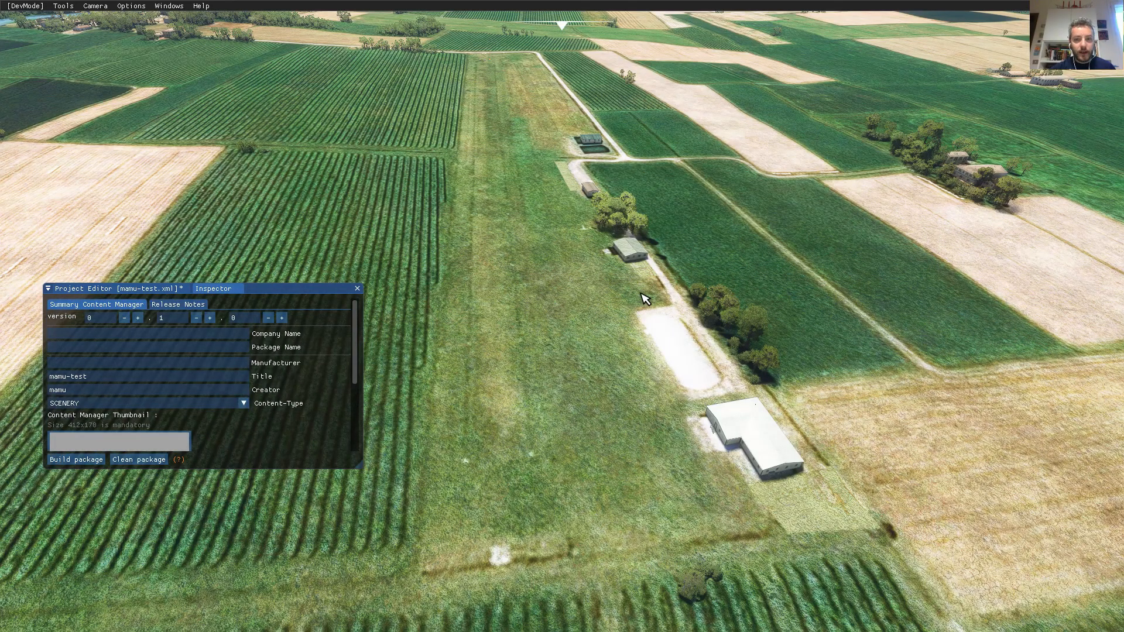
Check the project's PackageDefinitions folder in File Explorer and return to Microsoft Flight Simulator.
key(alt+Tab)
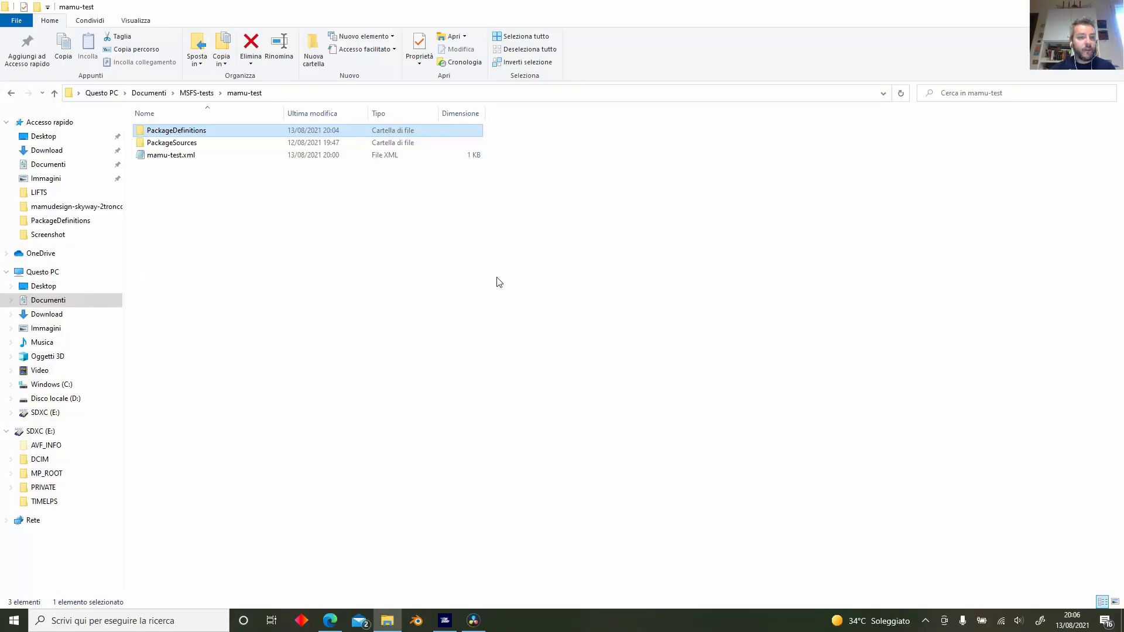
double_click(198, 131)
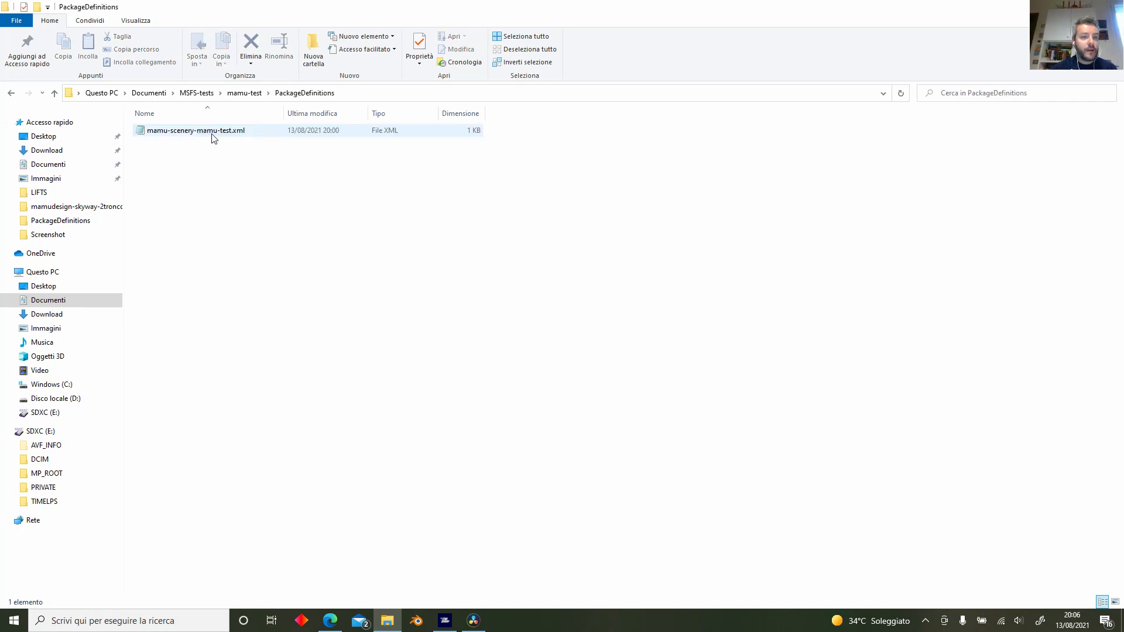
key(alt+Tab)
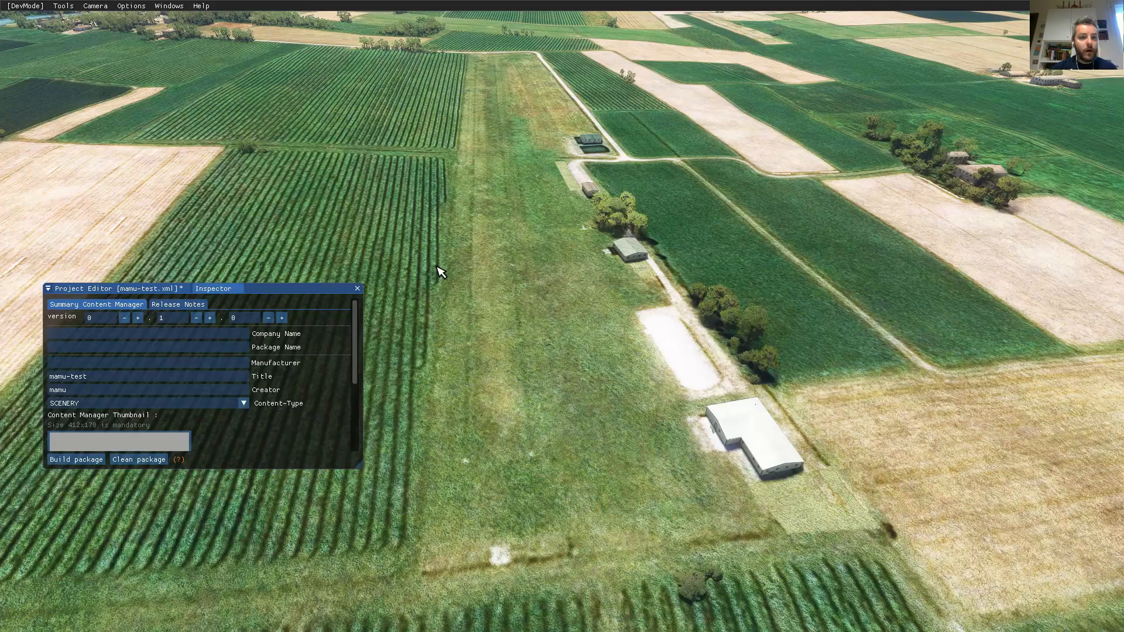
Save the mamu-test project from the Project Editor.
click(159, 296)
click(63, 300)
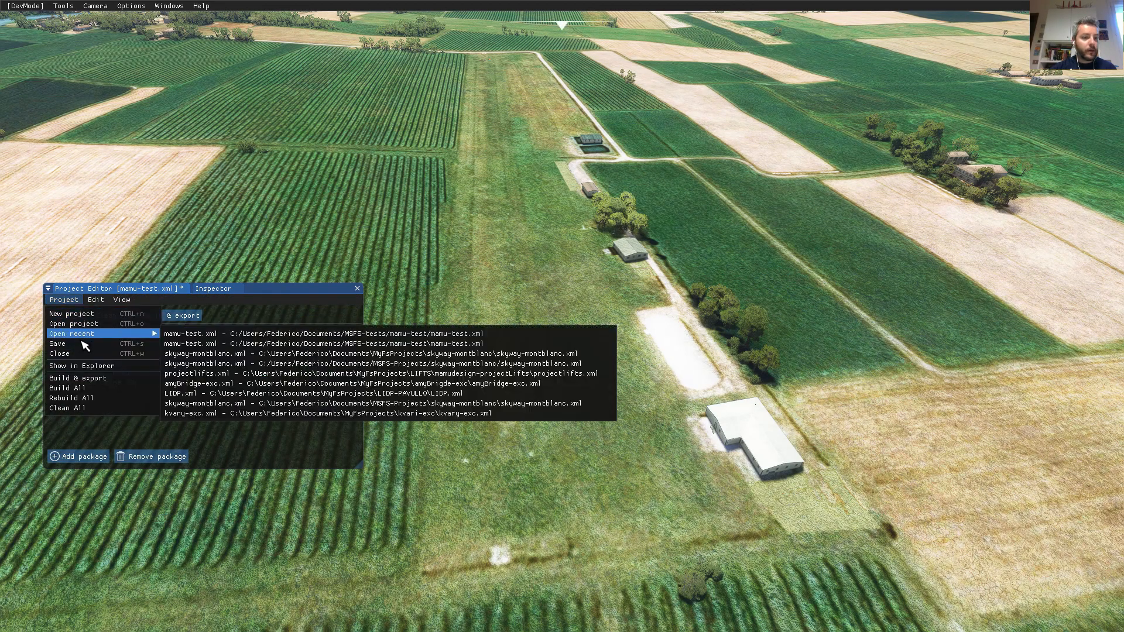
click(82, 365)
Switch to File Explorer and look inside the ContentInfo folder of PackageDefinitions' mamu-scenery-mamu-test folder.
key(alt+Tab)
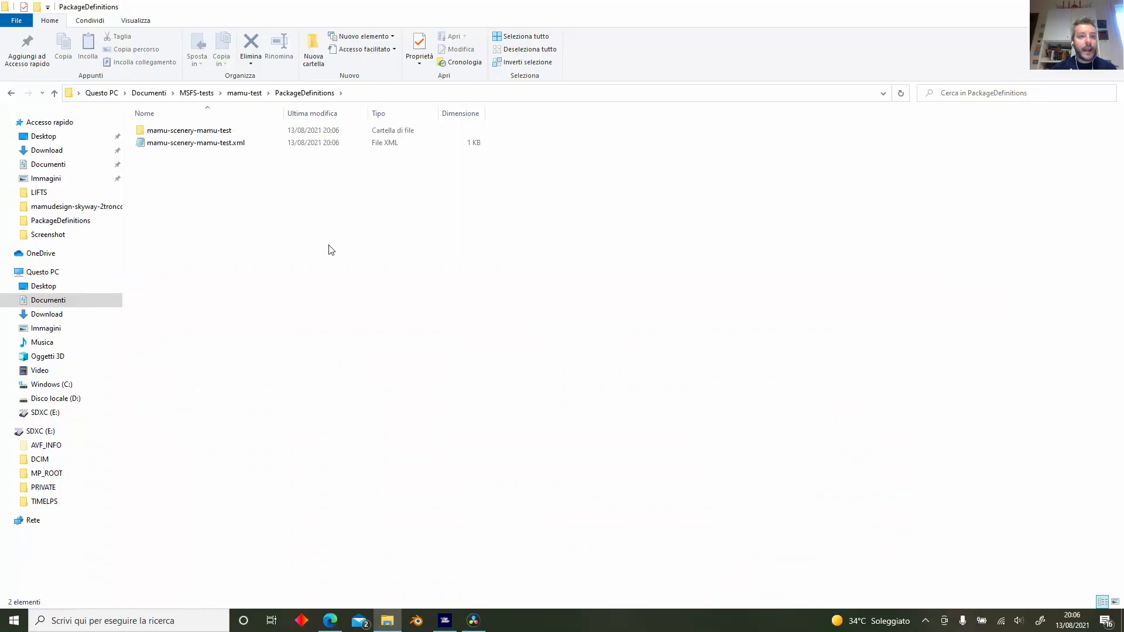
double_click(290, 130)
click(304, 93)
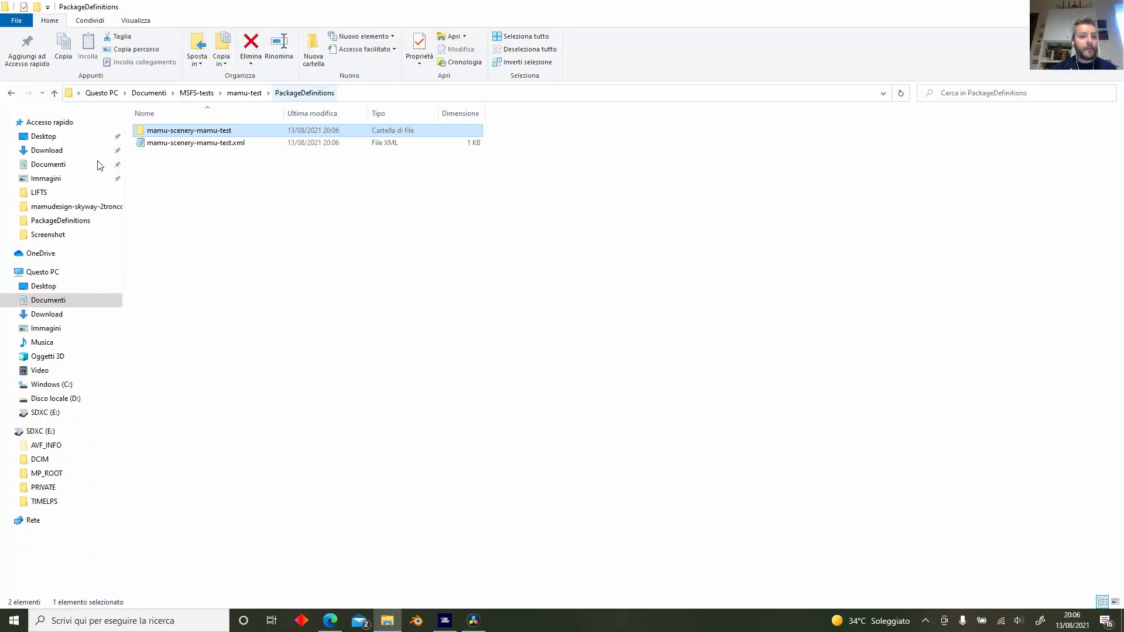
double_click(238, 129)
double_click(230, 131)
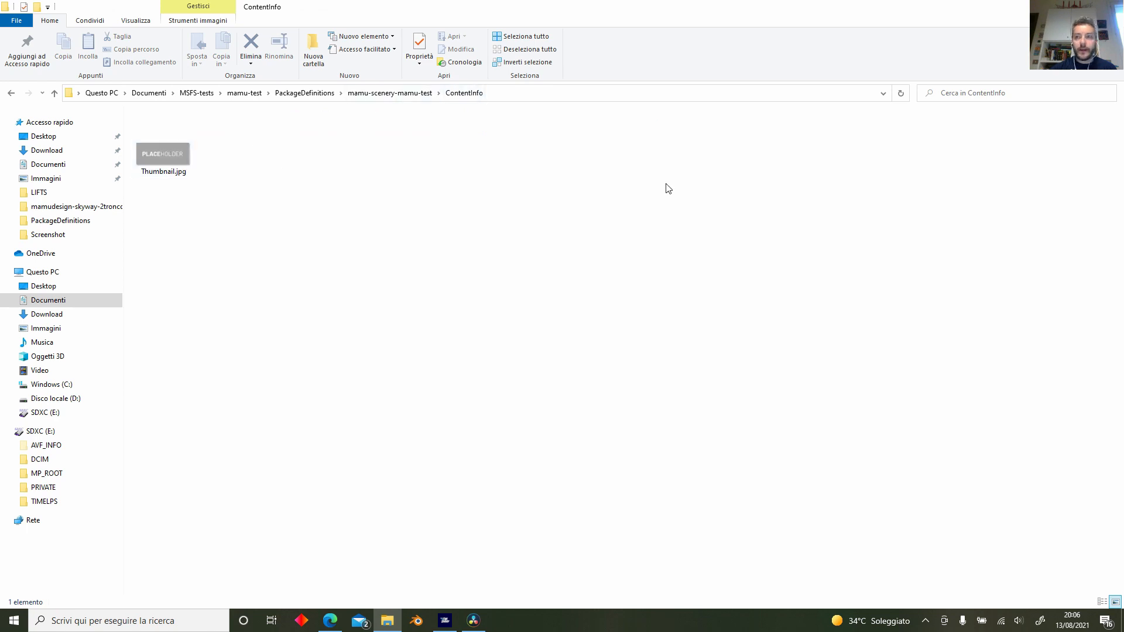
Return to Microsoft Flight Simulator, open the developer Console, and clear its messages.
key(alt+Tab)
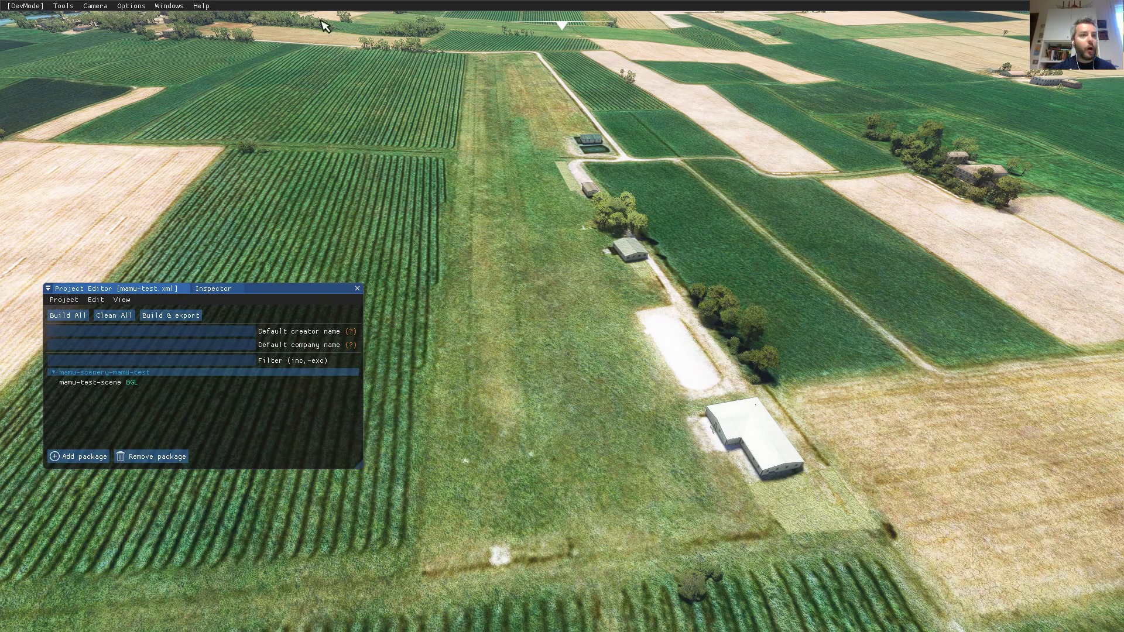
click(131, 7)
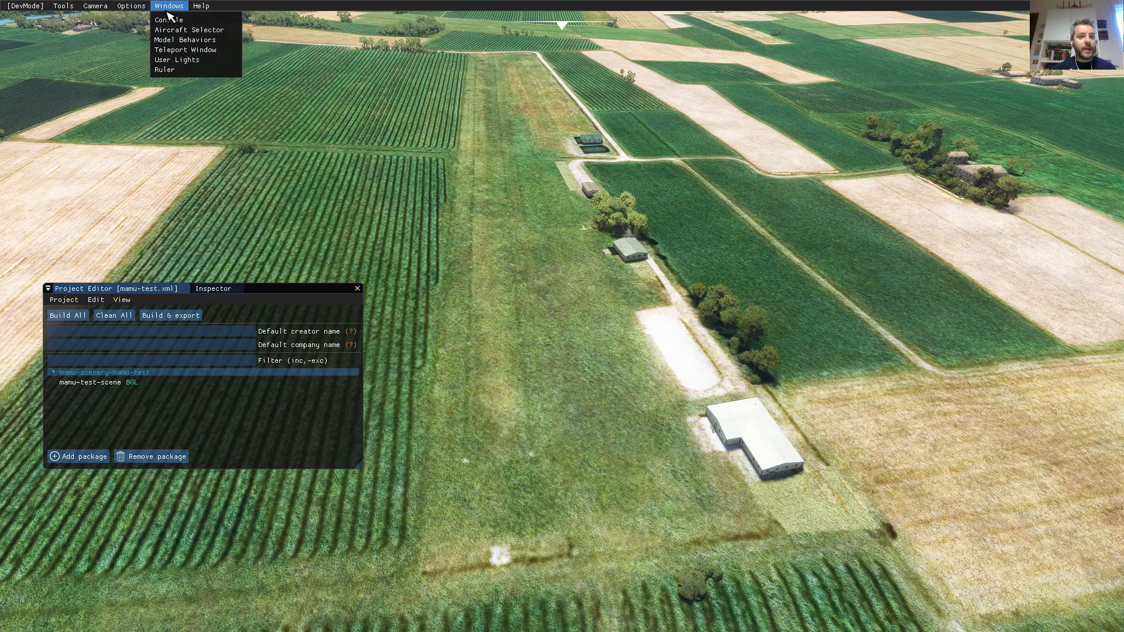
click(168, 19)
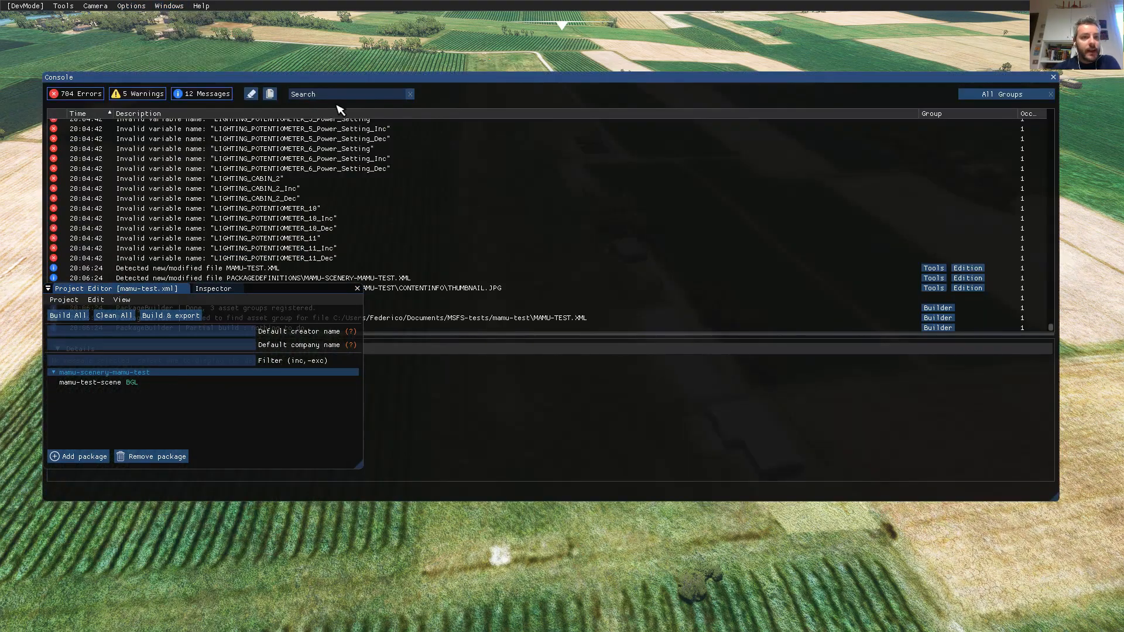
click(250, 95)
Shrink the Console window and place it beside the Project Editor without overlap.
drag(450, 84, 494, 76)
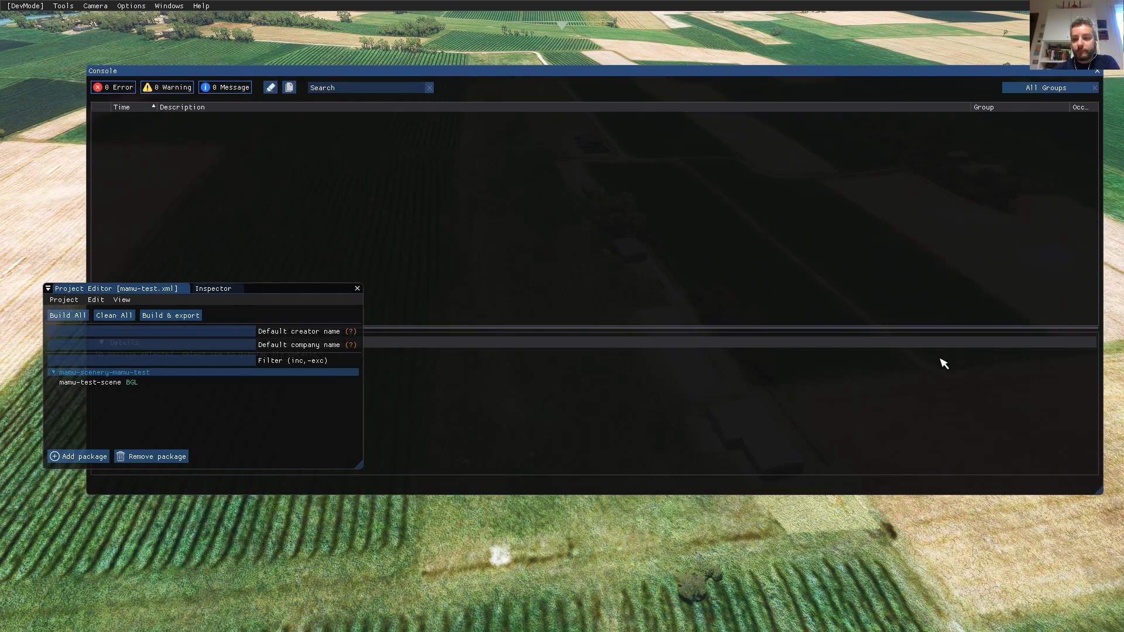
drag(1098, 488, 676, 297)
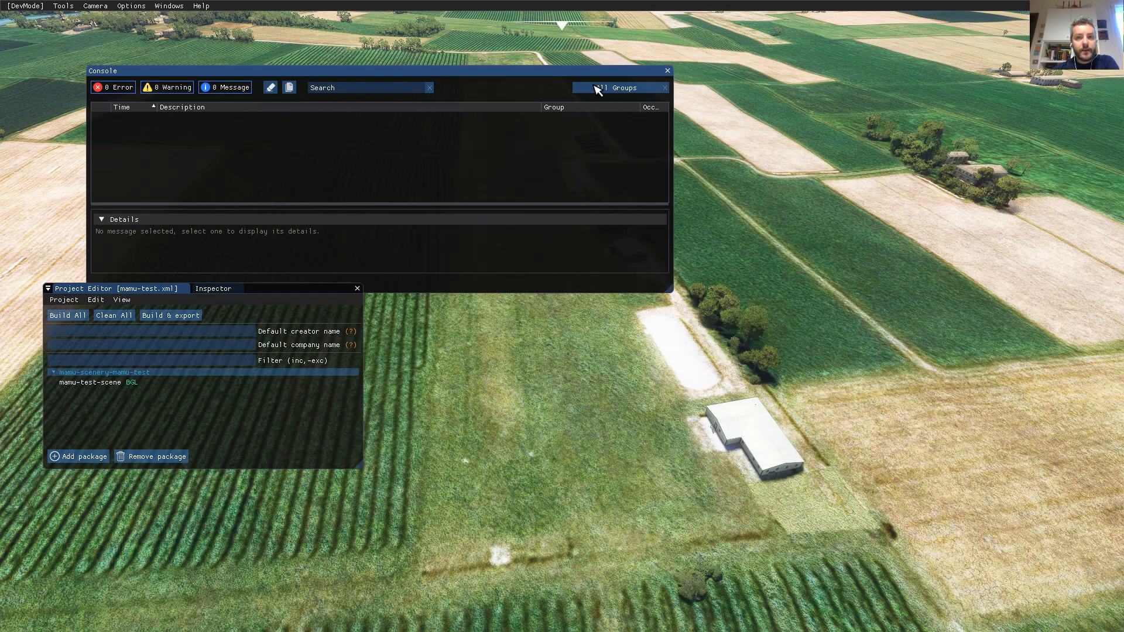
drag(565, 72, 873, 119)
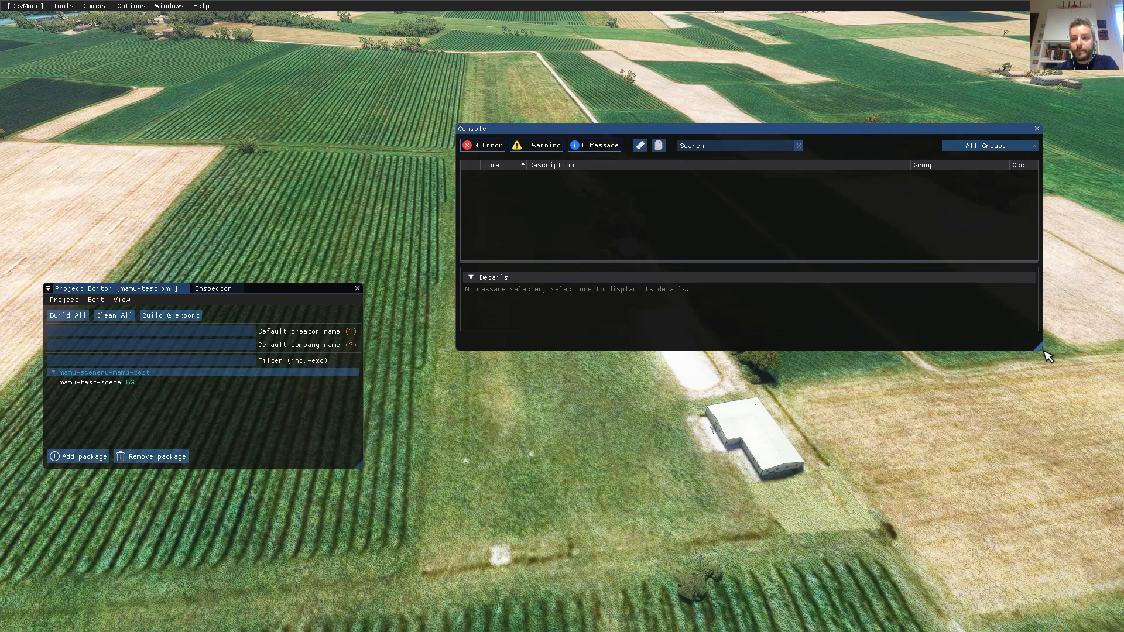
drag(1040, 347, 908, 346)
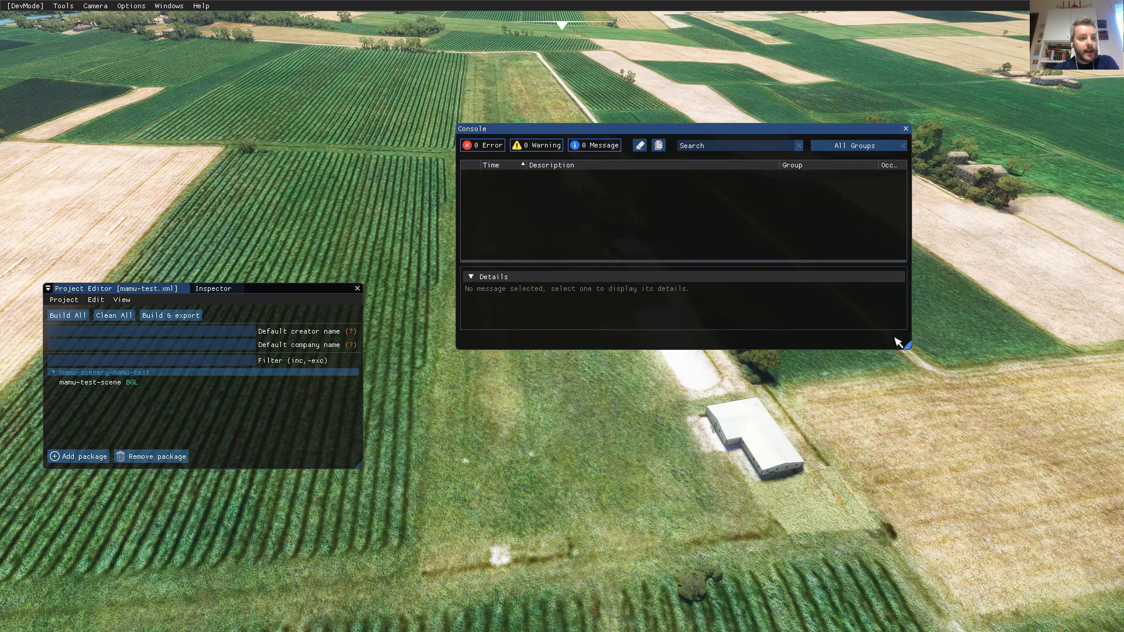
Inspect the mamu-scenery-mamu-test package and build it.
click(108, 373)
click(213, 289)
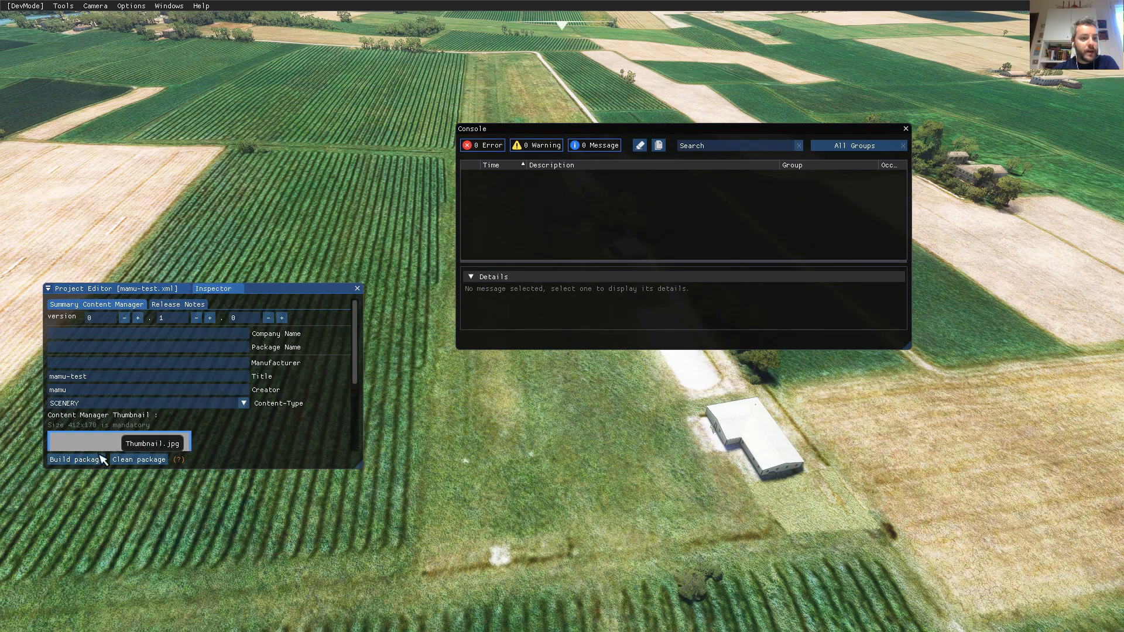
click(76, 459)
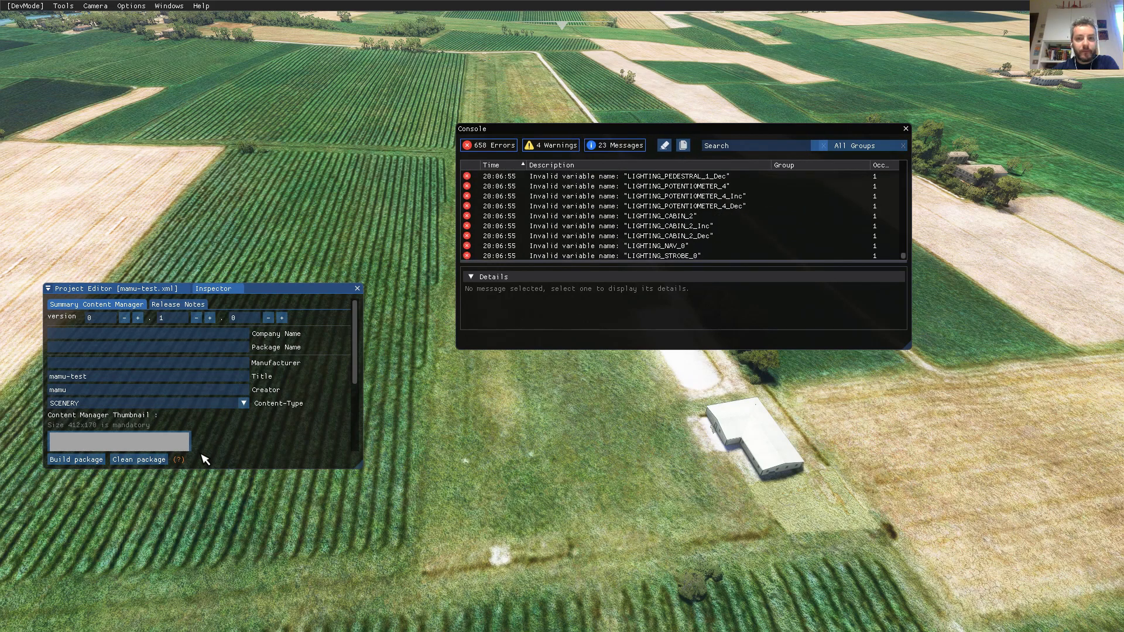
Switch to File Explorer and examine the built mamu-scenery-mamu-test package in the mamu-test project's Packages folder.
key(alt+Tab)
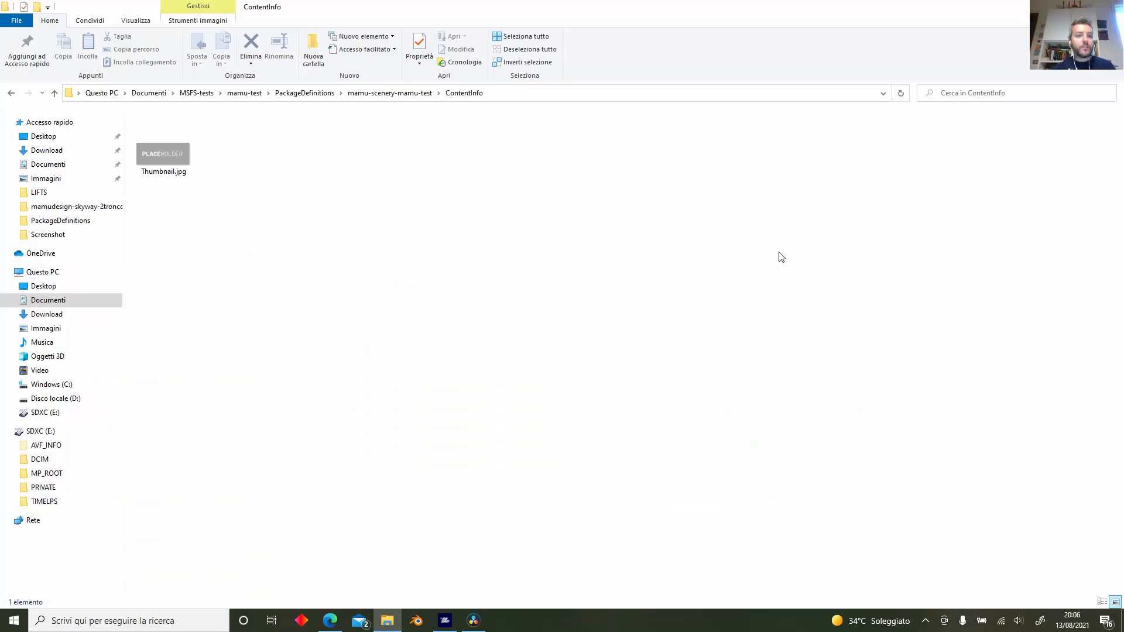
click(258, 93)
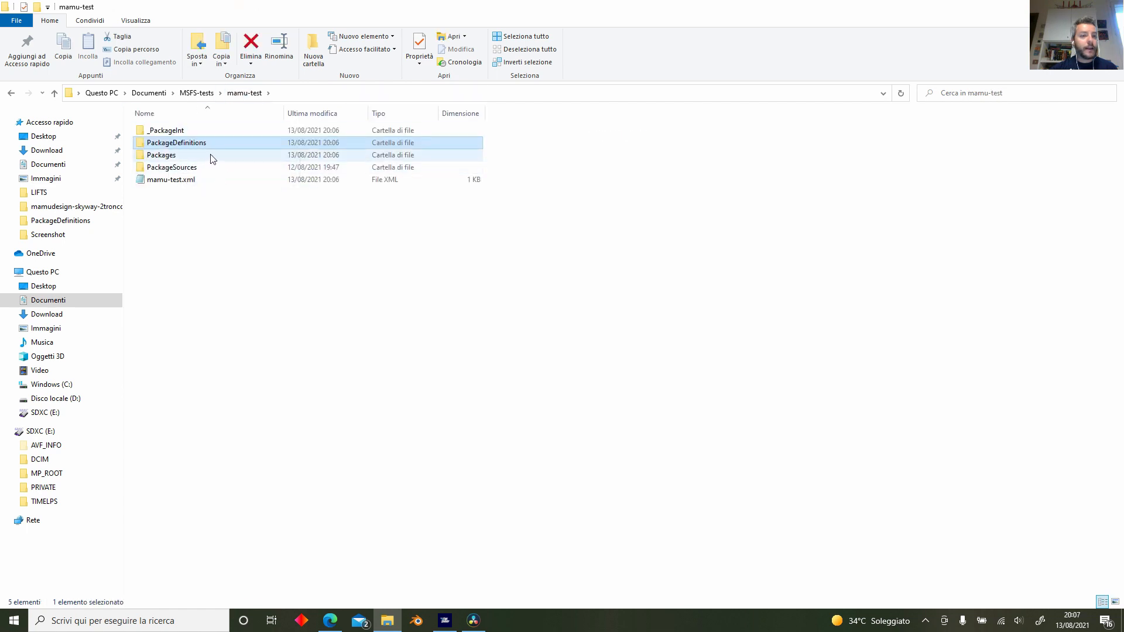
double_click(326, 158)
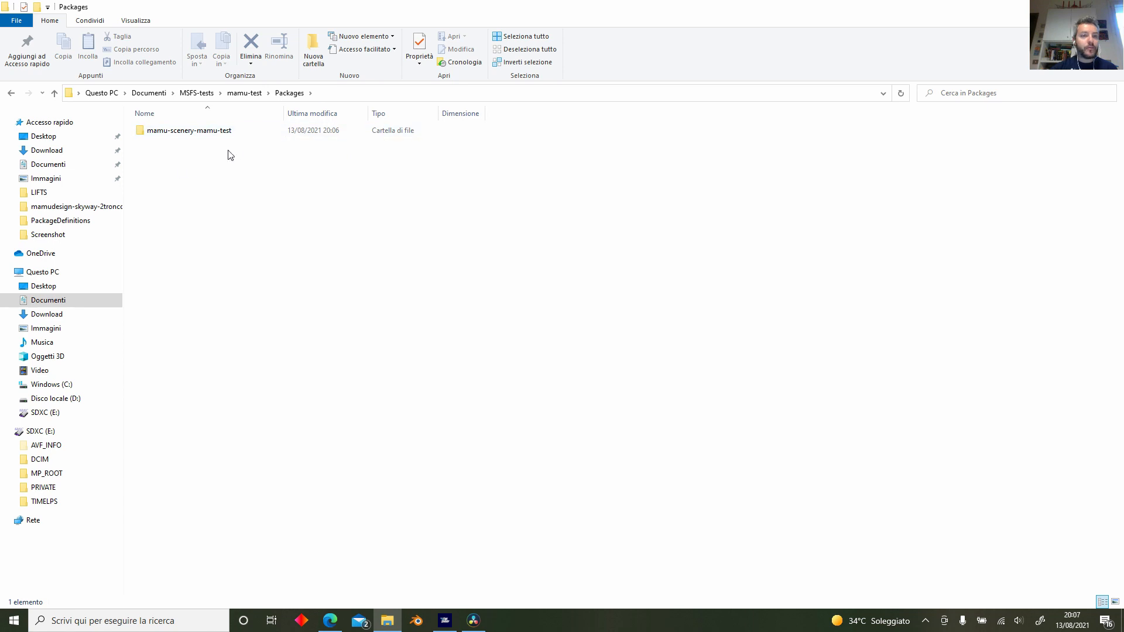
click(242, 134)
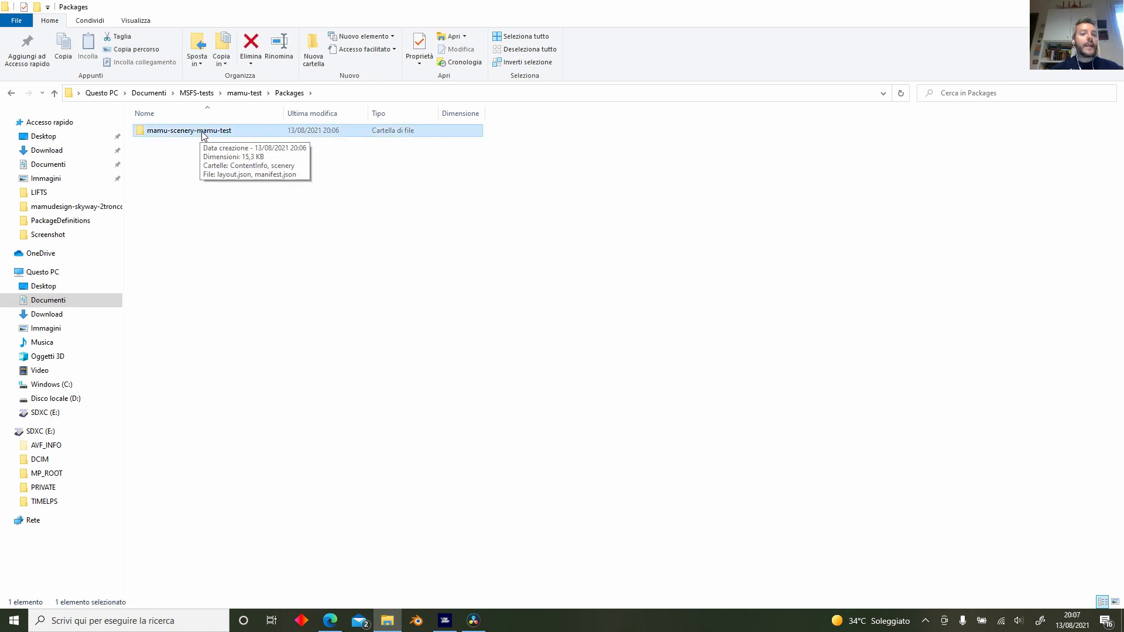
double_click(198, 134)
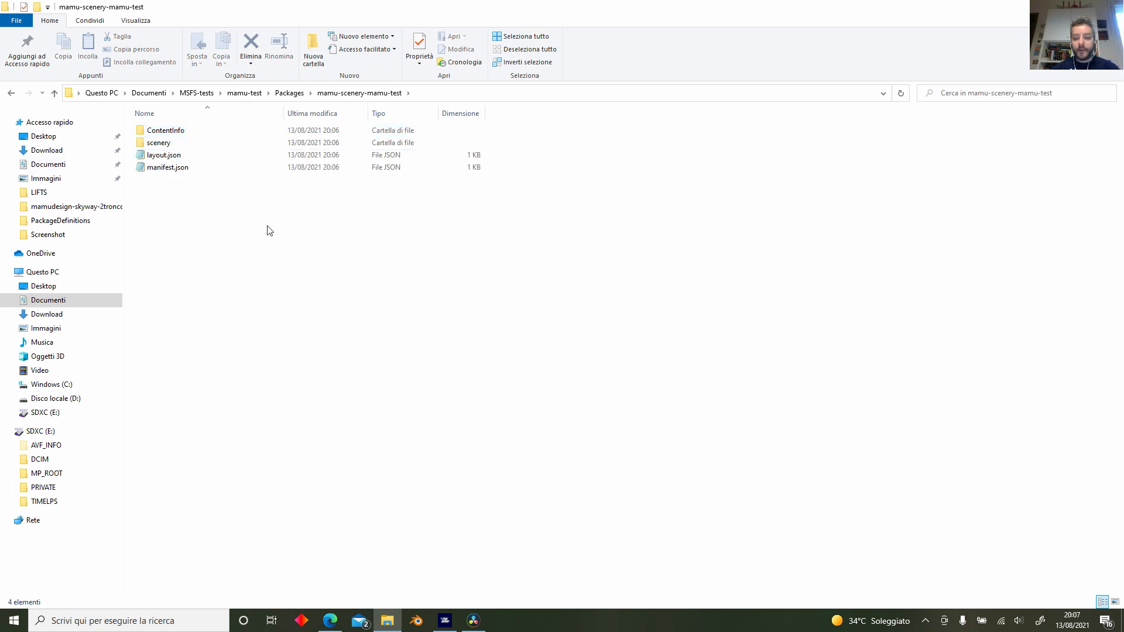
key(BackSpace)
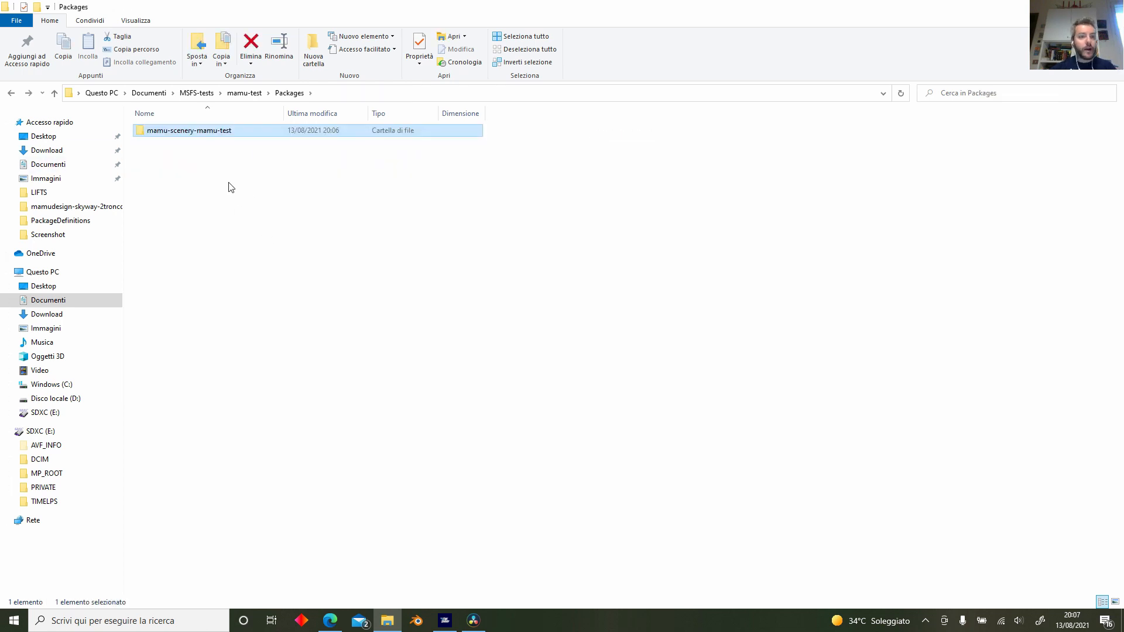
Open the built package's nested scenery and mamu-test-scenery folders to examine the compiled BGL files.
double_click(237, 133)
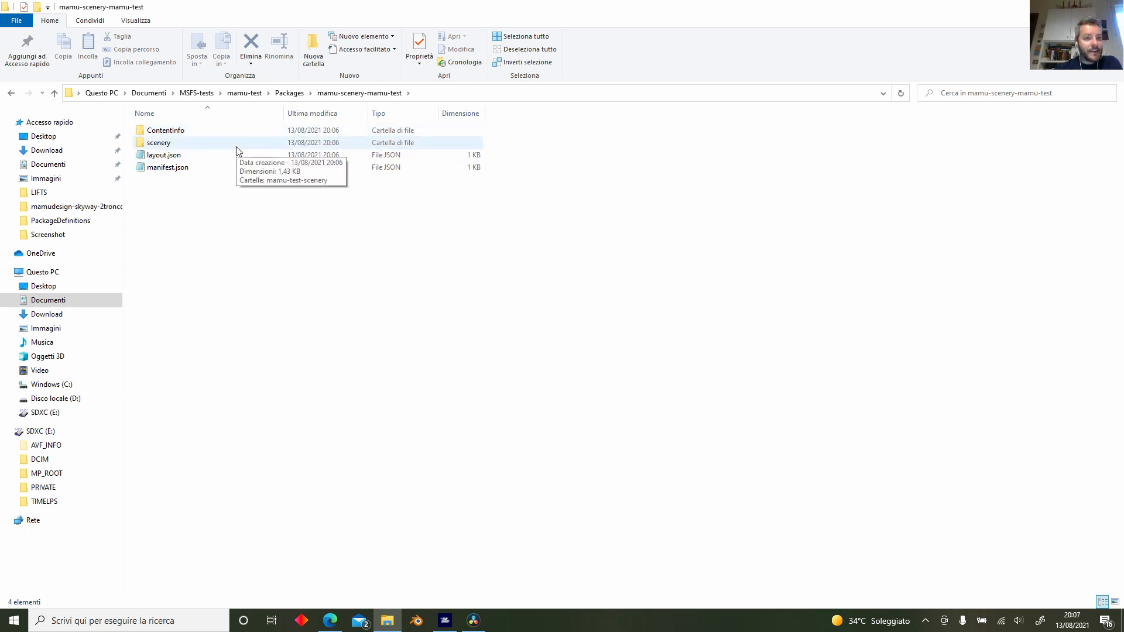
double_click(237, 147)
click(243, 135)
double_click(243, 136)
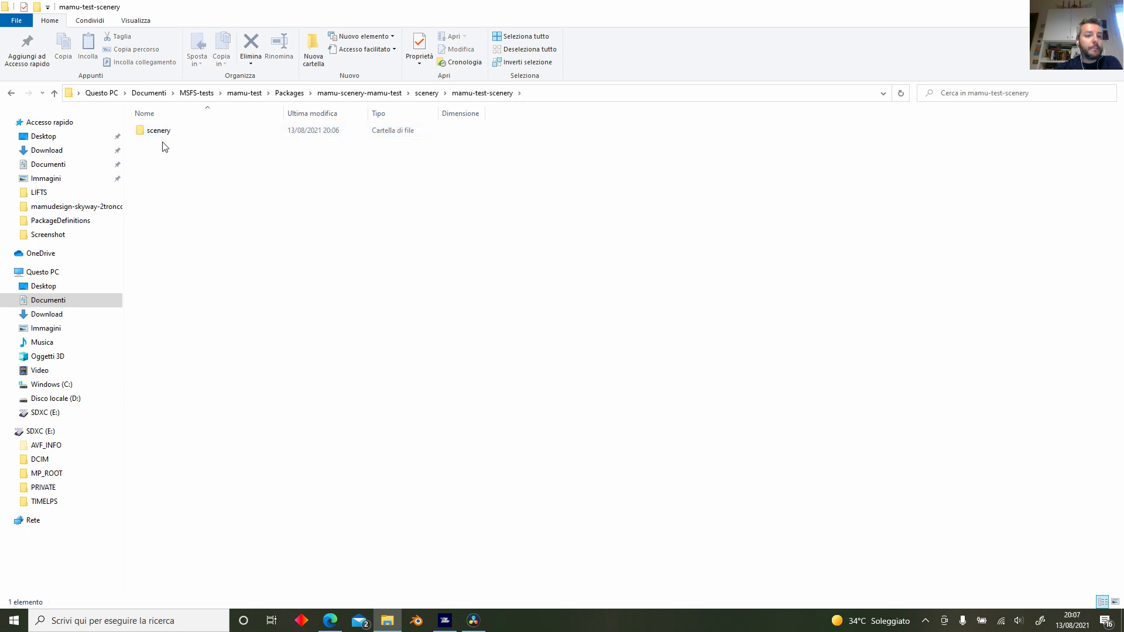
double_click(182, 134)
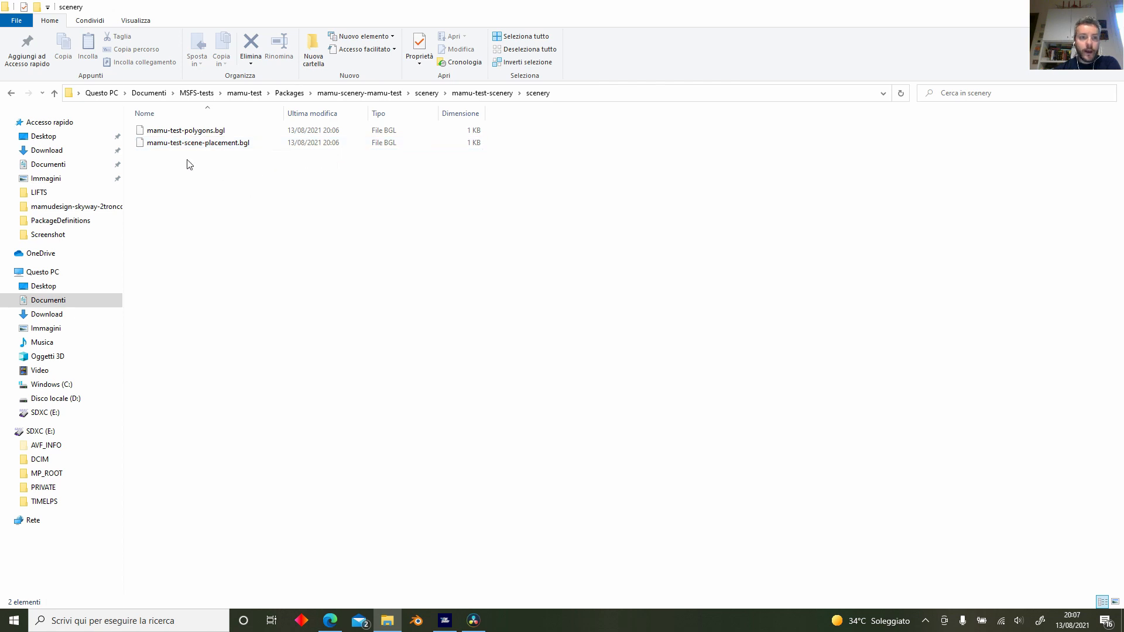
Return to Microsoft Flight Simulator, enlarge the Console, filter its messages by "PackageBuilder", and show the details of the build's finishing message.
key(alt+Tab)
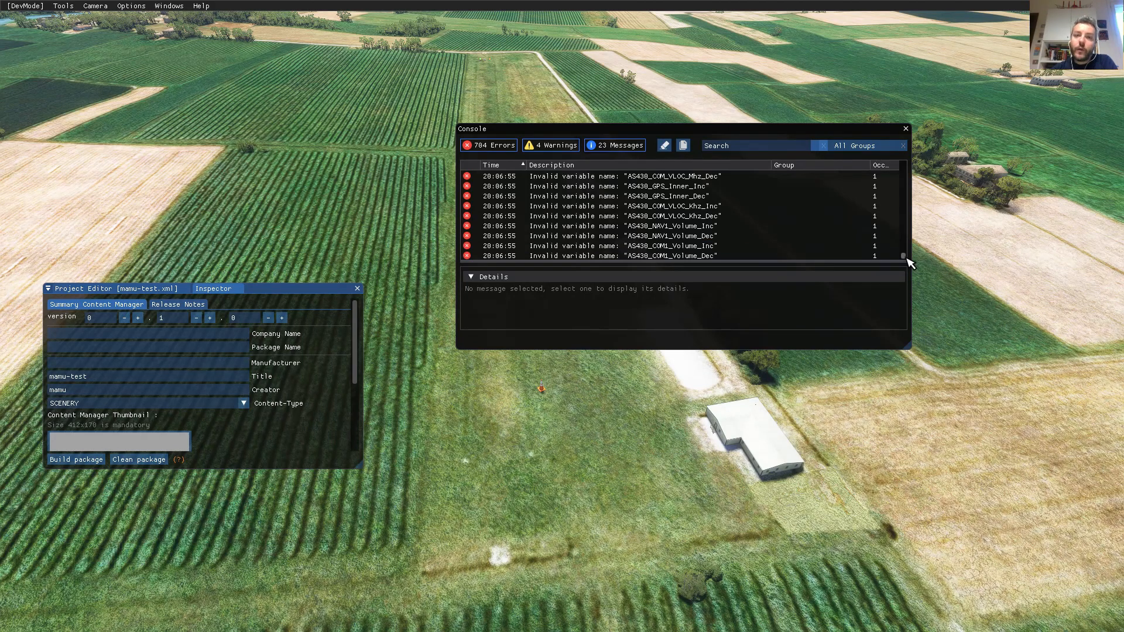
drag(907, 258, 908, 209)
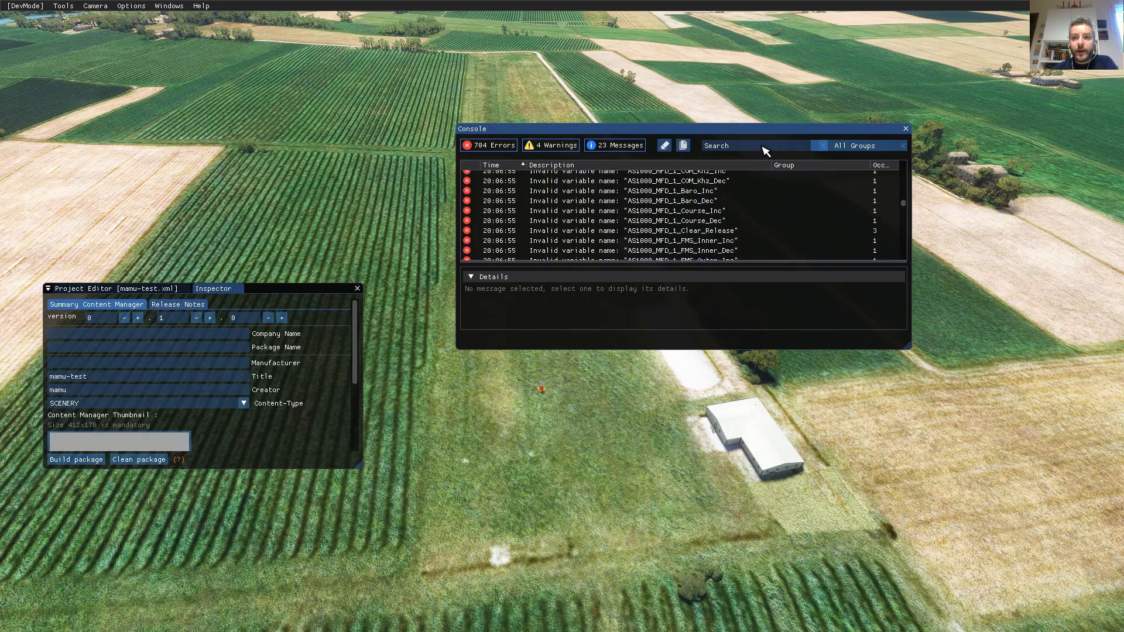
drag(917, 350, 1070, 483)
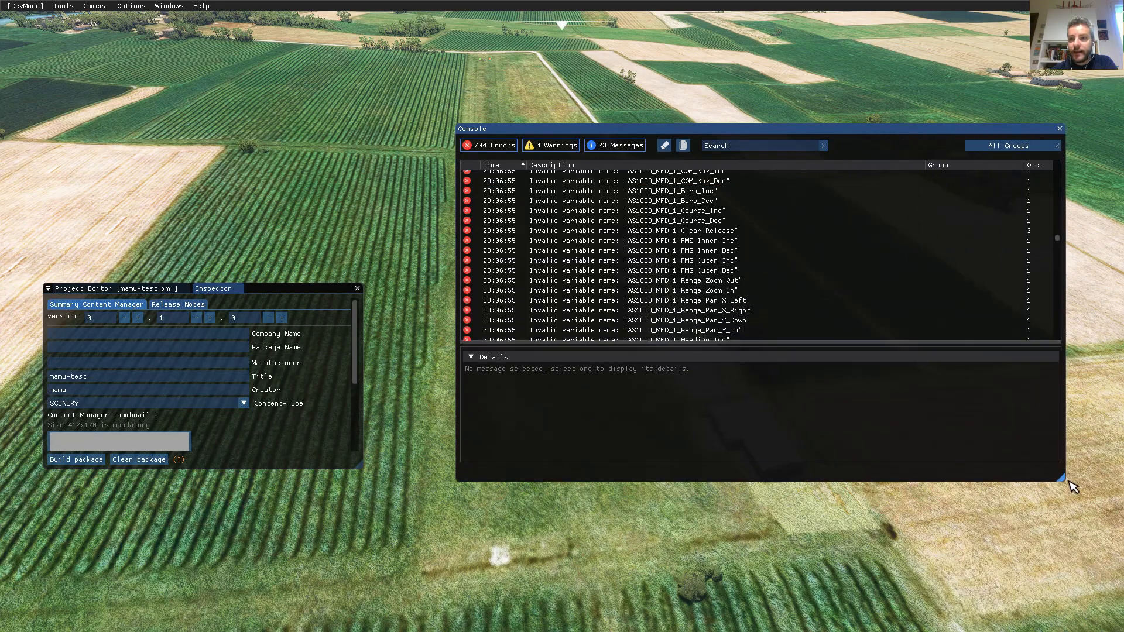
click(746, 148)
text(Pack)
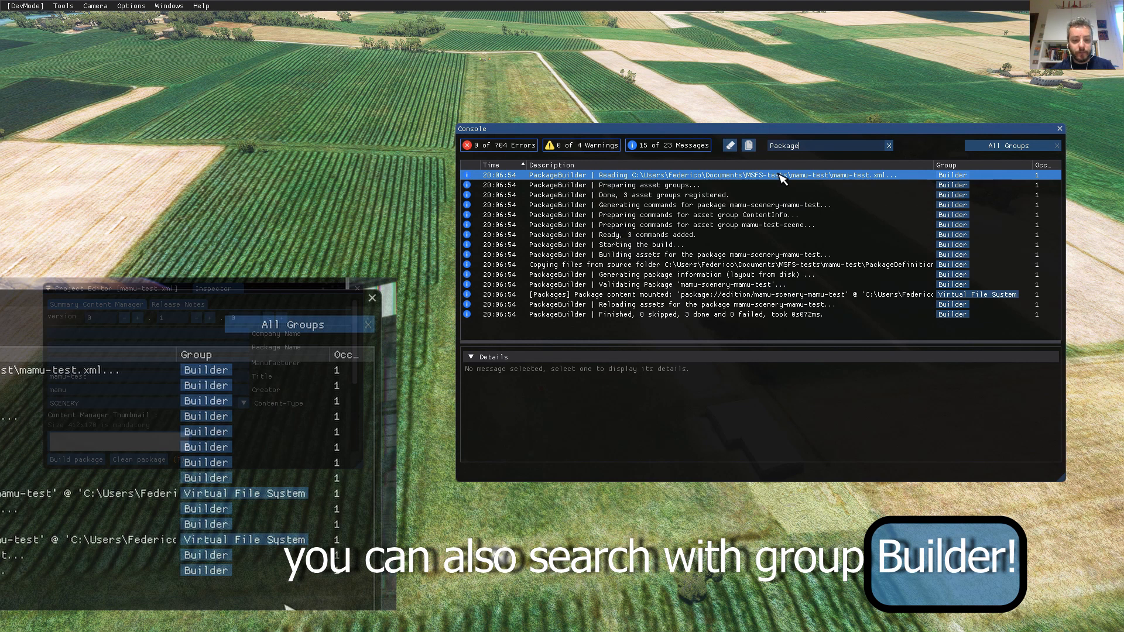
text(age)
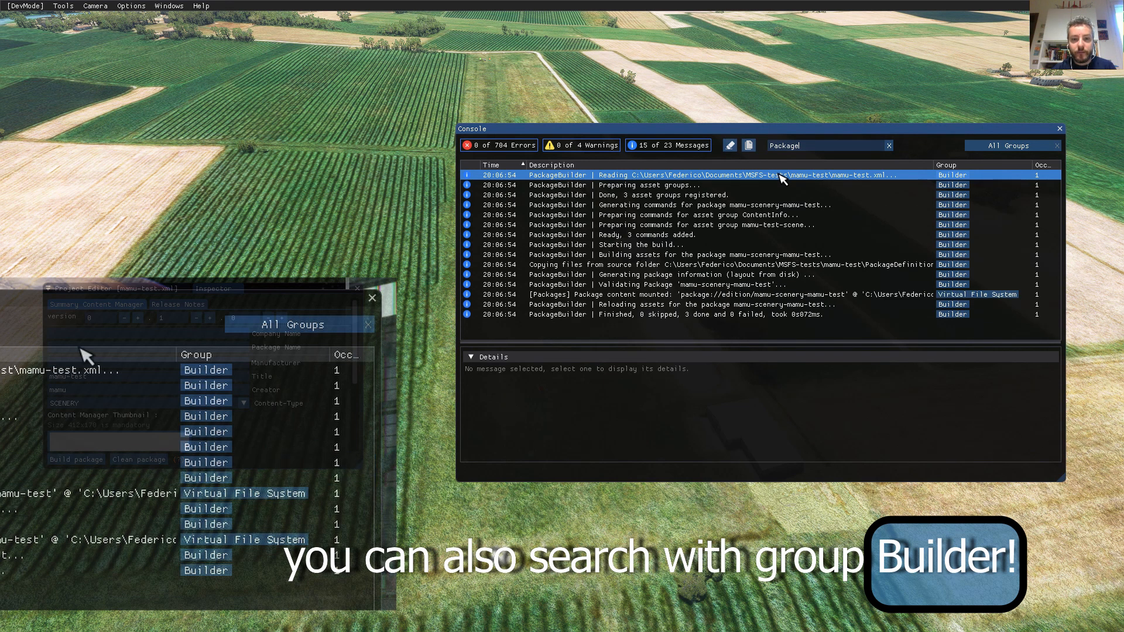
text(Builder)
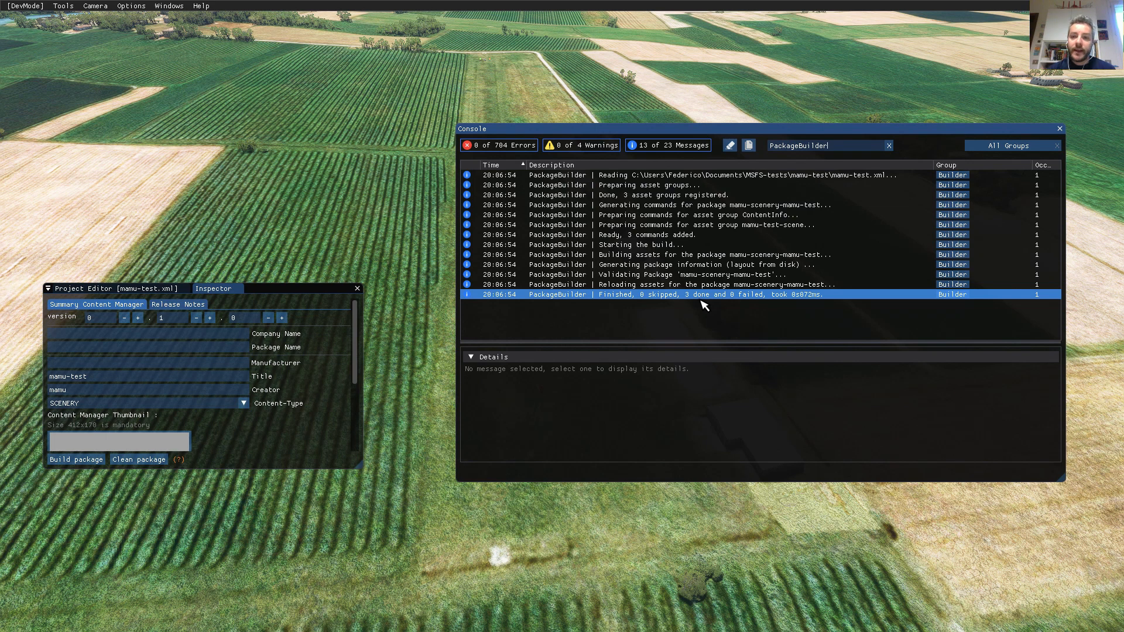
click(757, 299)
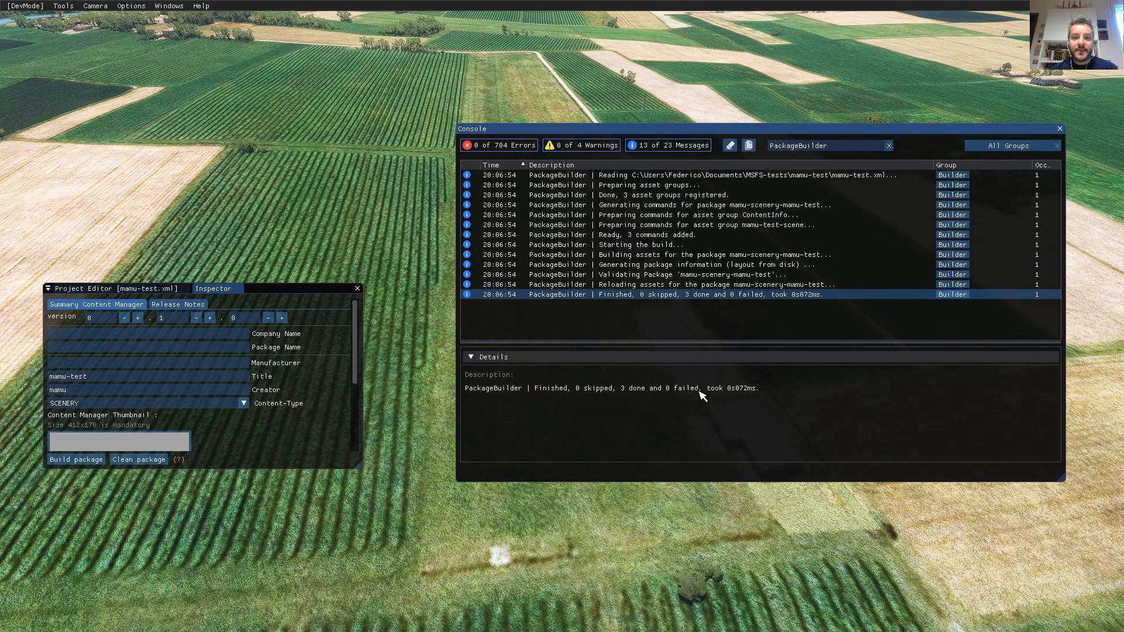
Build the mamu-scenery-mamu-test package again and check the project's Packages folder in File Explorer.
click(92, 466)
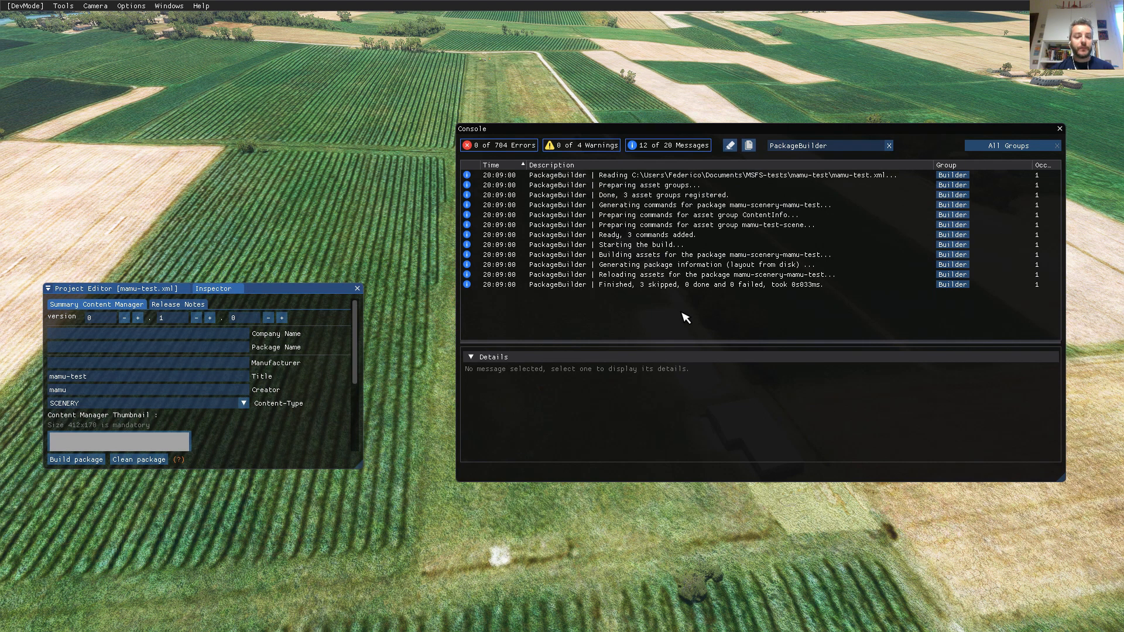
key(alt+Tab)
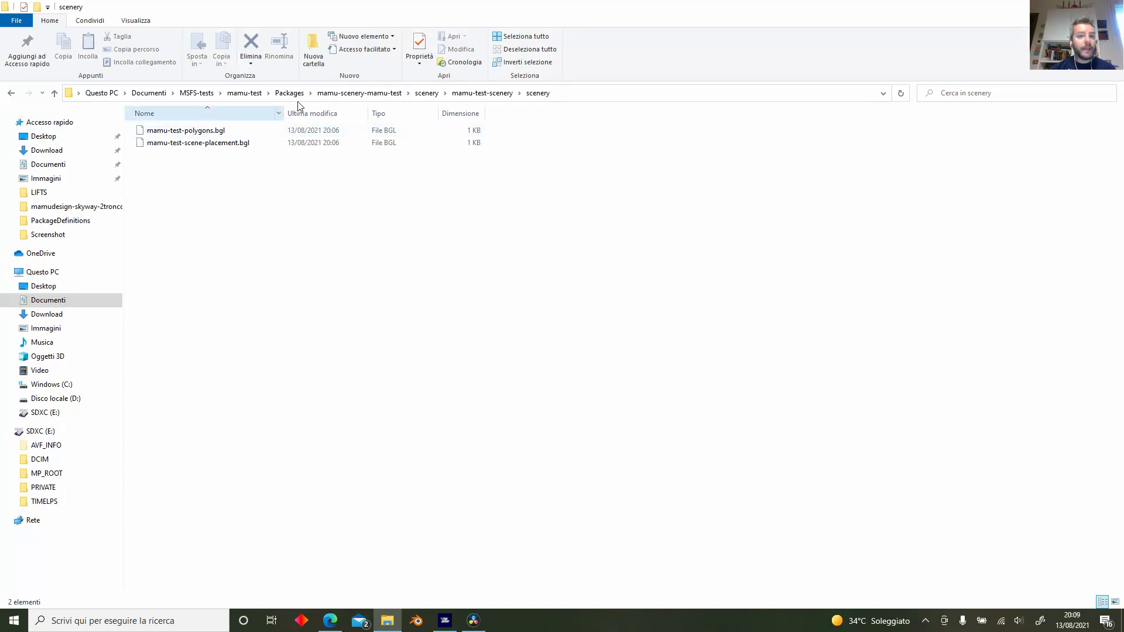
click(359, 94)
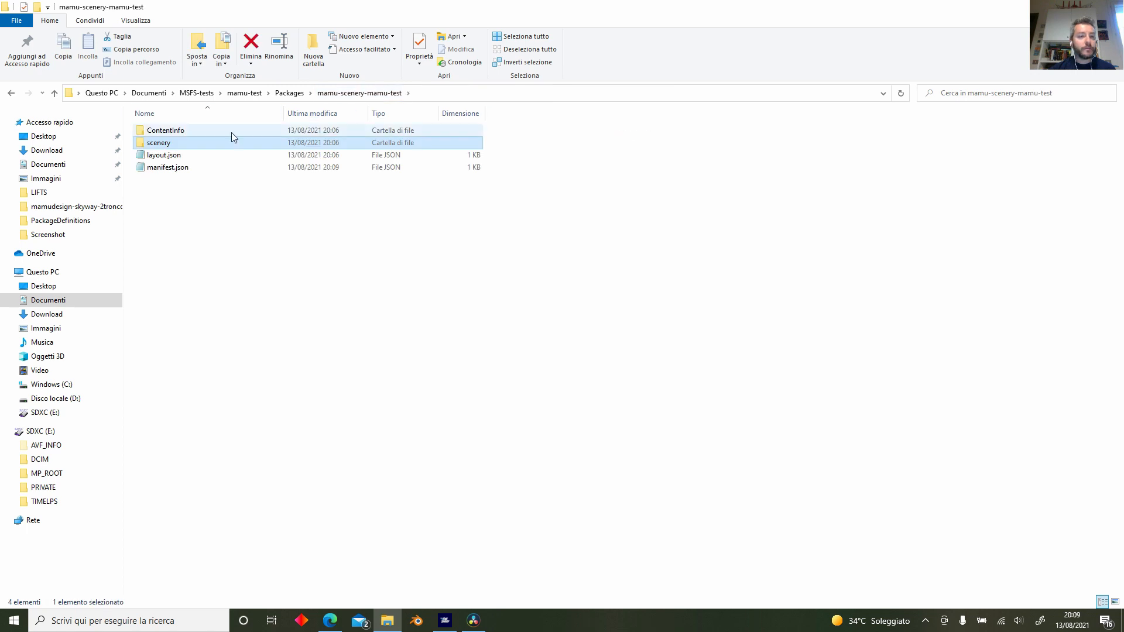
click(289, 93)
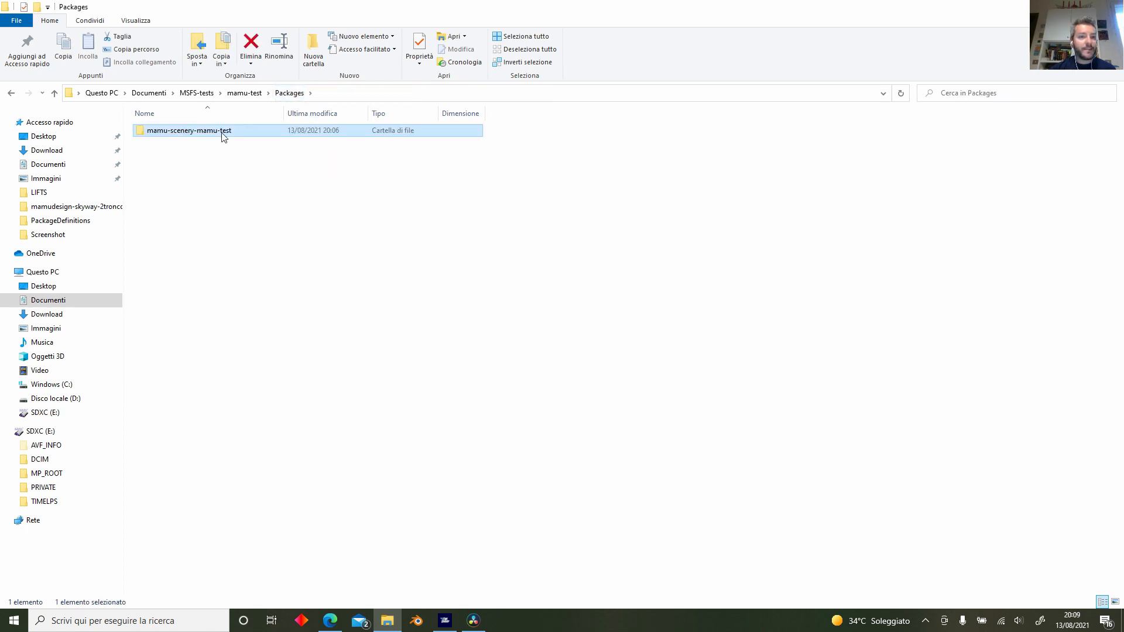
click(250, 96)
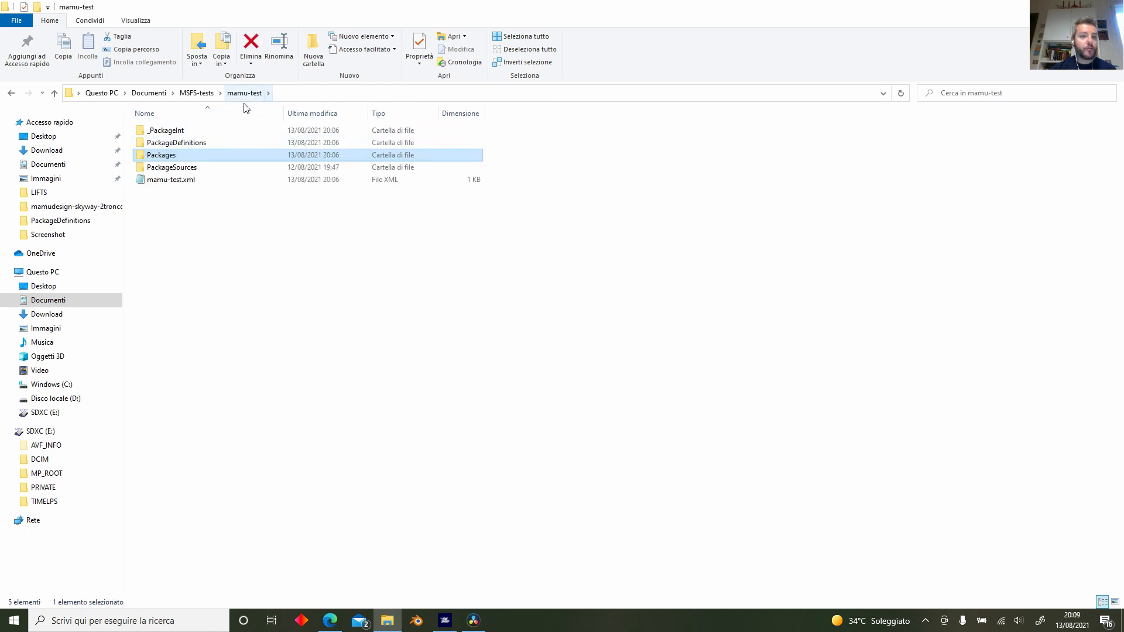
double_click(170, 156)
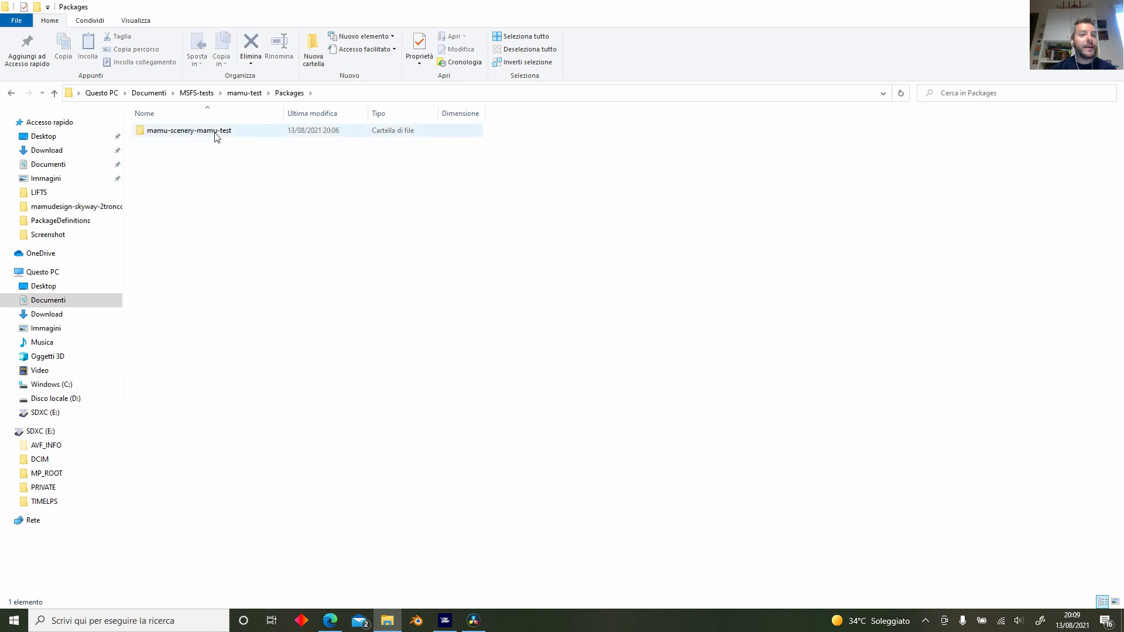
Copy the built mamu-scenery-mamu-test package folder into the simulator's Community folder and return to Microsoft Flight Simulator.
click(217, 136)
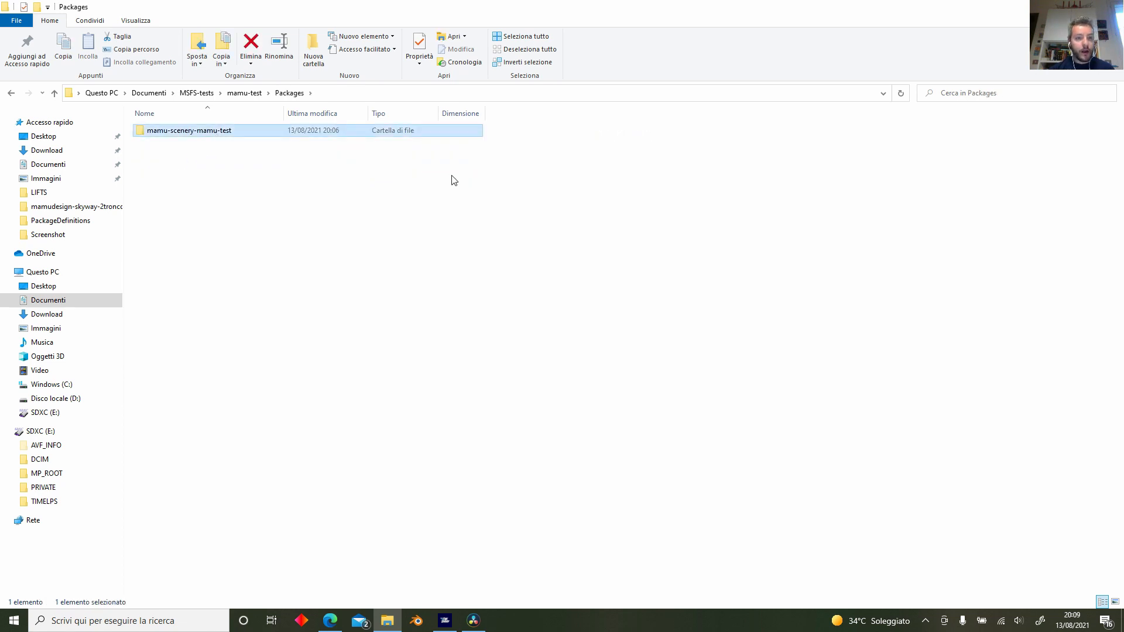
key(super+d)
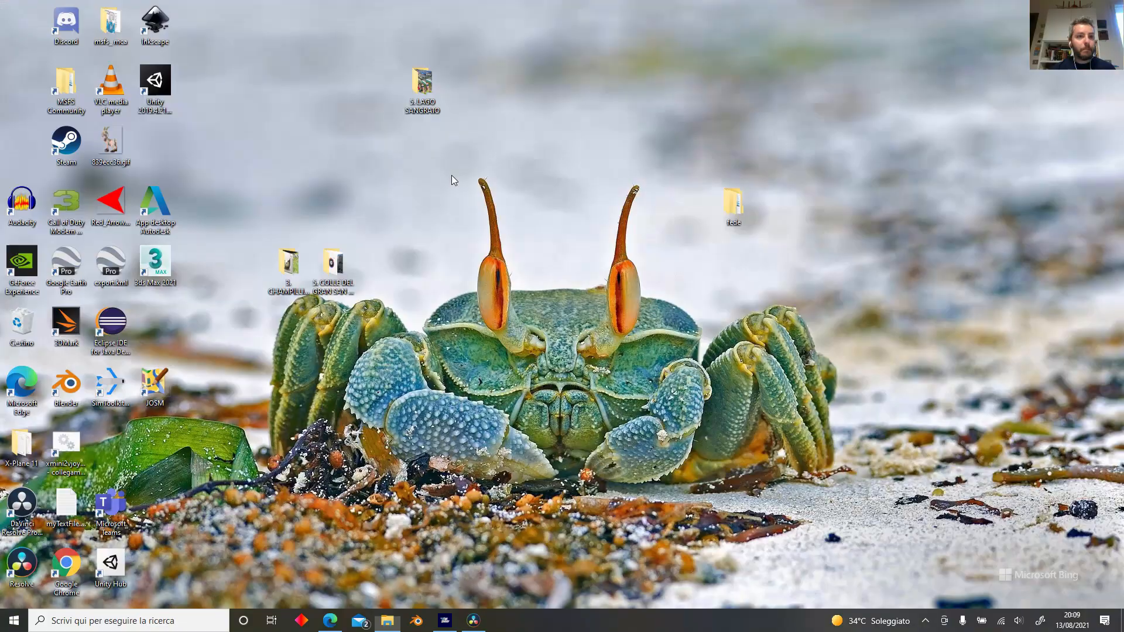
double_click(75, 66)
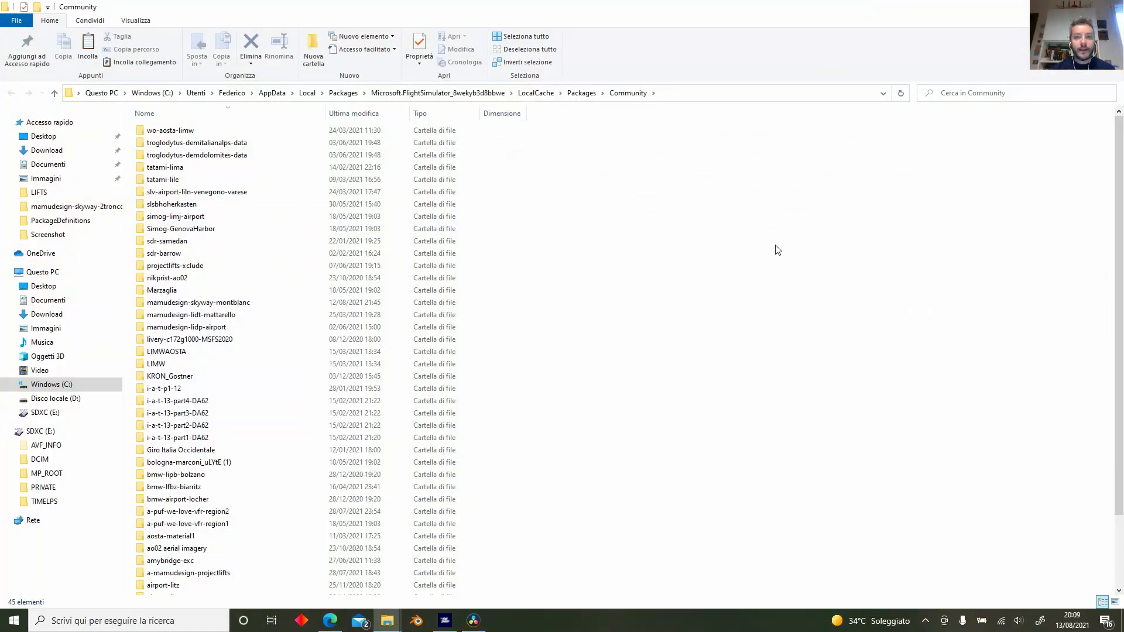
key(ctrl+v)
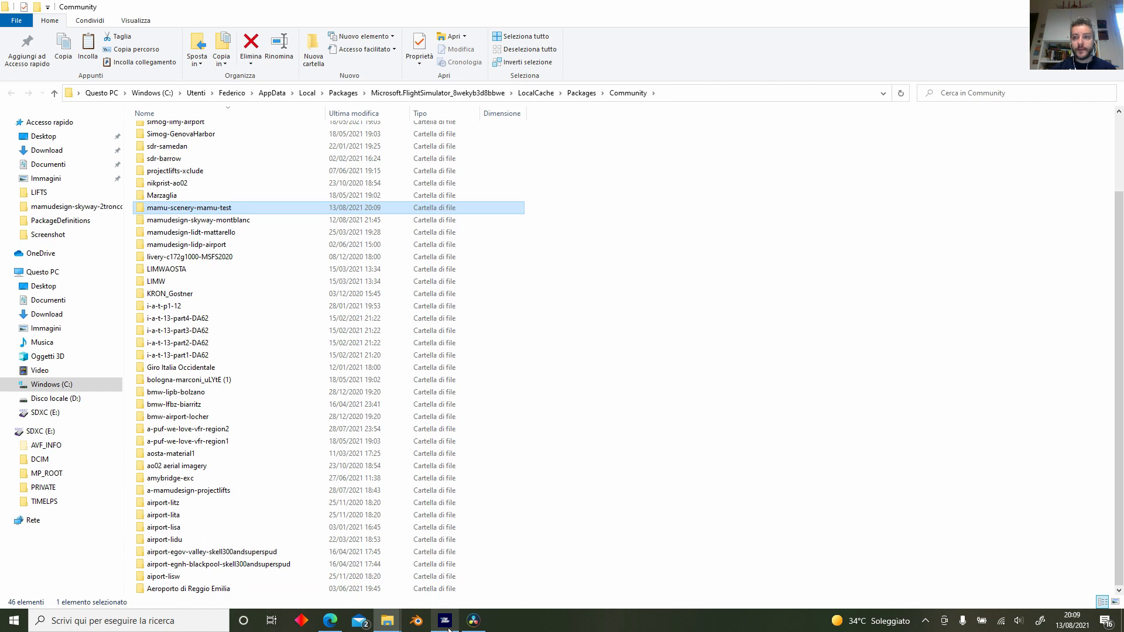
mouse_move(449, 629)
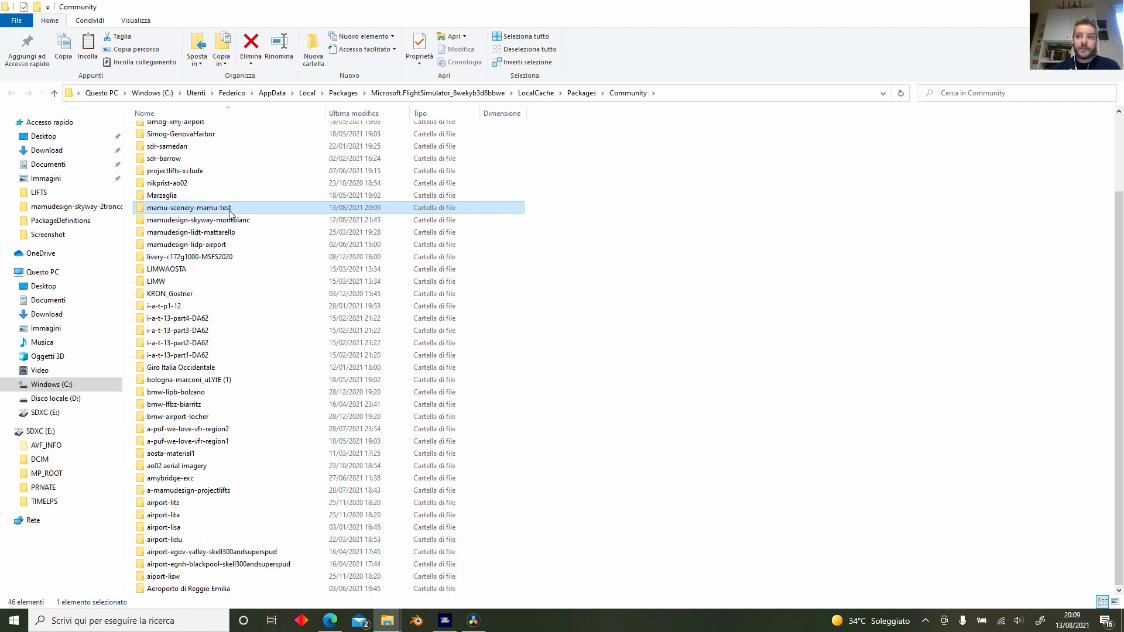
mouse_move(230, 214)
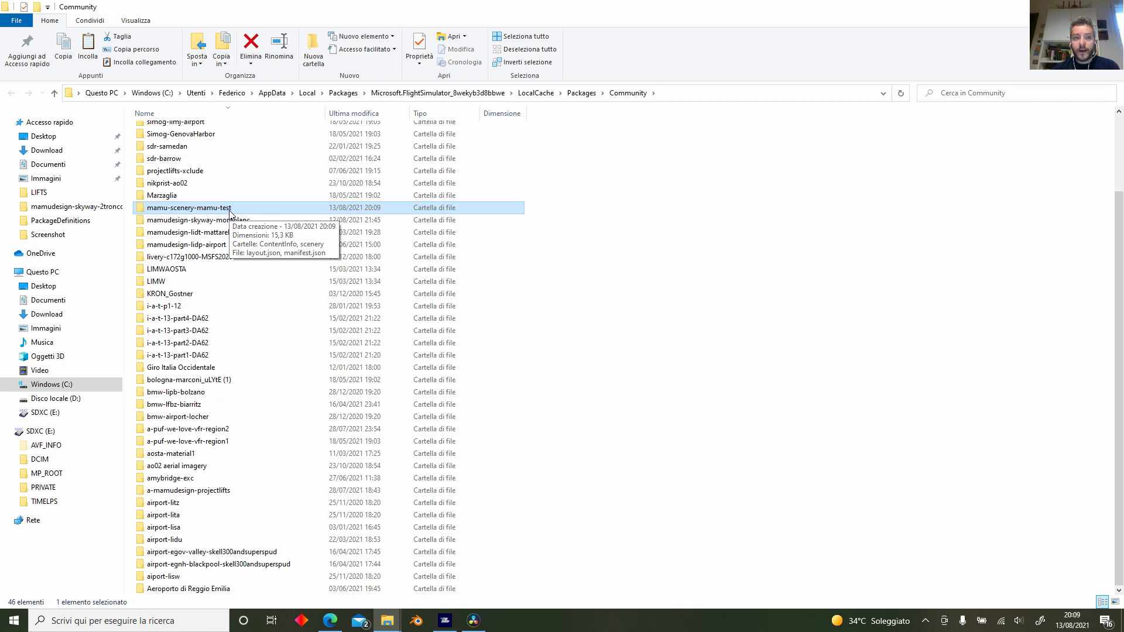
click(445, 620)
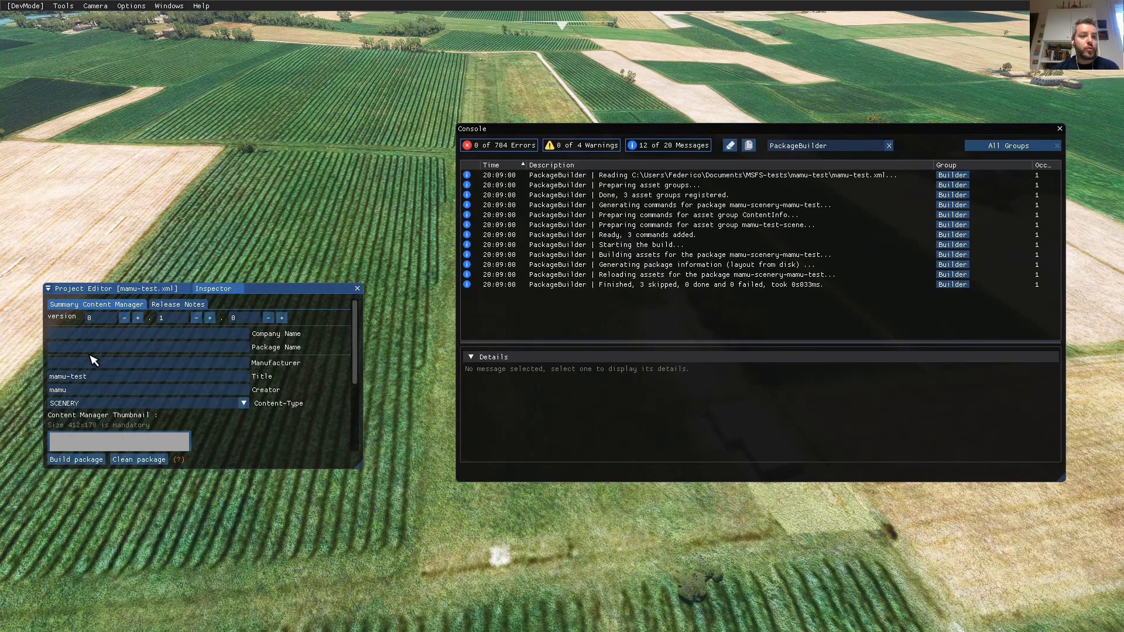